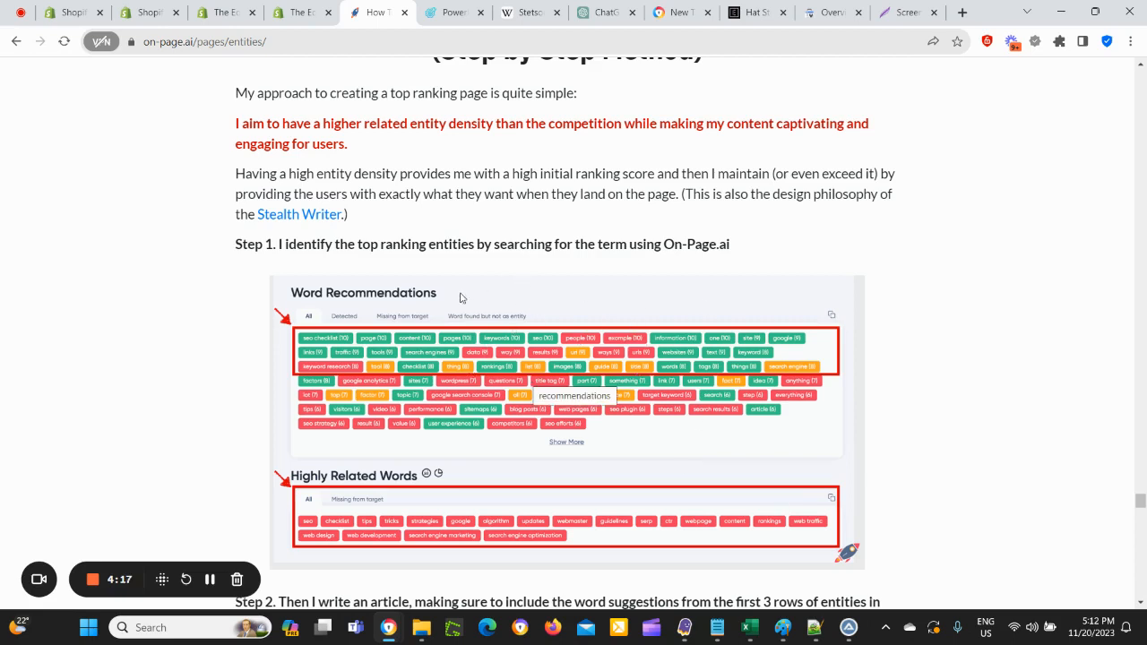
Step: Review the entity-based ranking method, the Wikipedia article on Stetson and the Hat Stetson Seneca Sand product page
{"action": "scroll", "coordinate": [726, 387], "scroll_direction": "up", "scroll_amount": 1}
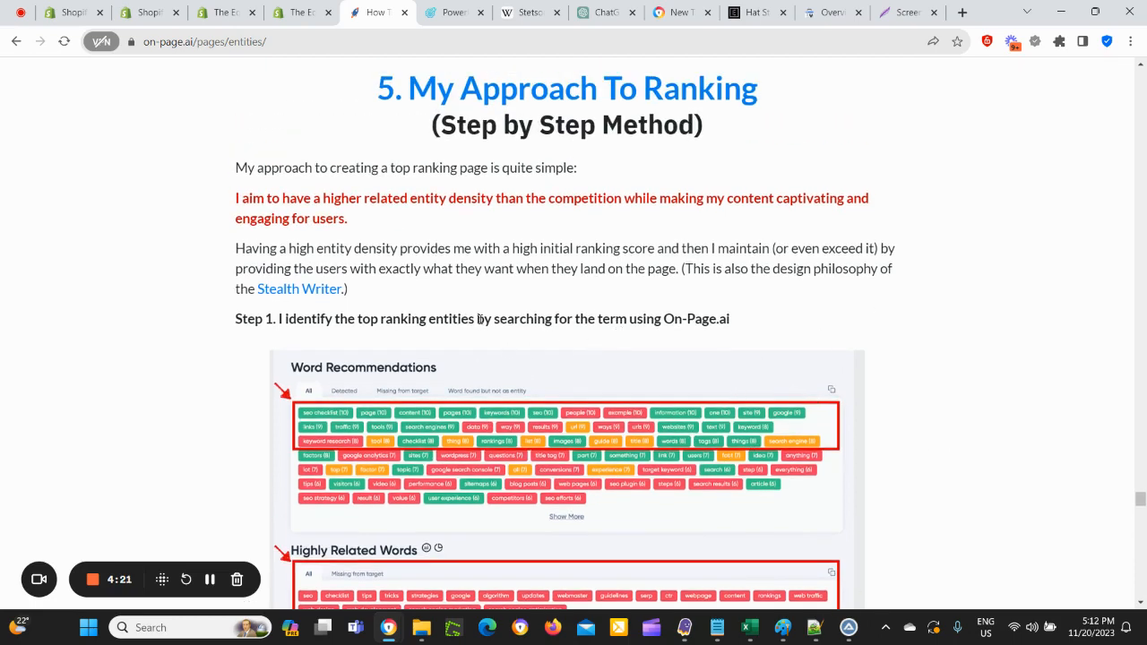
{"action": "left_click", "coordinate": [212, 580]}
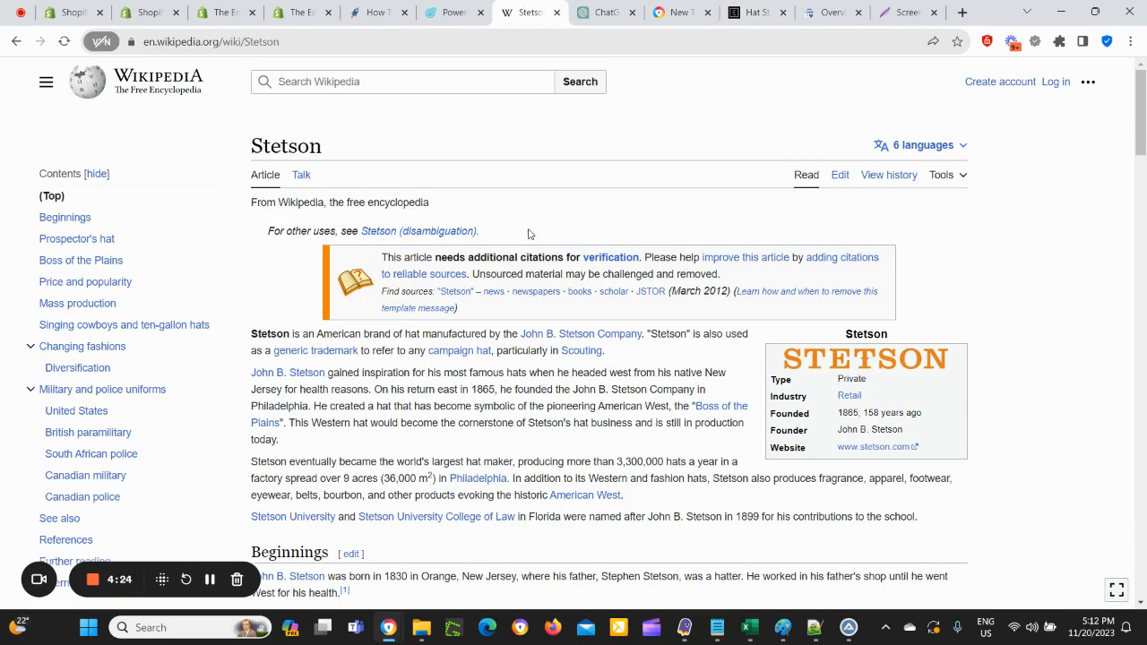
{"action": "left_click", "coordinate": [757, 13]}
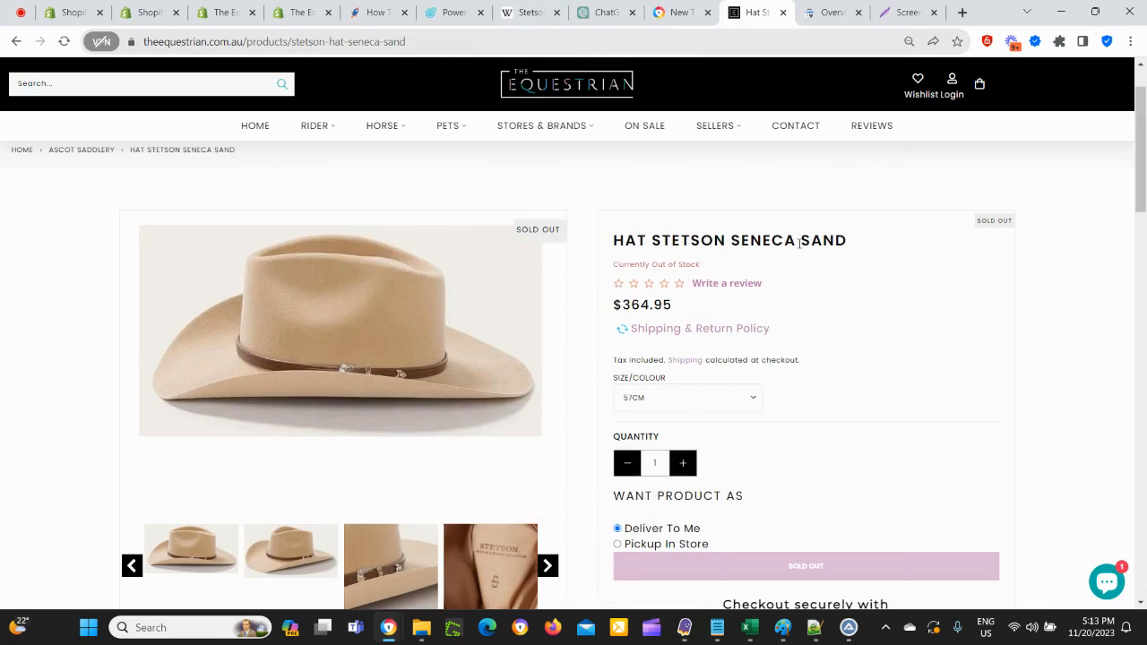
{"action": "left_click", "coordinate": [548, 18]}
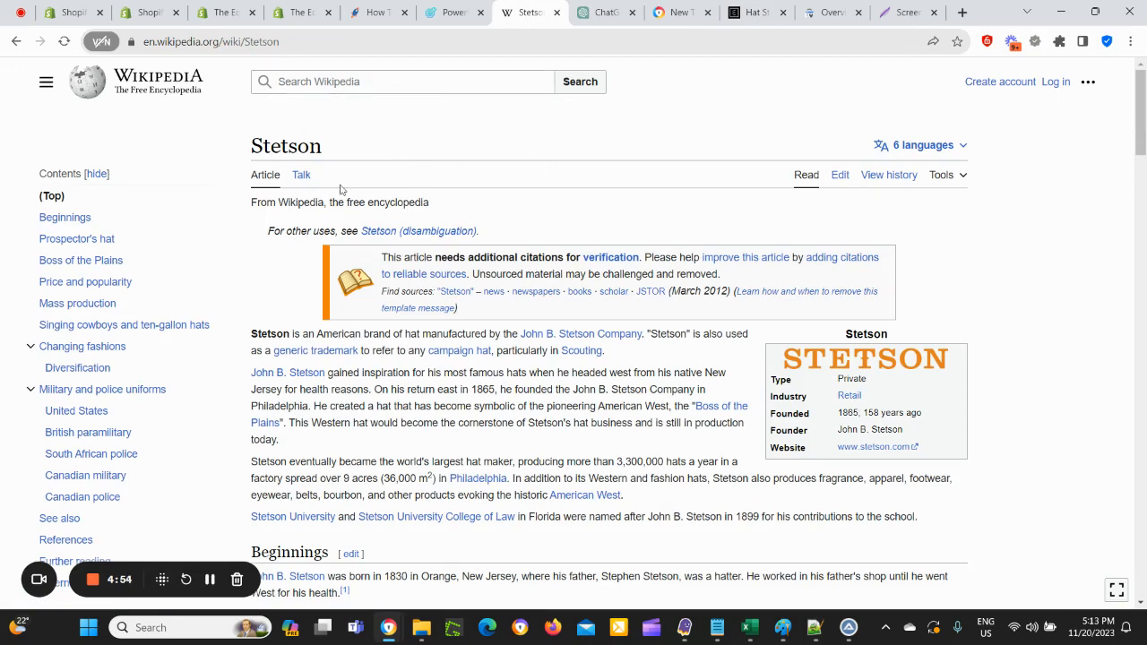
{"action": "scroll", "coordinate": [627, 389], "scroll_direction": "down", "scroll_amount": 1}
{"action": "scroll", "coordinate": [582, 388], "scroll_direction": "up", "scroll_amount": 1}
{"action": "scroll", "coordinate": [555, 421], "scroll_direction": "down", "scroll_amount": 1}
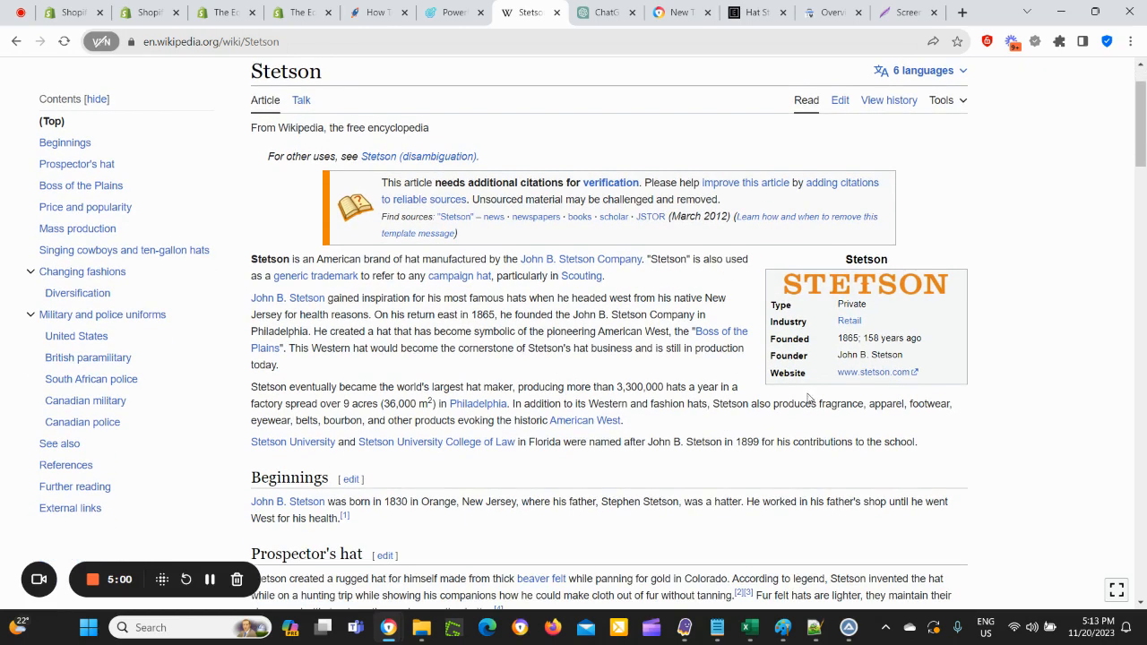
{"action": "scroll", "coordinate": [627, 380], "scroll_direction": "down", "scroll_amount": 1}
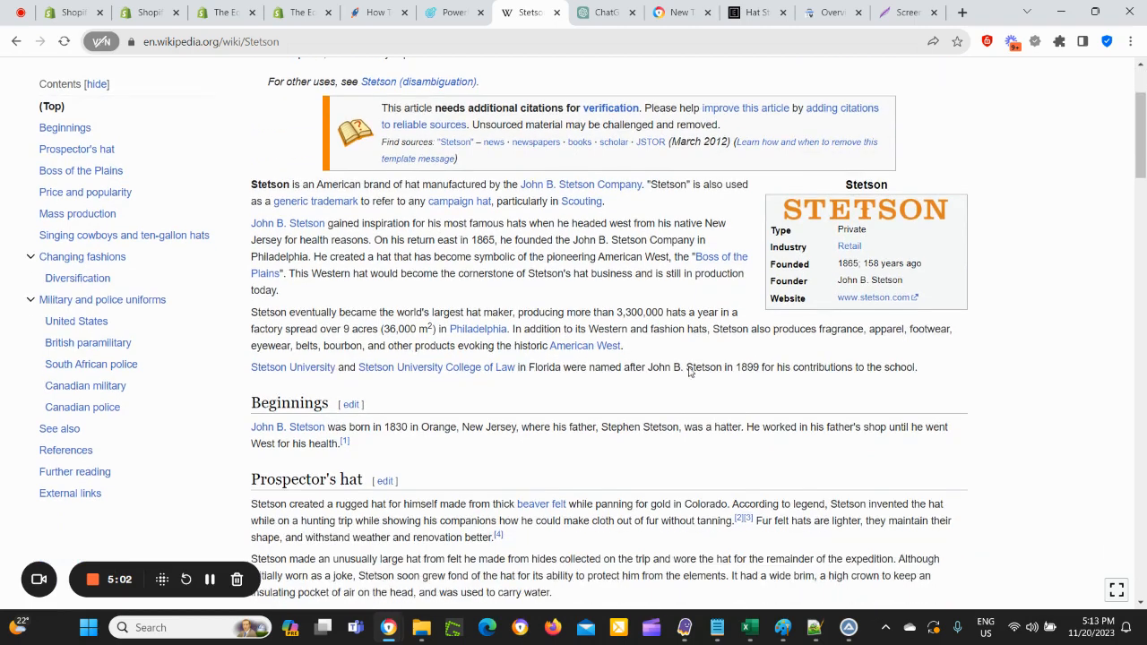
{"action": "scroll", "coordinate": [606, 440], "scroll_direction": "up", "scroll_amount": 2}
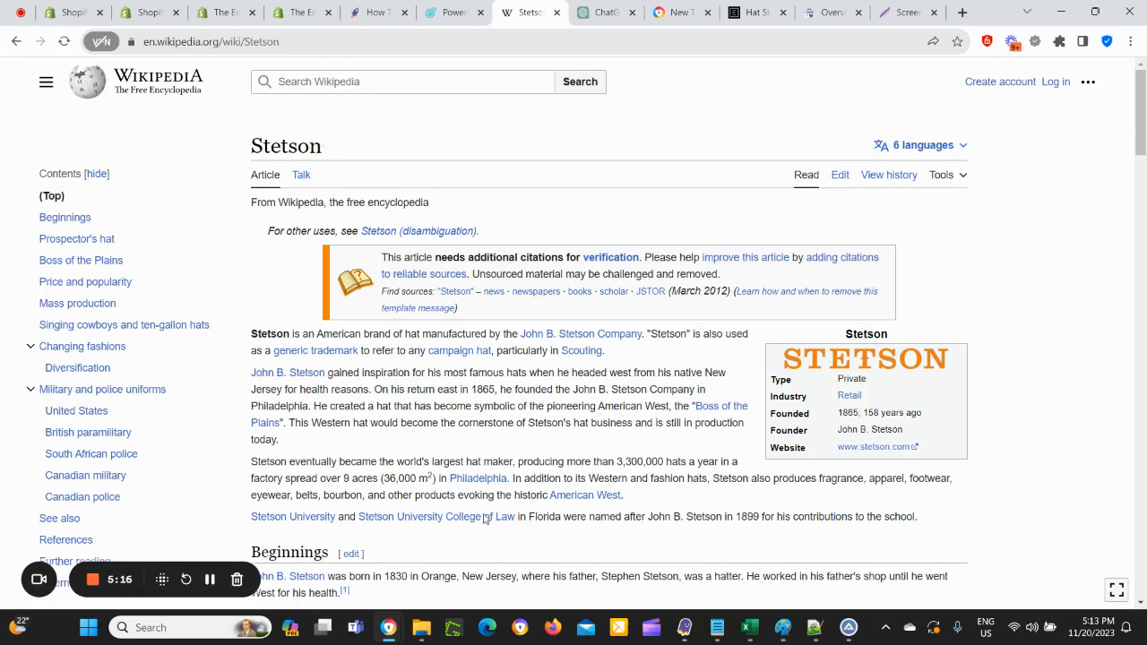
Step: Switch to the Optizen product updates page in Shopify and examine the product selection filtered by the stetson tag
{"action": "left_click", "coordinate": [211, 581]}
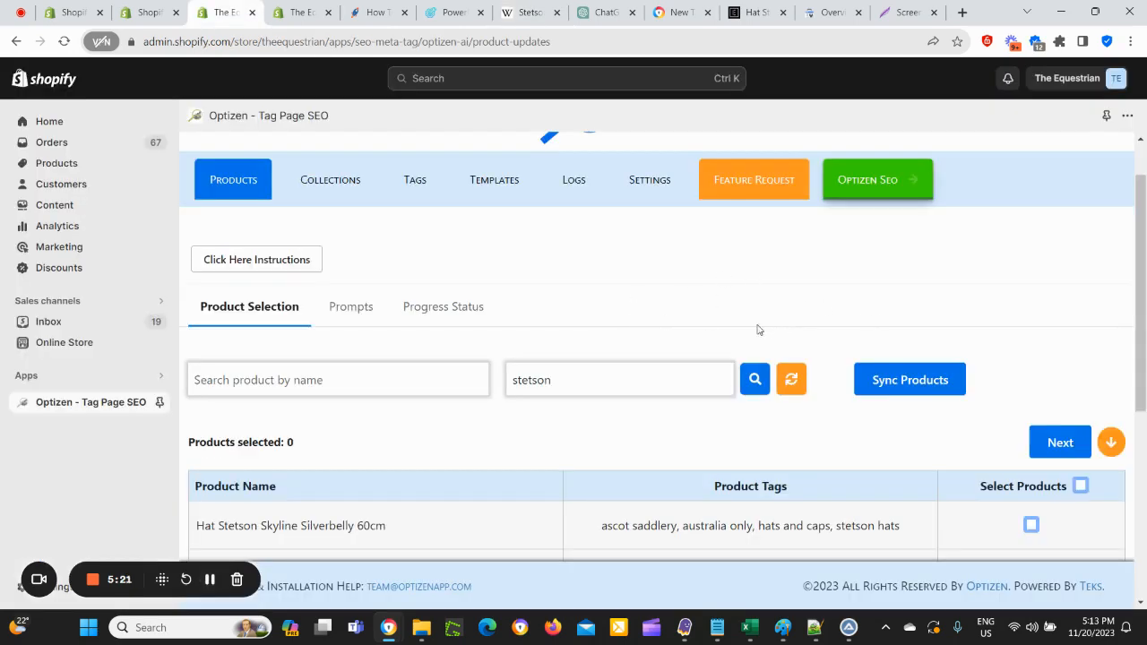
{"action": "scroll", "coordinate": [825, 420], "scroll_direction": "up", "scroll_amount": 2}
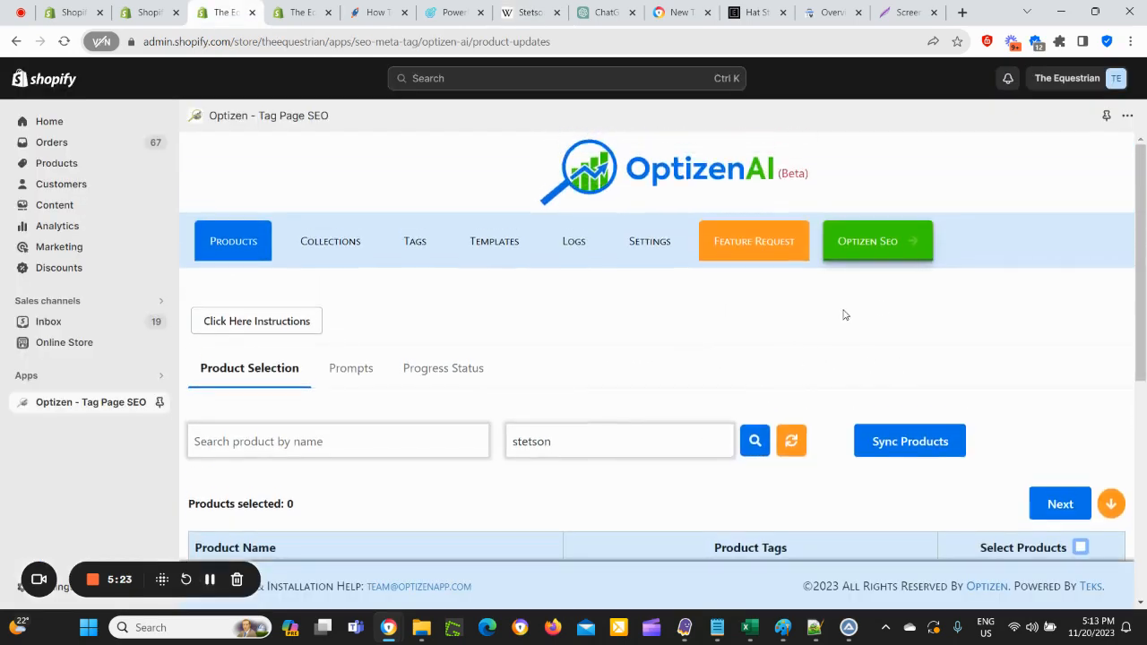
{"action": "scroll", "coordinate": [636, 339], "scroll_direction": "down", "scroll_amount": 1}
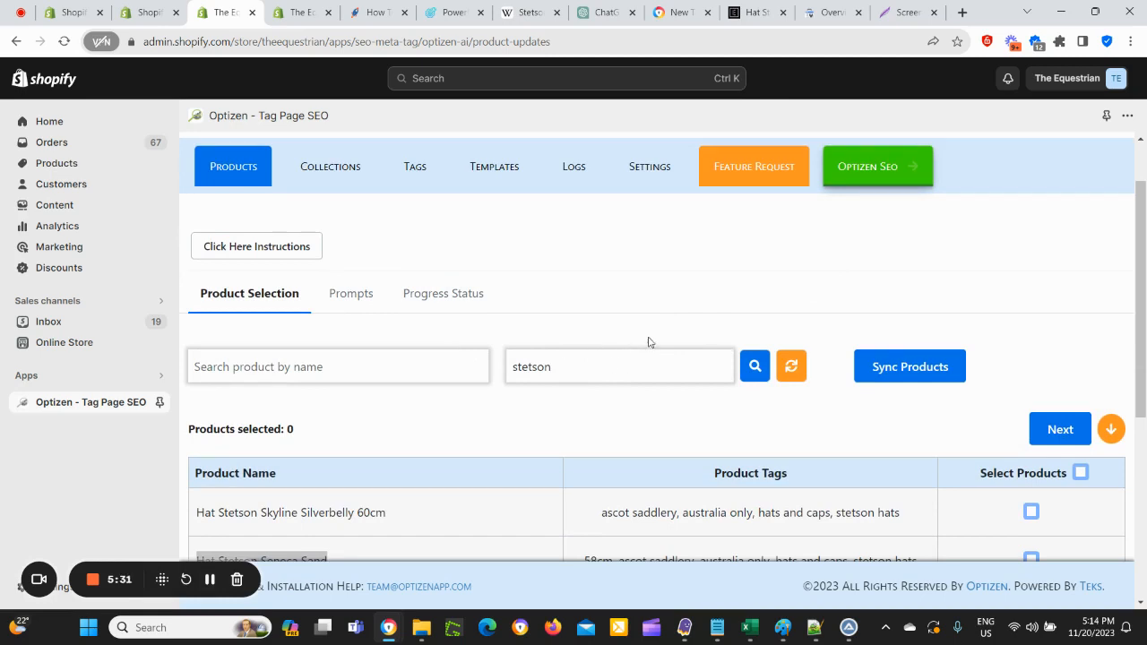
{"action": "scroll", "coordinate": [649, 342], "scroll_direction": "down", "scroll_amount": 1}
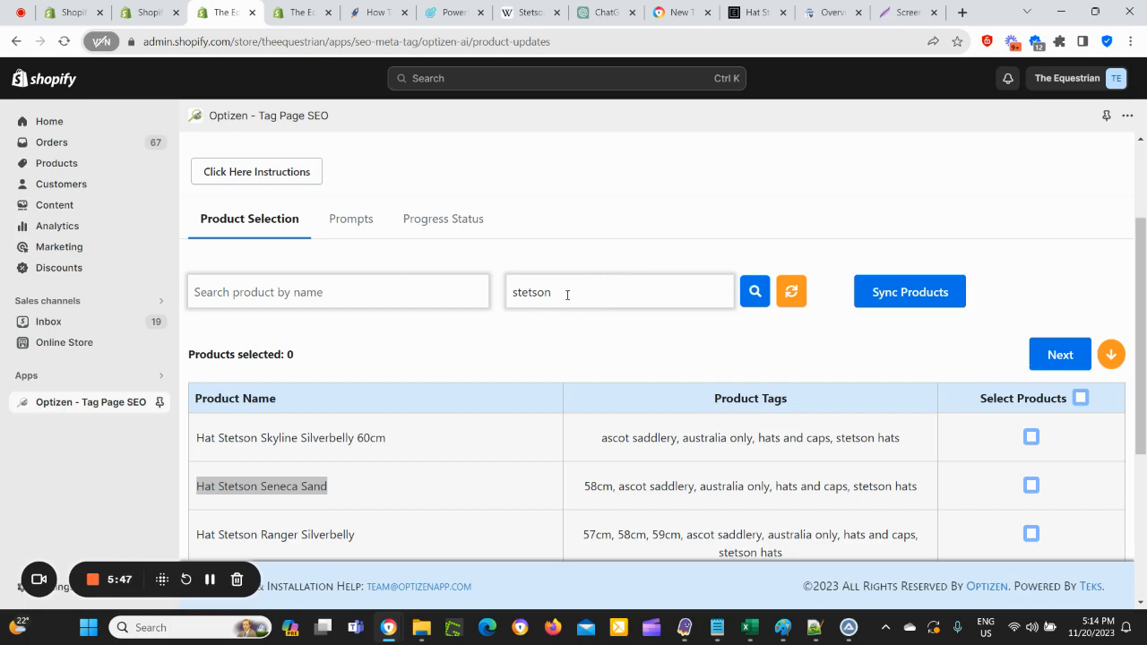
{"action": "scroll", "coordinate": [576, 326], "scroll_direction": "down", "scroll_amount": 2}
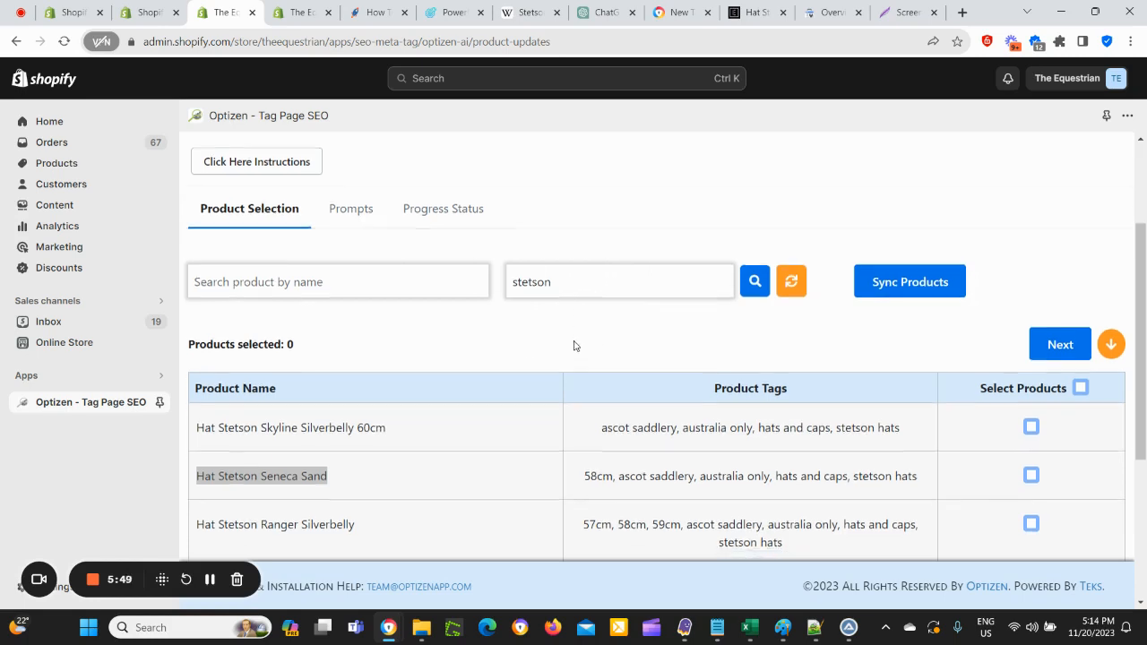
Step: Check the products filtered by the stetson tag, select all of them and continue to the prompts
{"action": "scroll", "coordinate": [581, 333], "scroll_direction": "up", "scroll_amount": 2}
{"action": "double_click", "coordinate": [553, 294]}
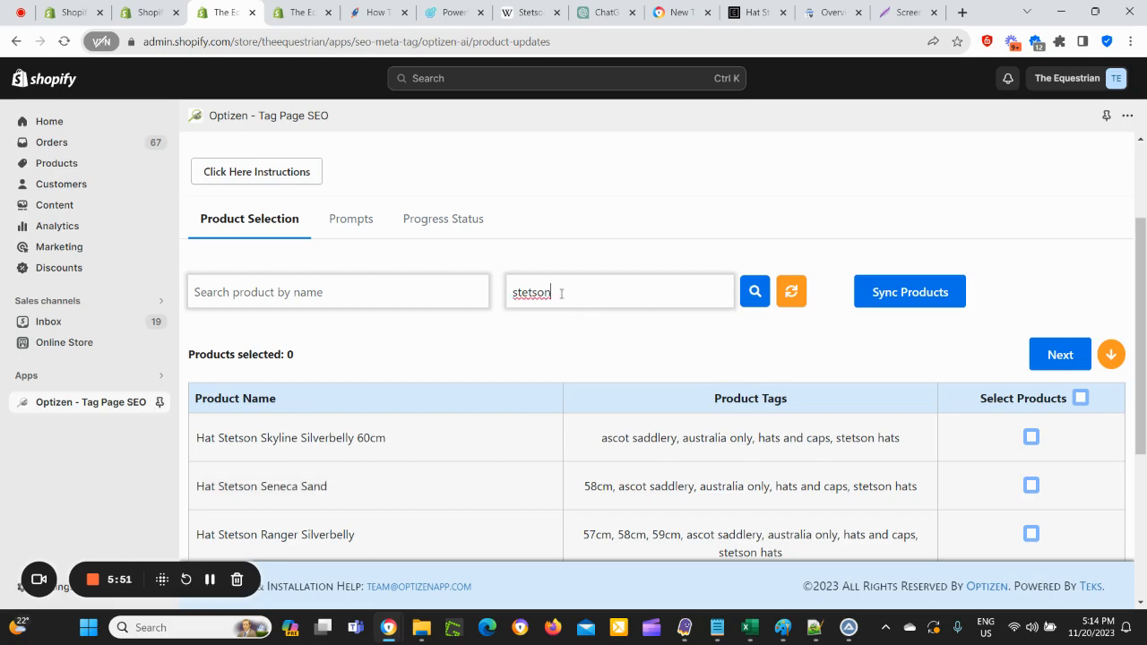
{"action": "scroll", "coordinate": [453, 373], "scroll_direction": "down", "scroll_amount": 3}
{"action": "scroll", "coordinate": [336, 374], "scroll_direction": "down", "scroll_amount": 2}
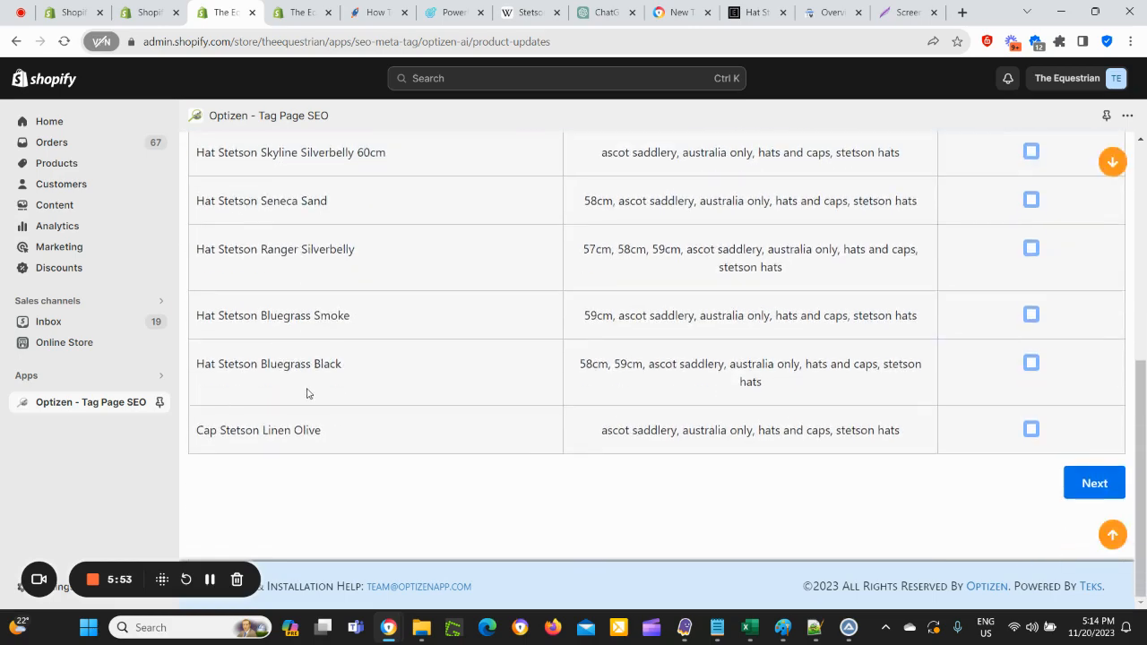
{"action": "scroll", "coordinate": [300, 394], "scroll_direction": "up", "scroll_amount": 1}
{"action": "scroll", "coordinate": [465, 456], "scroll_direction": "down", "scroll_amount": 1}
{"action": "scroll", "coordinate": [359, 427], "scroll_direction": "up", "scroll_amount": 3}
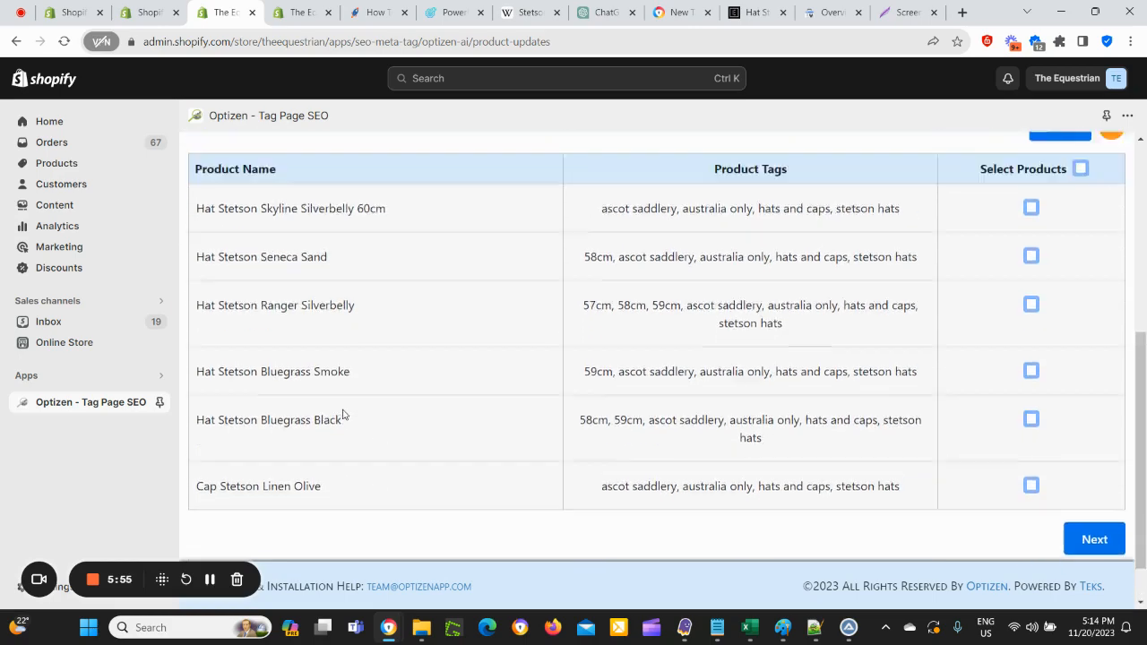
{"action": "scroll", "coordinate": [985, 340], "scroll_direction": "up", "scroll_amount": 3}
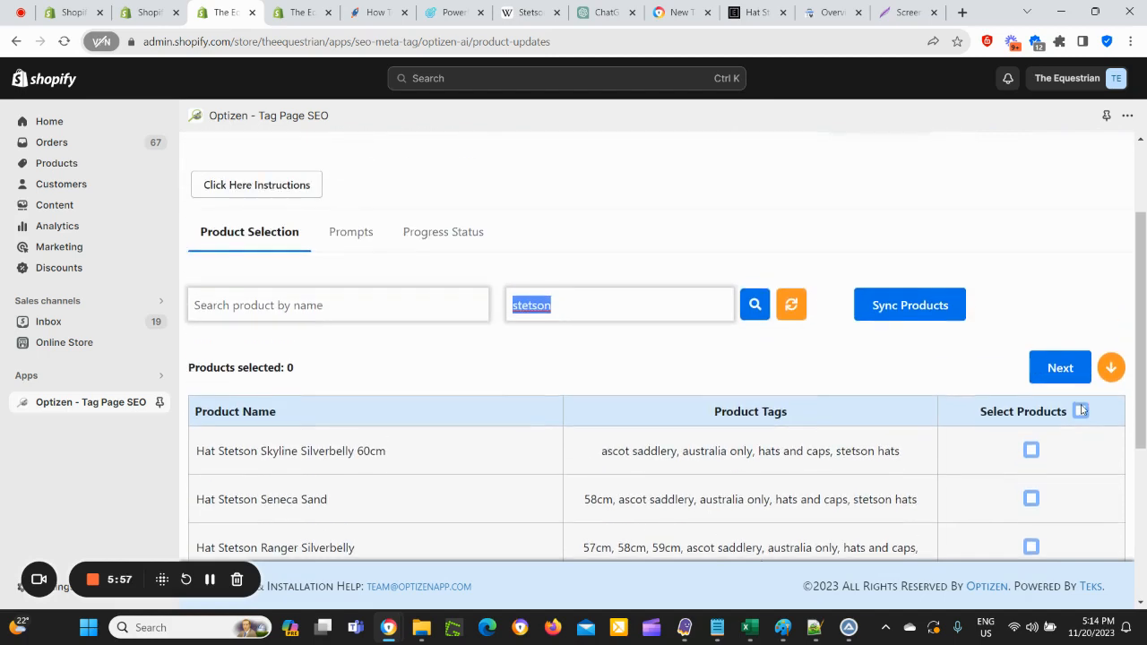
{"action": "left_click", "coordinate": [1080, 410]}
{"action": "left_click", "coordinate": [1058, 368]}
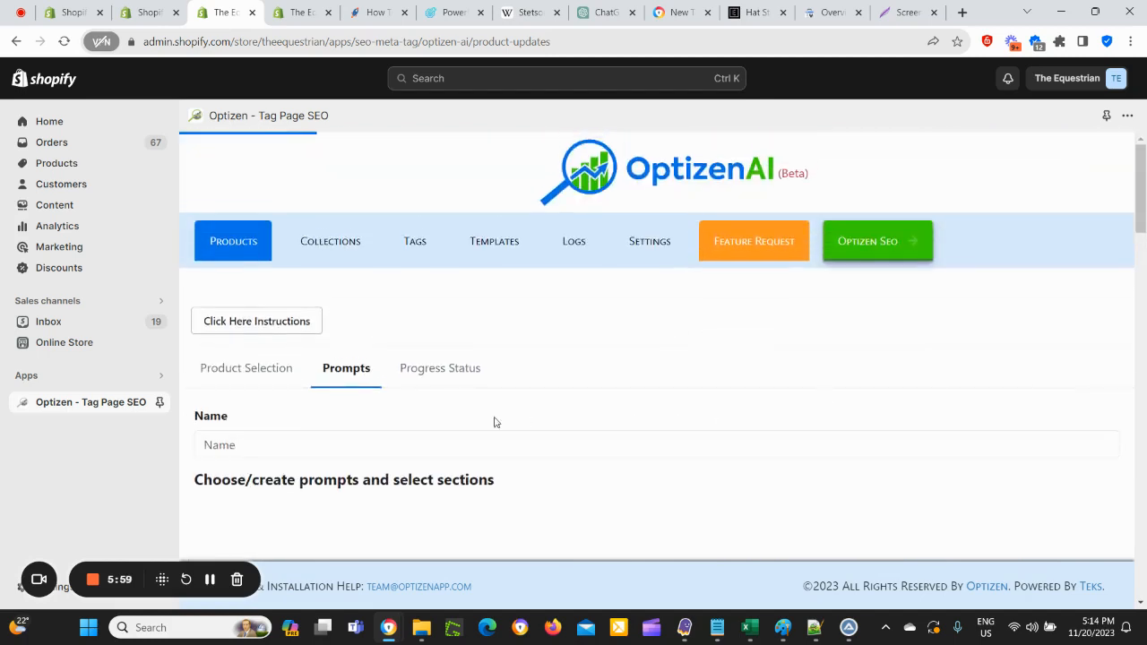
Step: Name the product update "Stetson Update With Entities & Internal Link"
{"action": "left_click", "coordinate": [423, 436]}
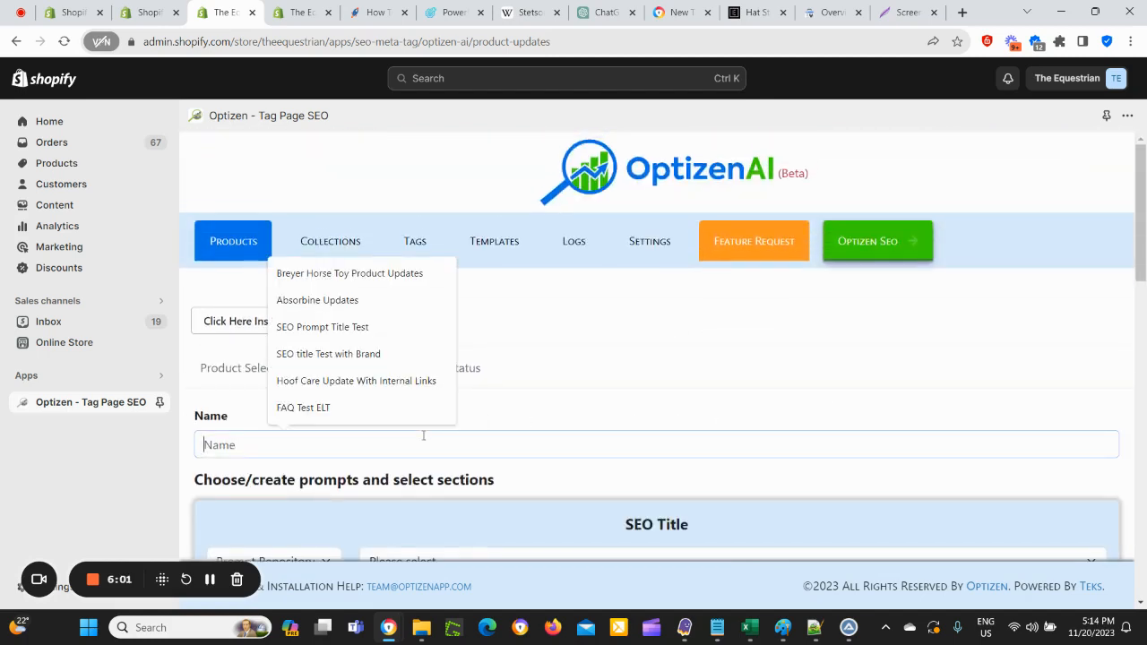
{"action": "type", "text": "Stets"}
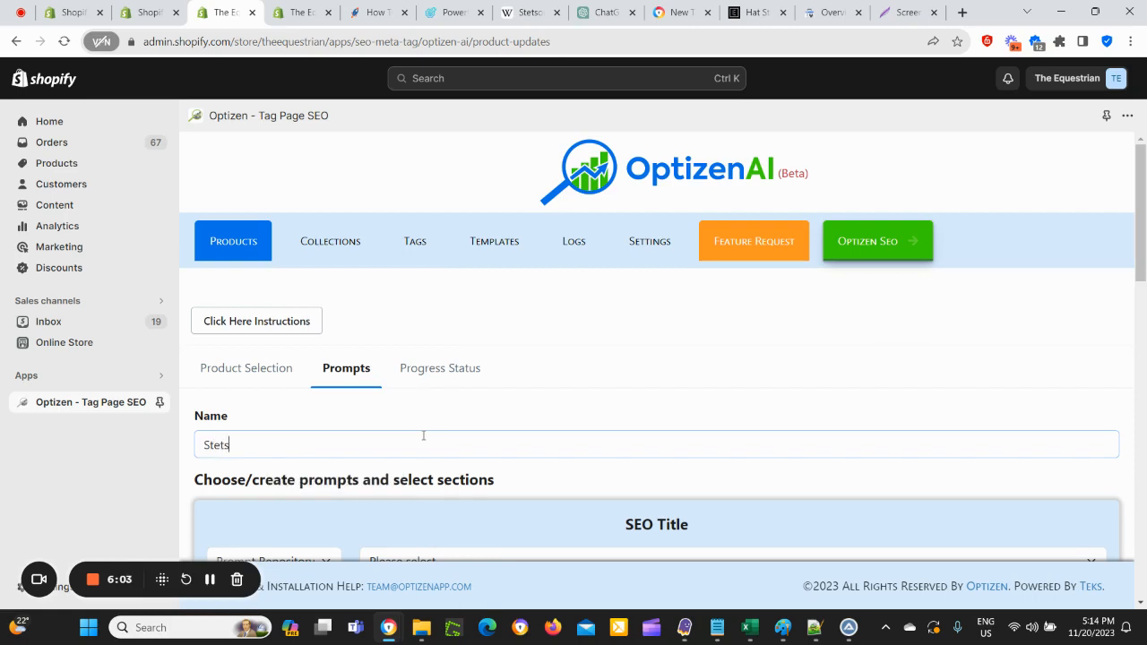
{"action": "type", "text": "on Update With Entities "}
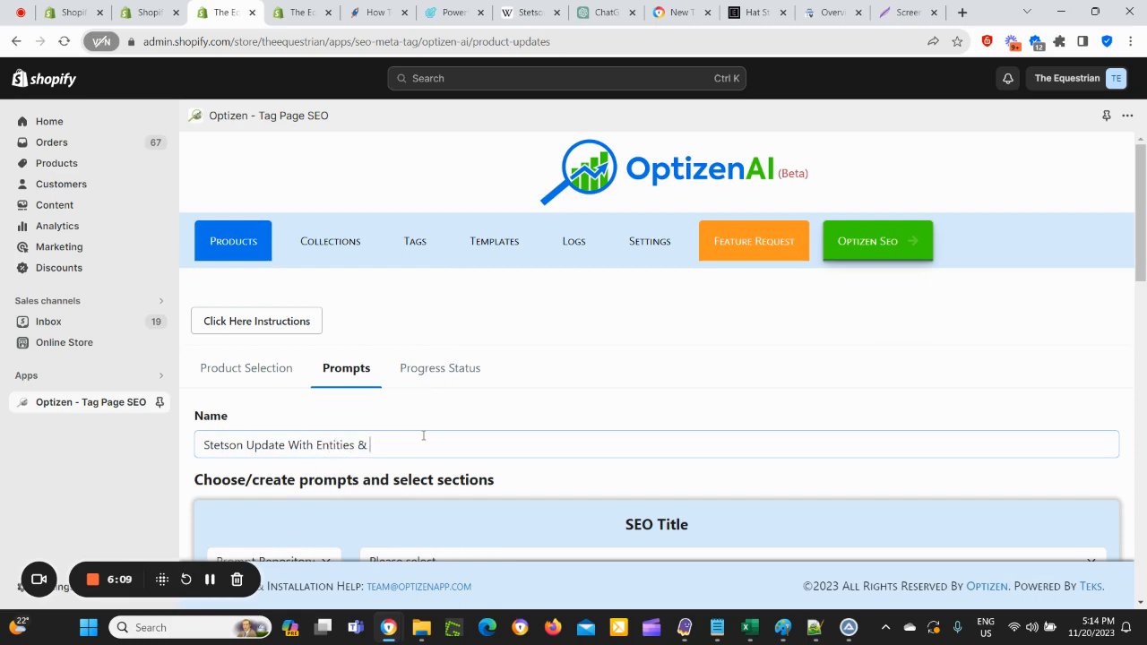
{"action": "type", "text": "& Internal Link"}
Step: Load the "Reword SEO Title + [product] + uppercase" prompt from the Prompt Repository for the SEO Title section
{"action": "scroll", "coordinate": [369, 453], "scroll_direction": "down", "scroll_amount": 1}
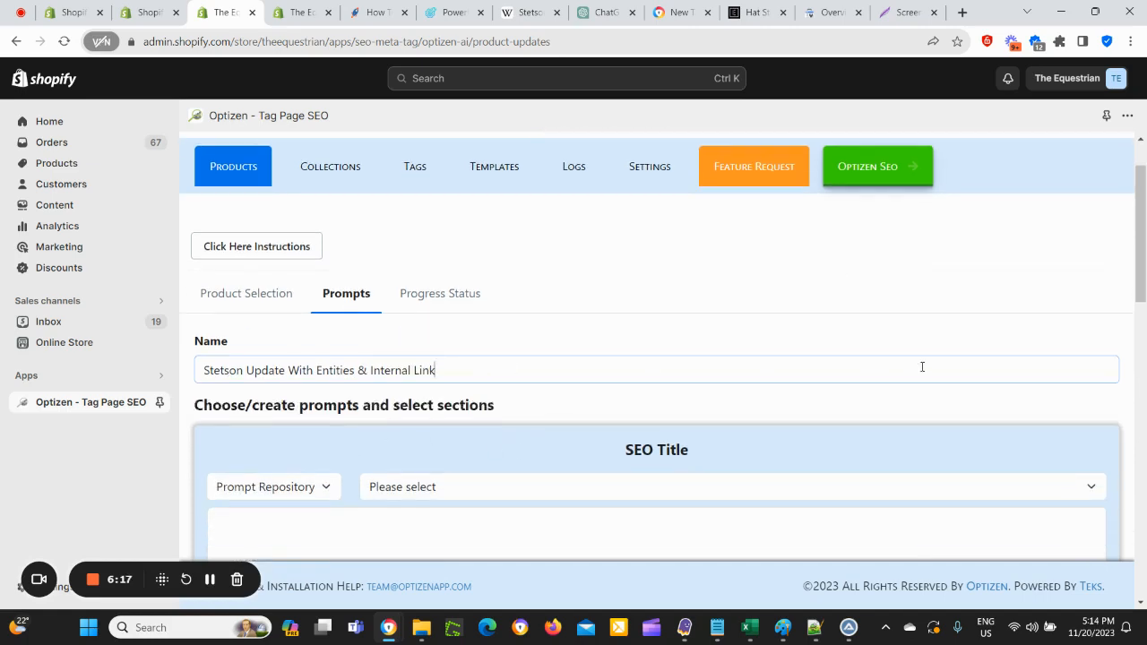
{"action": "left_click", "coordinate": [293, 491]}
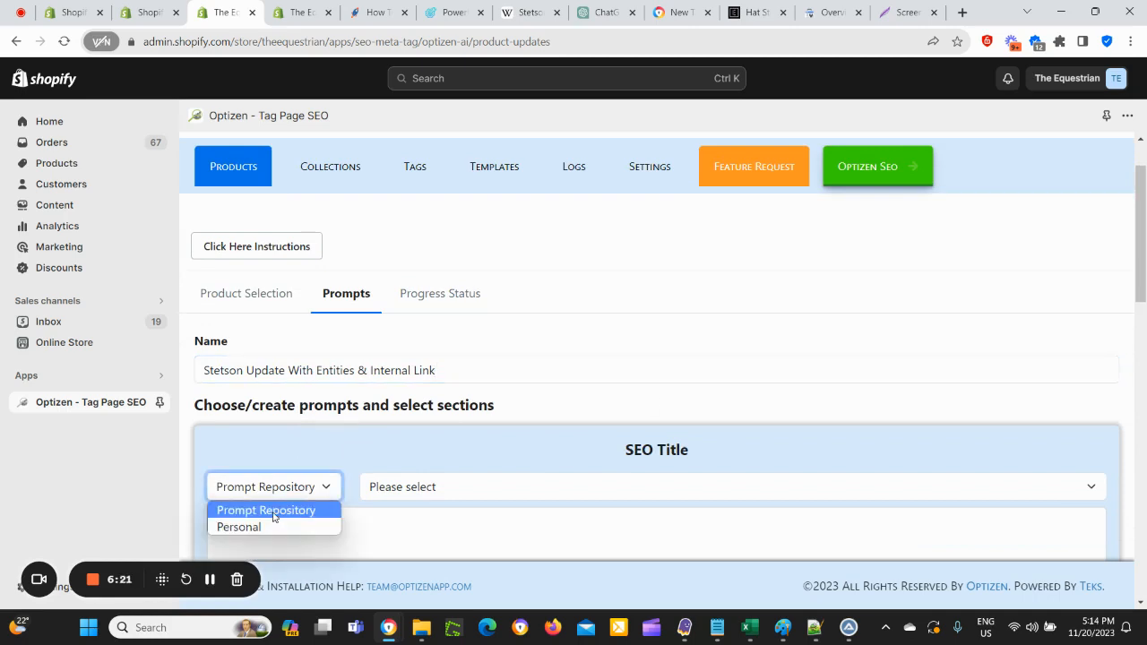
{"action": "left_click", "coordinate": [274, 517]}
{"action": "scroll", "coordinate": [335, 499], "scroll_direction": "down", "scroll_amount": 1}
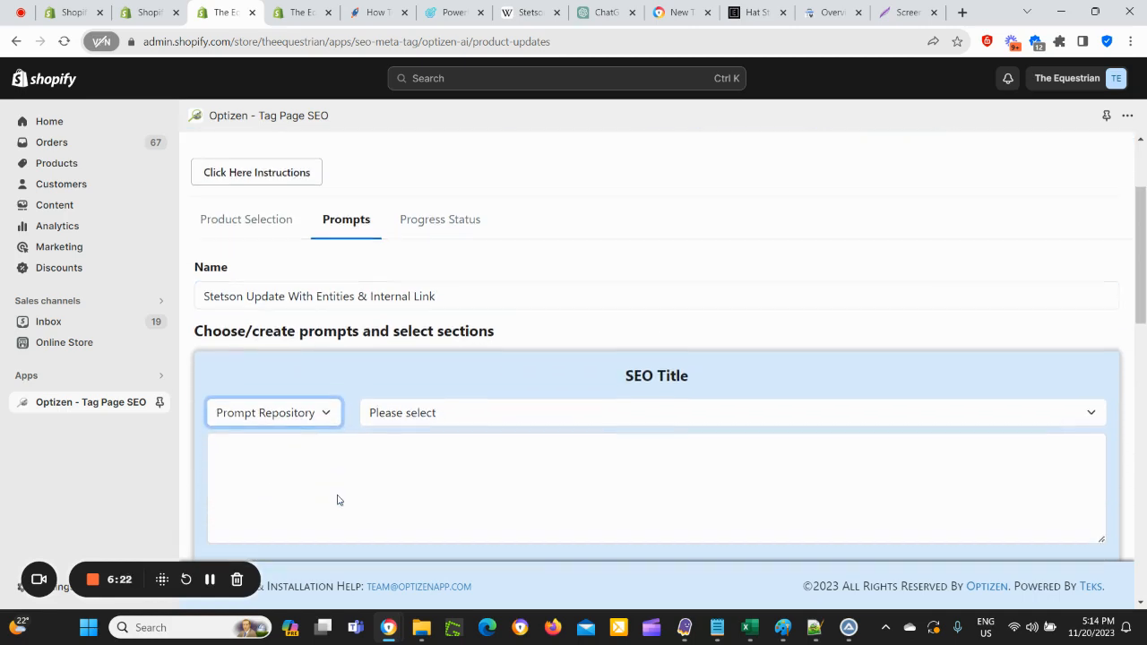
{"action": "left_click", "coordinate": [432, 411]}
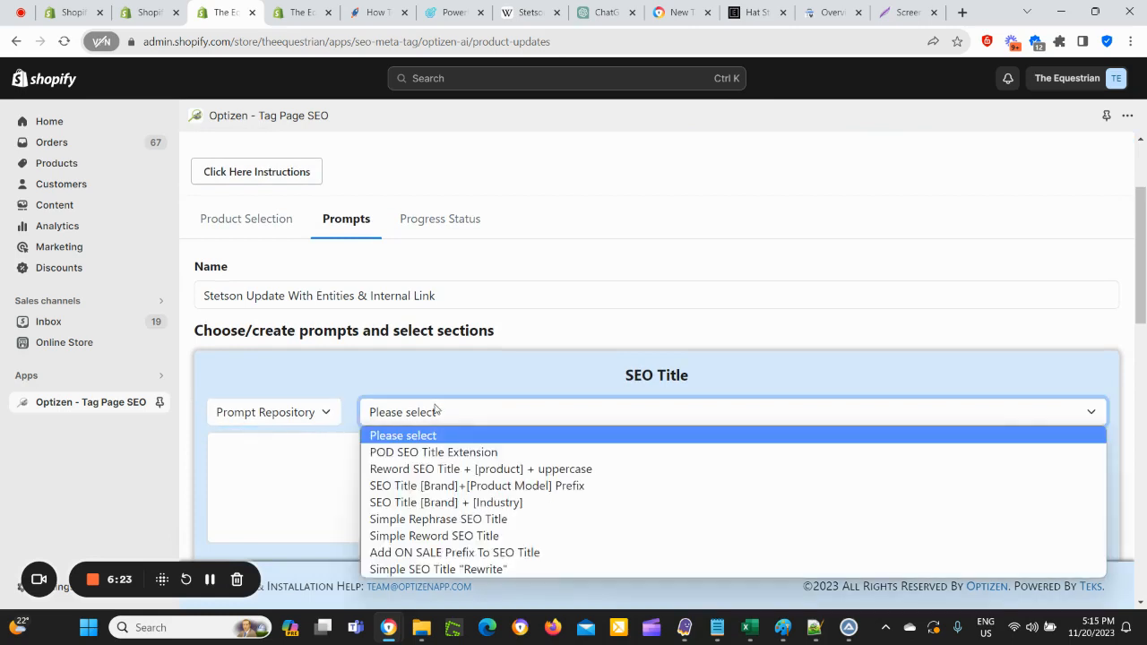
{"action": "left_click", "coordinate": [420, 469]}
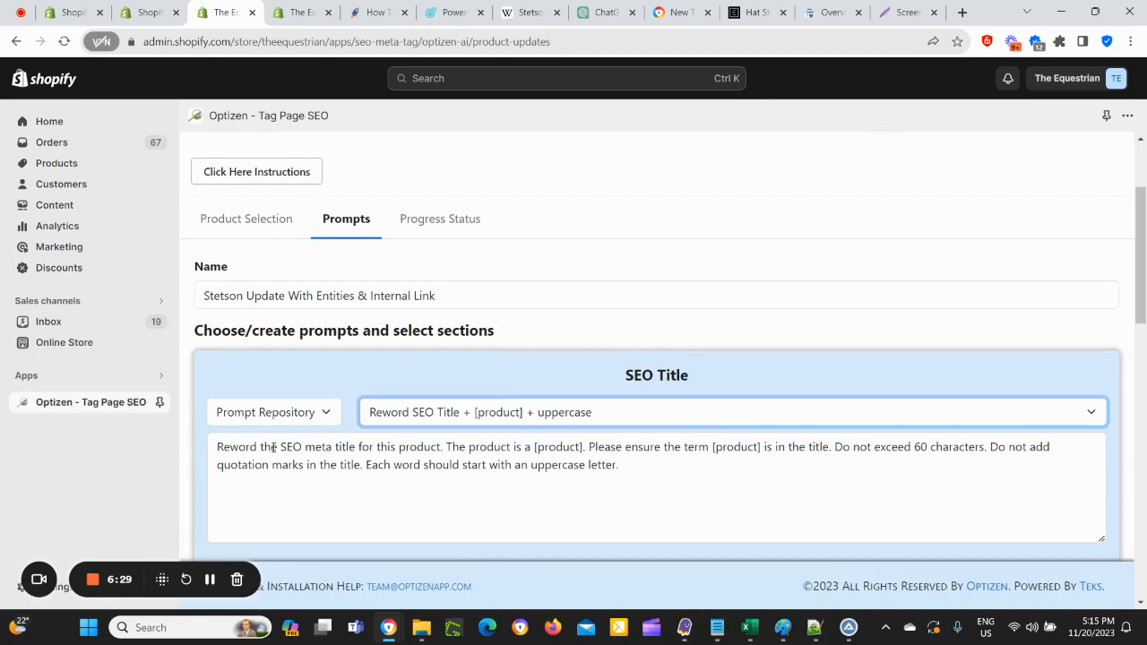
Step: Replace the opening word "Reword" in the SEO Title prompt with "Paraphrase"
{"action": "left_click_drag", "start_coordinate": [255, 446], "coordinate": [189, 458]}
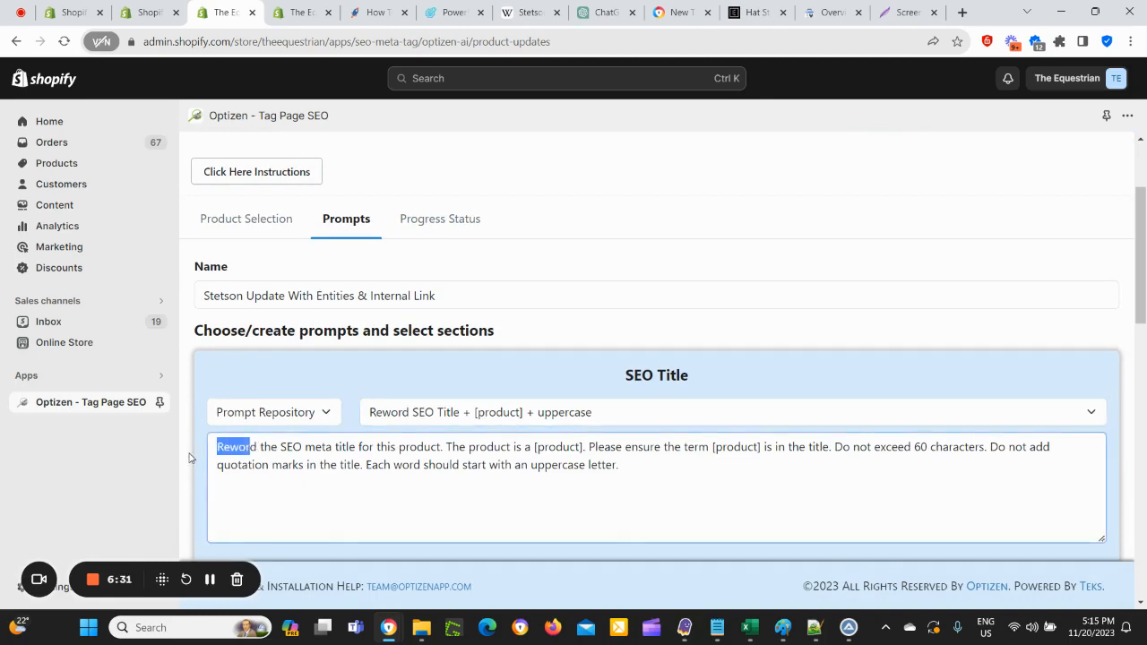
{"action": "key", "text": "BackSpace"}
{"action": "key", "text": "Delete"}
{"action": "type", "text": "Parap"}
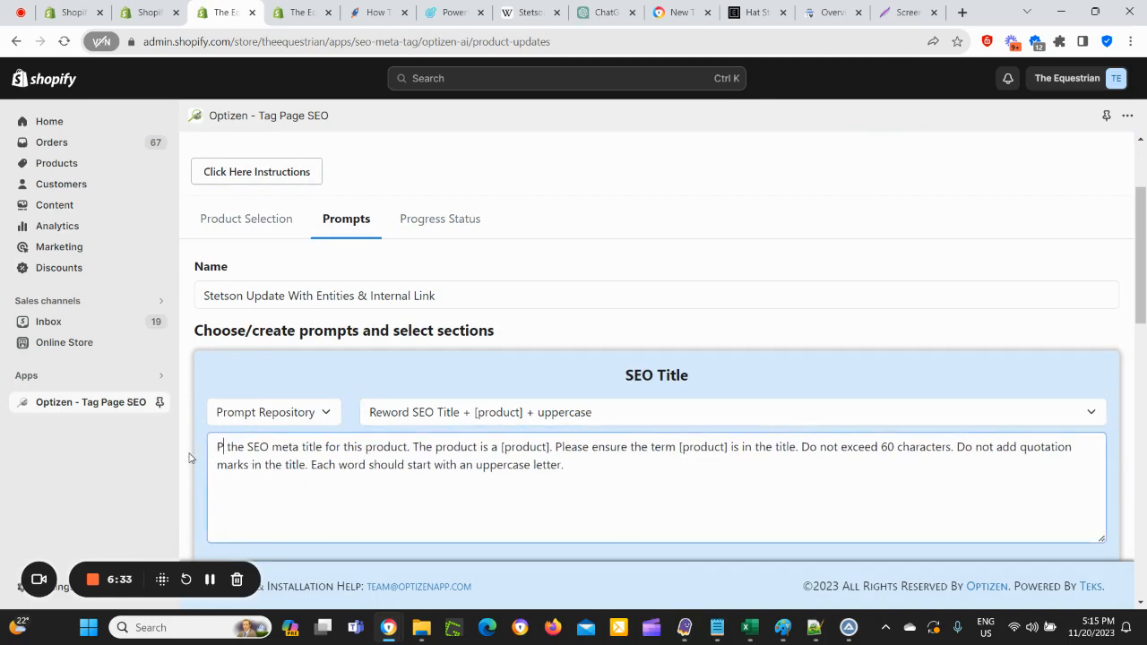
{"action": "type", "text": "hrase"}
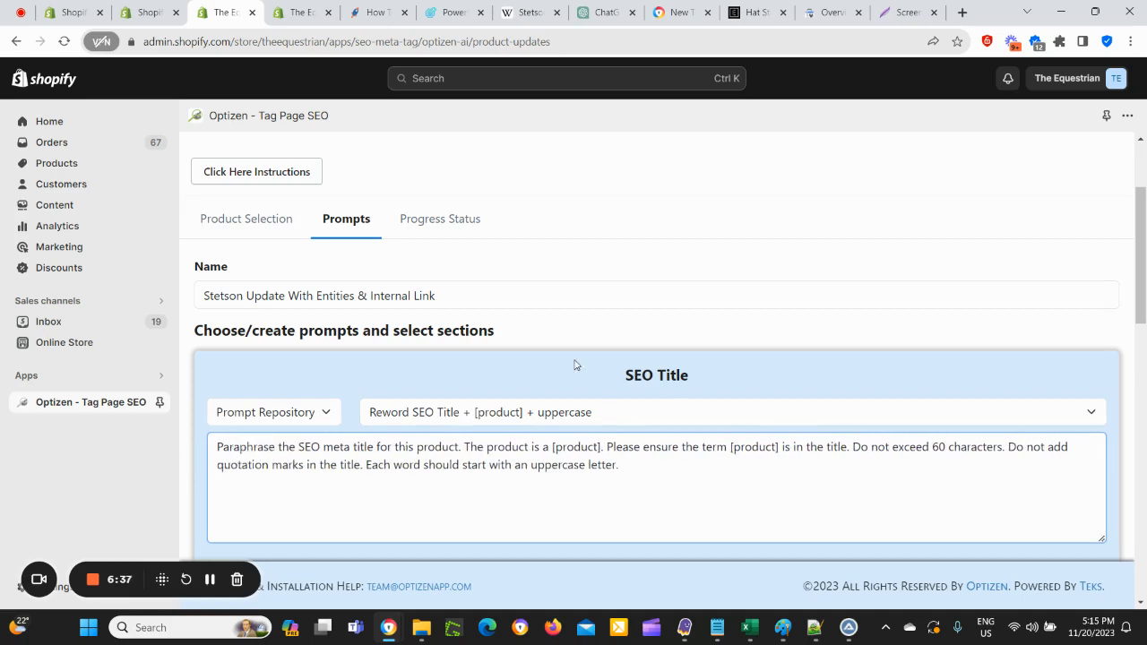
{"action": "scroll", "coordinate": [641, 406], "scroll_direction": "up", "scroll_amount": 2}
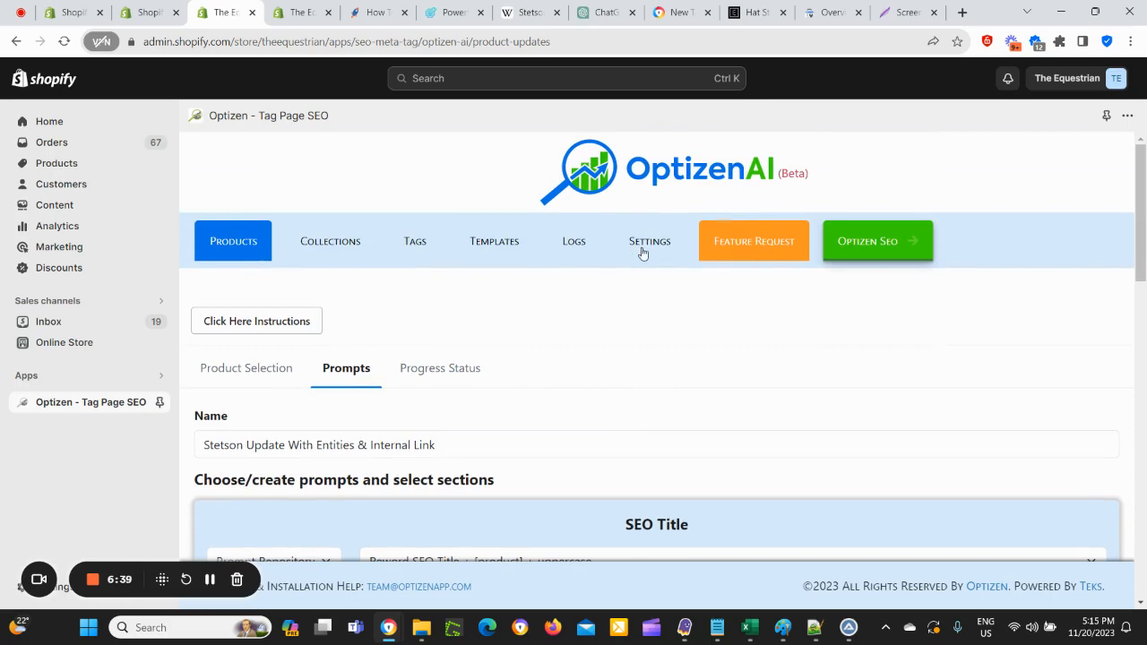
{"action": "scroll", "coordinate": [647, 422], "scroll_direction": "down", "scroll_amount": 2}
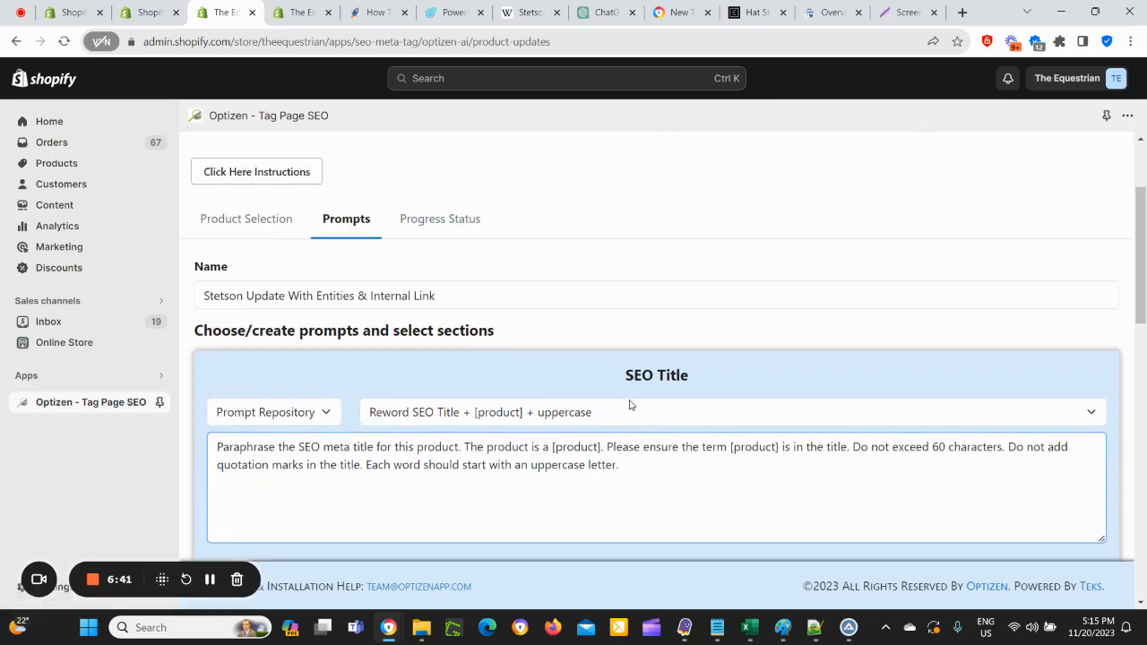
{"action": "scroll", "coordinate": [707, 380], "scroll_direction": "up", "scroll_amount": 2}
{"action": "scroll", "coordinate": [647, 379], "scroll_direction": "down", "scroll_amount": 1}
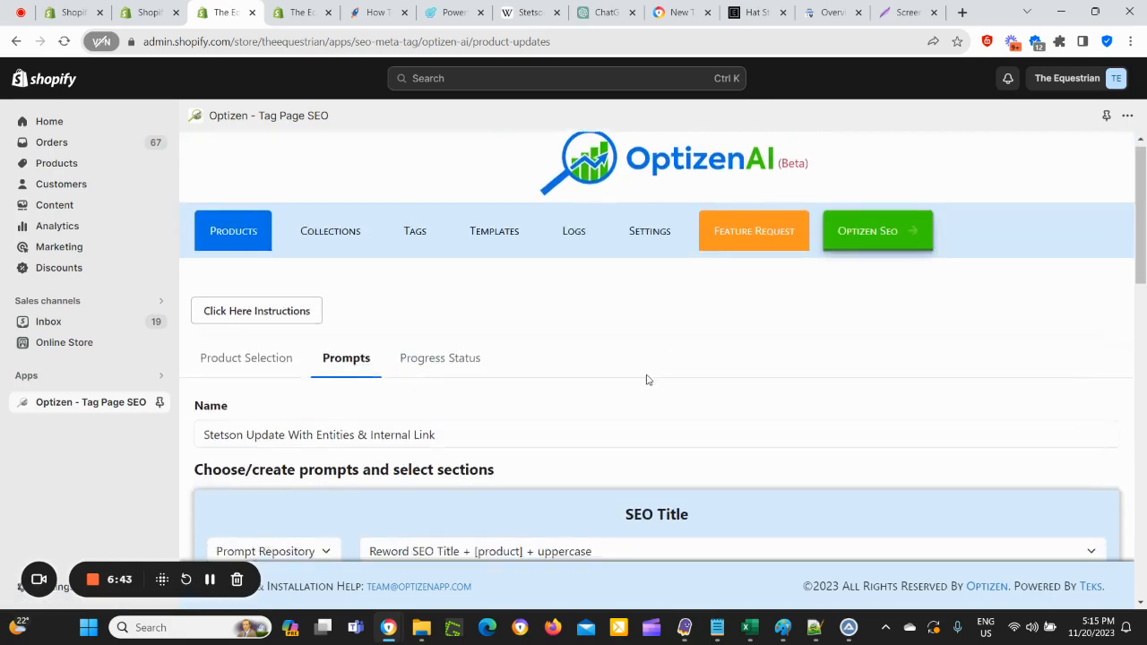
{"action": "scroll", "coordinate": [647, 379], "scroll_direction": "down", "scroll_amount": 2}
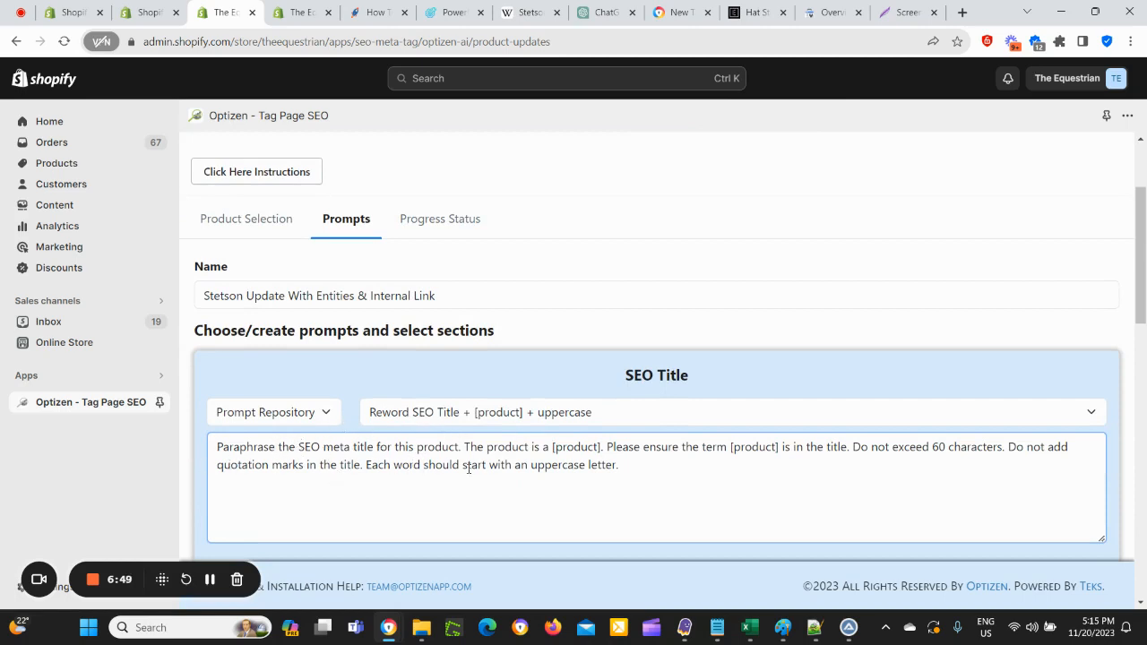
Step: Replace the first [product] placeholder in the SEO Title prompt with "Stetson hat"
{"action": "left_click_drag", "start_coordinate": [554, 446], "coordinate": [600, 446]}
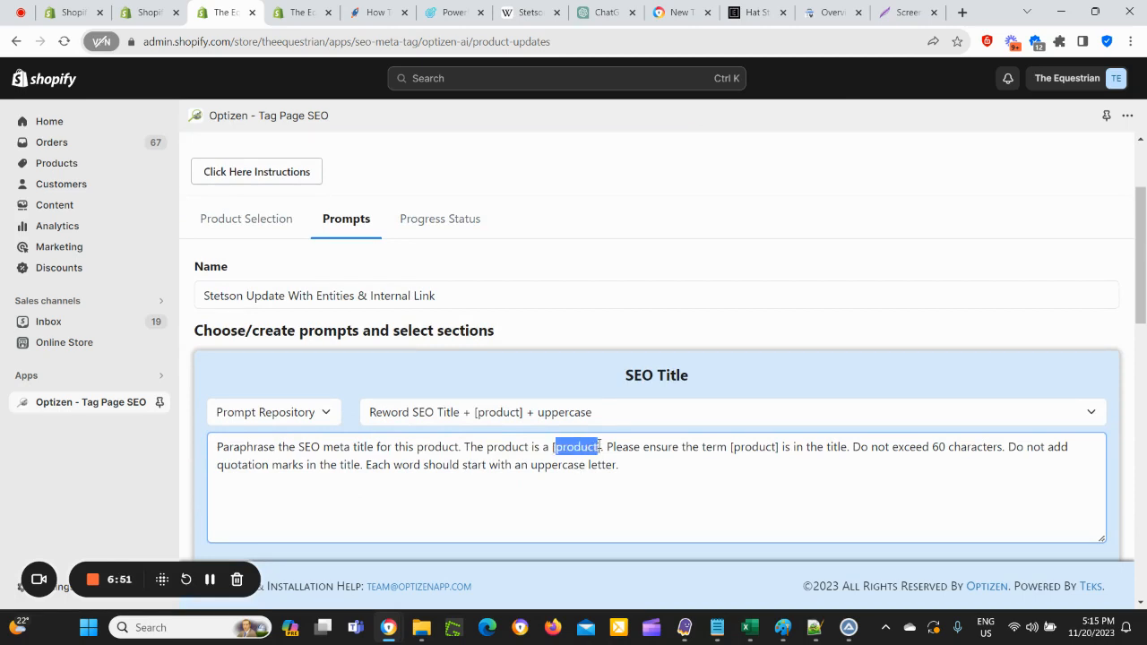
{"action": "key", "text": "BackSpace"}
{"action": "key", "text": "BackSpace"}
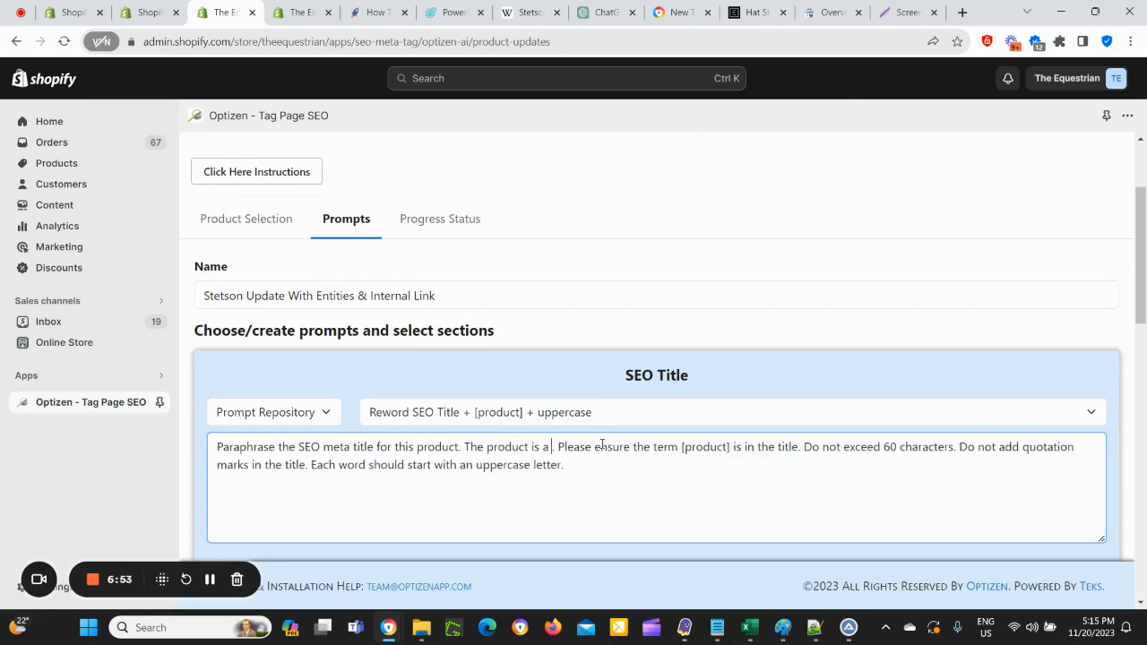
{"action": "type", "text": "Stetson"}
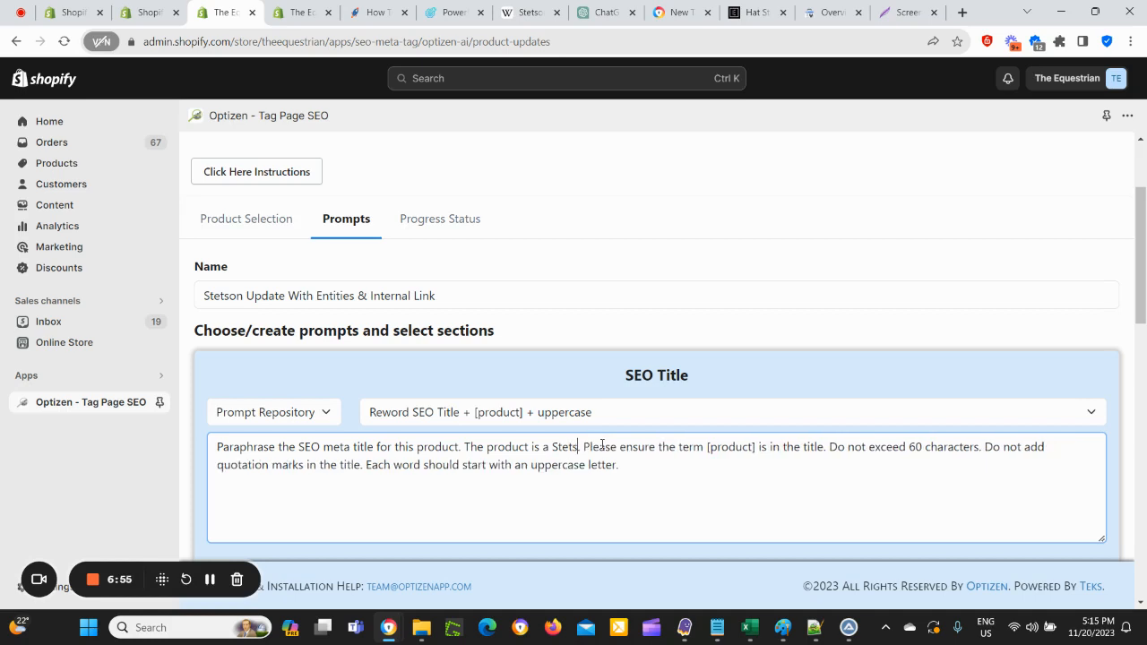
{"action": "type", "text": " hat"}
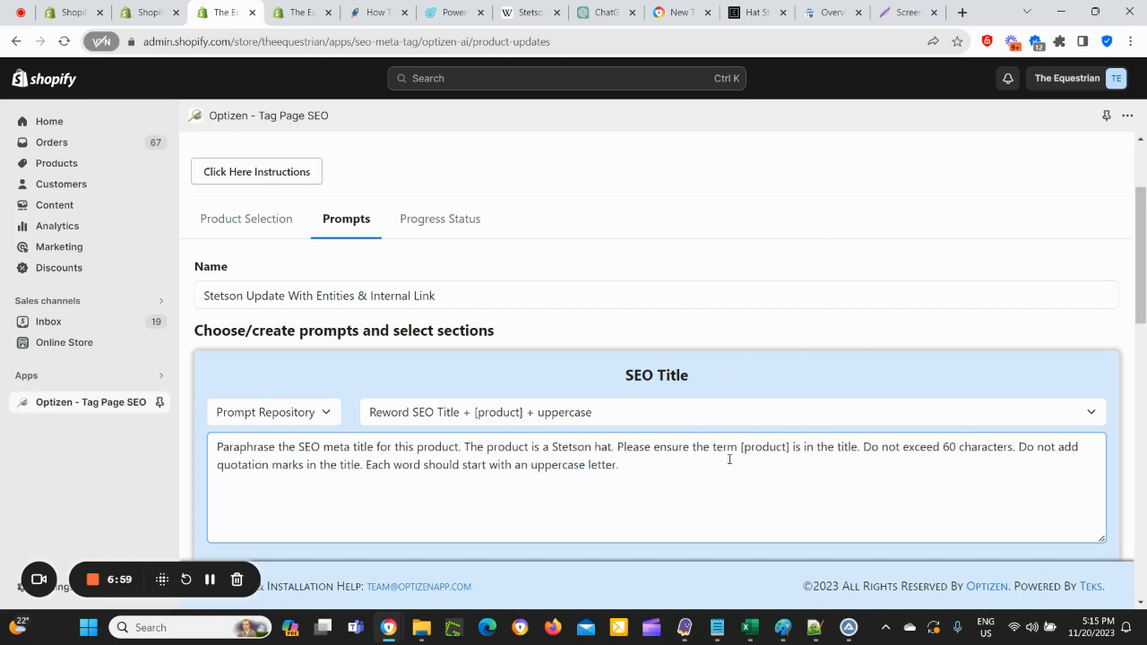
Step: Replace the remaining [product] placeholder in the SEO Title prompt with "Stetson" as the required title term
{"action": "left_click_drag", "start_coordinate": [741, 447], "coordinate": [792, 446]}
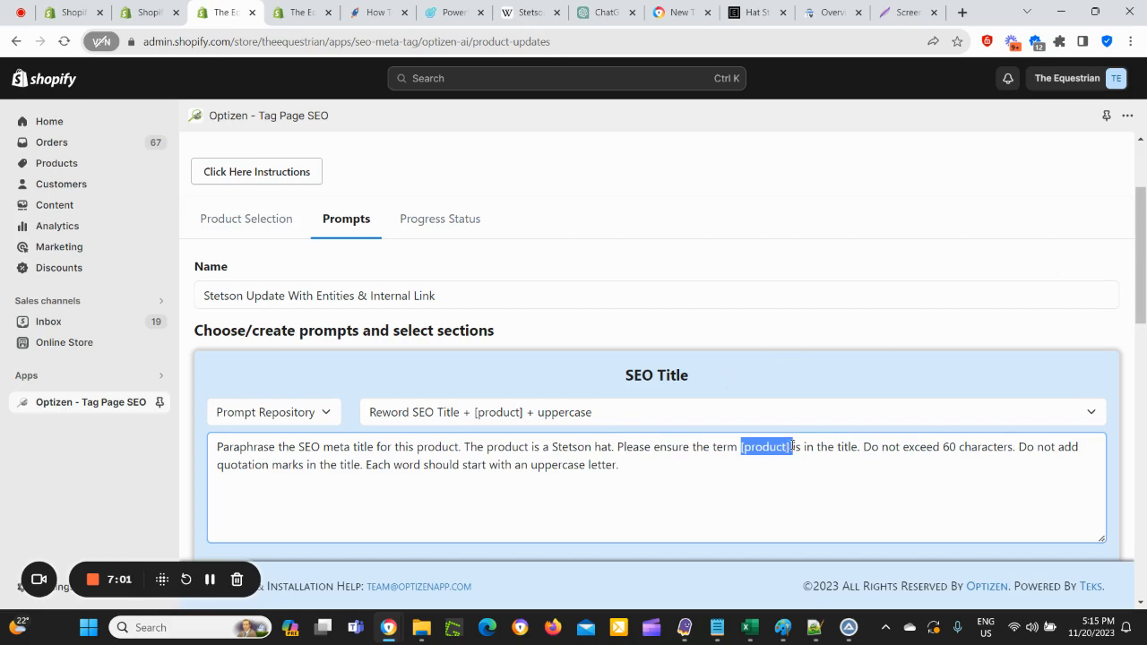
{"action": "key", "text": "BackSpace"}
{"action": "type", "text": "Stetso"}
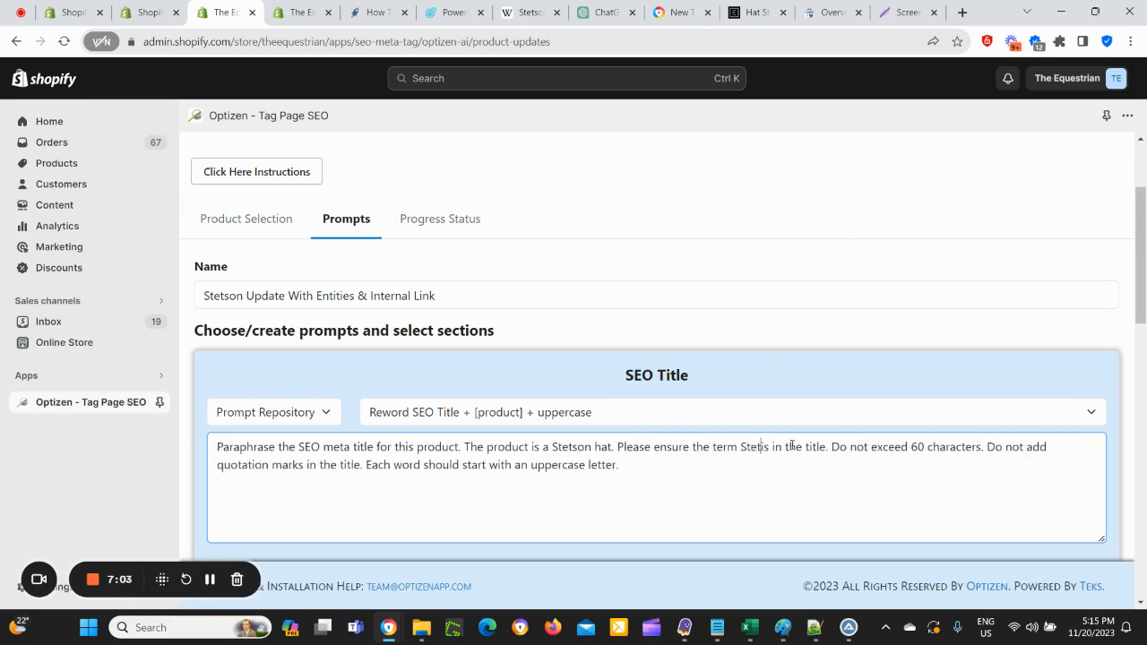
{"action": "type", "text": "n is"}
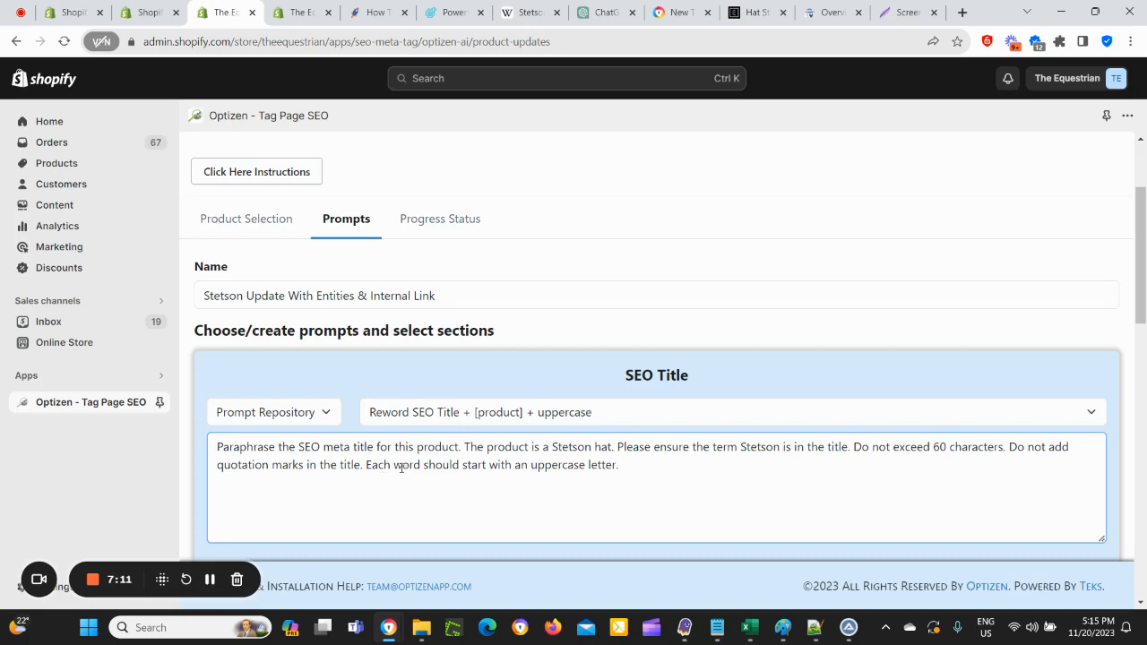
Step: Enable "Update this section" for the SEO Title
{"action": "scroll", "coordinate": [401, 466], "scroll_direction": "down", "scroll_amount": 1}
{"action": "left_click", "coordinate": [213, 494]}
{"action": "scroll", "coordinate": [612, 462], "scroll_direction": "up", "scroll_amount": 1}
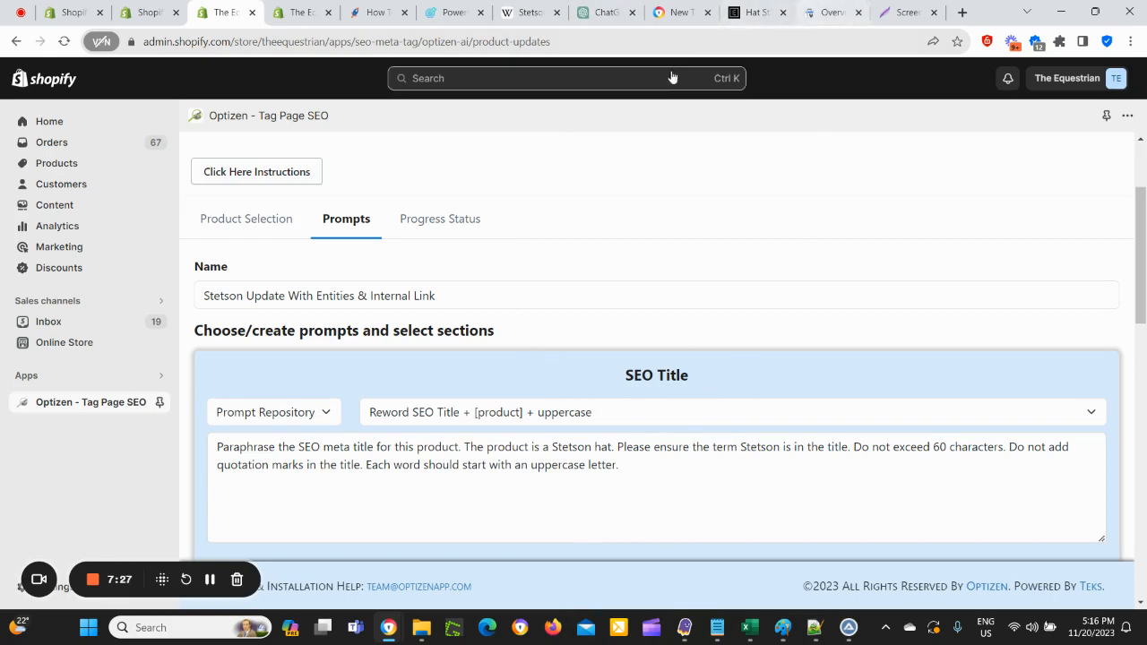
Step: Get the URL of Wikipedia's Stetson article and write a ChatGPT prompt to extract and list the semantically relevant entities from that page
{"action": "left_click", "coordinate": [520, 14]}
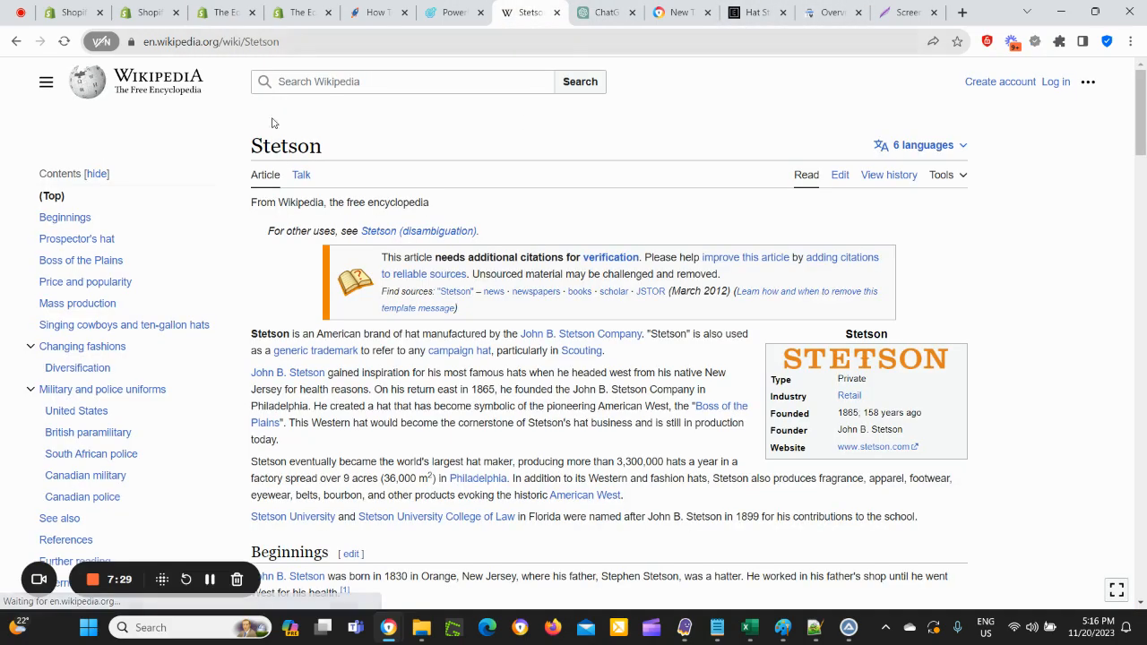
{"action": "scroll", "coordinate": [412, 268], "scroll_direction": "down", "scroll_amount": 2}
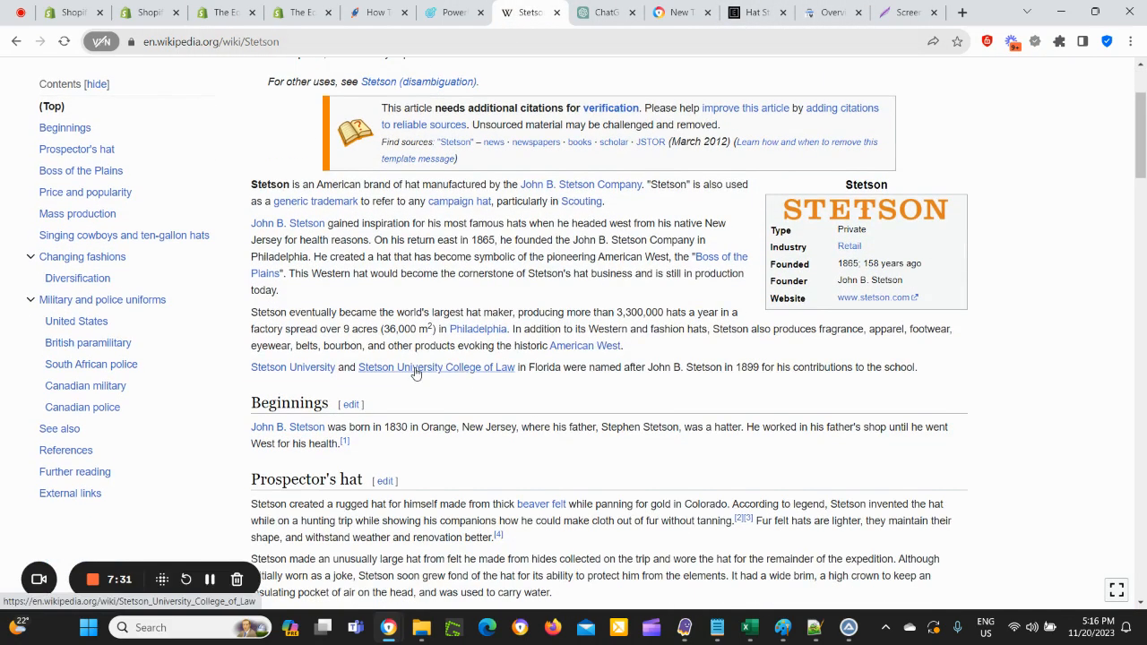
{"action": "scroll", "coordinate": [697, 484], "scroll_direction": "up", "scroll_amount": 2}
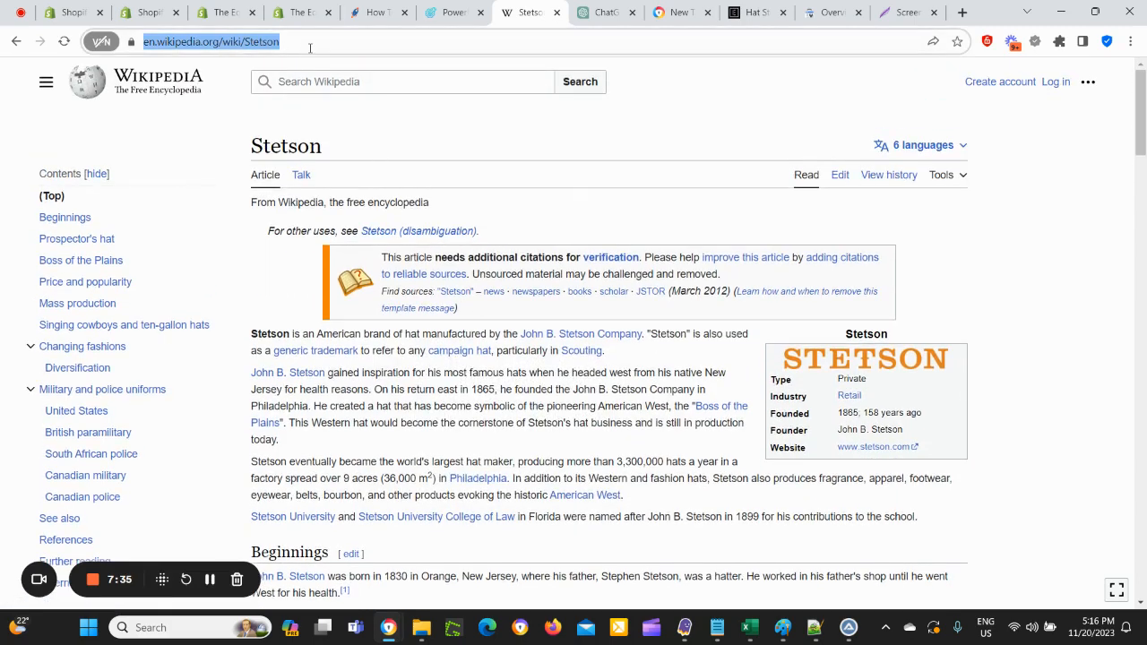
{"action": "left_click", "coordinate": [583, 9]}
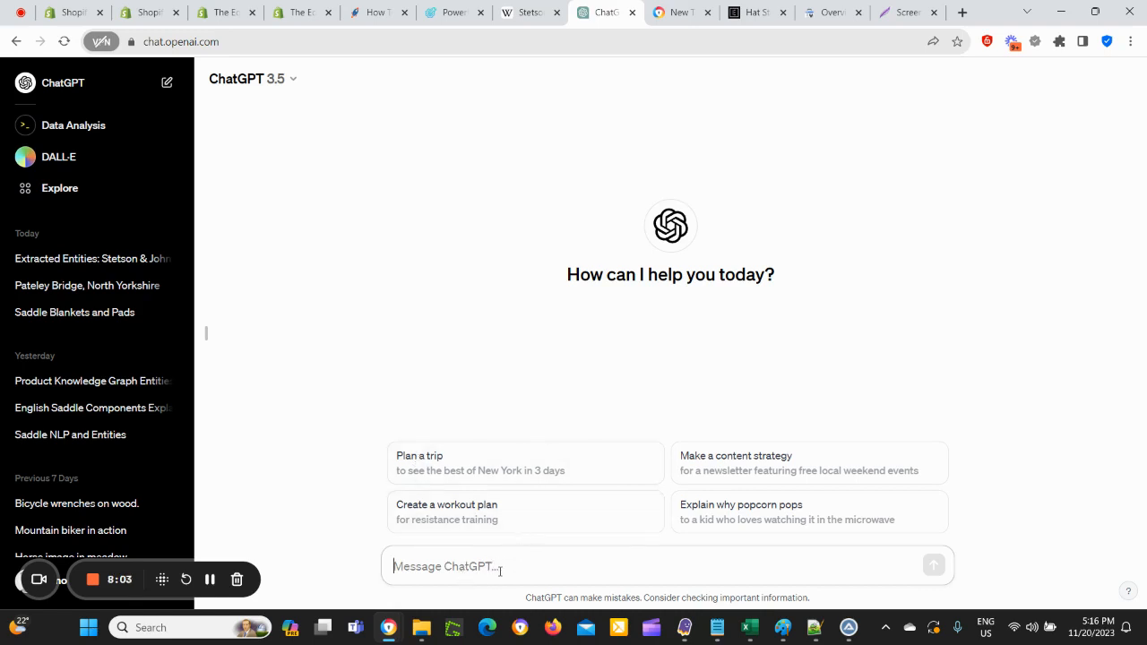
{"action": "type", "text": "Read the following Wikipedia URL: https://en.wikipedia.org/wiki/Stetson. Extract all the semantically relevant entities from the page, and create a list of those entities."}
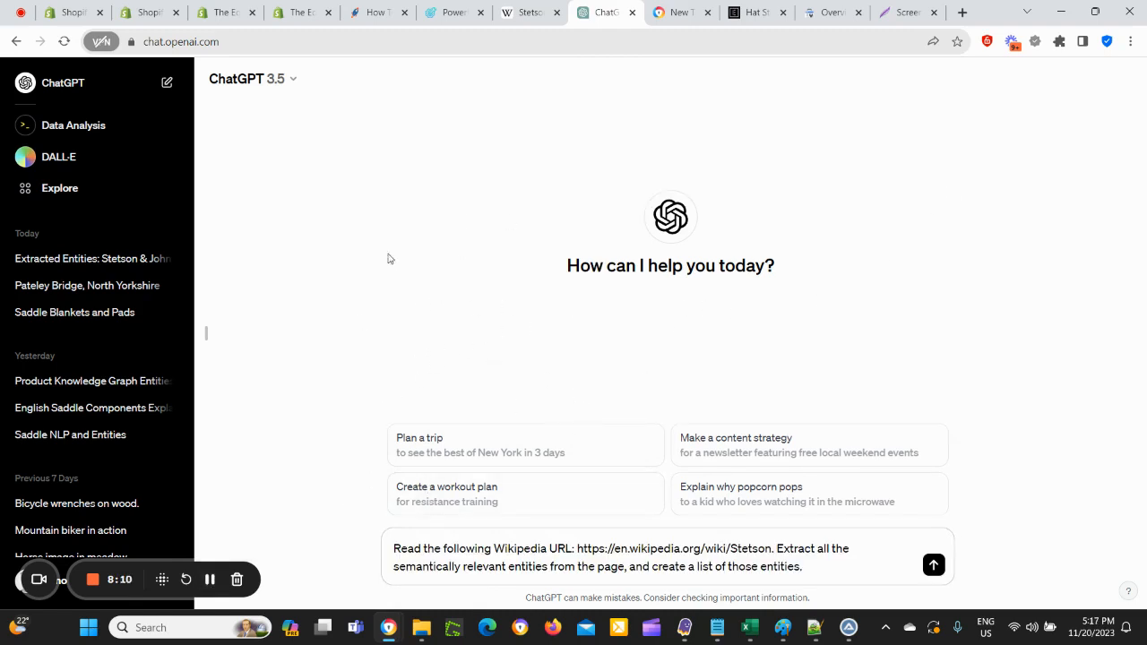
Step: Copy the full text of the unsent entity-extraction prompt in ChatGPT
{"action": "left_click", "coordinate": [282, 84]}
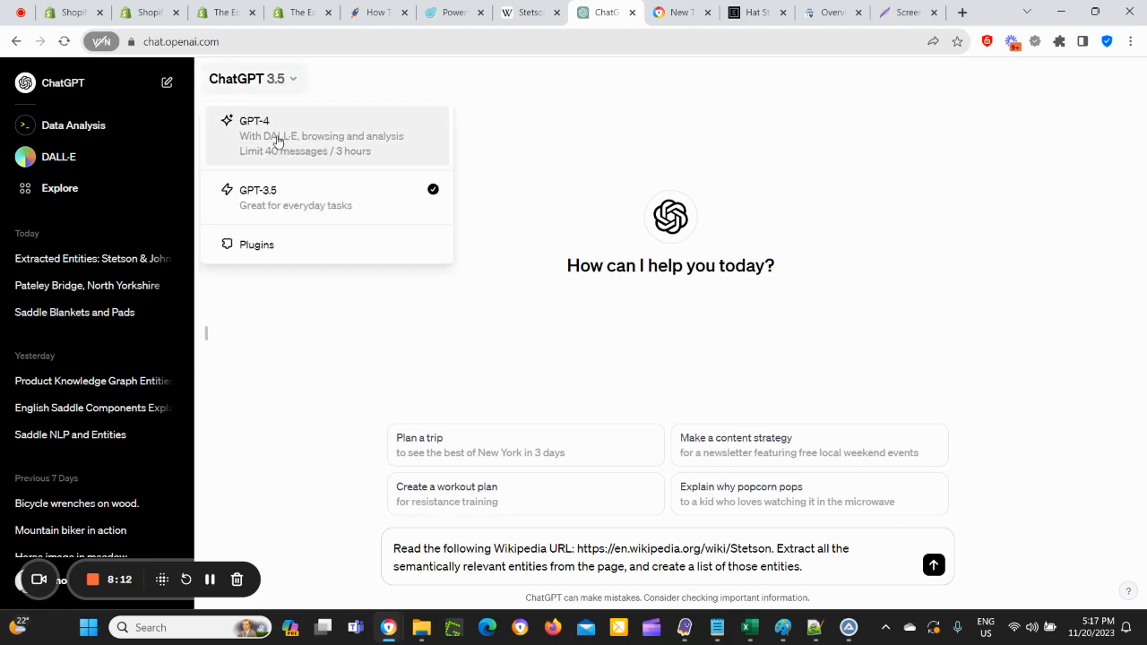
{"action": "left_click_drag", "start_coordinate": [277, 141], "coordinate": [611, 362]}
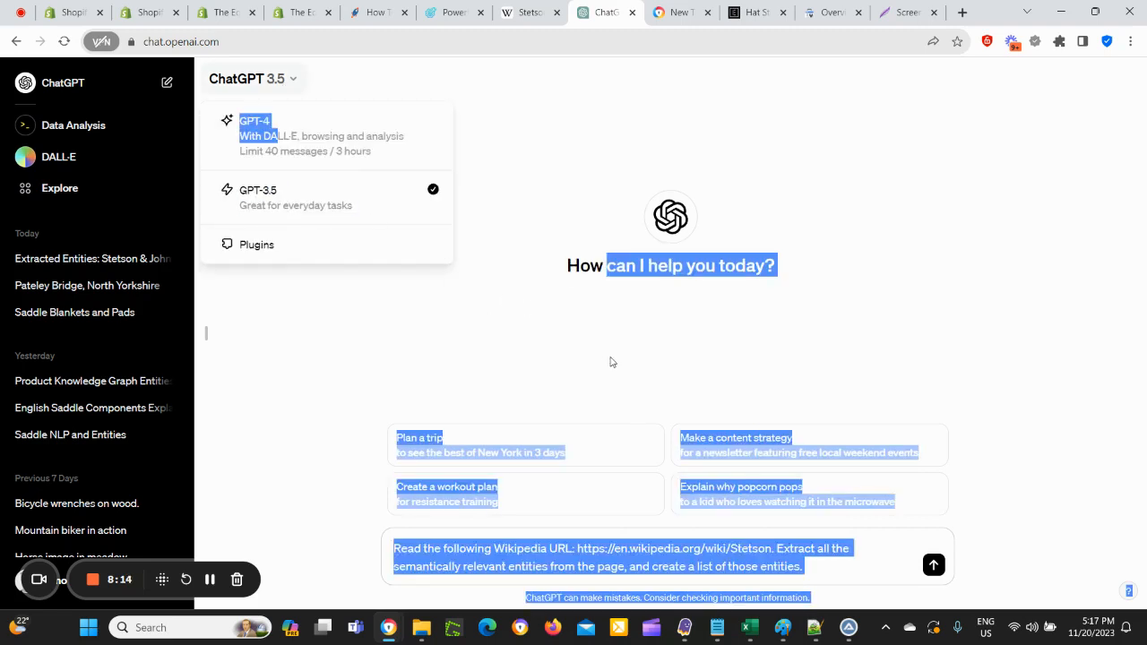
{"action": "left_click", "coordinate": [586, 345]}
{"action": "left_click_drag", "start_coordinate": [805, 567], "coordinate": [367, 560]}
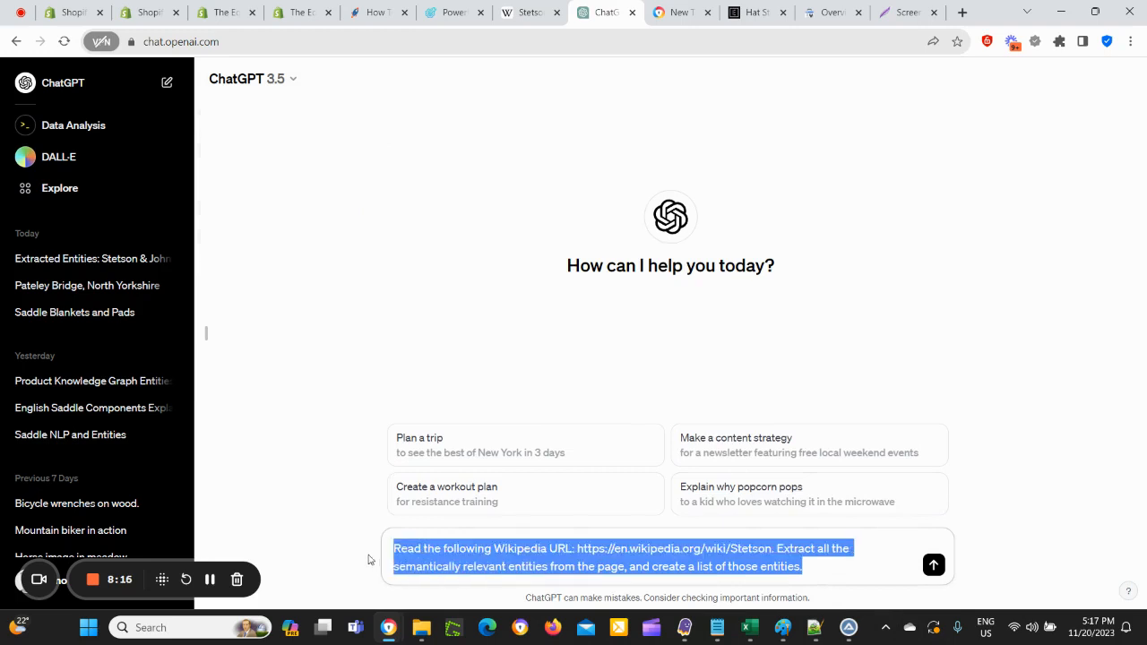
{"action": "right_click", "coordinate": [418, 552]}
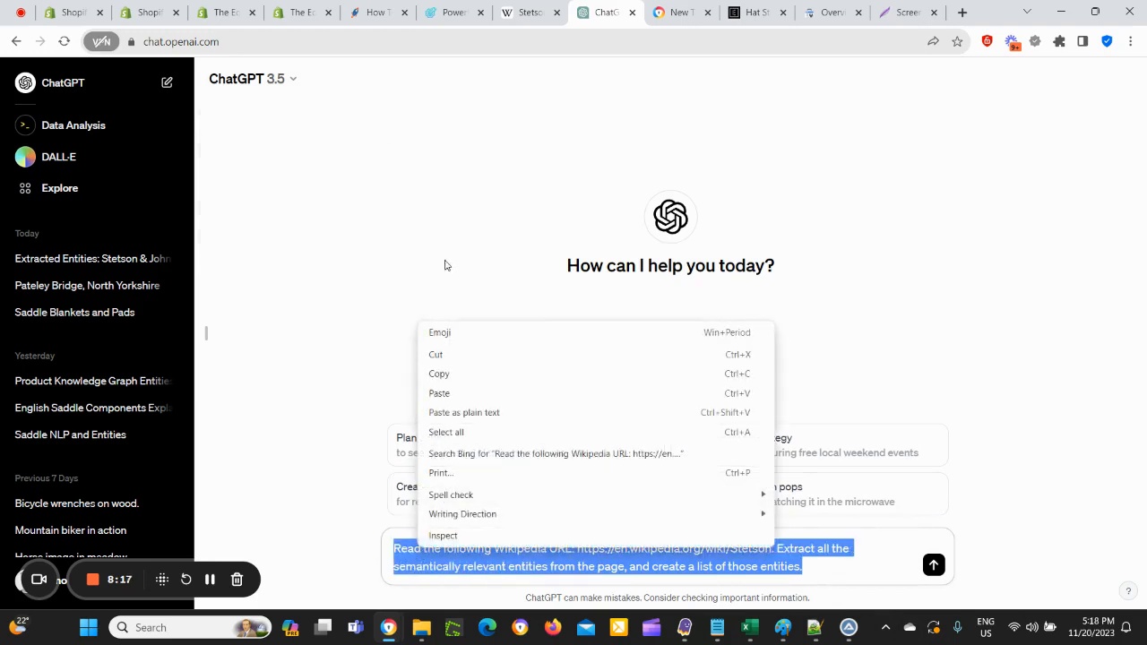
{"action": "left_click", "coordinate": [457, 374]}
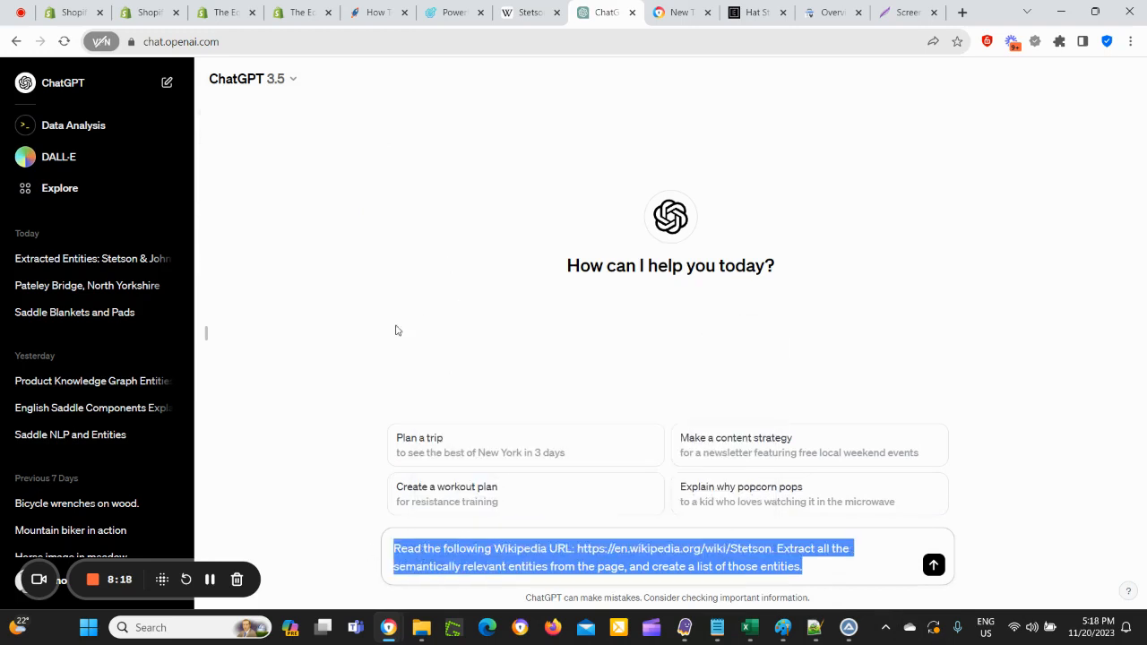
Step: Switch the ChatGPT model to GPT-4 and submit the entity-extraction prompt
{"action": "left_click", "coordinate": [291, 85]}
{"action": "left_click", "coordinate": [286, 131]}
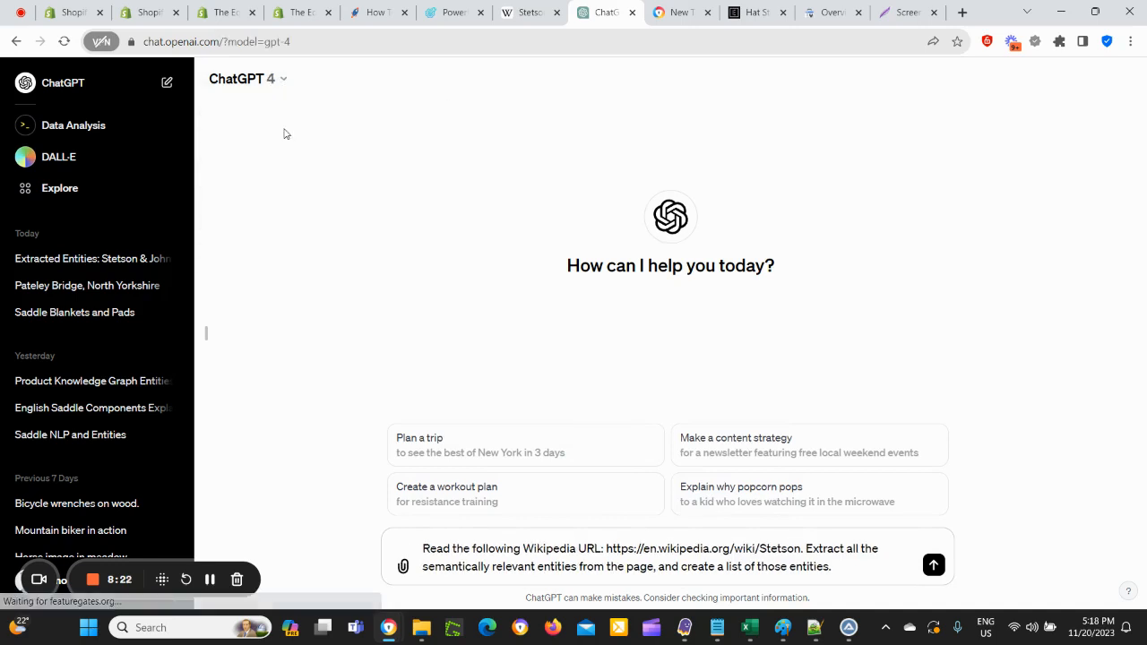
{"action": "left_click", "coordinate": [934, 565]}
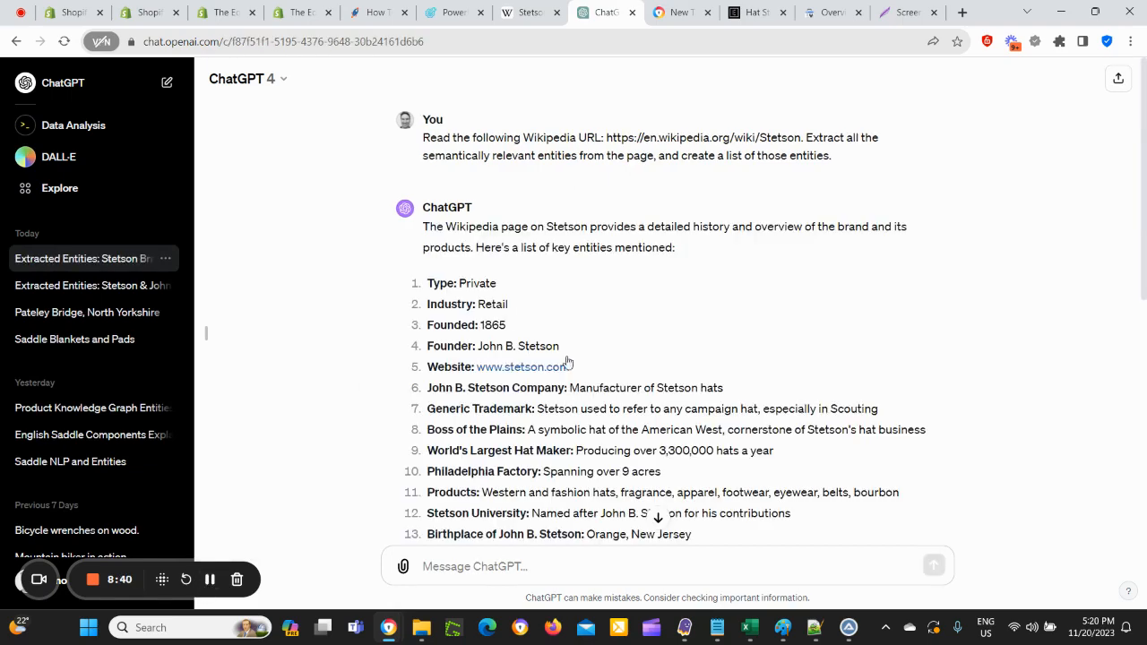
Step: Examine ChatGPT's list of Stetson entities for terms suitable for the product prompts
{"action": "scroll", "coordinate": [618, 233], "scroll_direction": "down", "scroll_amount": 1}
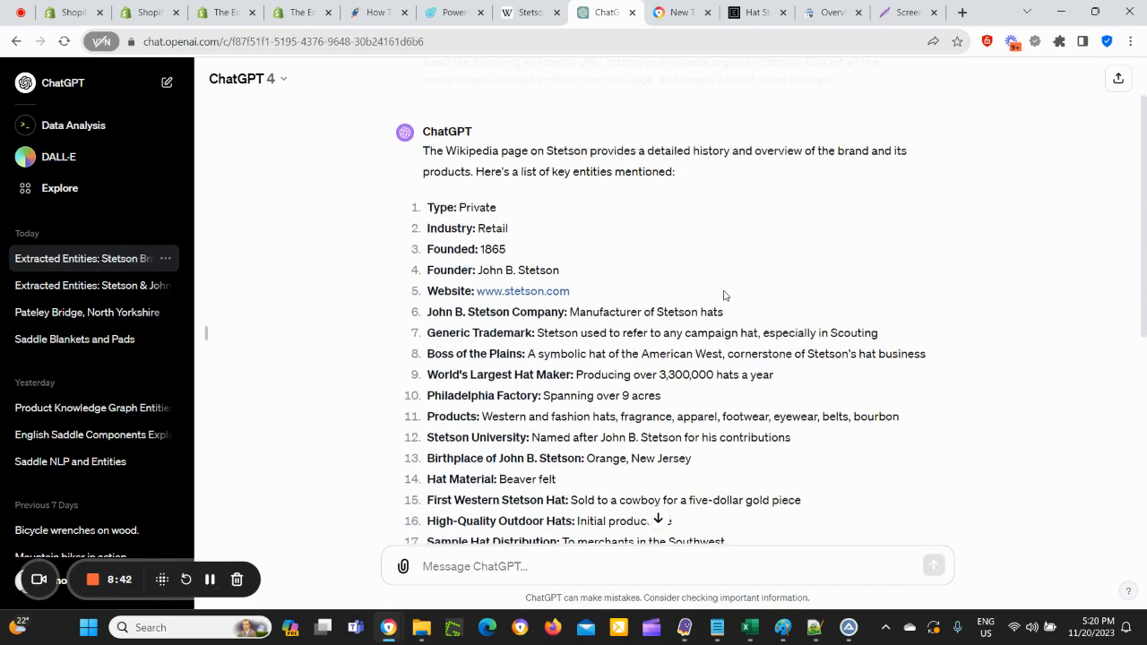
{"action": "scroll", "coordinate": [676, 306], "scroll_direction": "down", "scroll_amount": 1}
{"action": "scroll", "coordinate": [411, 215], "scroll_direction": "up", "scroll_amount": 1}
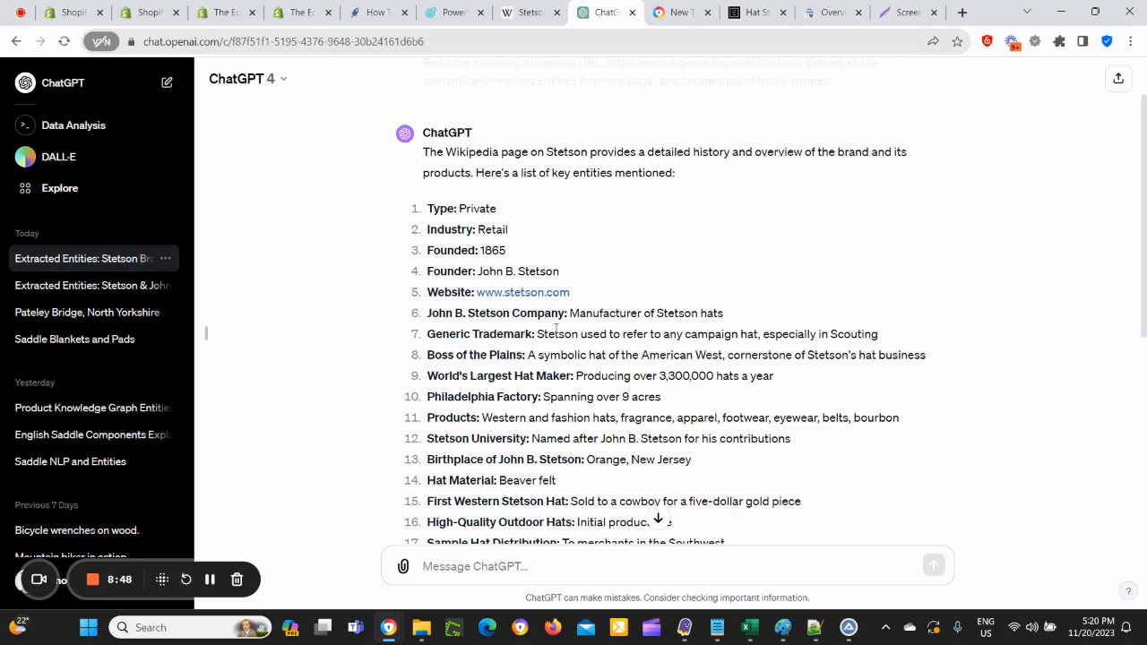
{"action": "scroll", "coordinate": [385, 328], "scroll_direction": "down", "scroll_amount": 1}
{"action": "scroll", "coordinate": [385, 327], "scroll_direction": "up", "scroll_amount": 2}
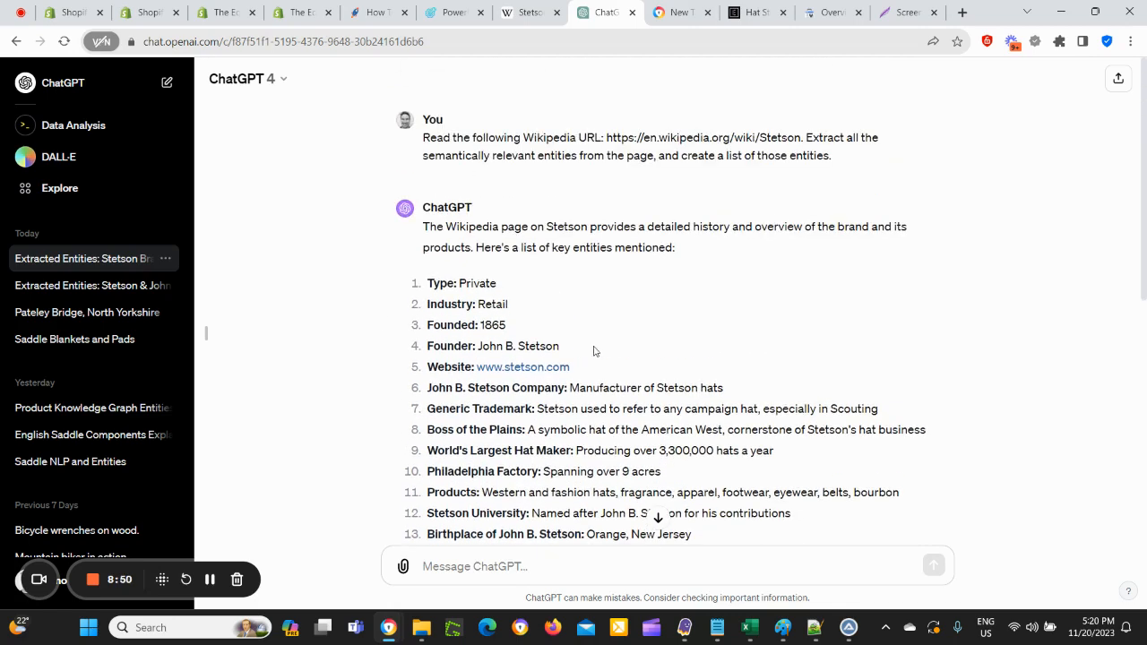
{"action": "scroll", "coordinate": [625, 356], "scroll_direction": "down", "scroll_amount": 1}
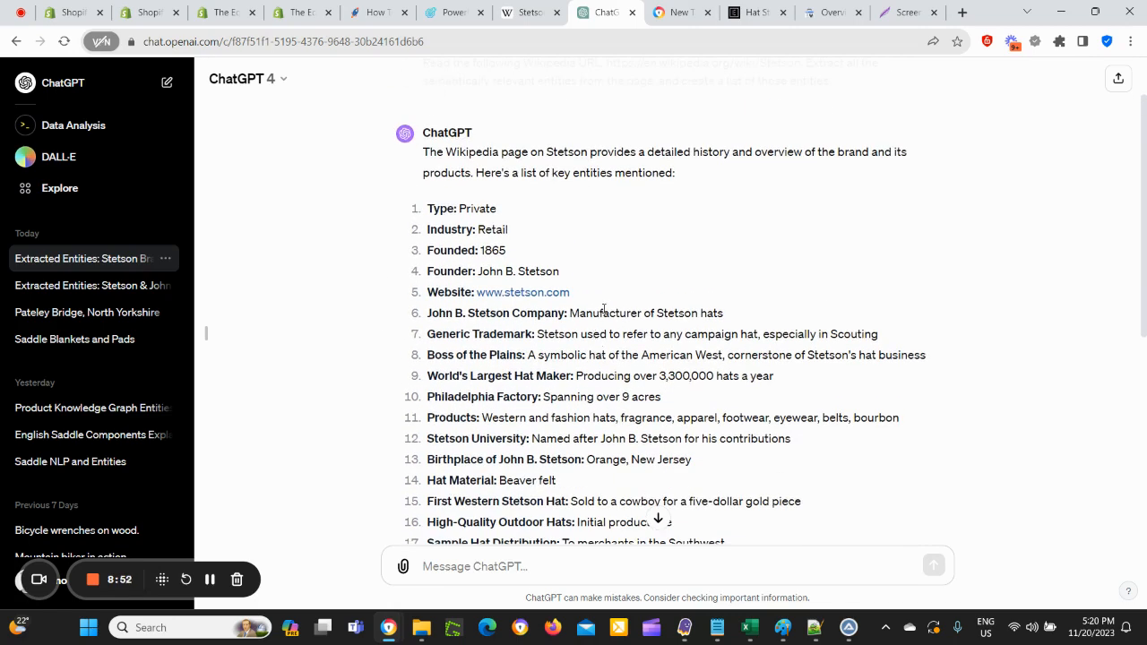
{"action": "scroll", "coordinate": [582, 358], "scroll_direction": "down", "scroll_amount": 1}
{"action": "scroll", "coordinate": [645, 399], "scroll_direction": "up", "scroll_amount": 2}
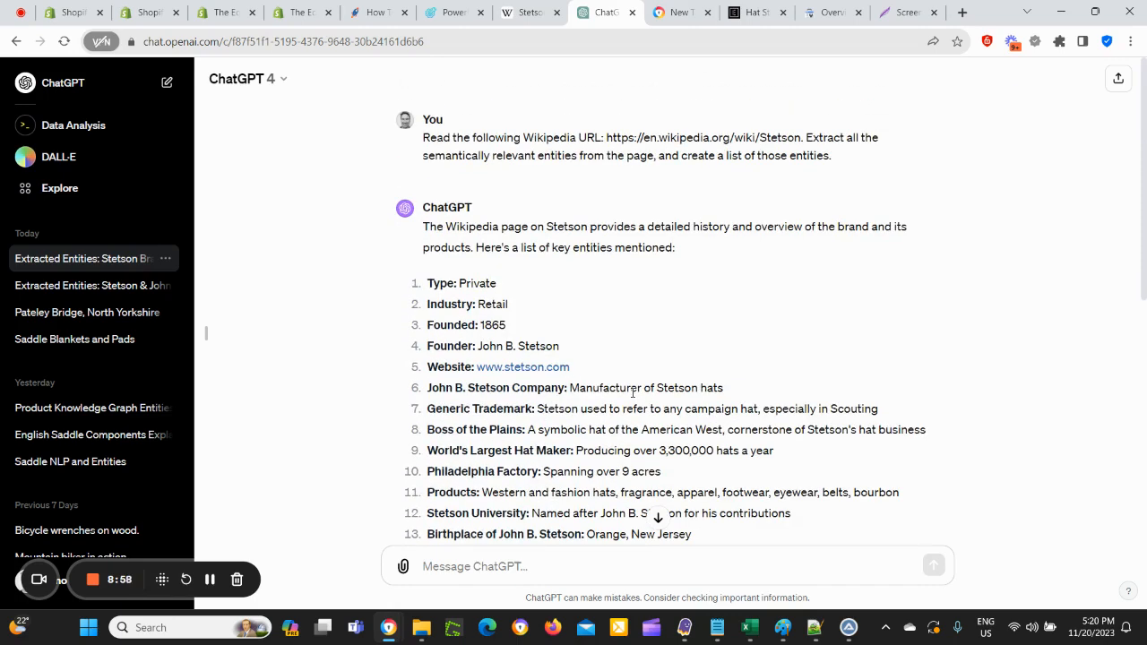
{"action": "scroll", "coordinate": [618, 396], "scroll_direction": "down", "scroll_amount": 1}
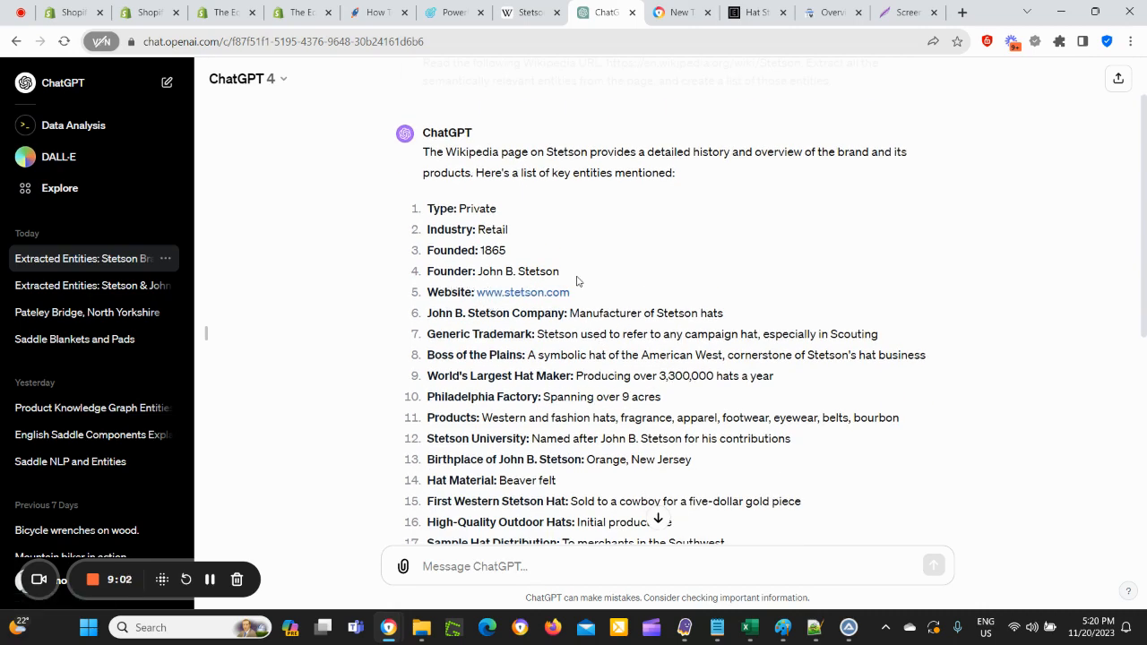
{"action": "scroll", "coordinate": [545, 288], "scroll_direction": "down", "scroll_amount": 1}
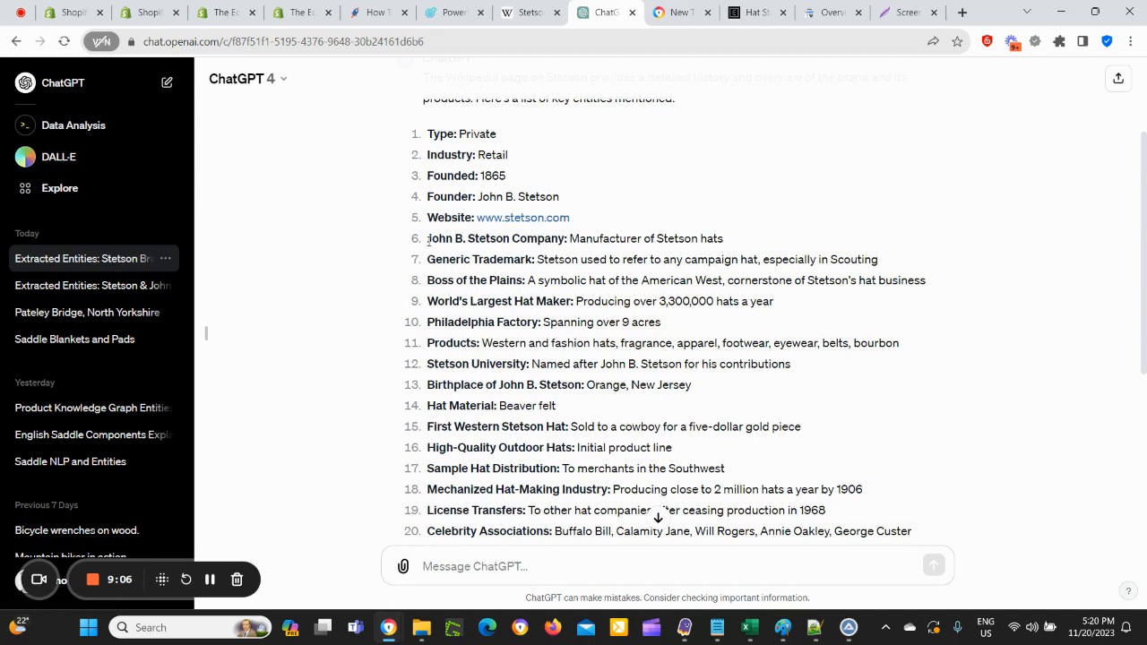
Step: Single out the founder John B. Stetson and the hat material Beaver felt in the entity list
{"action": "left_click_drag", "start_coordinate": [562, 197], "coordinate": [479, 196]}
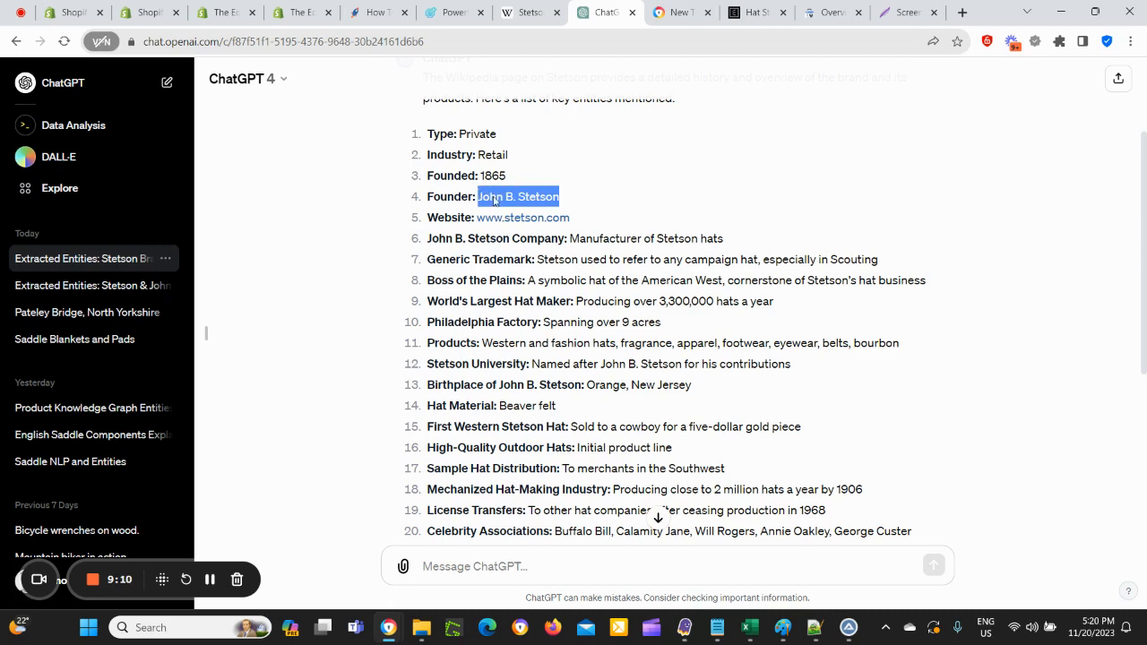
{"action": "right_click", "coordinate": [494, 201]}
{"action": "left_click", "coordinate": [519, 210]}
{"action": "left_click_drag", "start_coordinate": [565, 409], "coordinate": [499, 407]}
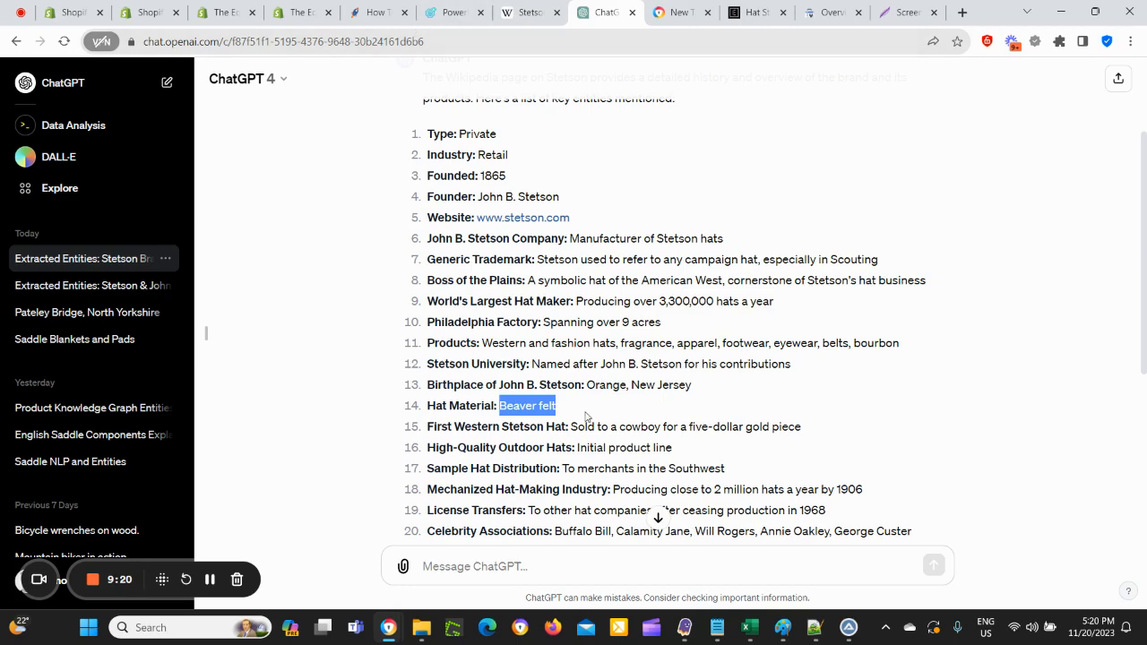
Step: Return to the Optizen product update and change the required term in the SEO Title prompt to "John B. Stetson"
{"action": "left_click", "coordinate": [307, 20]}
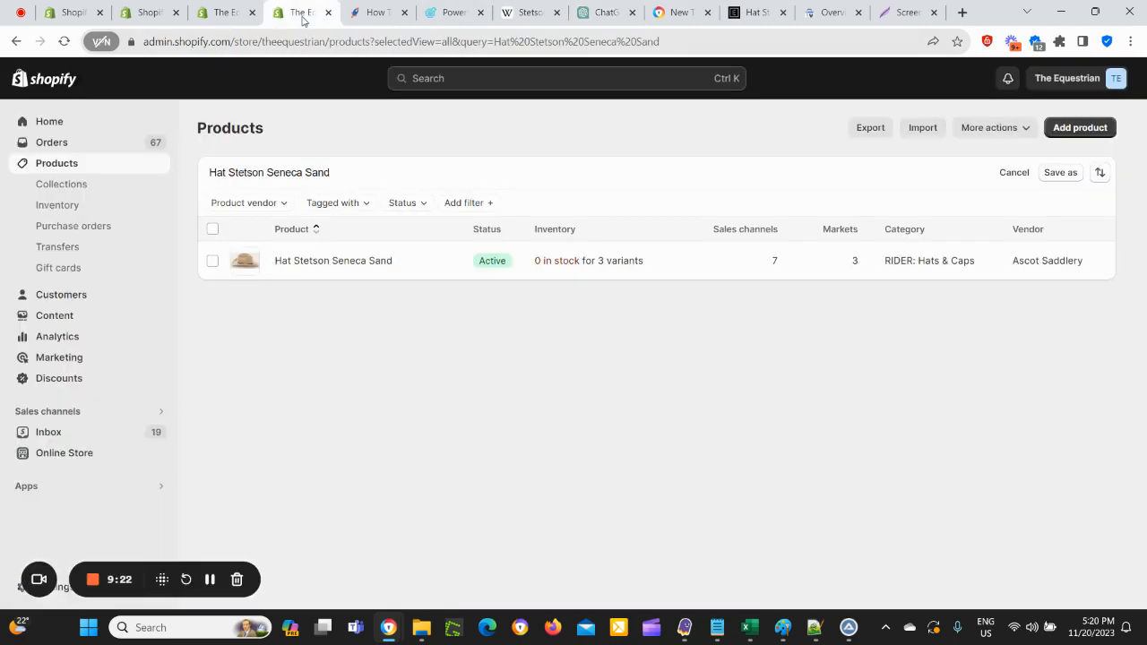
{"action": "left_click", "coordinate": [237, 12]}
{"action": "scroll", "coordinate": [602, 430], "scroll_direction": "down", "scroll_amount": 2}
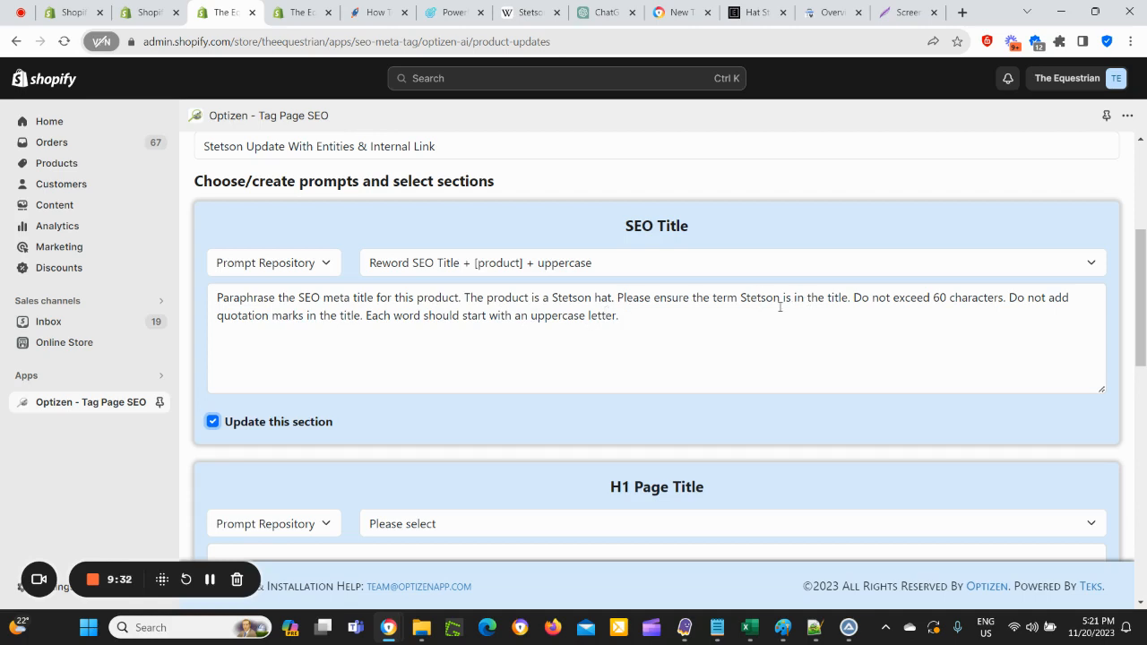
{"action": "left_click", "coordinate": [741, 298]}
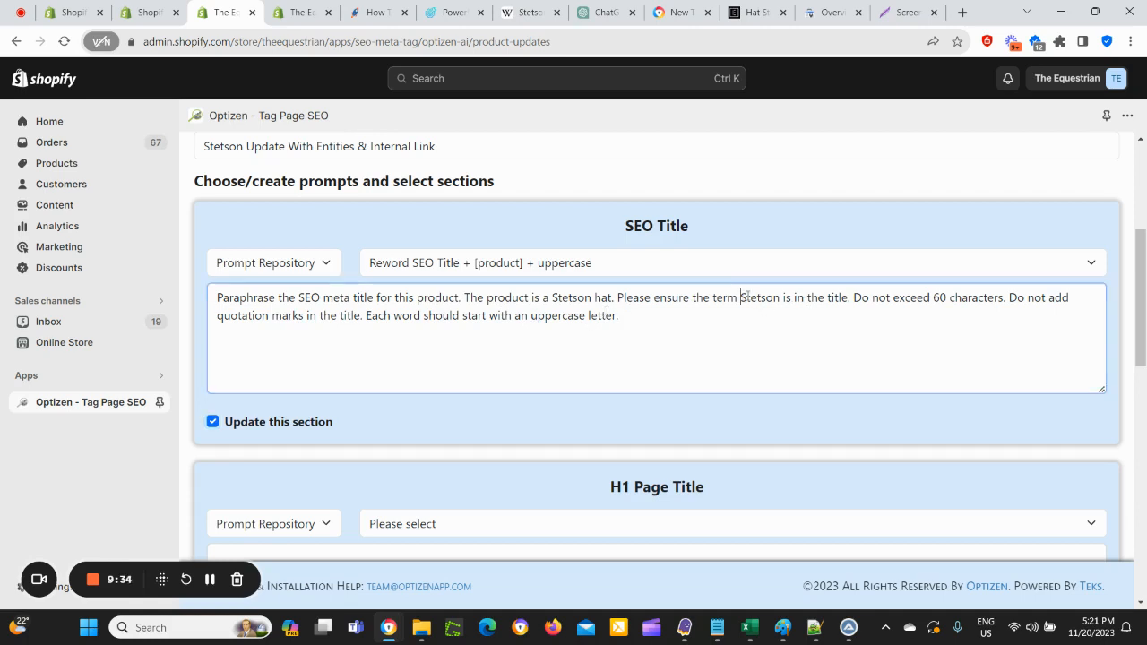
{"action": "type", "text": "John "}
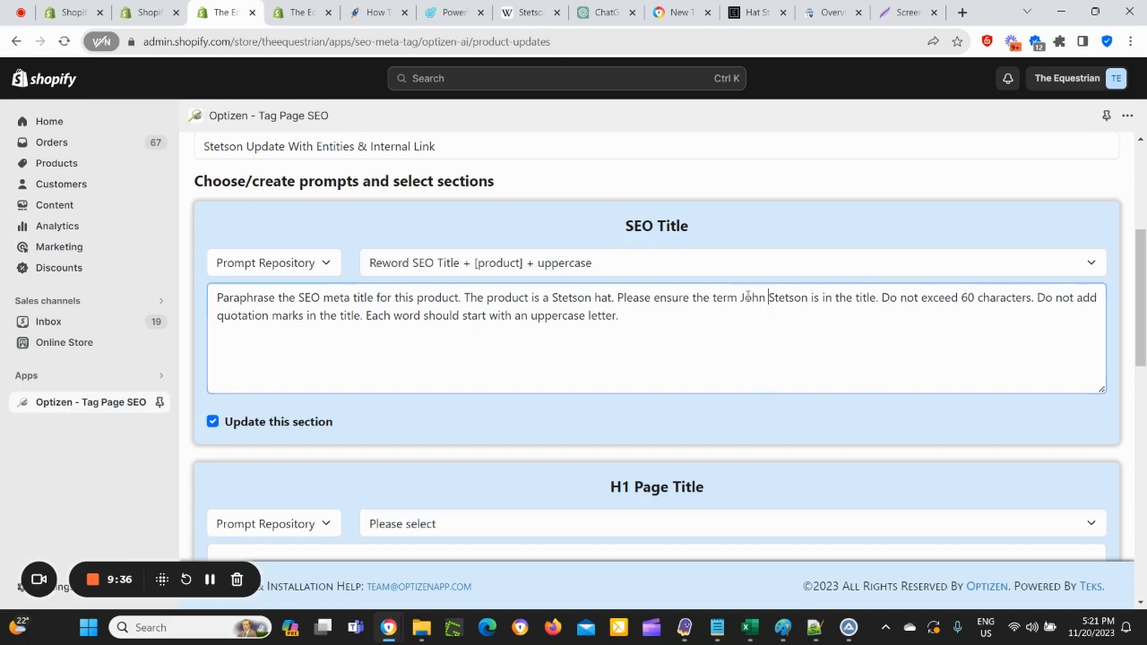
{"action": "type", "text": "B."}
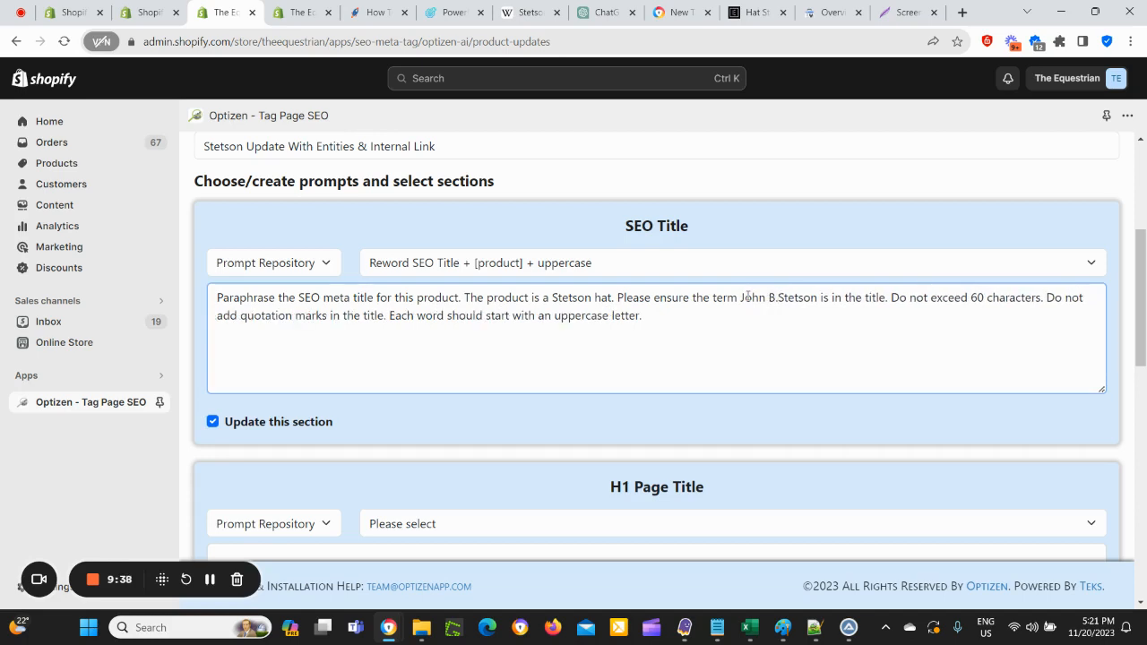
{"action": "type", "text": " Stetson"}
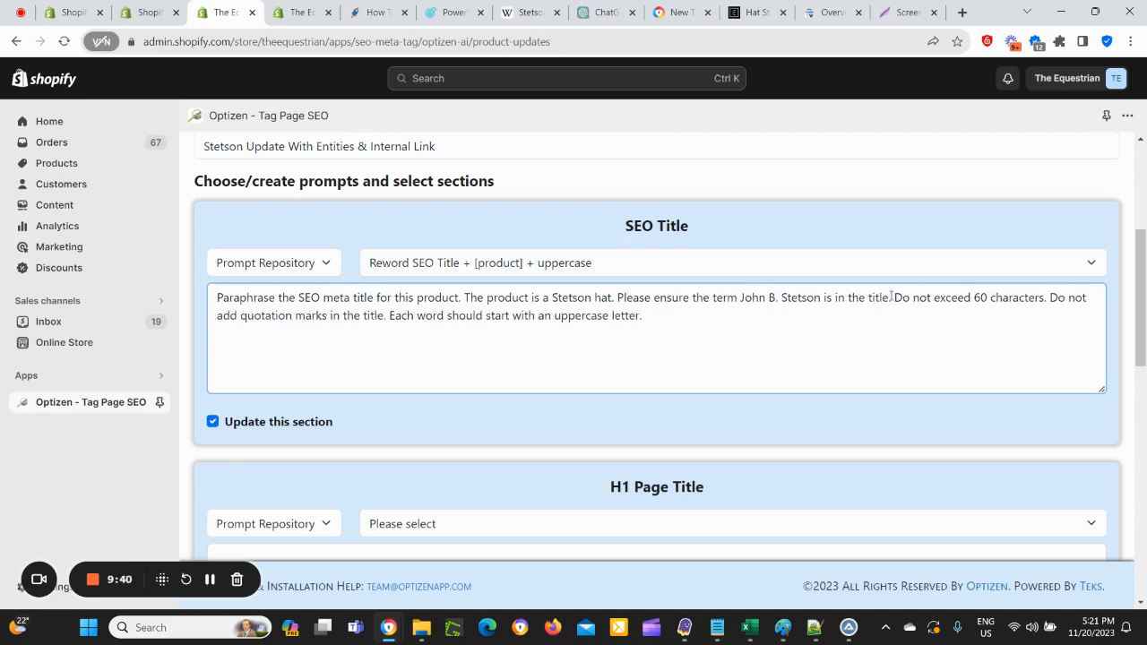
Step: Extend the SEO Title prompt after the John B. Stetson sentence with "Also please ensure term beaver felt is in the title."
{"action": "type", "text": " is in the title.  Also please en"}
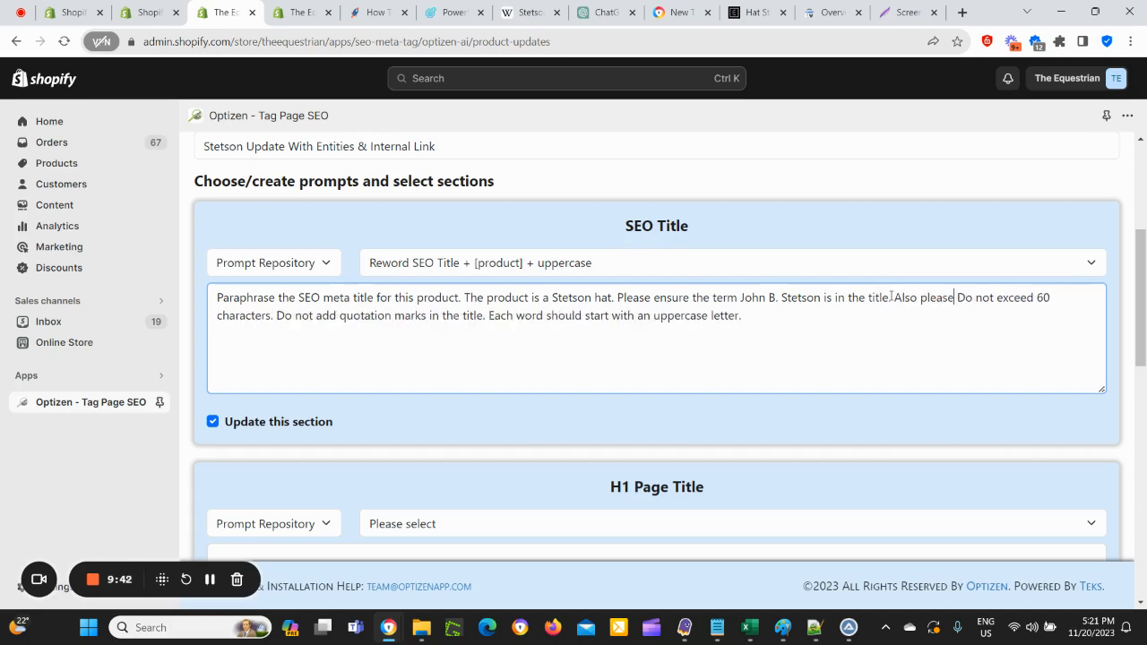
{"action": "type", "text": "sure the  "}
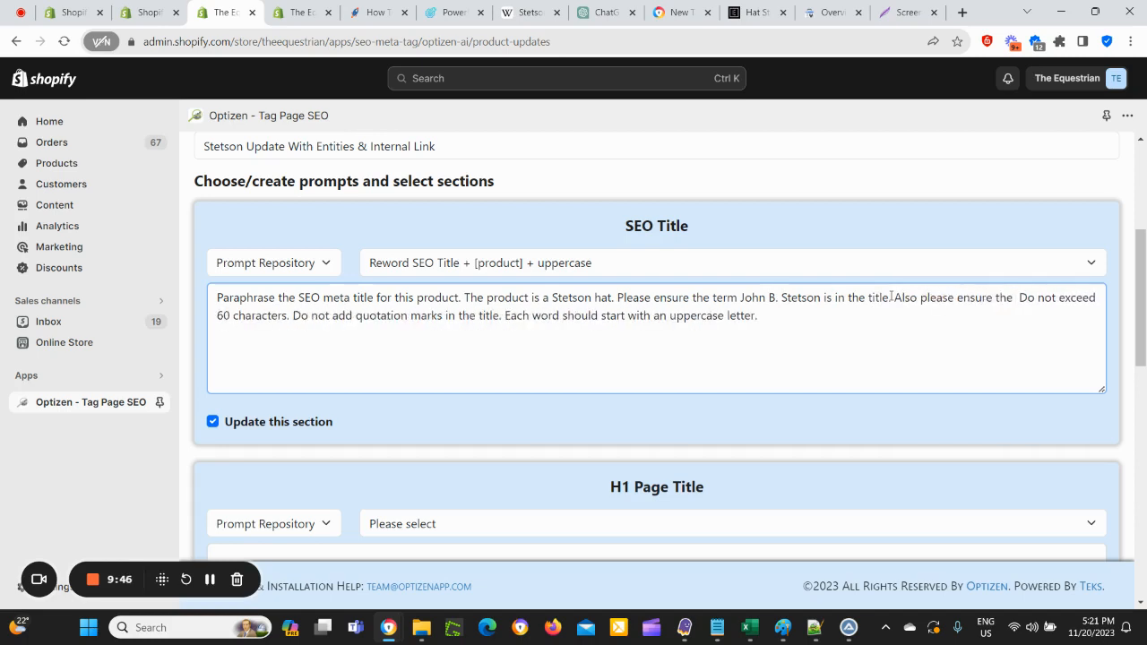
{"action": "type", "text": "material"}
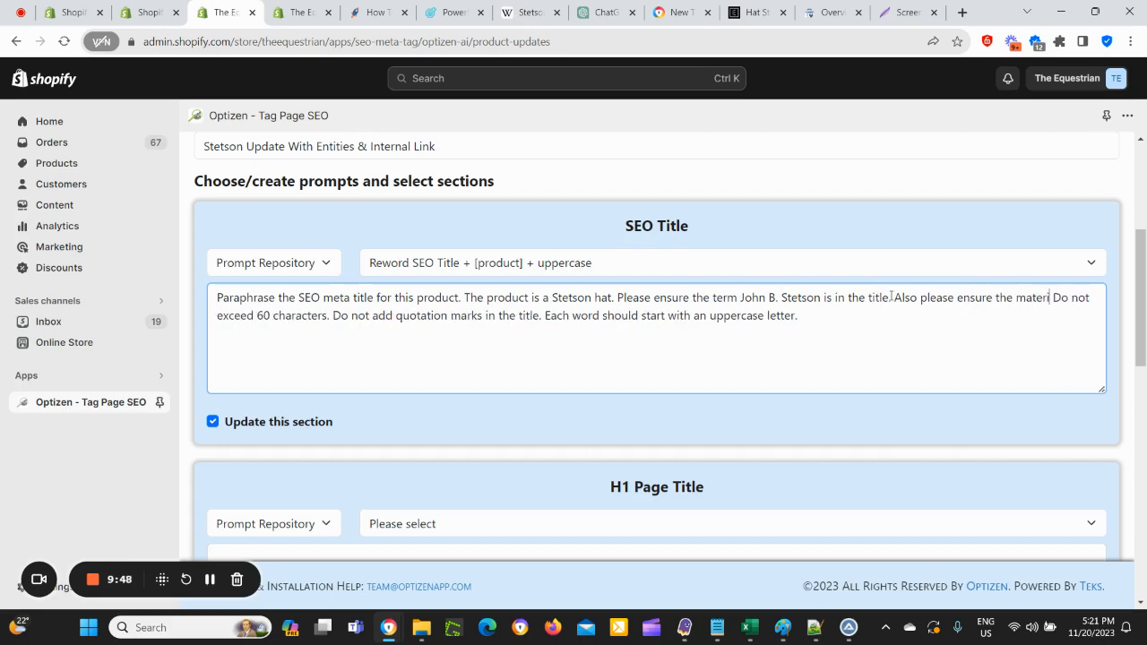
{"action": "key", "text": "BackSpace"}
{"action": "key", "text": "BackSpace"}
{"action": "key", "text": "BackSpace"}
{"action": "key", "text": "BackSpace"}
{"action": "key", "text": "BackSpace"}
{"action": "key", "text": "BackSpace"}
{"action": "key", "text": "BackSpace"}
{"action": "key", "text": "BackSpace"}
{"action": "key", "text": "BackSpace"}
{"action": "key", "text": "BackSpace"}
{"action": "key", "text": "BackSpace"}
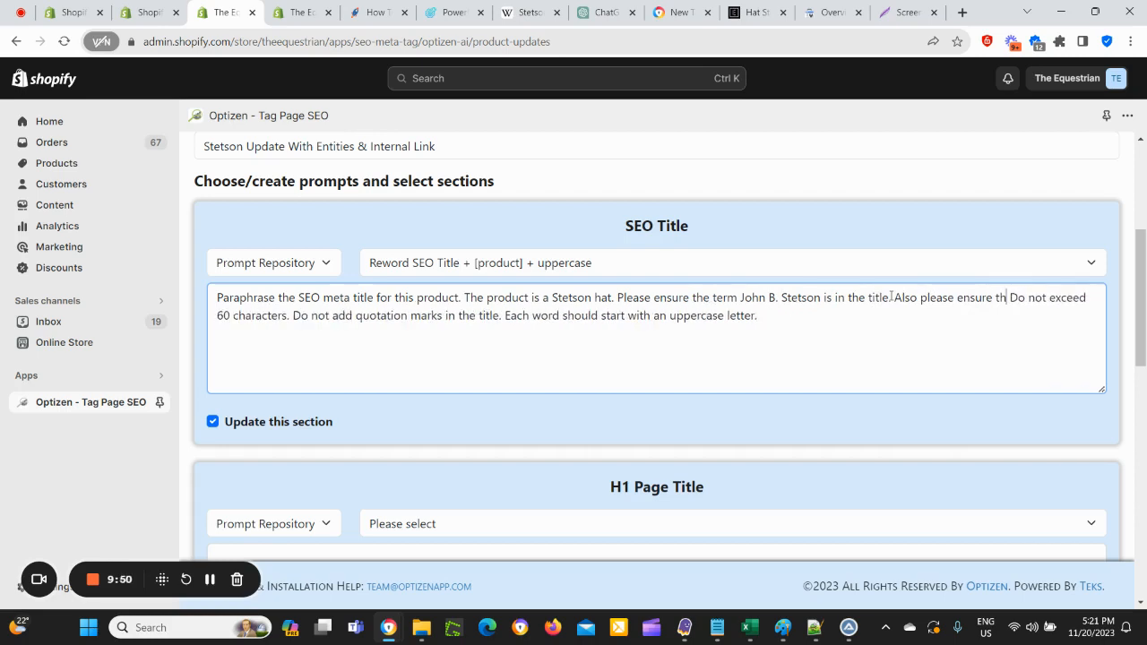
{"action": "type", "text": "erm "}
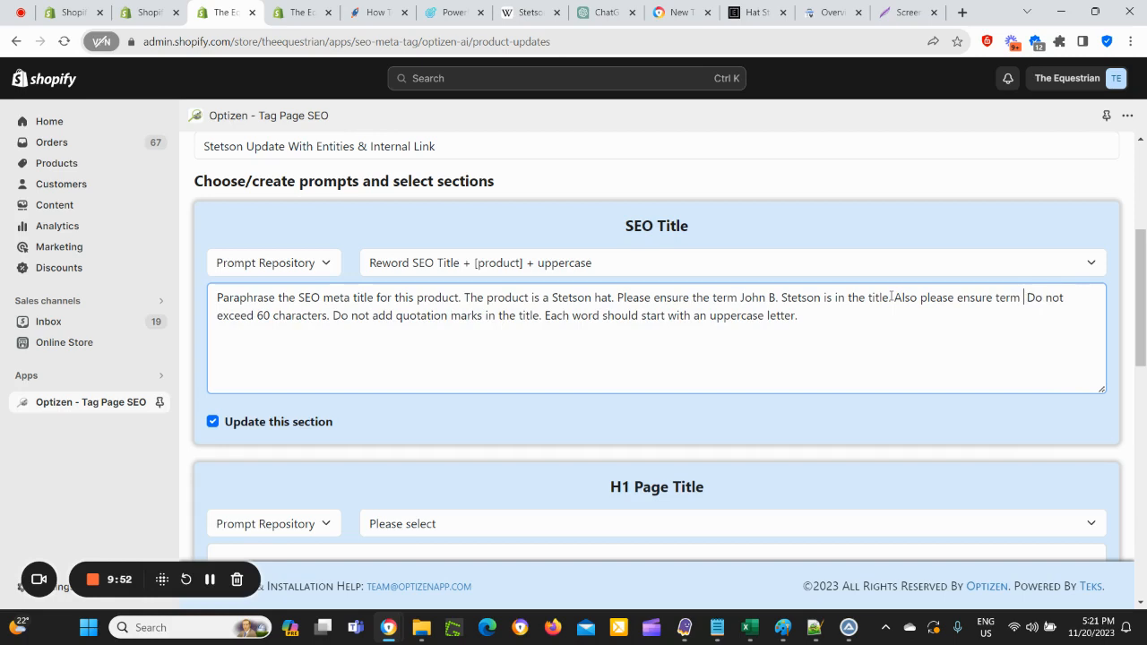
{"action": "type", "text": "beaver felt"}
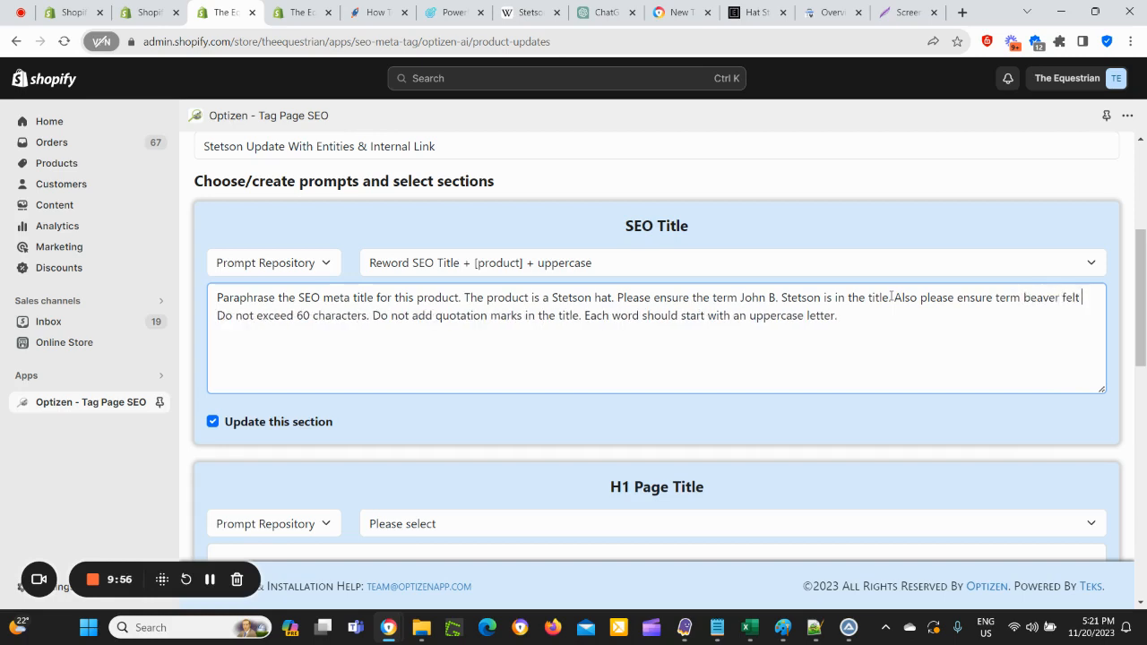
{"action": "type", "text": " is in the title."}
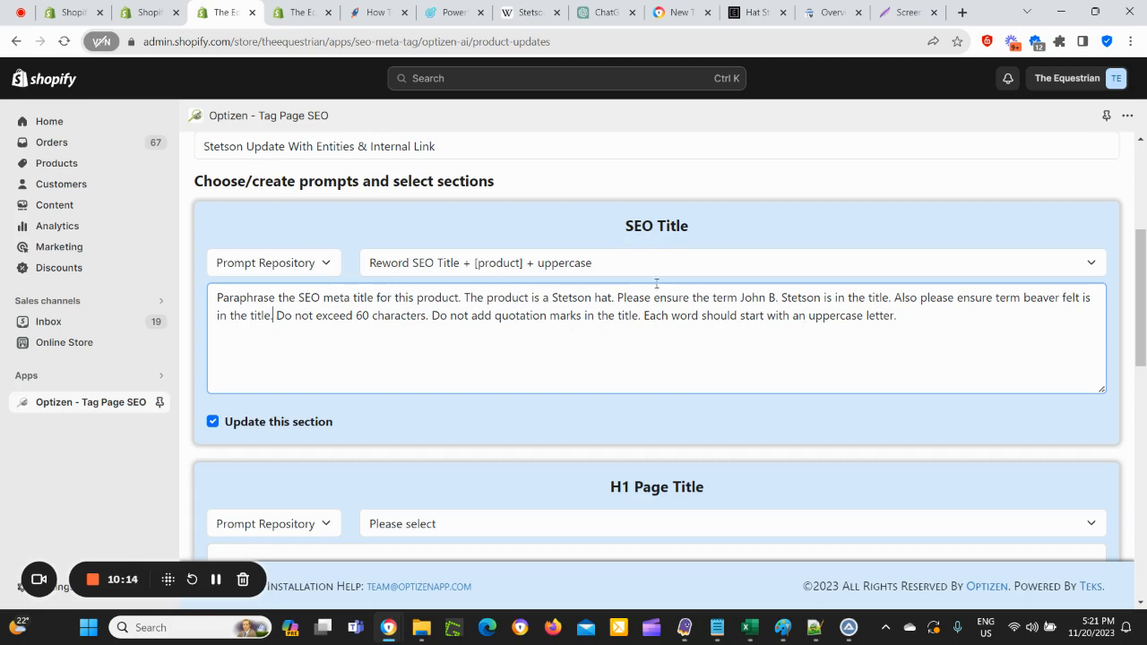
Step: Load the repository prompt "Reword H1 Title + [product] + uppercase" for the H1 Page Title and change its first word to "Paraphrase"
{"action": "scroll", "coordinate": [538, 284], "scroll_direction": "down", "scroll_amount": 2}
{"action": "scroll", "coordinate": [448, 269], "scroll_direction": "up", "scroll_amount": 2}
{"action": "scroll", "coordinate": [458, 245], "scroll_direction": "down", "scroll_amount": 2}
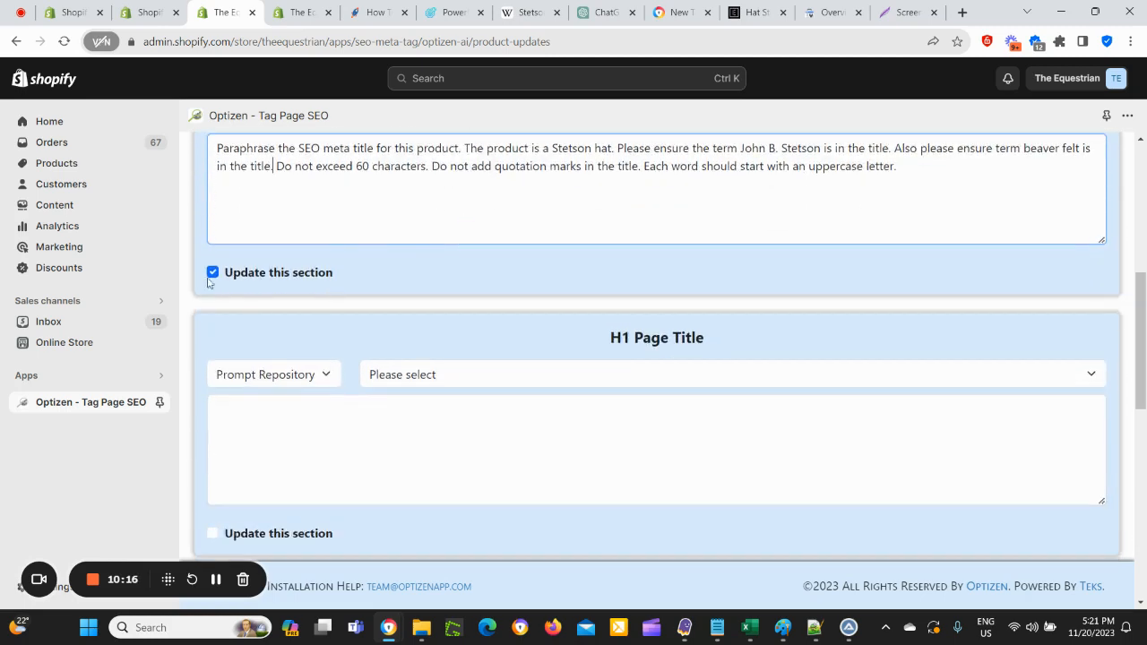
{"action": "left_click", "coordinate": [296, 374]}
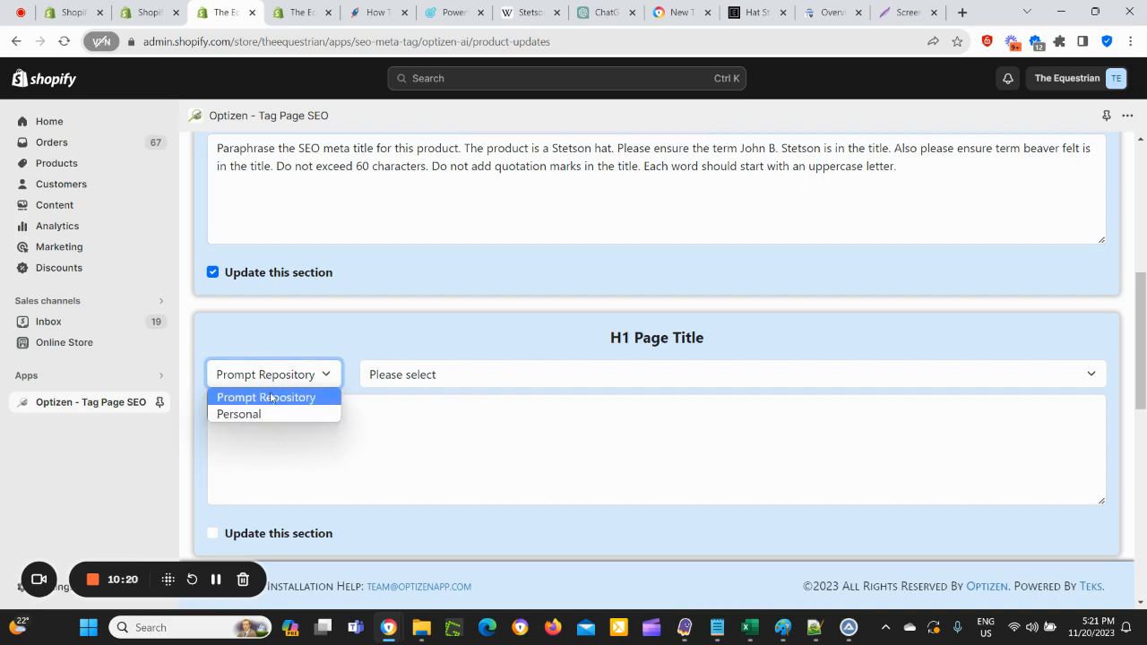
{"action": "left_click", "coordinate": [267, 397]}
{"action": "left_click", "coordinate": [412, 377]}
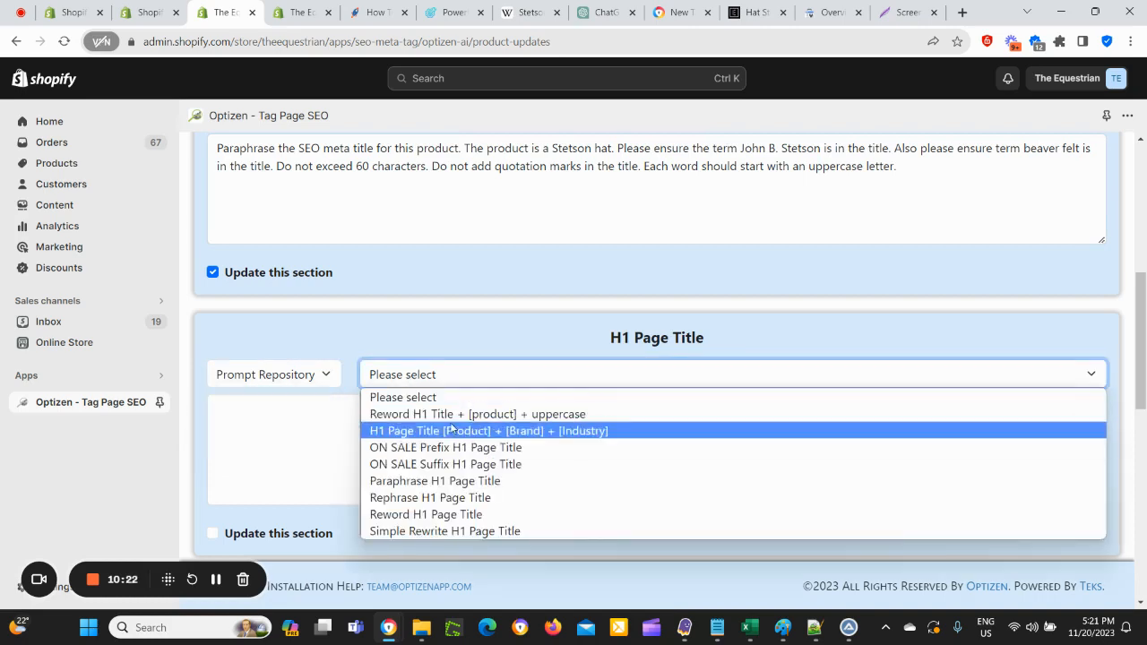
{"action": "left_click", "coordinate": [448, 414]}
{"action": "left_click_drag", "start_coordinate": [257, 409], "coordinate": [162, 415]}
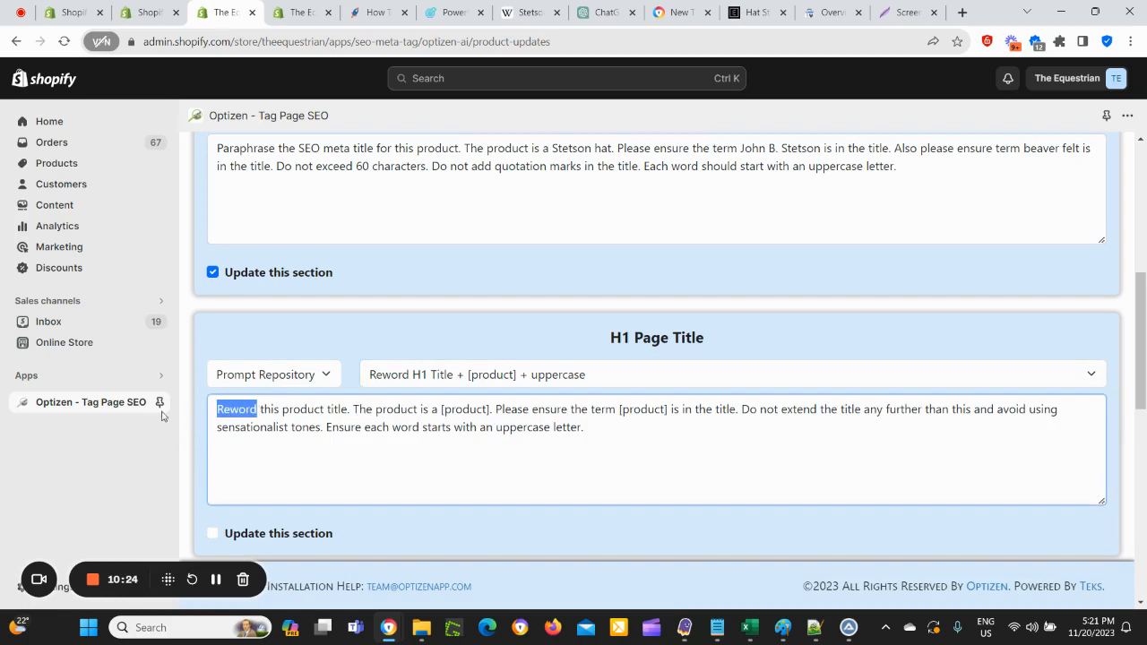
{"action": "type", "text": "Paraphr"}
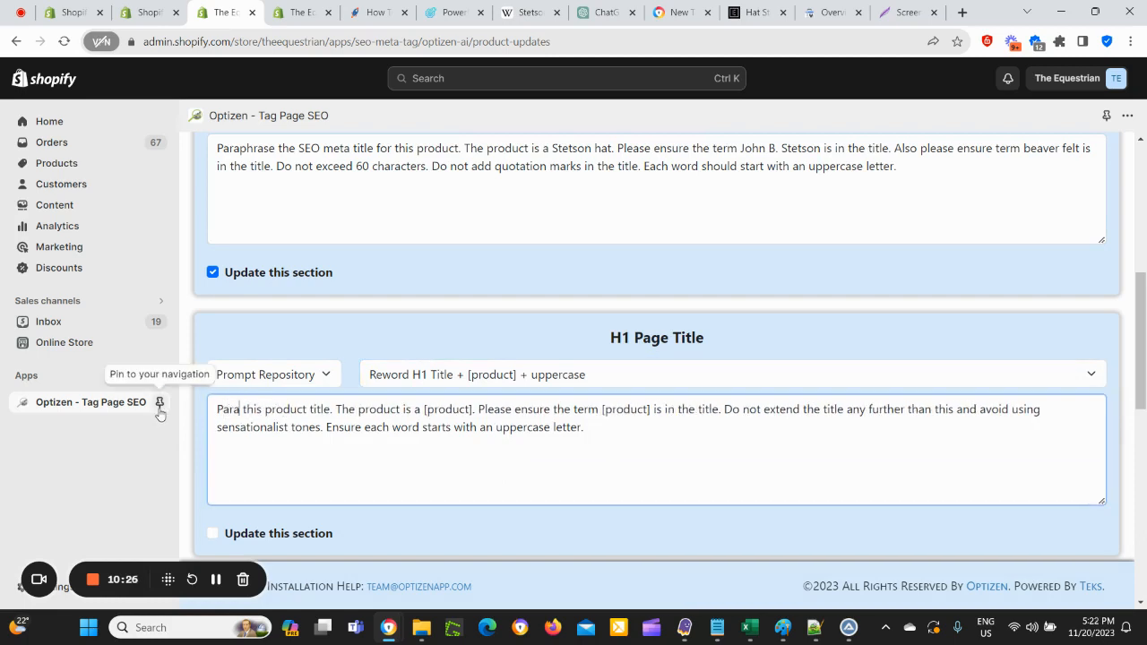
{"action": "type", "text": "ase"}
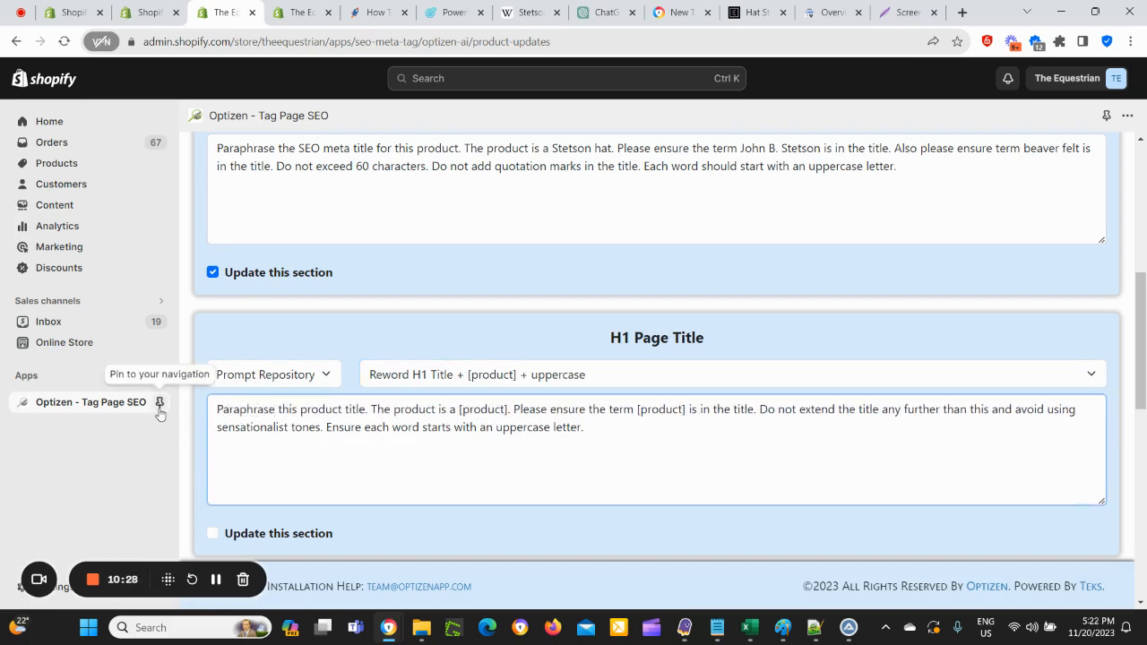
Step: Replace the first [product] placeholder in the H1 Page Title prompt with "Stetson hat"
{"action": "left_click_drag", "start_coordinate": [462, 410], "coordinate": [511, 412]}
{"action": "key", "text": "BackSpace"}
{"action": "key", "text": "BackSpace"}
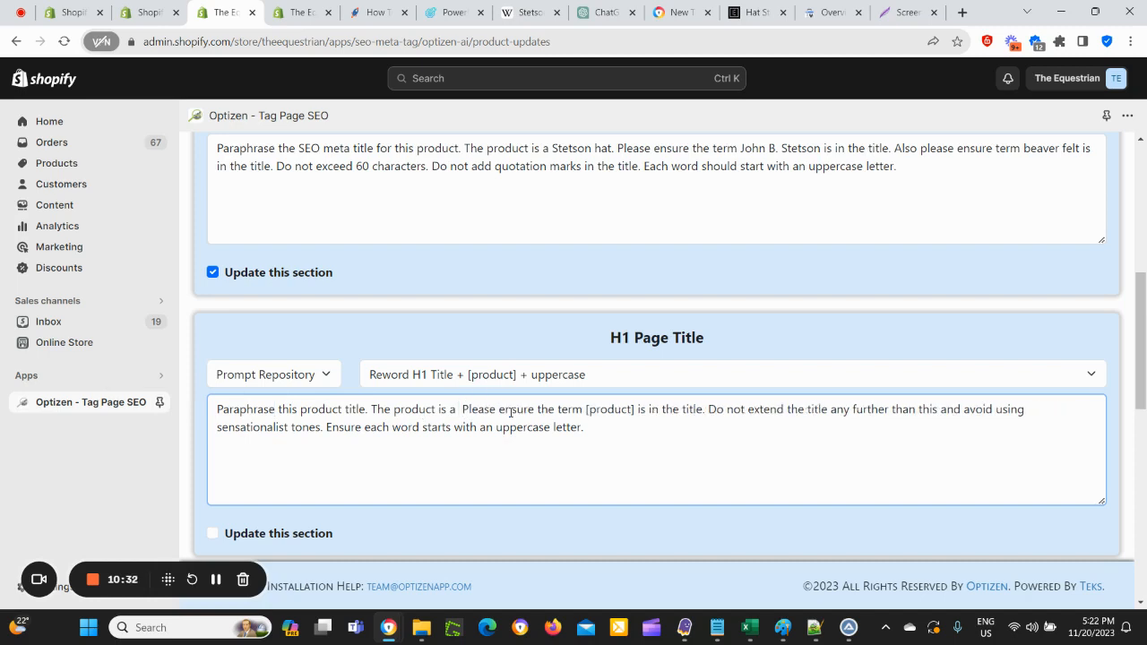
{"action": "type", "text": "Ste"}
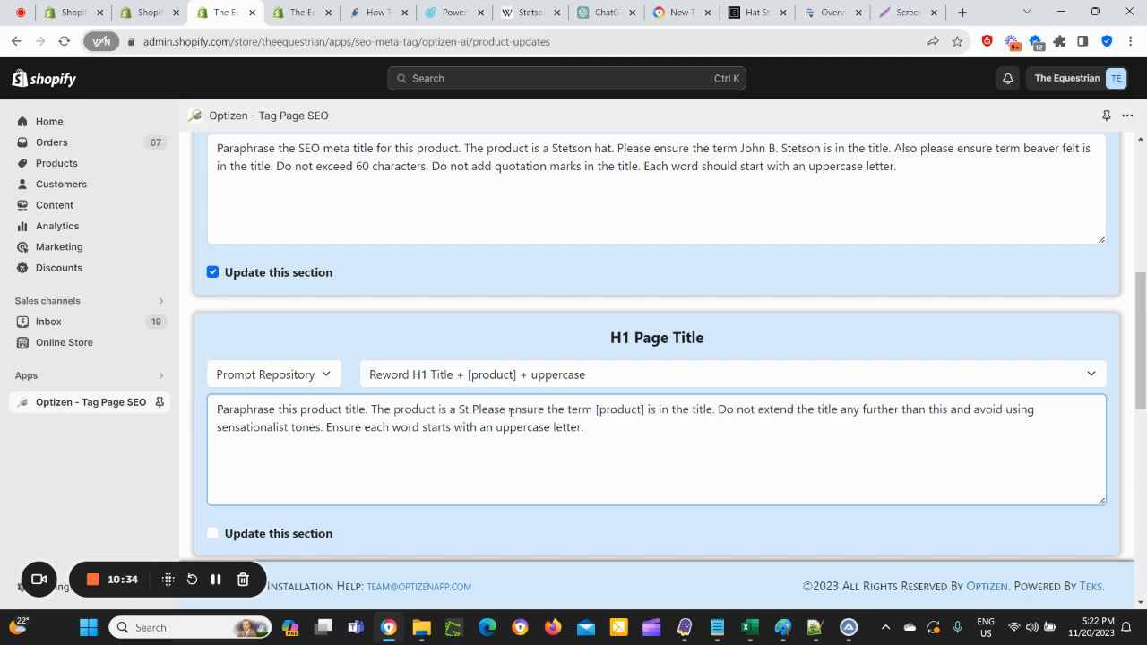
{"action": "type", "text": "tson Har"}
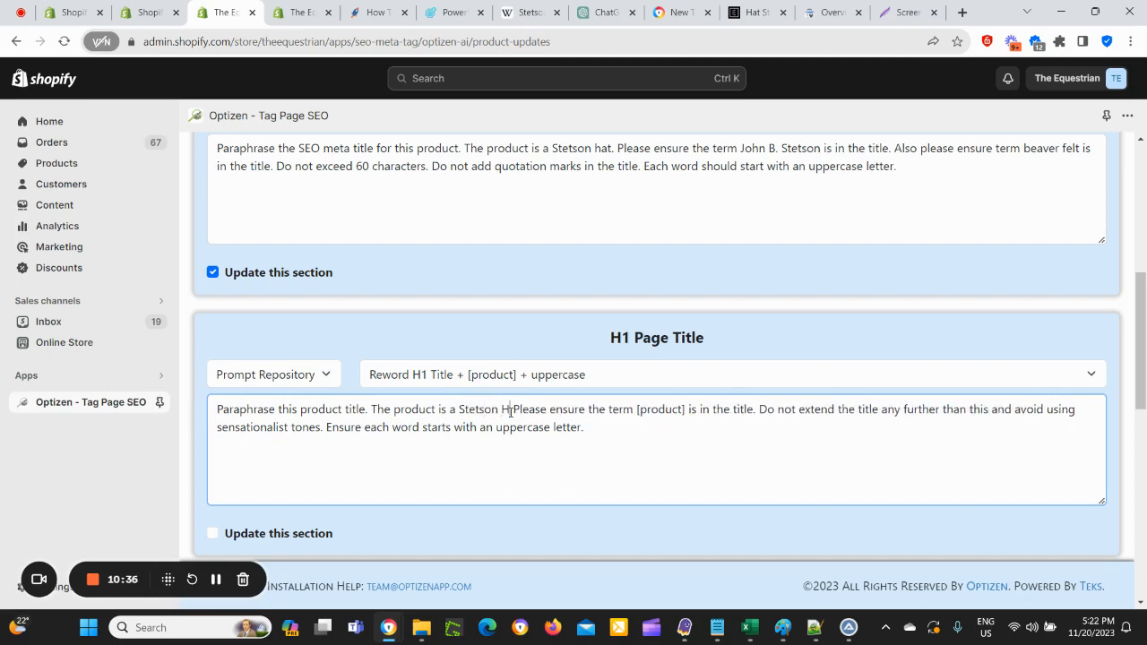
{"action": "key", "text": "BackSpace"}
{"action": "key", "text": "BackSpace"}
{"action": "key", "text": "BackSpace"}
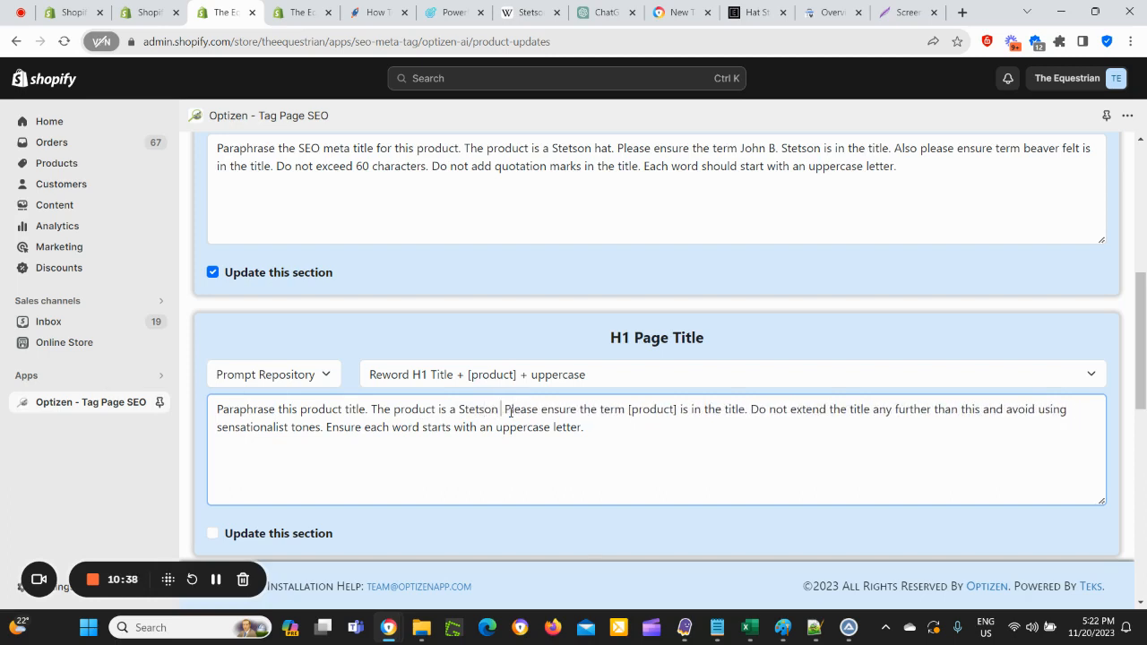
{"action": "type", "text": "hat."}
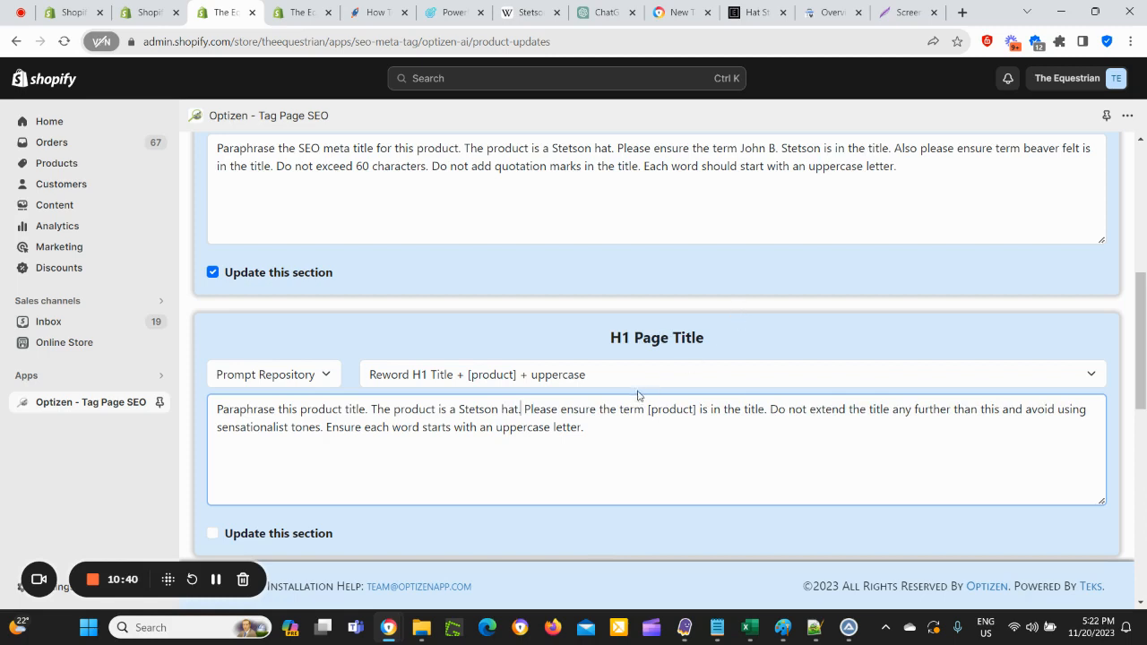
Step: Replace the remaining [product] placeholder in the H1 Page Title prompt with the required term "John B. Stetson"
{"action": "left_click_drag", "start_coordinate": [649, 410], "coordinate": [699, 408]}
{"action": "scroll", "coordinate": [698, 407], "scroll_direction": "up", "scroll_amount": 2}
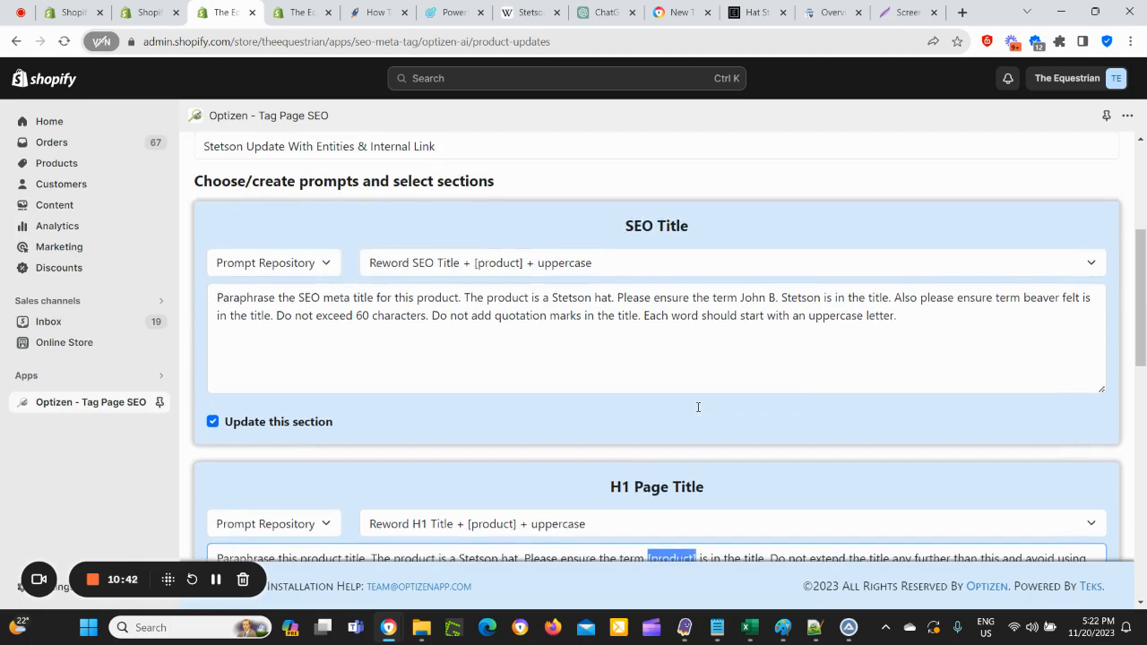
{"action": "scroll", "coordinate": [698, 407], "scroll_direction": "down", "scroll_amount": 1}
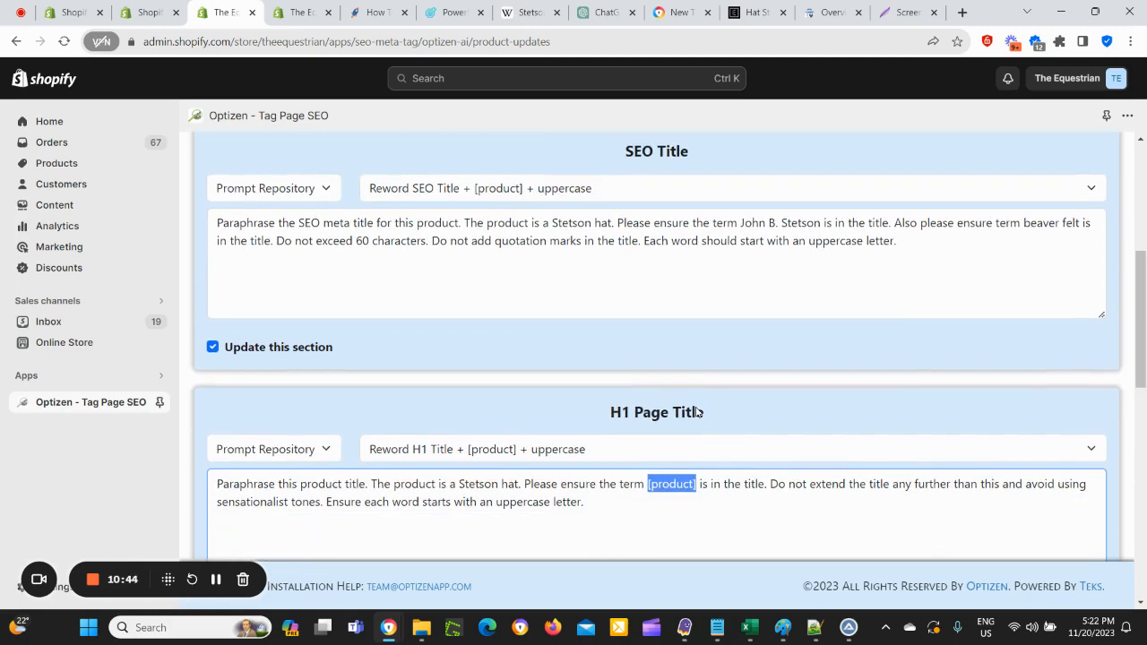
{"action": "type", "text": "John B"}
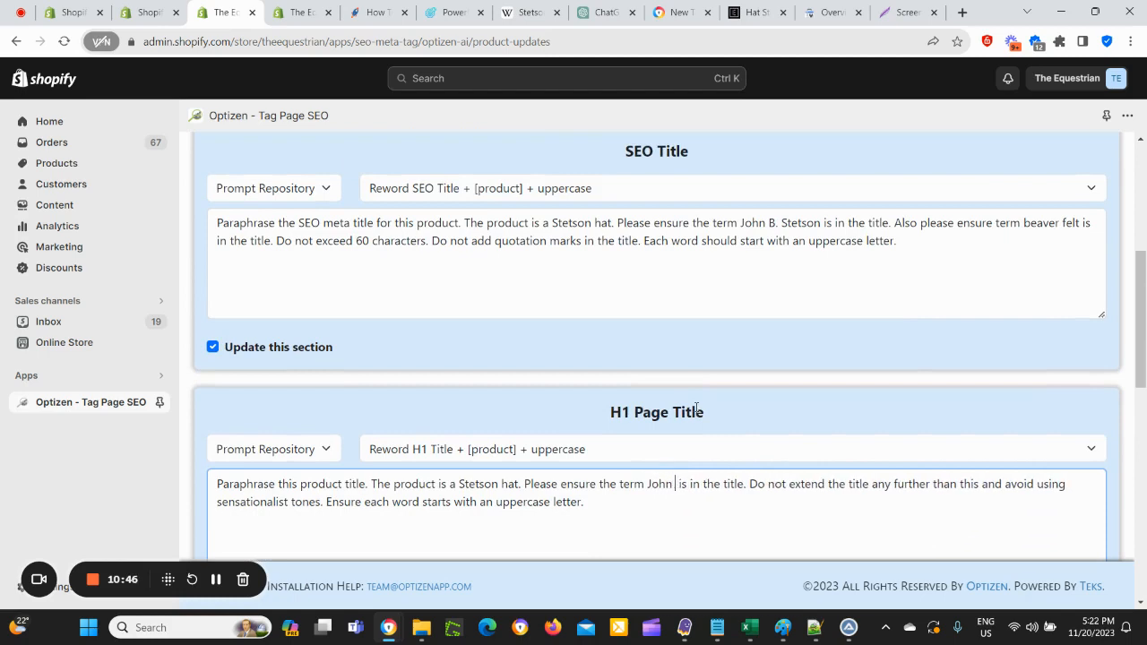
{"action": "type", "text": ". Stets"}
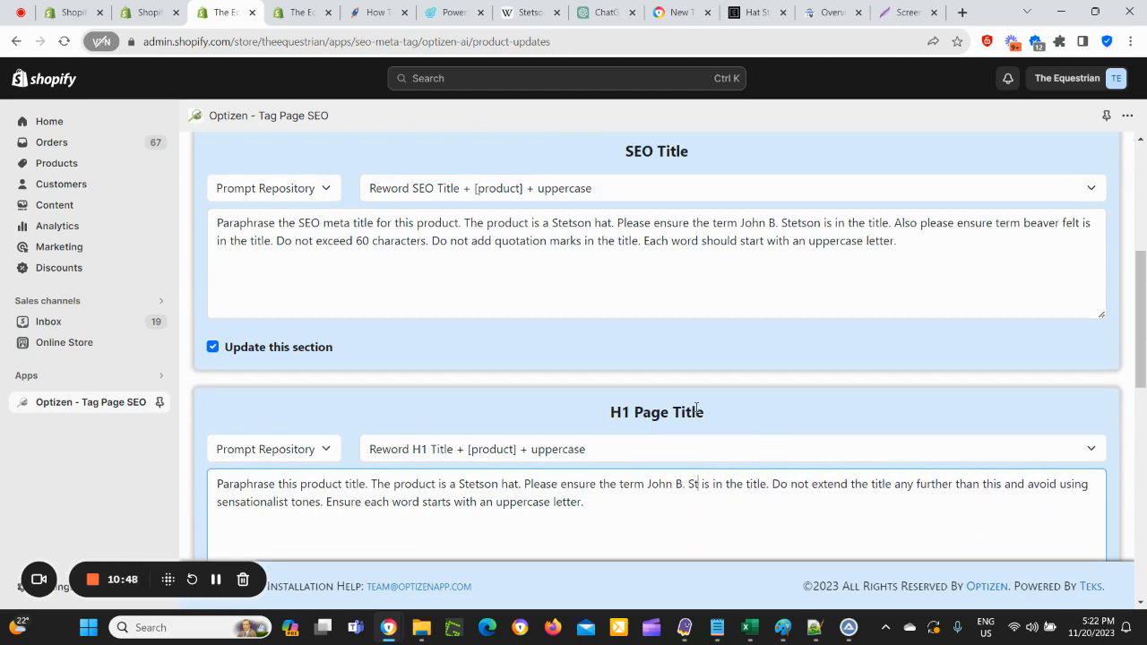
{"action": "type", "text": "on"}
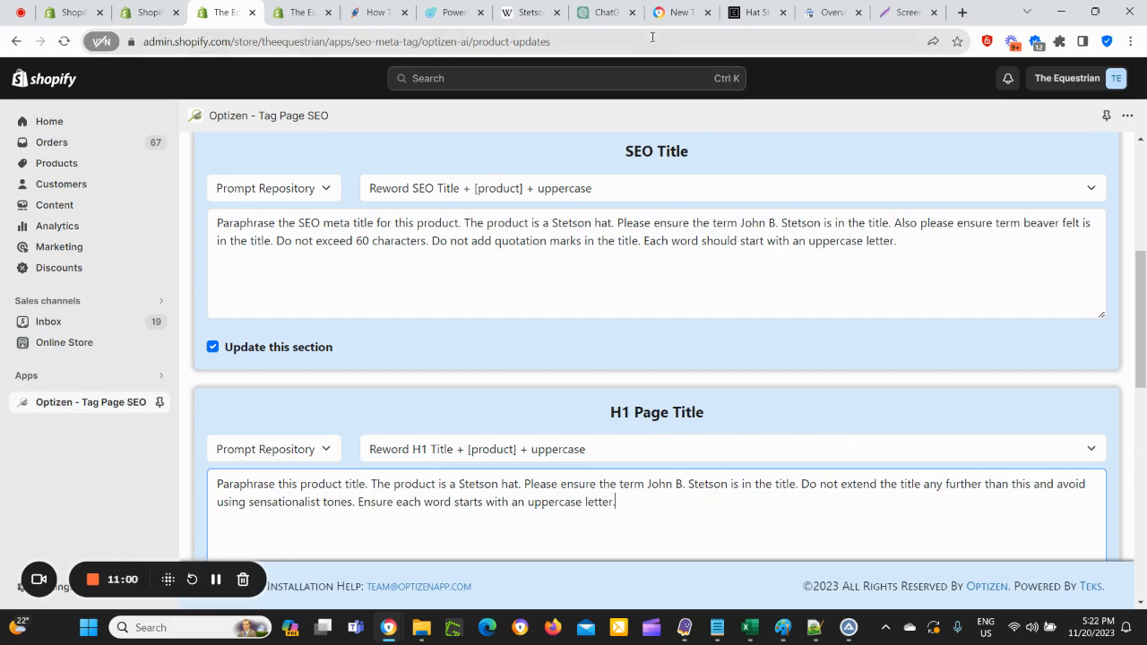
Step: Review ChatGPT's Stetson entity list for another H1 title term, and return to the Optizen product update
{"action": "left_click", "coordinate": [606, 15]}
{"action": "scroll", "coordinate": [590, 411], "scroll_direction": "down", "scroll_amount": 2}
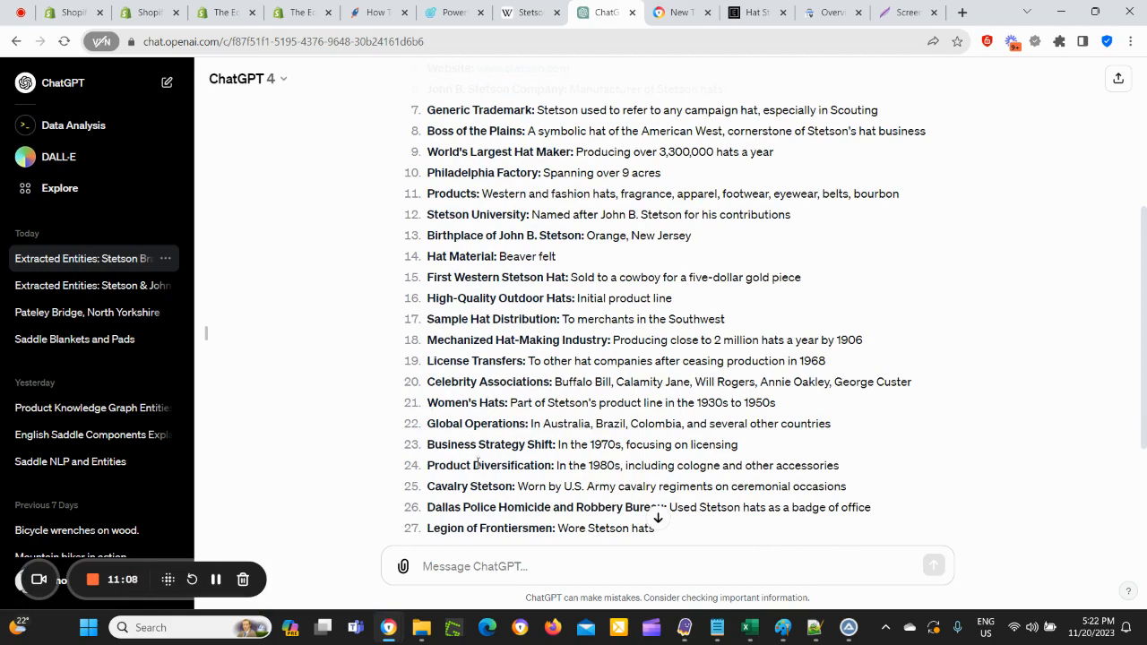
{"action": "scroll", "coordinate": [477, 462], "scroll_direction": "down", "scroll_amount": 3}
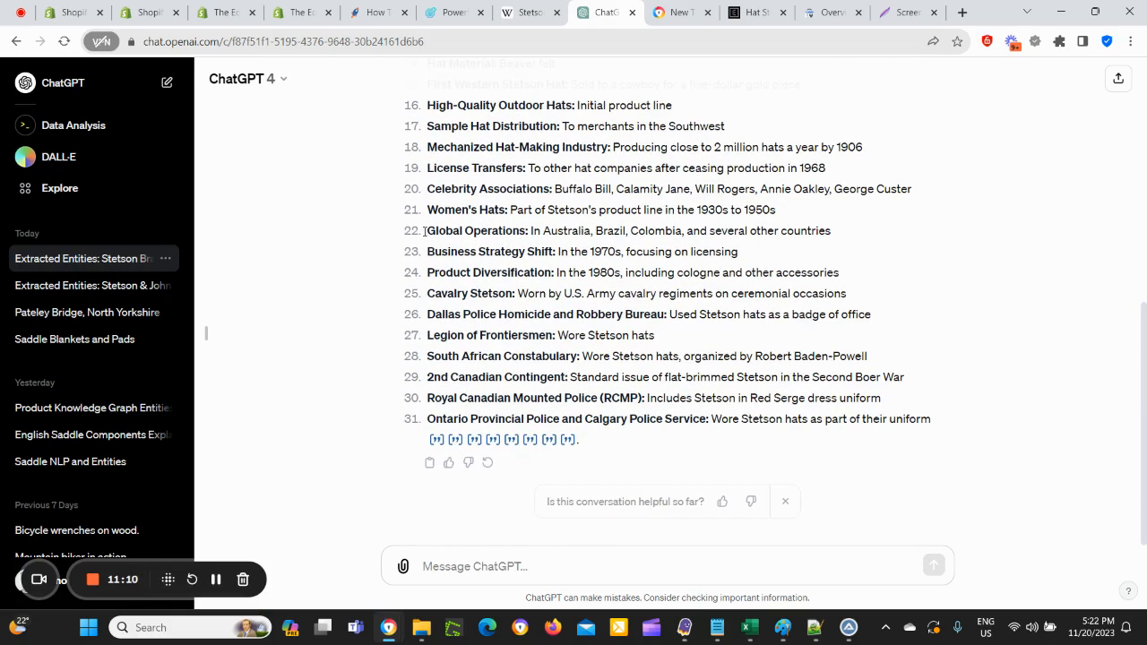
{"action": "scroll", "coordinate": [482, 412], "scroll_direction": "up", "scroll_amount": 5}
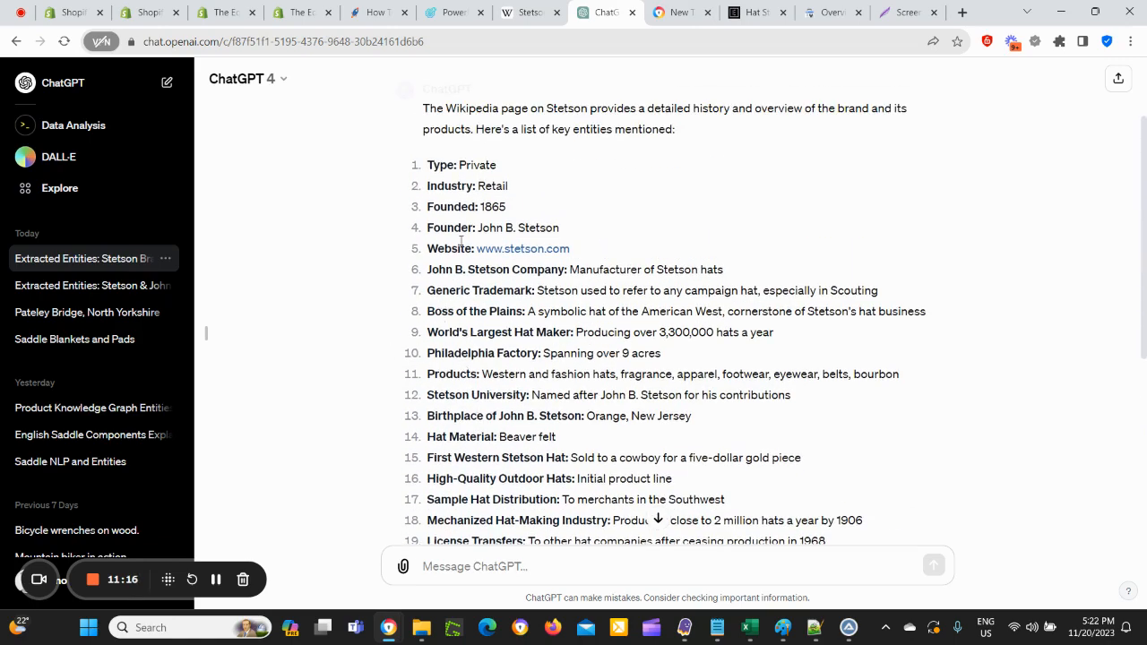
{"action": "scroll", "coordinate": [447, 349], "scroll_direction": "down", "scroll_amount": 1}
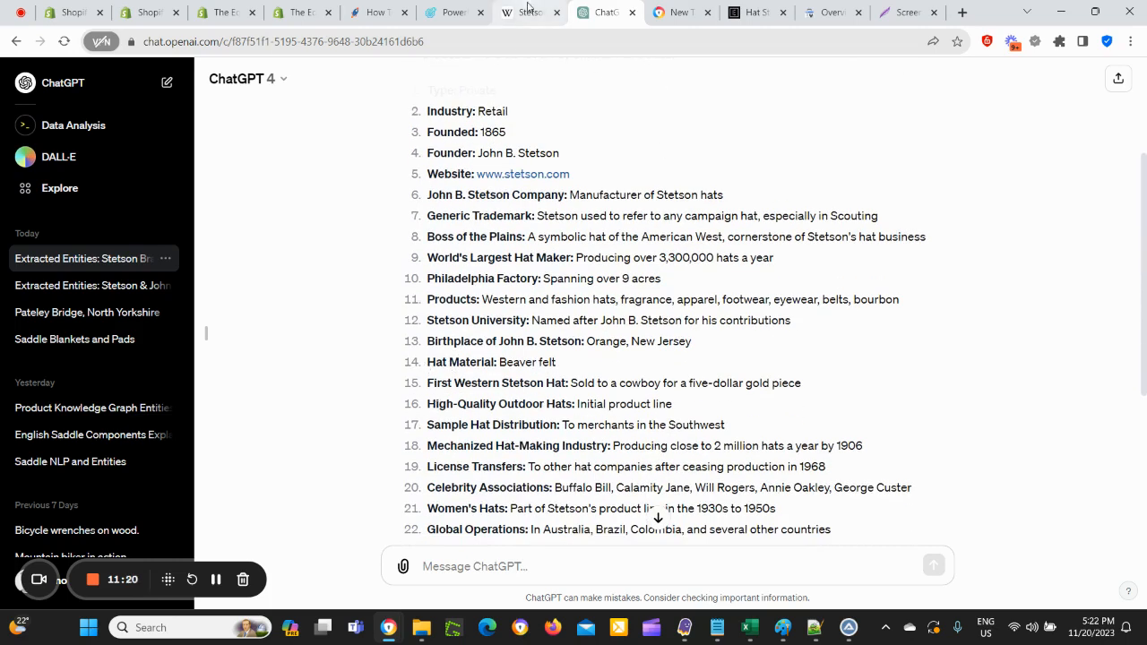
{"action": "left_click", "coordinate": [302, 13]}
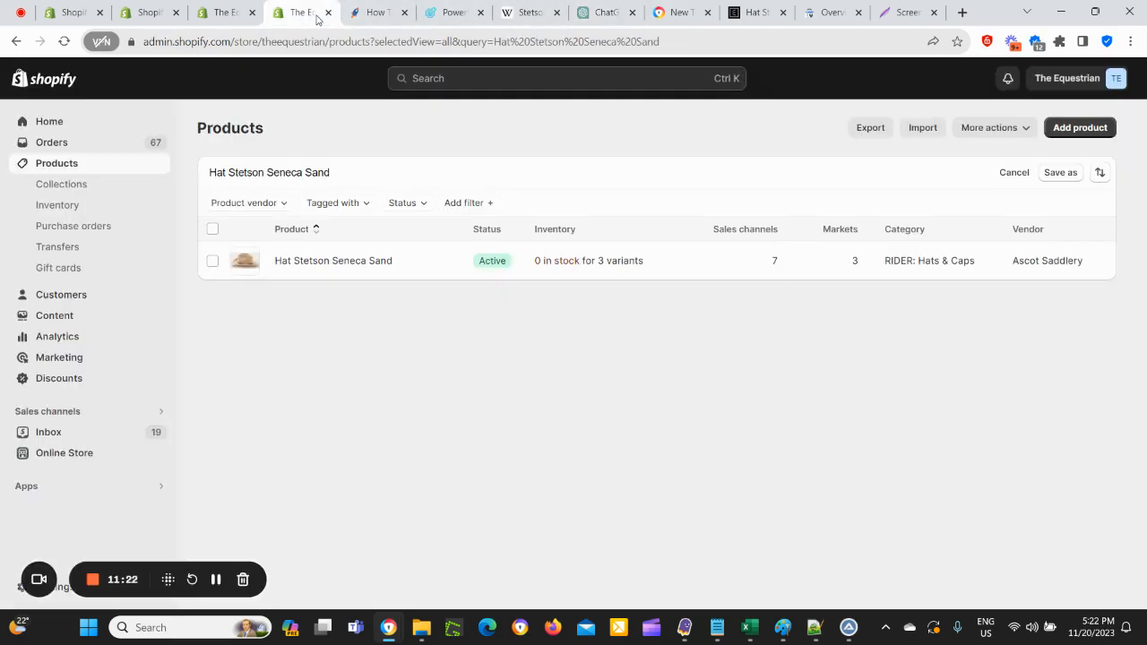
{"action": "left_click", "coordinate": [224, 12]}
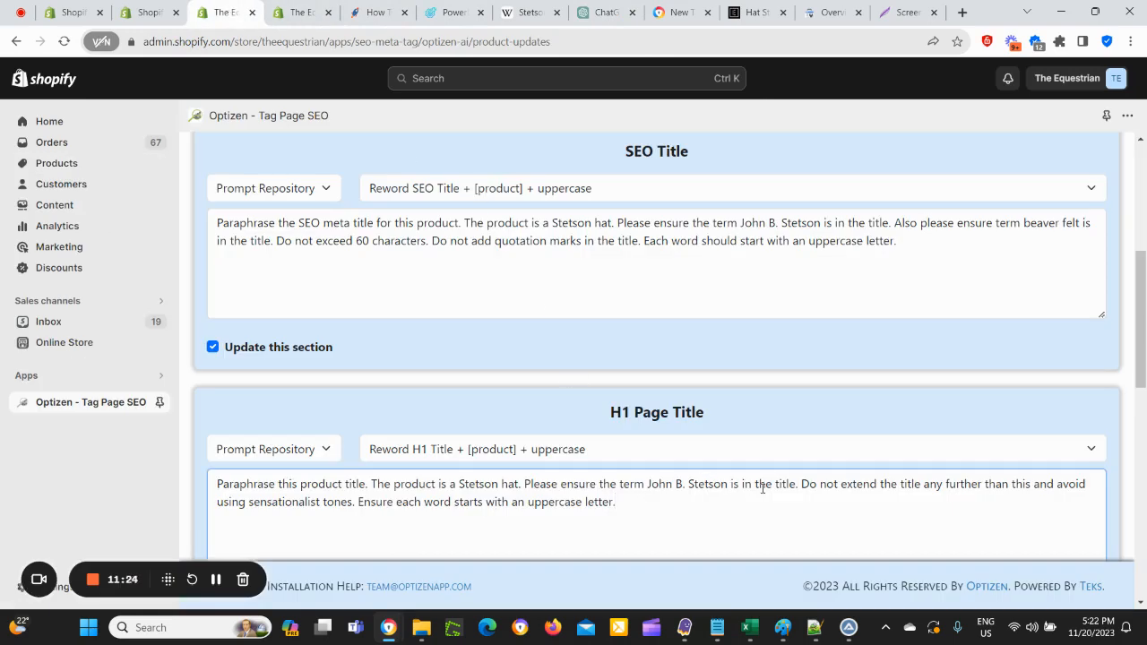
Step: Add "Also please ensure the phrase high quality outdoor hats is included in the title." to the H1 Page Title prompt and enable that section's update
{"action": "type", "text": "Also please "}
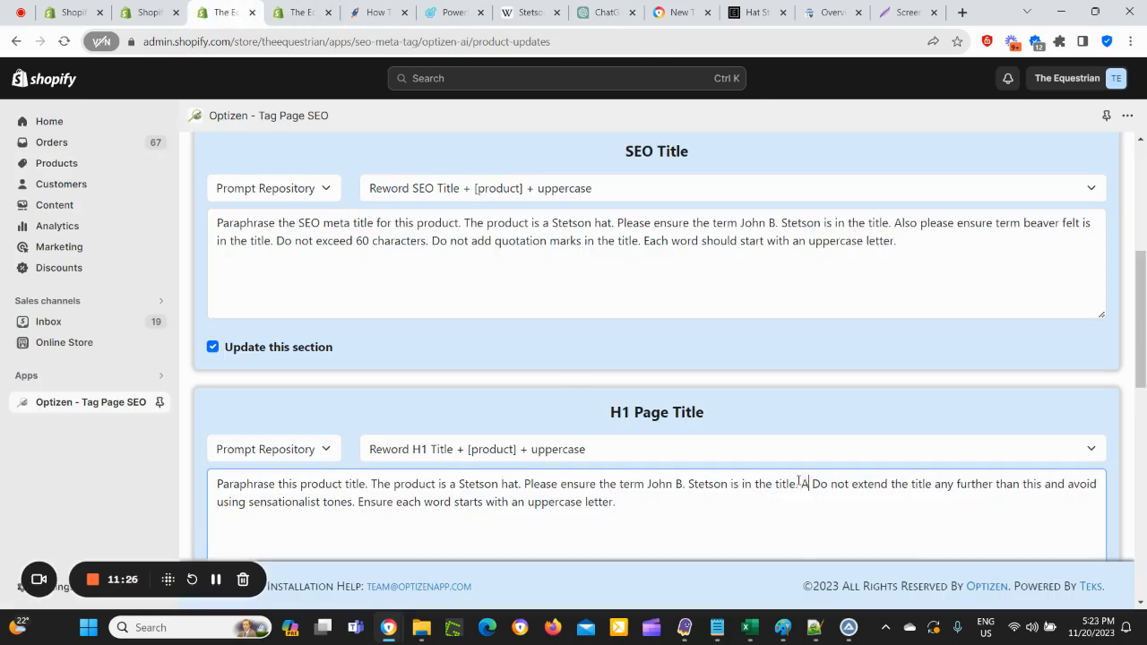
{"action": "type", "text": "ensure the "}
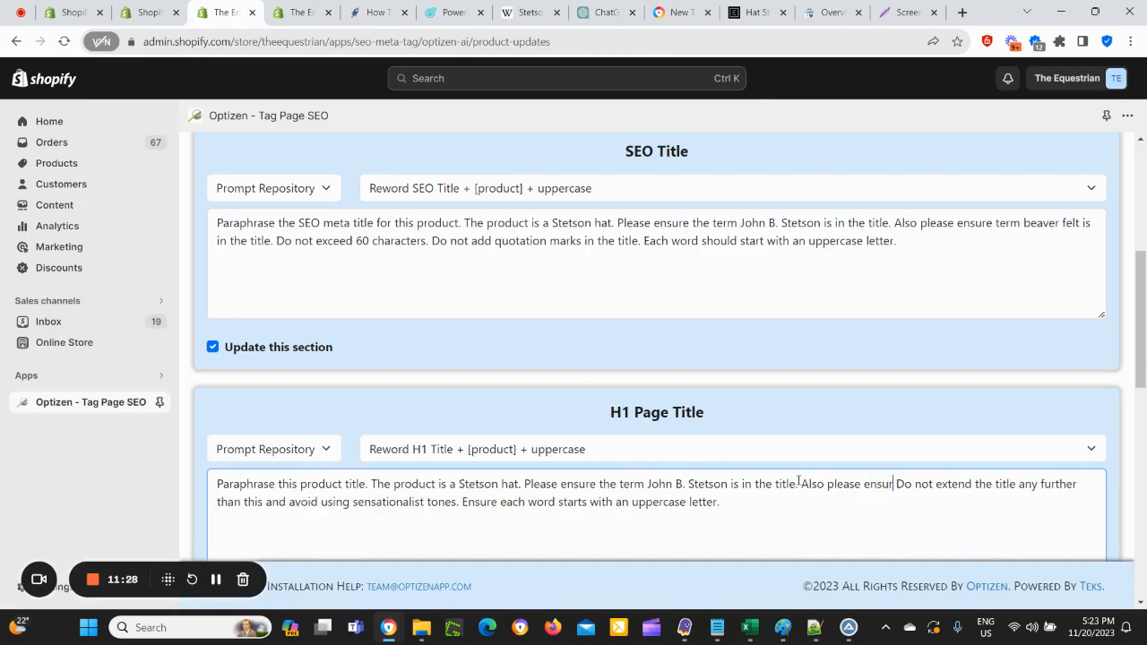
{"action": "type", "text": "phrase "}
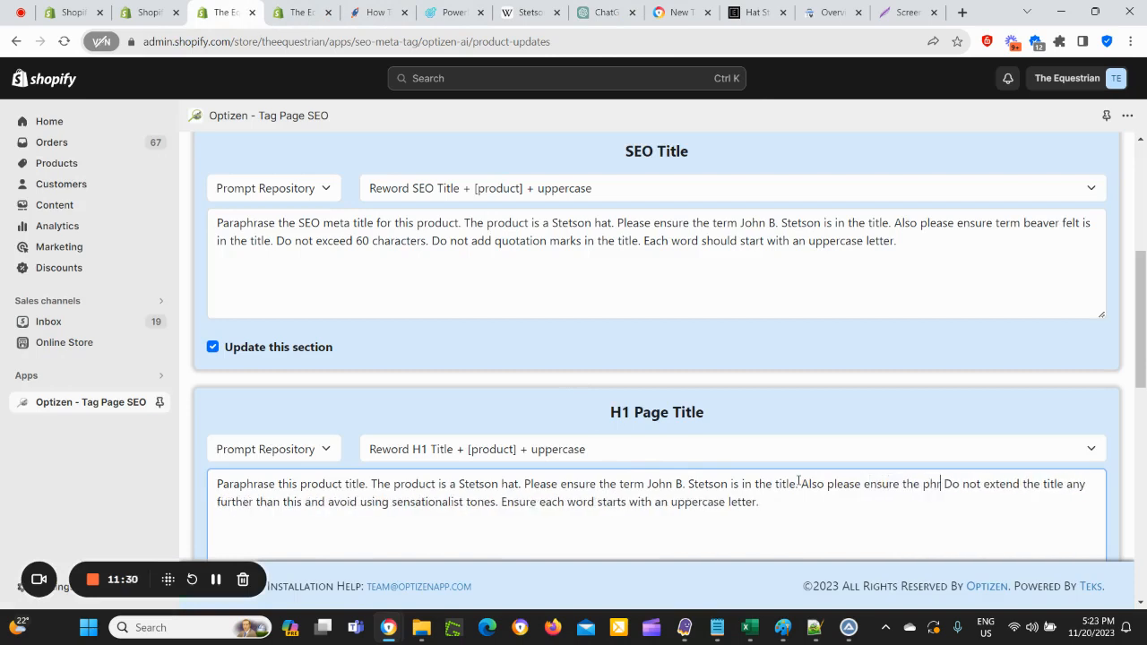
{"action": "type", "text": "high quality "}
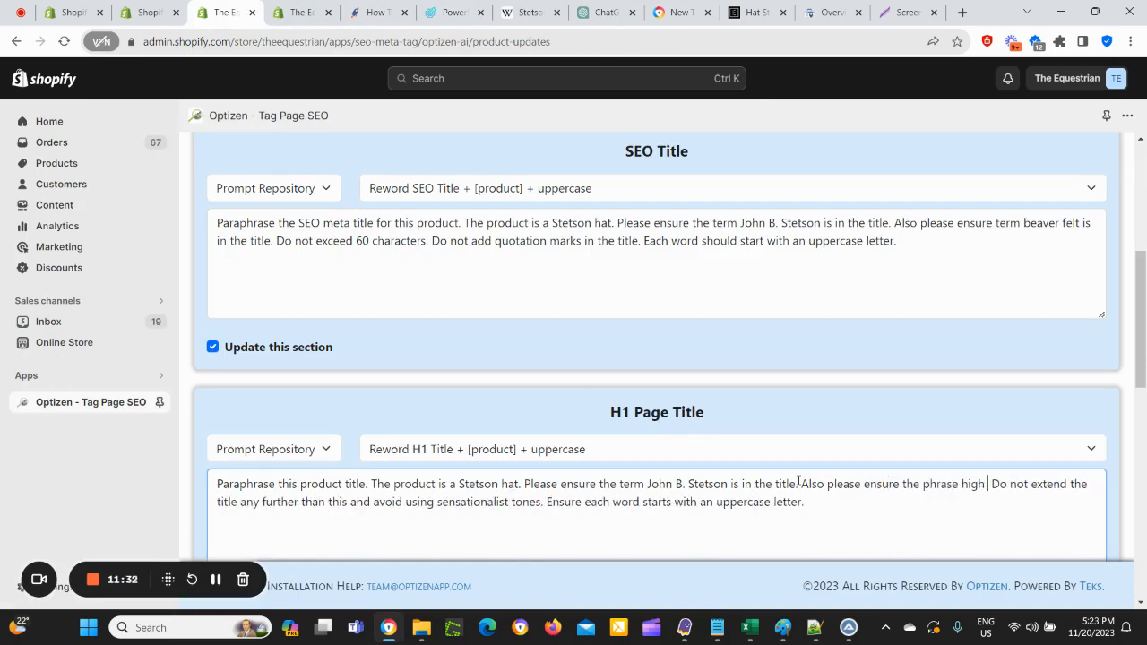
{"action": "type", "text": "out "}
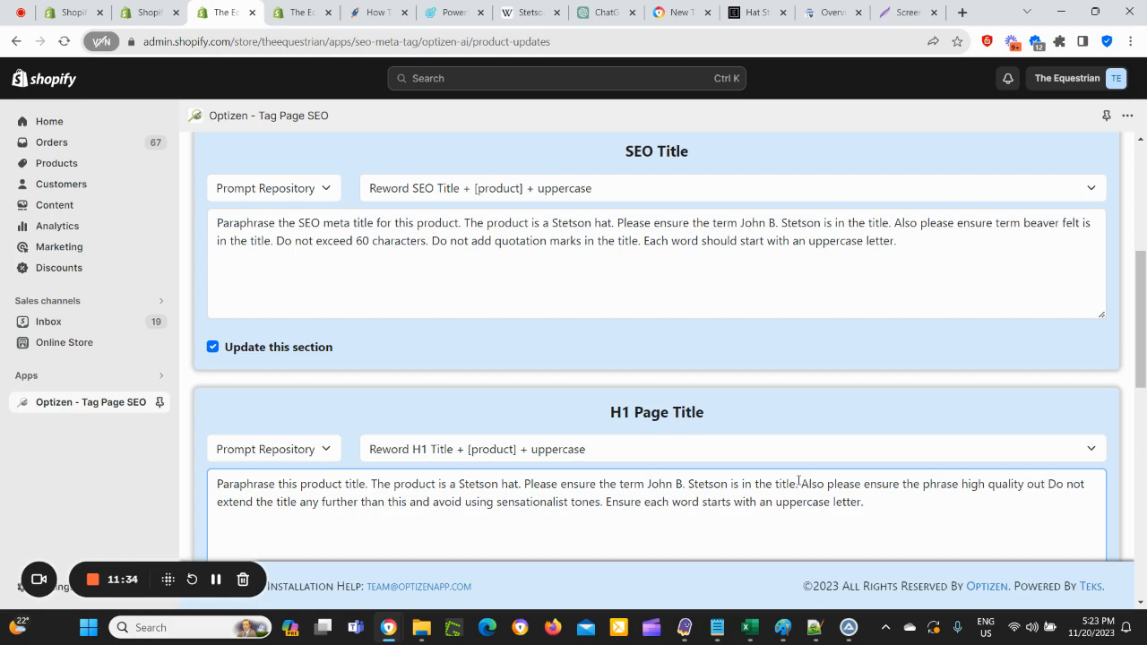
{"action": "type", "text": "door ha"}
{"action": "type", "text": "ts is include"}
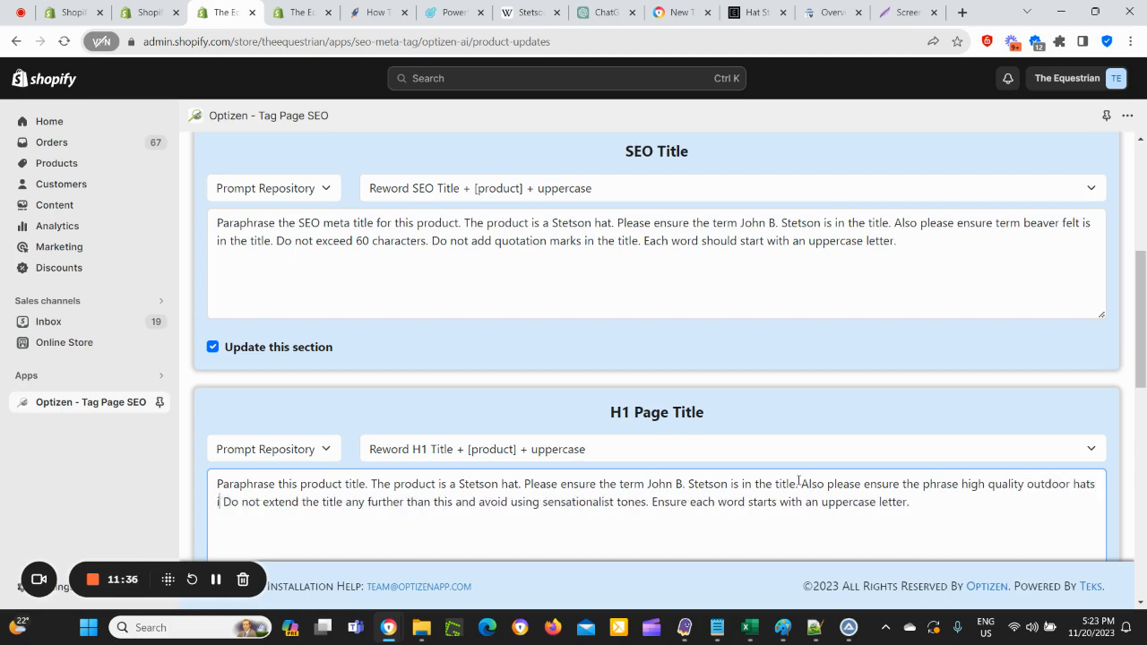
{"action": "type", "text": "d in the title."}
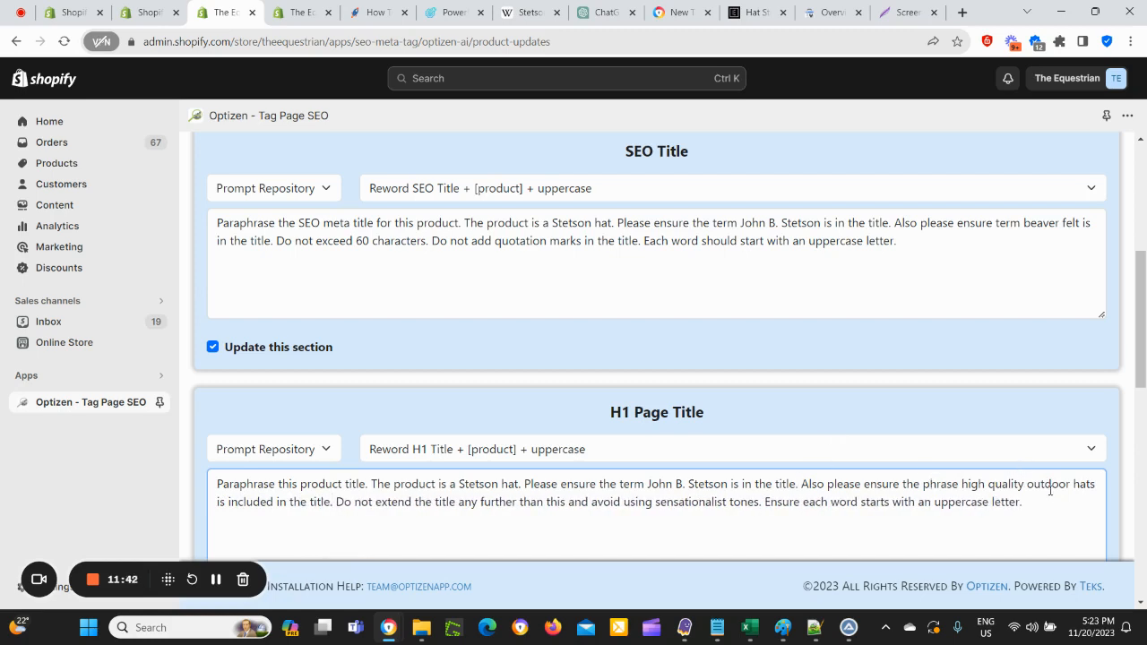
{"action": "scroll", "coordinate": [280, 390], "scroll_direction": "down", "scroll_amount": 2}
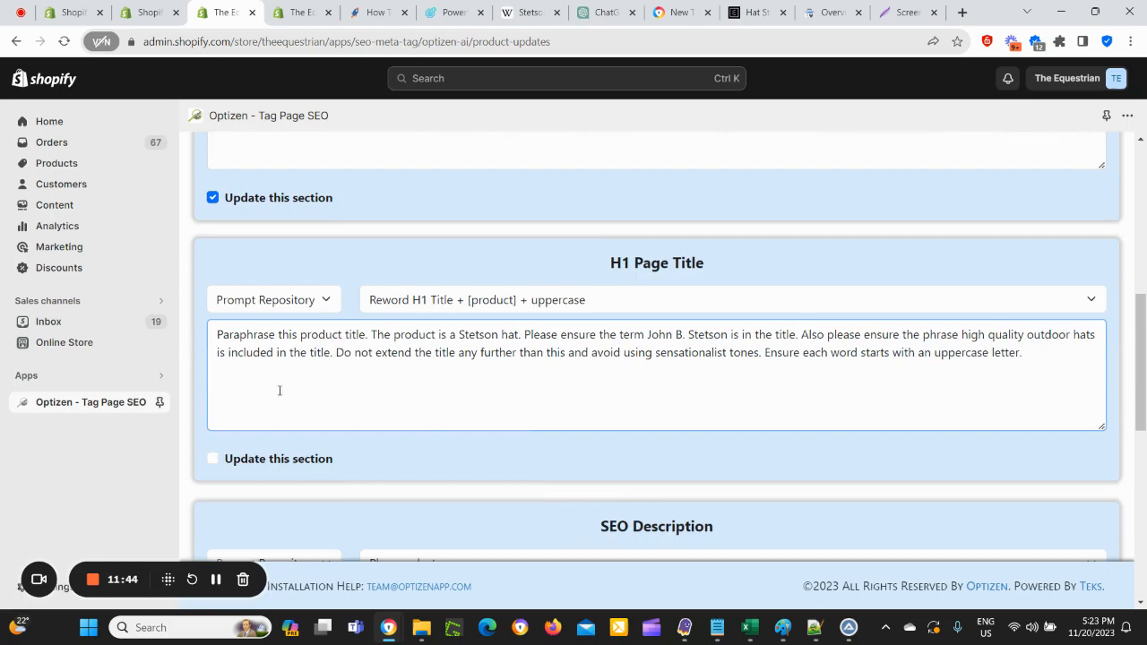
{"action": "left_click", "coordinate": [212, 459]}
Step: Load the repository prompt "Reword SEO Description" for the SEO Description section
{"action": "scroll", "coordinate": [582, 347], "scroll_direction": "down", "scroll_amount": 6}
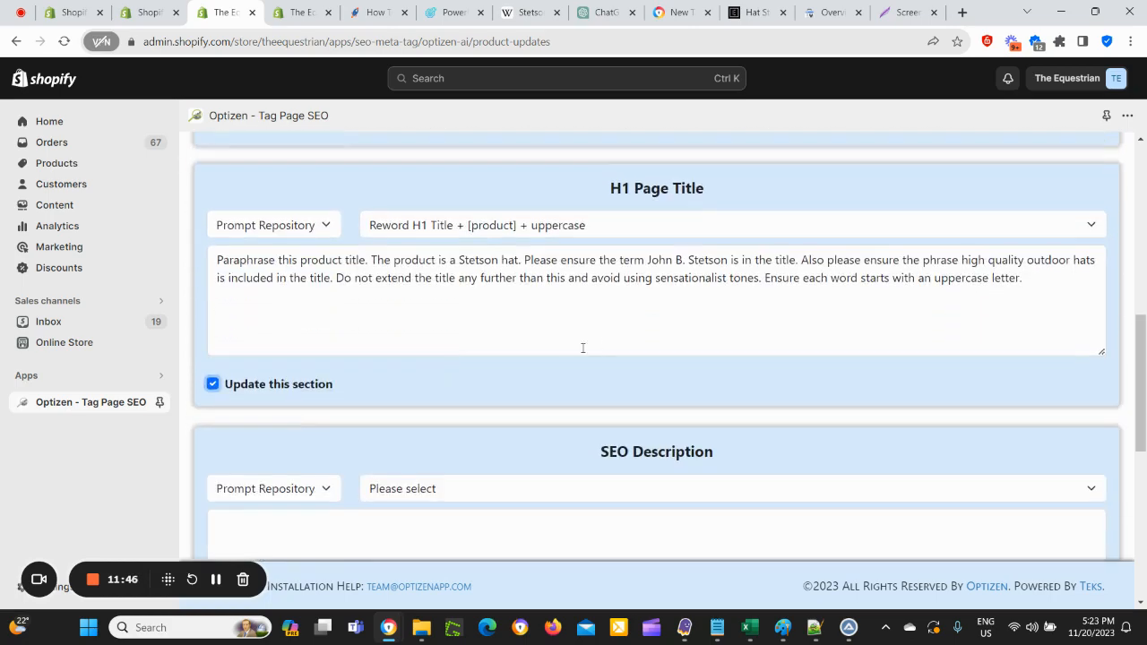
{"action": "scroll", "coordinate": [328, 351], "scroll_direction": "up", "scroll_amount": 4}
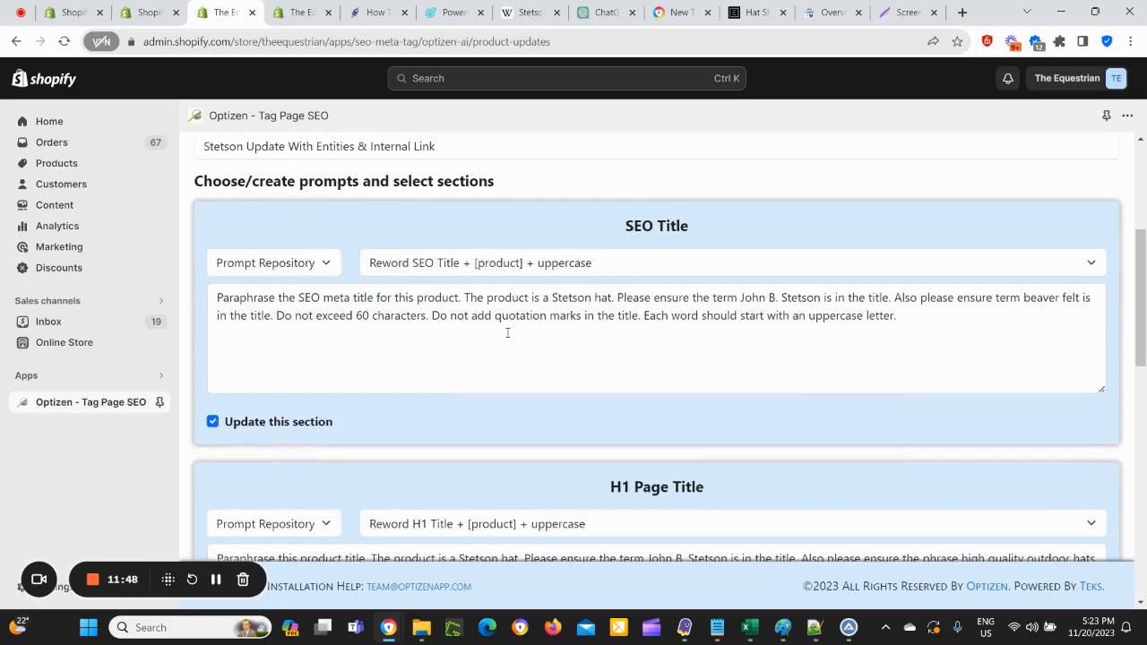
{"action": "scroll", "coordinate": [582, 332], "scroll_direction": "down", "scroll_amount": 1}
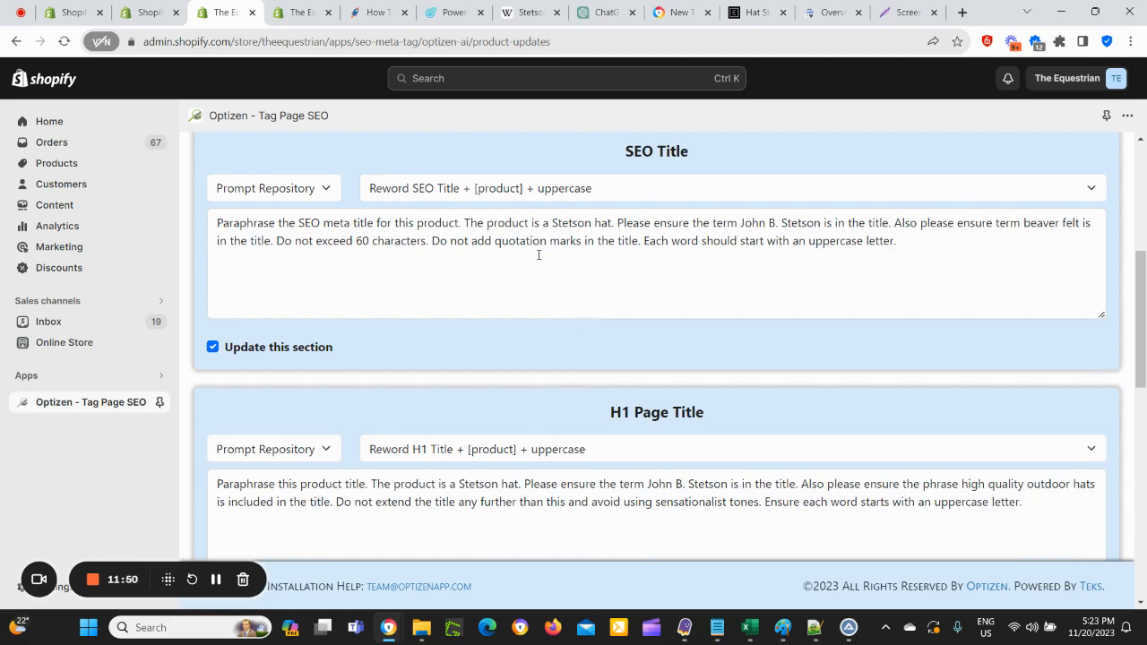
{"action": "scroll", "coordinate": [467, 427], "scroll_direction": "down", "scroll_amount": 1}
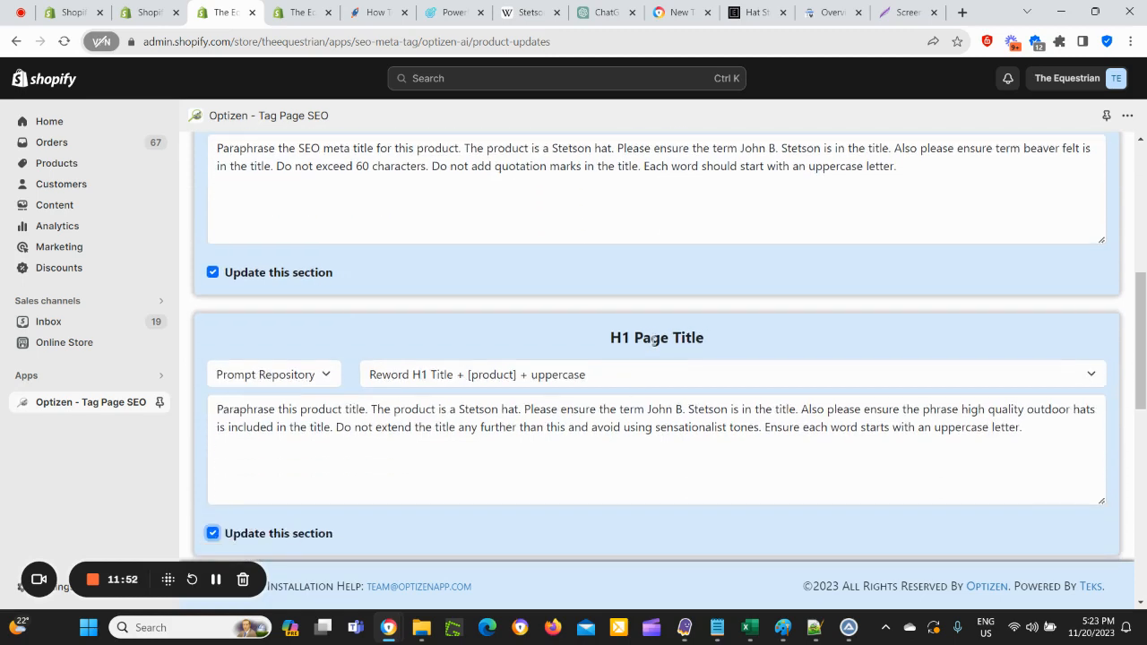
{"action": "scroll", "coordinate": [343, 410], "scroll_direction": "down", "scroll_amount": 3}
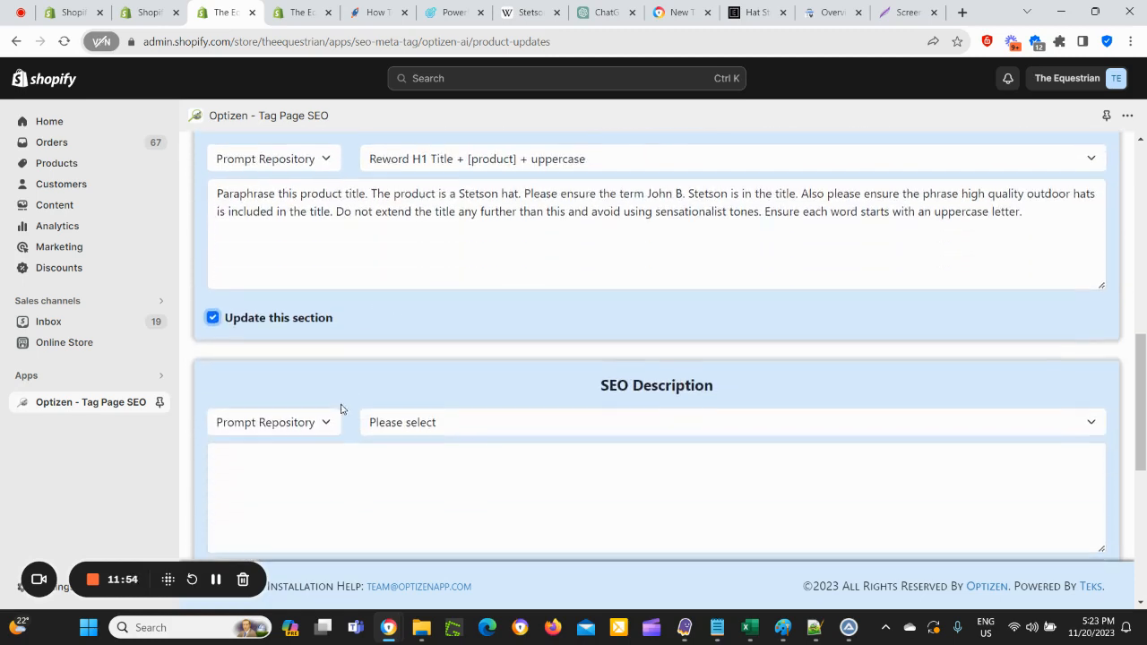
{"action": "left_click", "coordinate": [269, 414]}
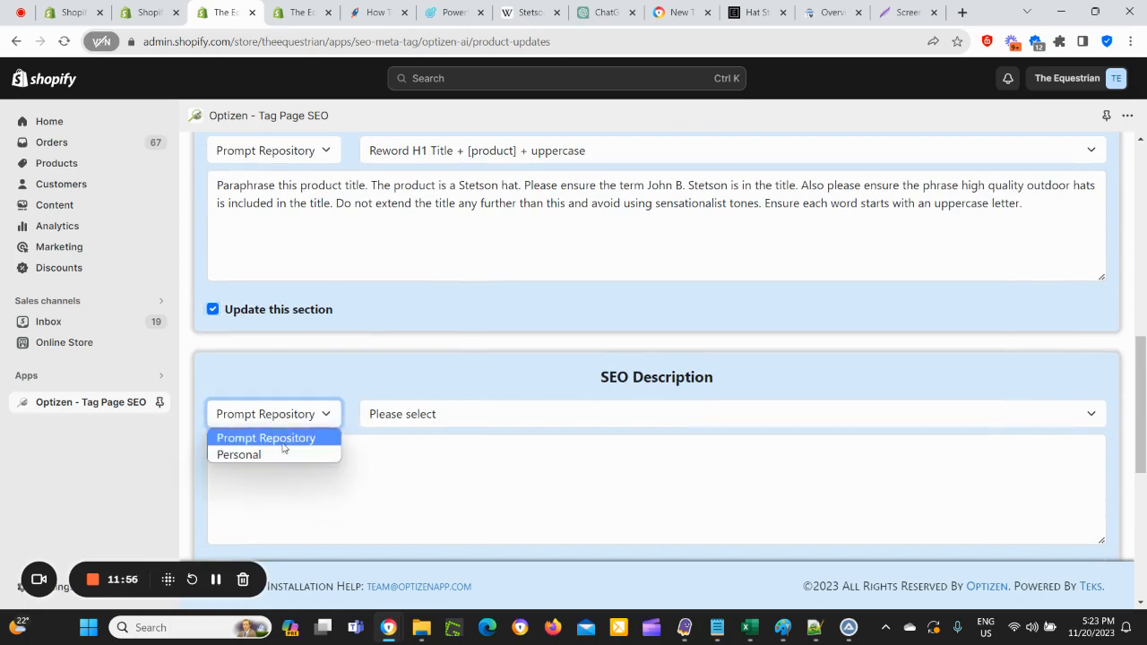
{"action": "left_click", "coordinate": [280, 436]}
{"action": "left_click", "coordinate": [412, 414]}
{"action": "left_click", "coordinate": [427, 455]}
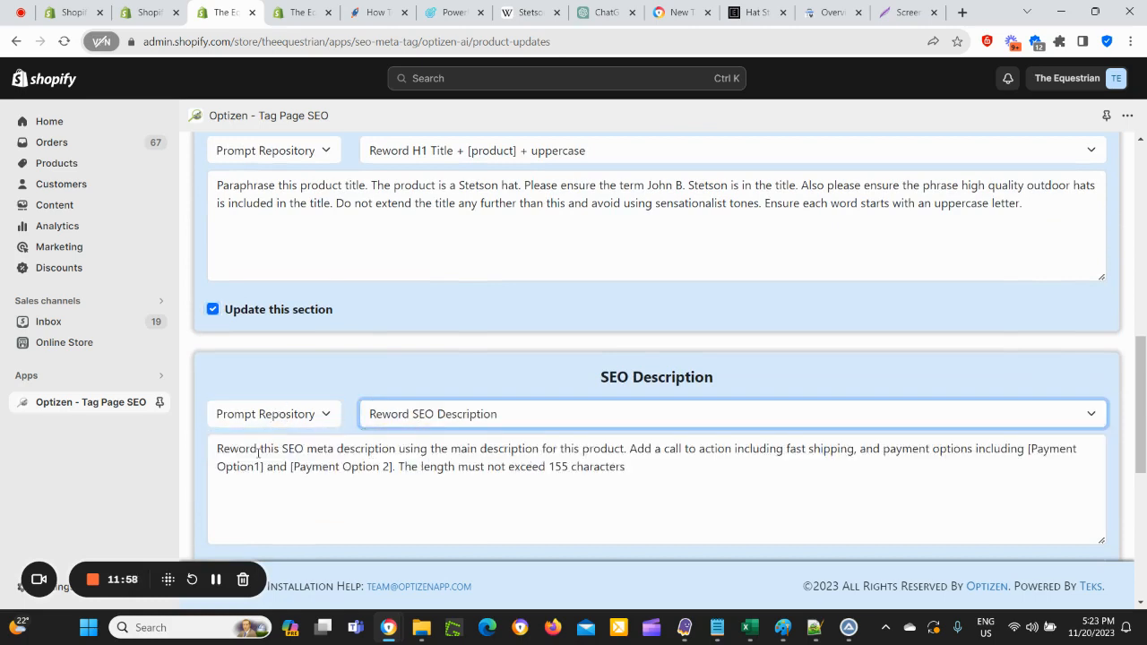
Step: Replace the word "Reword" at the start of the SEO Description prompt with "Paraphrase"
{"action": "left_click_drag", "start_coordinate": [258, 452], "coordinate": [168, 456]}
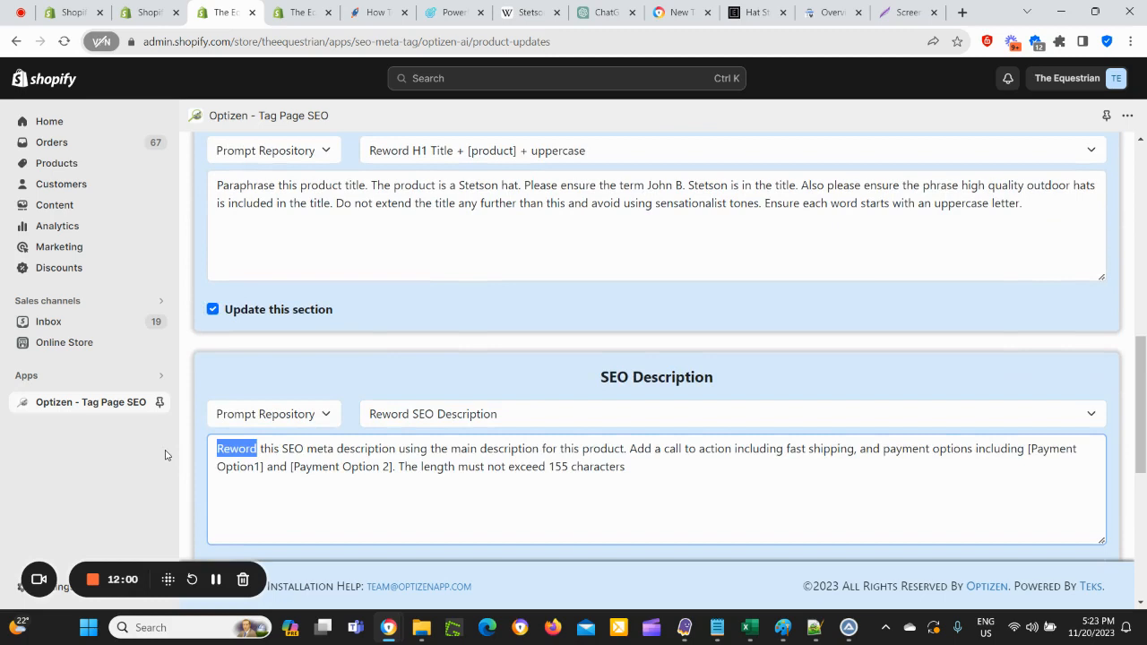
{"action": "type", "text": "P"}
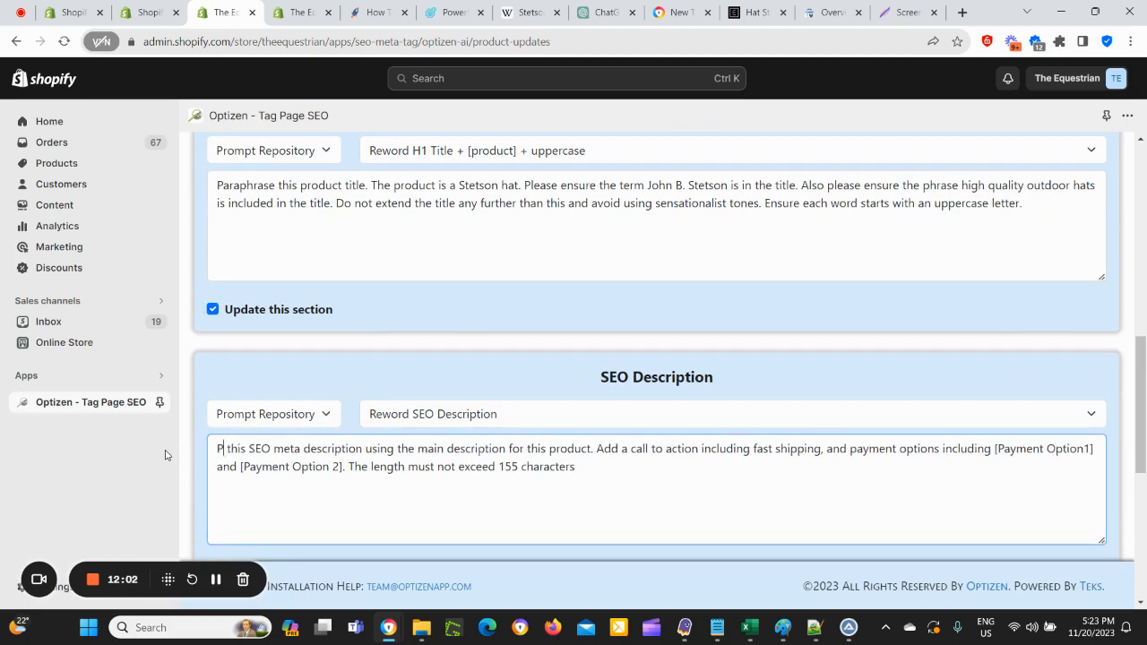
{"action": "type", "text": "ara"}
{"action": "type", "text": "p"}
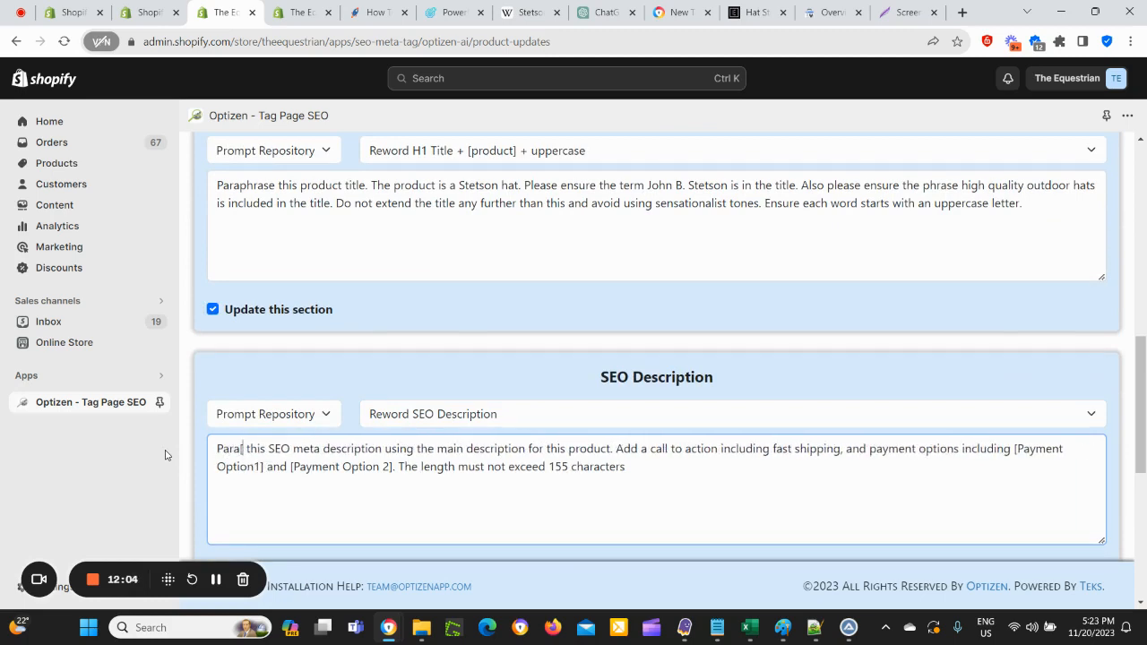
{"action": "key", "text": "BackSpace"}
{"action": "type", "text": "aphrase"}
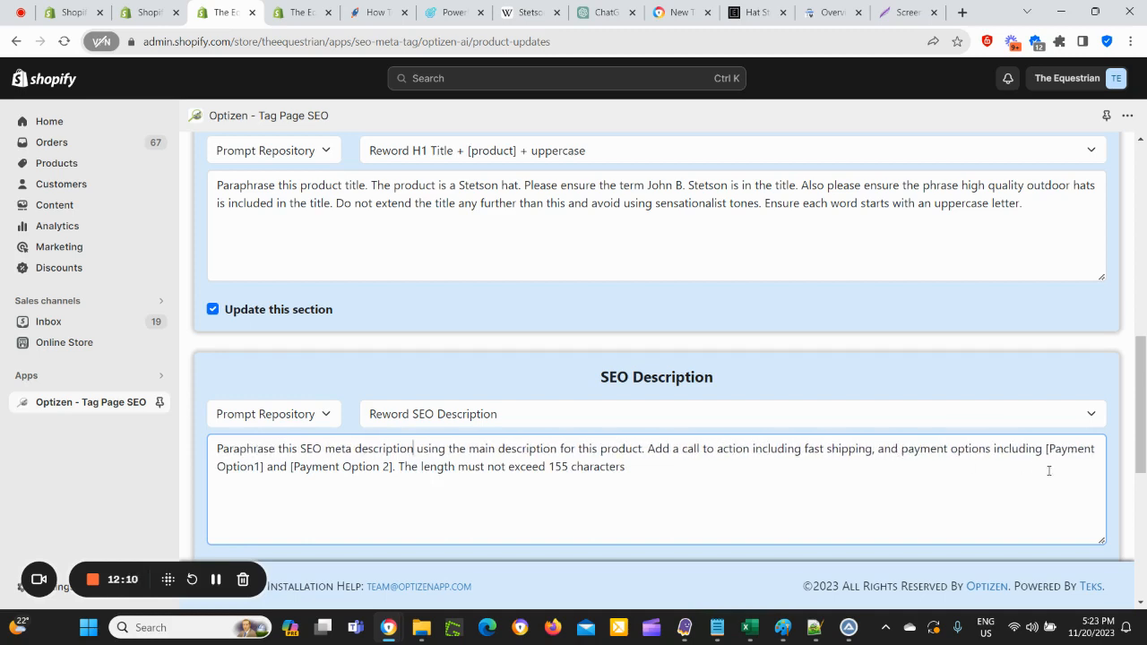
Step: Replace the payment option placeholders in the SEO Description prompt with "Paypal, Afterpay & Zippay" and enable that section's update
{"action": "left_click_drag", "start_coordinate": [1045, 448], "coordinate": [391, 470]}
{"action": "key", "text": "BackSpace"}
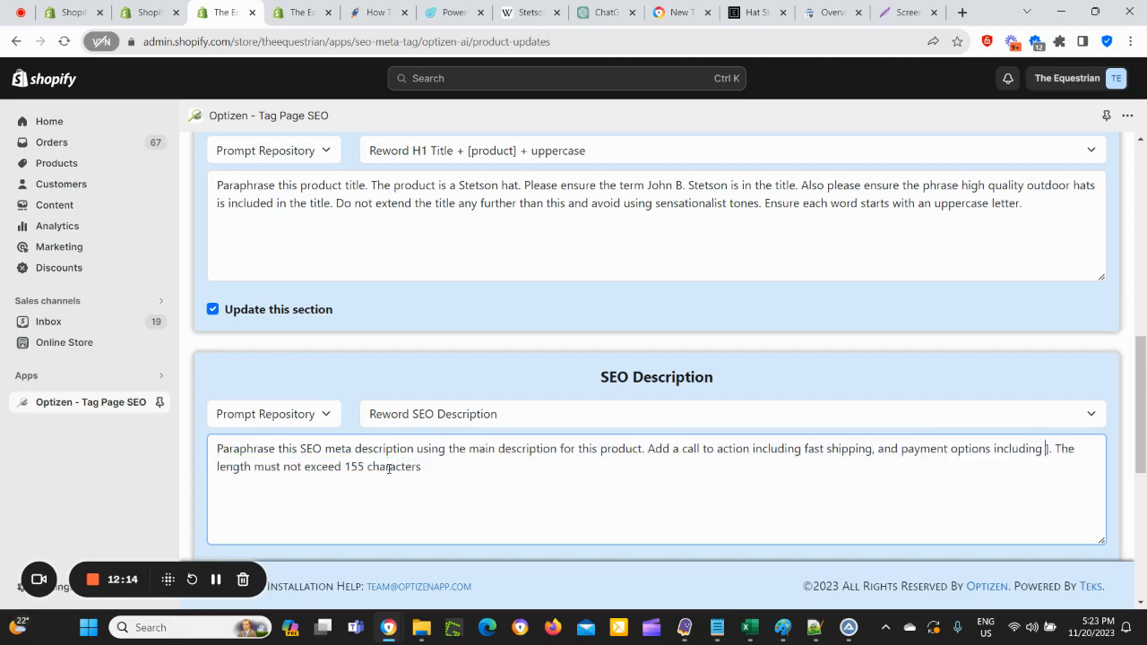
{"action": "key", "text": "BackSpace"}
{"action": "type", "text": "Paypa"}
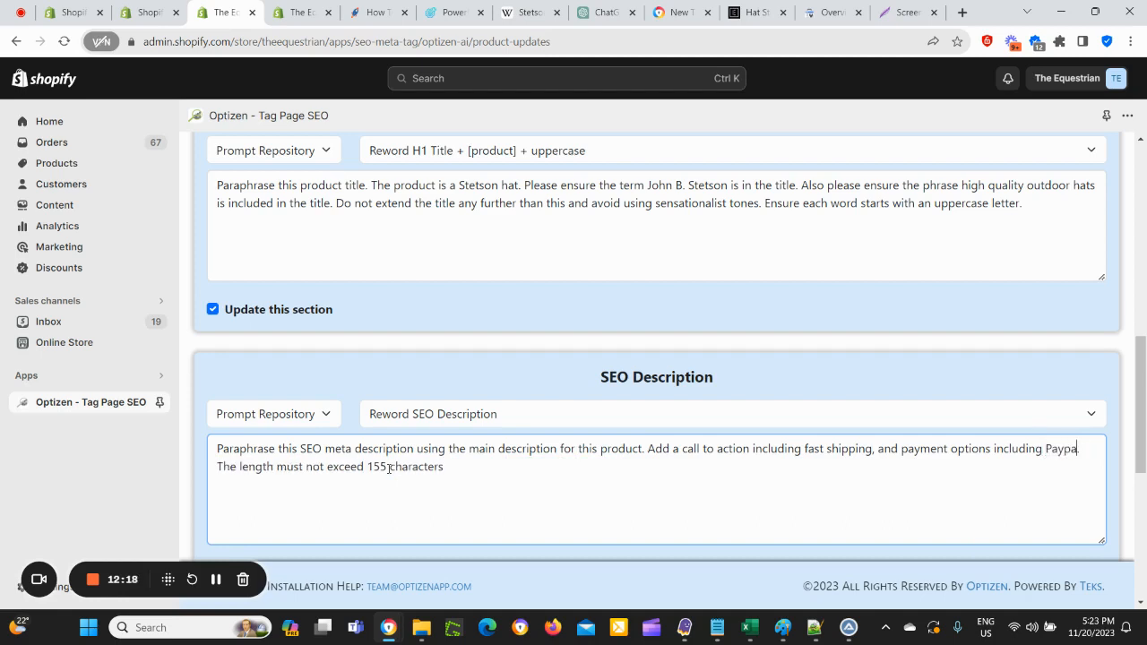
{"action": "type", "text": "l, Afterpay a"}
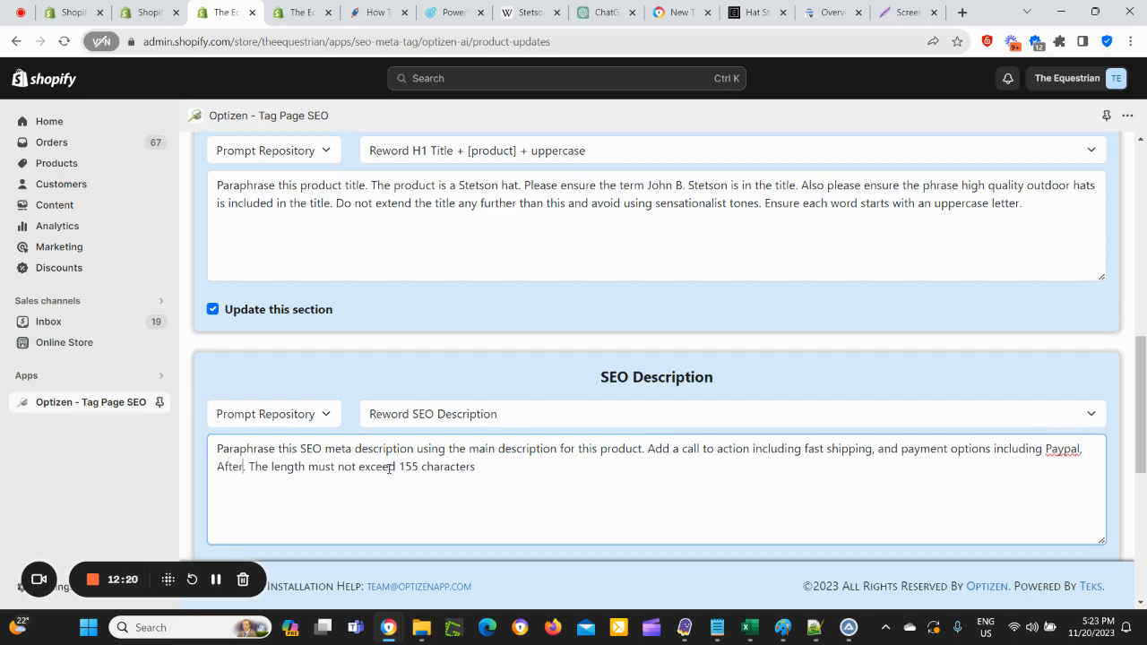
{"action": "key", "text": "BackSpace"}
{"action": "type", "text": "& "}
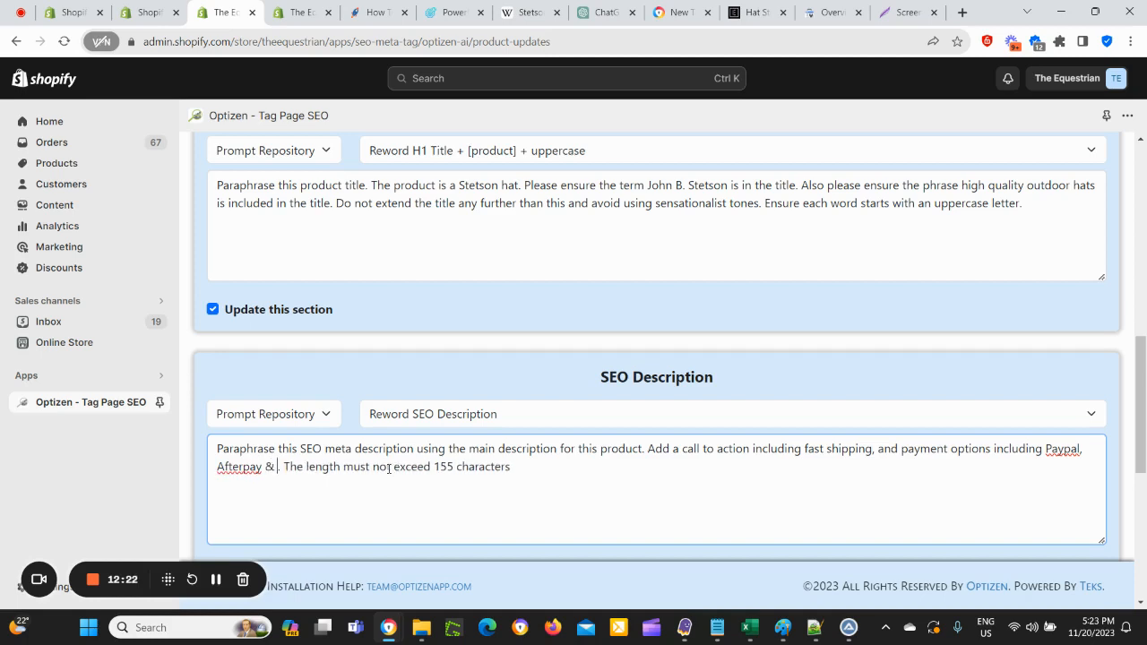
{"action": "type", "text": "Zippay"}
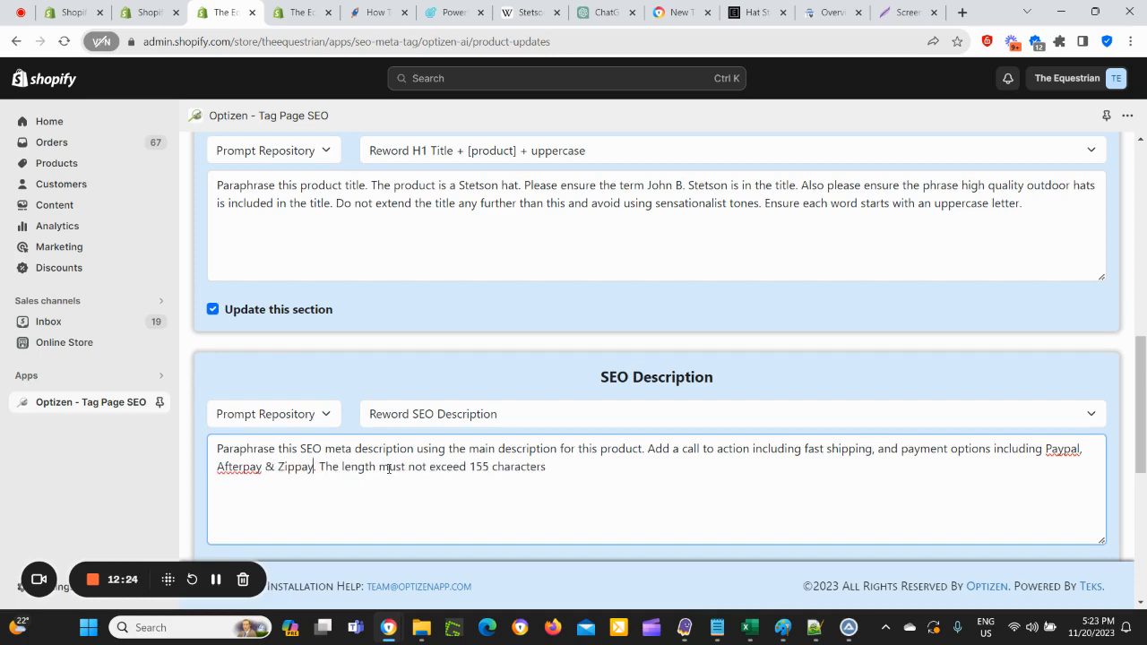
{"action": "scroll", "coordinate": [215, 443], "scroll_direction": "down", "scroll_amount": 2}
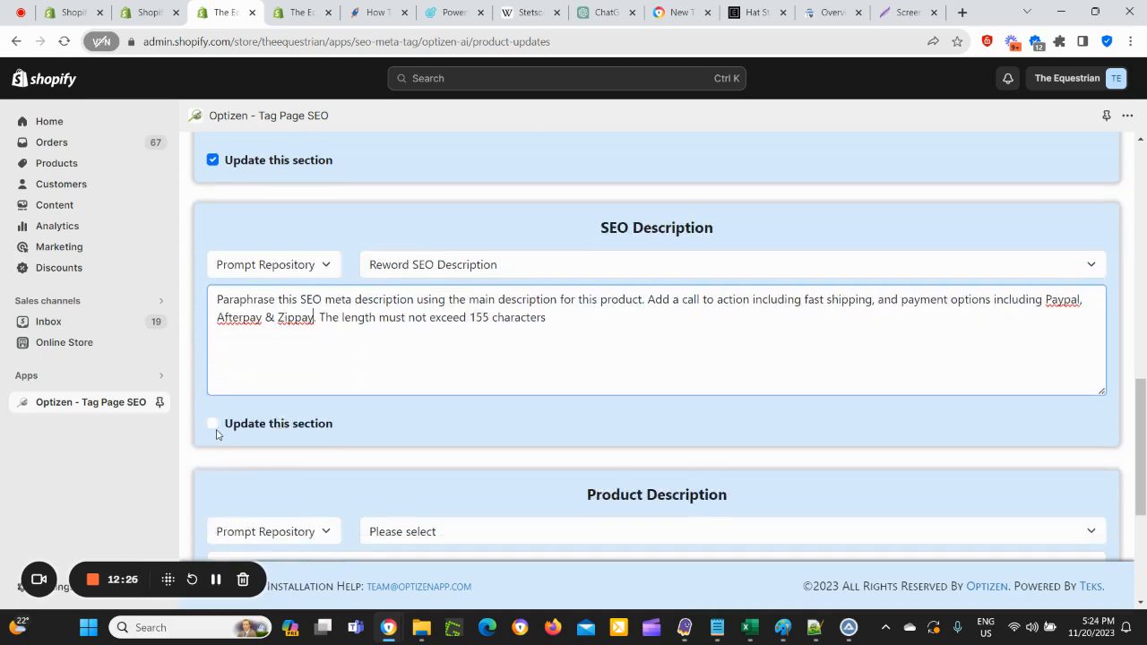
{"action": "left_click", "coordinate": [213, 423]}
{"action": "left_click", "coordinate": [213, 424]}
Step: Copy the full SEO Title prompt text and switch to Notepad to keep it
{"action": "scroll", "coordinate": [392, 438], "scroll_direction": "up", "scroll_amount": 7}
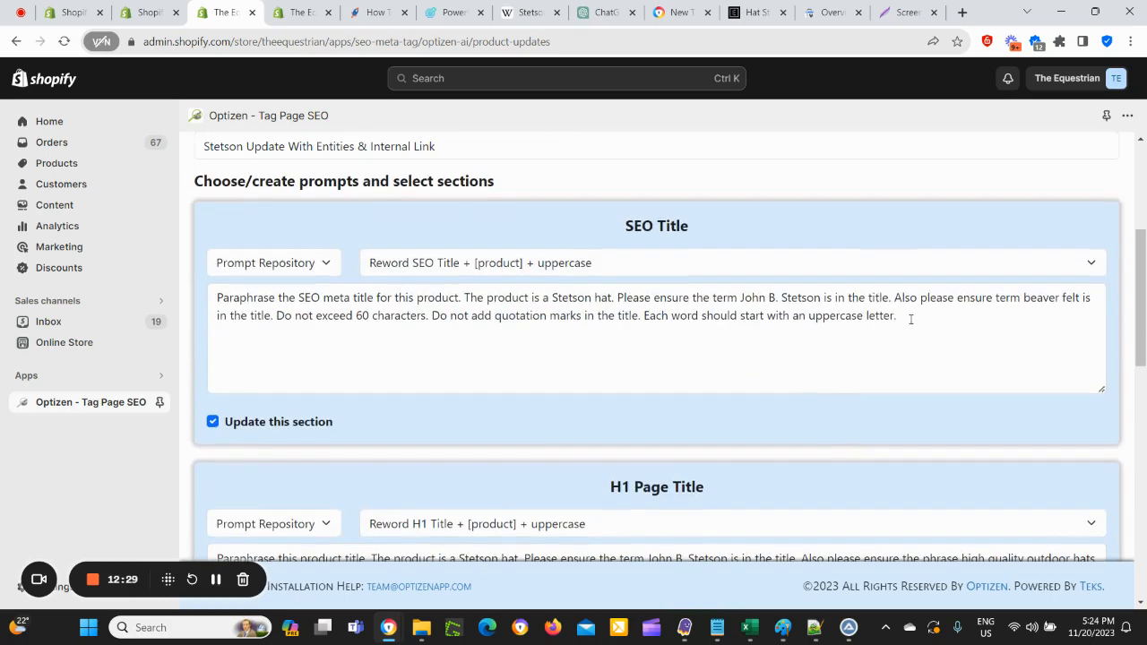
{"action": "left_click_drag", "start_coordinate": [910, 319], "coordinate": [178, 296]}
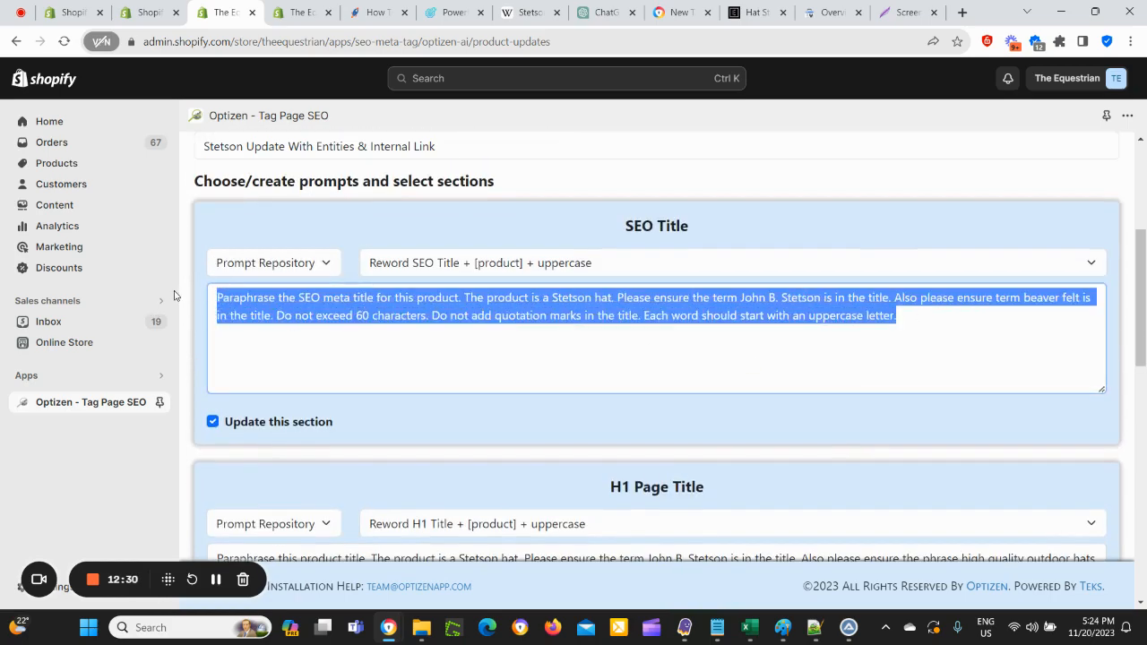
{"action": "right_click", "coordinate": [261, 291]}
{"action": "left_click", "coordinate": [297, 349]}
{"action": "left_click", "coordinate": [740, 632]}
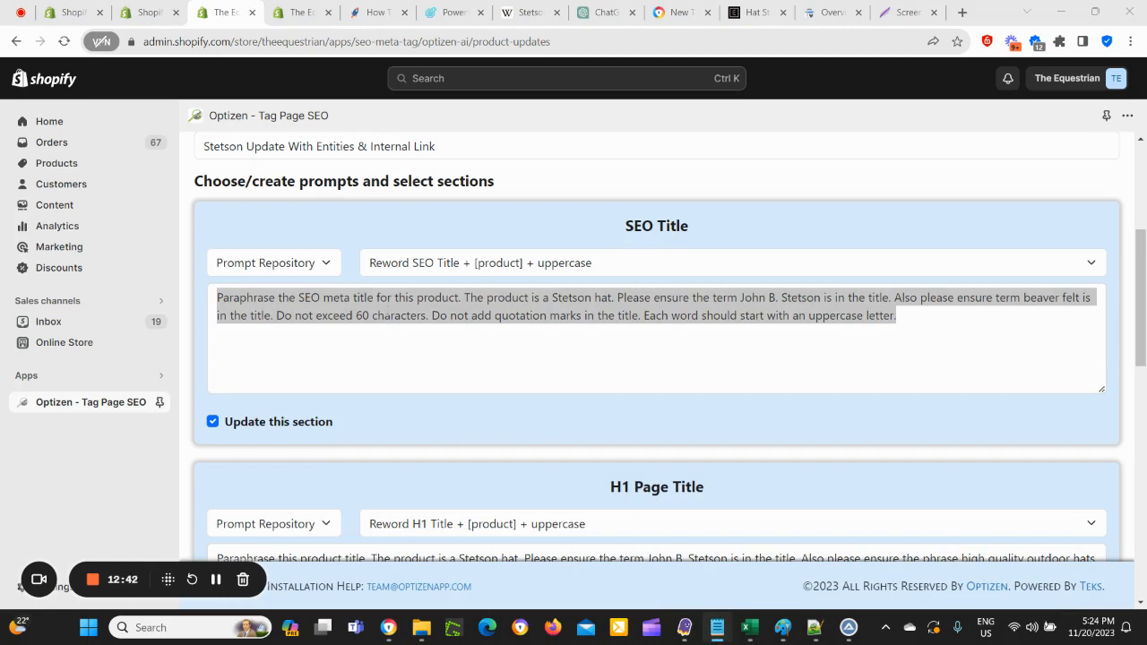
Step: Copy the full H1 Page Title prompt text over to Notepad as well
{"action": "scroll", "coordinate": [555, 333], "scroll_direction": "down", "scroll_amount": 3}
{"action": "left_click_drag", "start_coordinate": [1037, 342], "coordinate": [151, 337]}
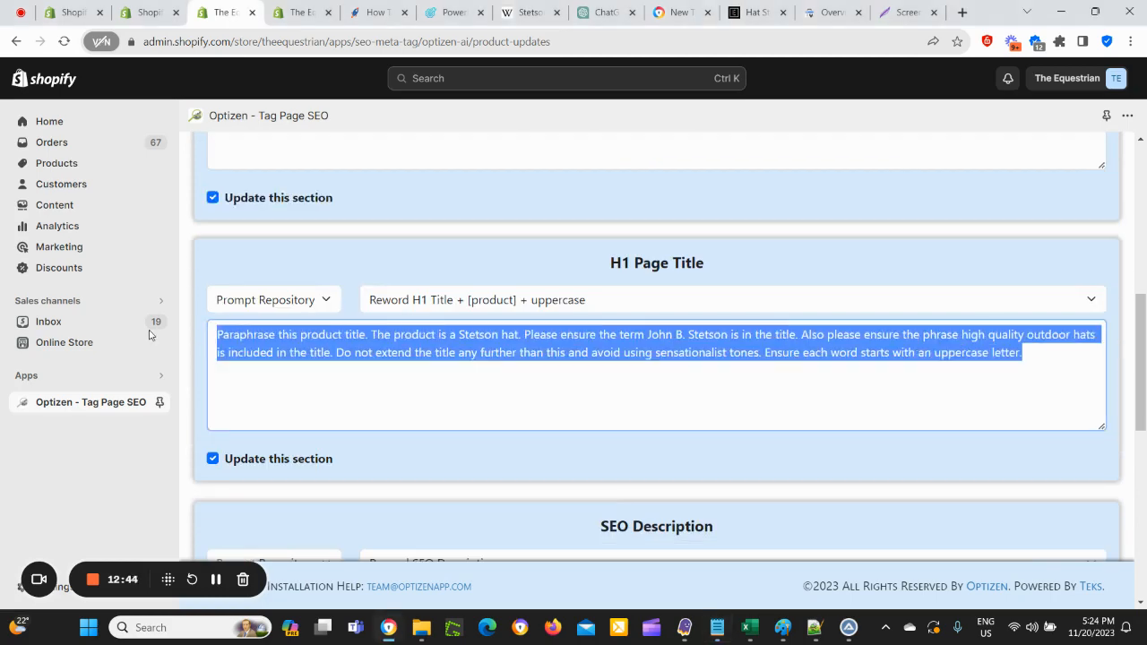
{"action": "left_click", "coordinate": [717, 628]}
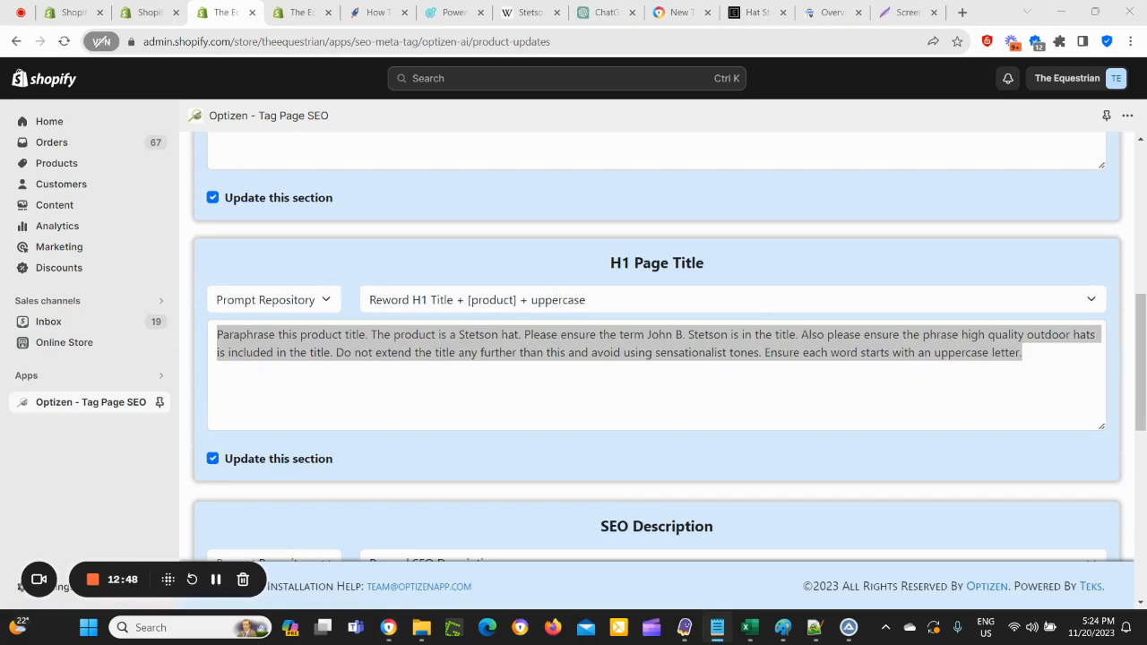
Step: Review the prompts and update settings of all sections, from SEO Title through Product Description
{"action": "scroll", "coordinate": [427, 341], "scroll_direction": "down", "scroll_amount": 4}
{"action": "scroll", "coordinate": [350, 335], "scroll_direction": "up", "scroll_amount": 5}
{"action": "scroll", "coordinate": [329, 339], "scroll_direction": "down", "scroll_amount": 6}
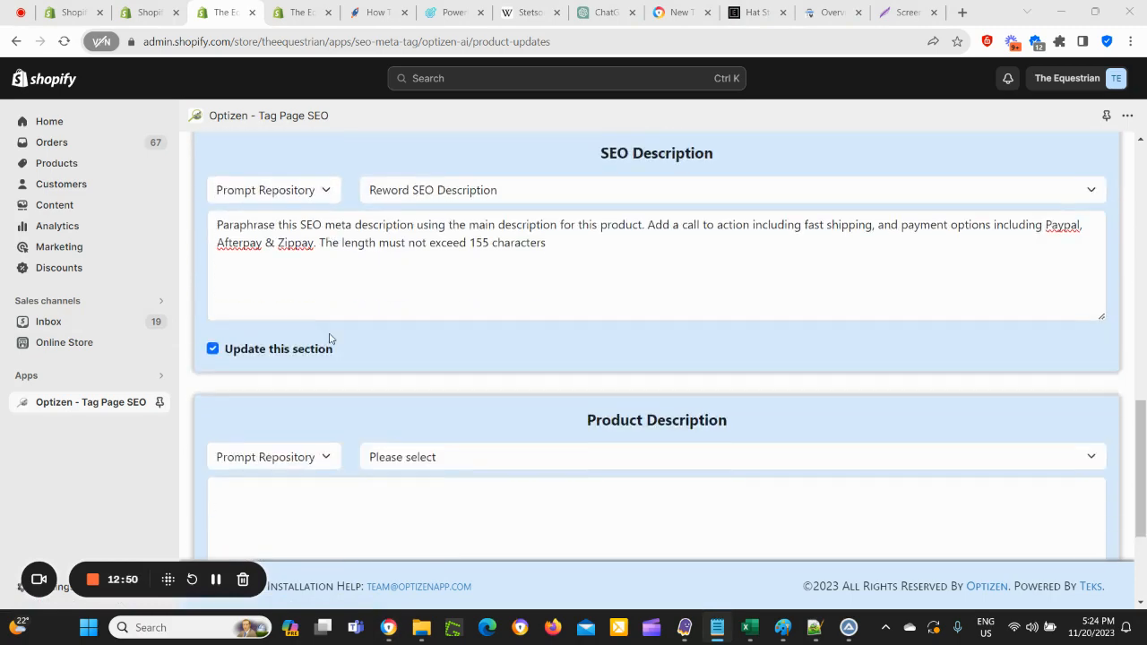
{"action": "scroll", "coordinate": [329, 339], "scroll_direction": "down", "scroll_amount": 3}
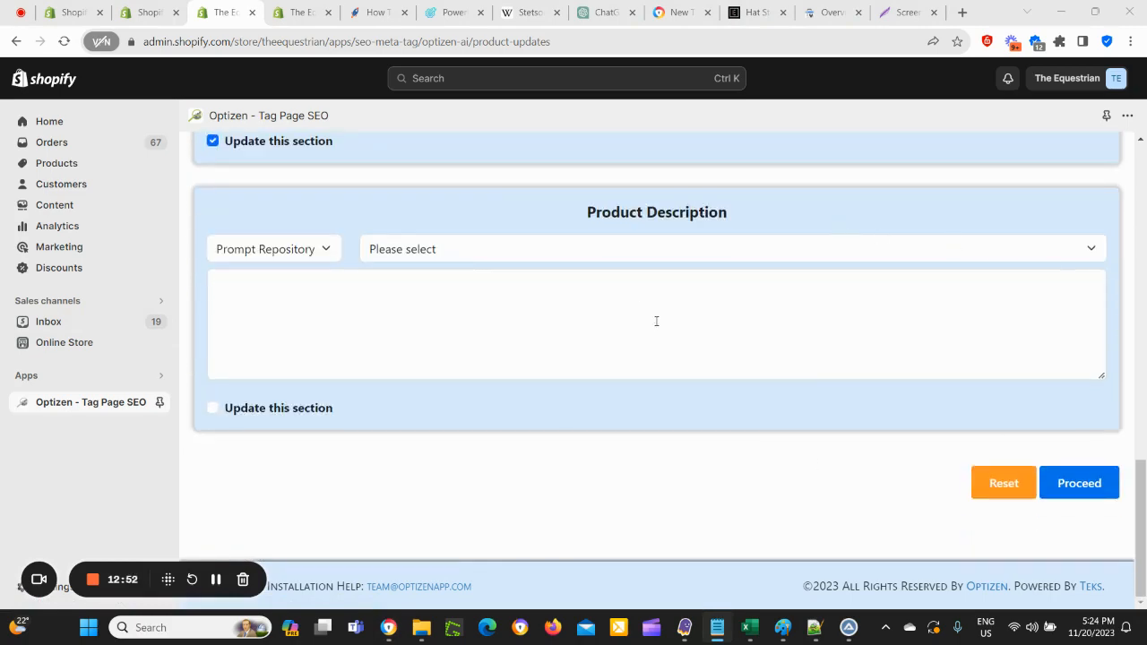
{"action": "scroll", "coordinate": [627, 448], "scroll_direction": "up", "scroll_amount": 3}
{"action": "scroll", "coordinate": [842, 465], "scroll_direction": "down", "scroll_amount": 3}
{"action": "scroll", "coordinate": [604, 431], "scroll_direction": "up", "scroll_amount": 3}
{"action": "scroll", "coordinate": [604, 431], "scroll_direction": "up", "scroll_amount": 5}
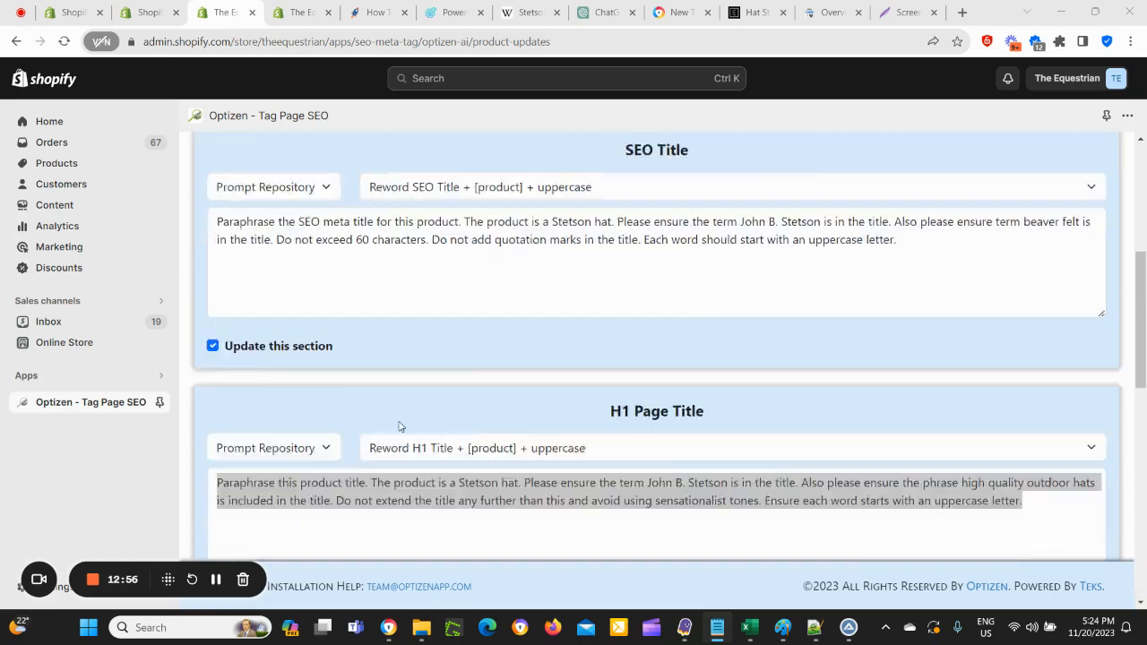
Step: Submit the Stetson product update with the enabled sections and confirm starting the job
{"action": "scroll", "coordinate": [397, 427], "scroll_direction": "down", "scroll_amount": 2}
{"action": "scroll", "coordinate": [467, 328], "scroll_direction": "down", "scroll_amount": 6}
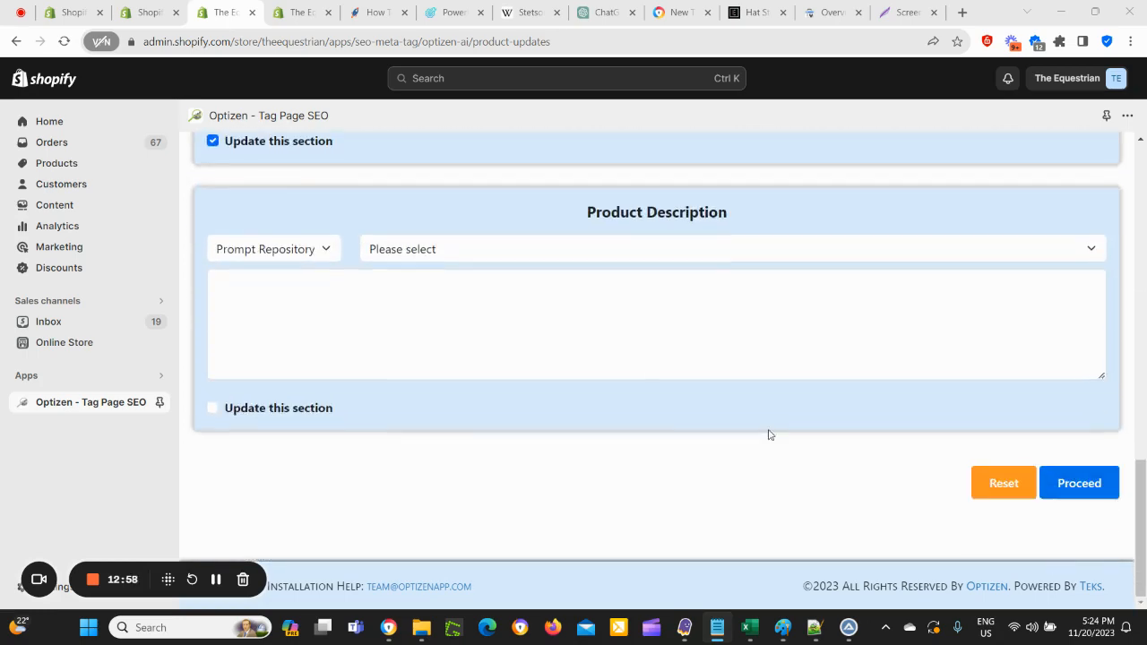
{"action": "left_click", "coordinate": [1073, 487]}
{"action": "left_click", "coordinate": [861, 397]}
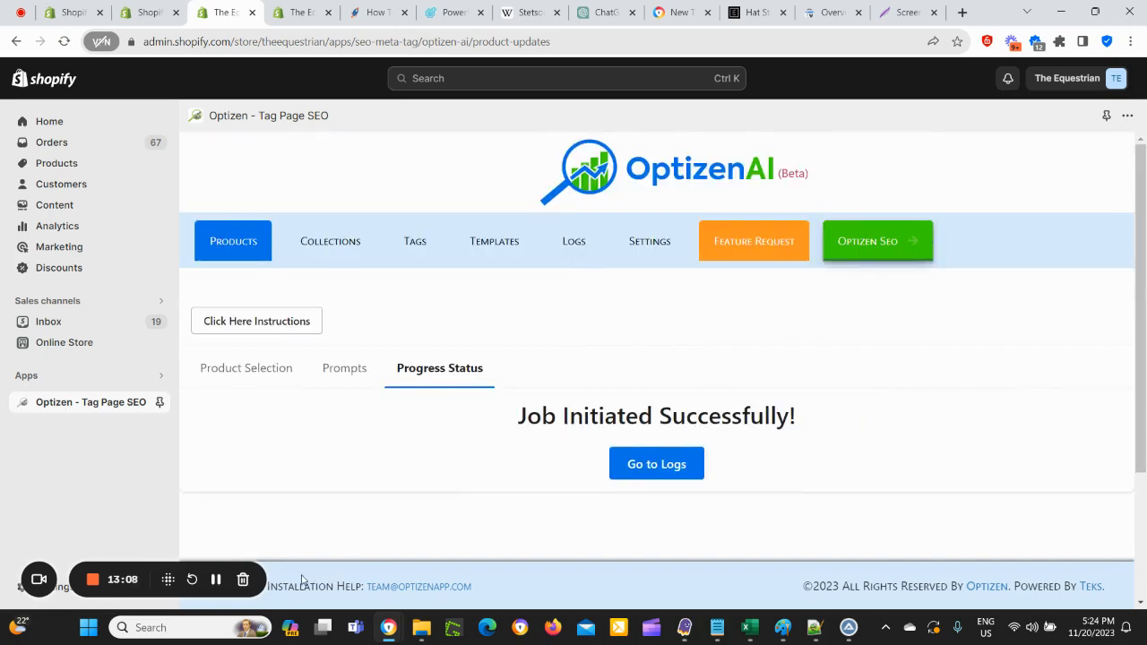
Step: Open the log of the initiated Stetson job and check the update status of its products
{"action": "scroll", "coordinate": [640, 510], "scroll_direction": "down", "scroll_amount": 3}
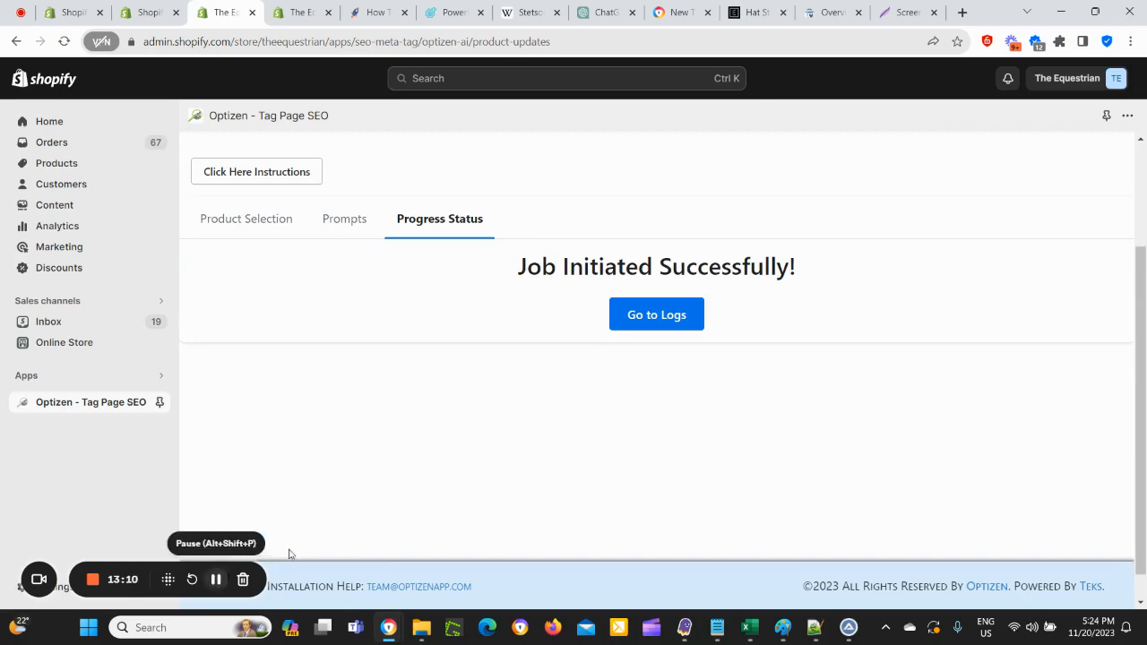
{"action": "left_click", "coordinate": [656, 315]}
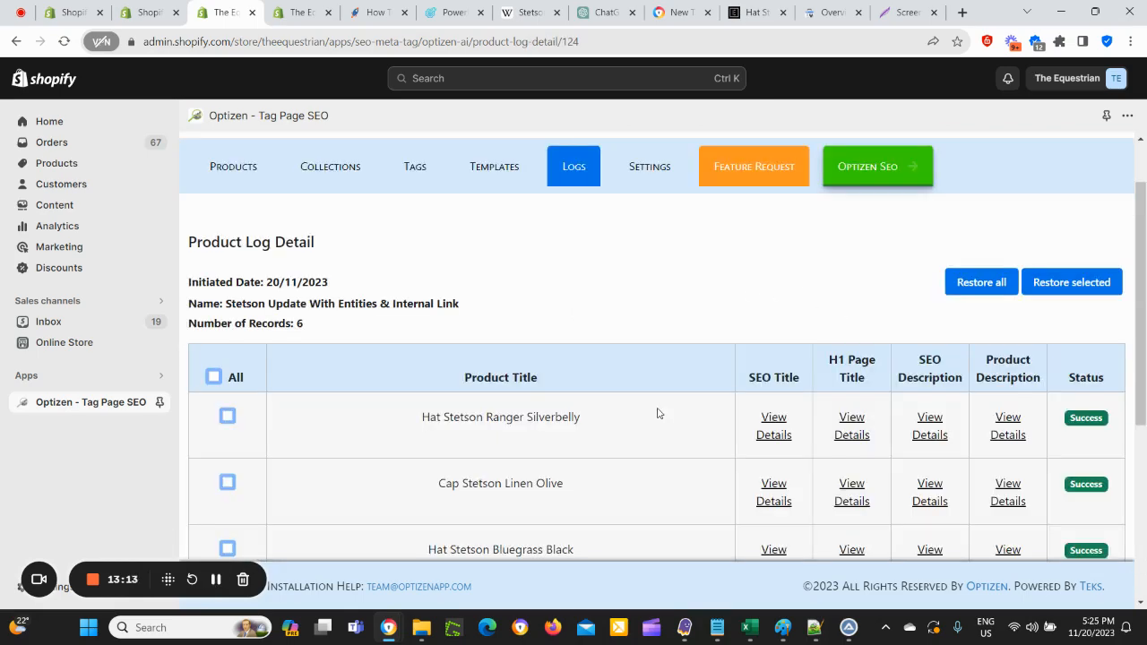
{"action": "scroll", "coordinate": [698, 313], "scroll_direction": "down", "scroll_amount": 4}
{"action": "scroll", "coordinate": [542, 346], "scroll_direction": "up", "scroll_amount": 2}
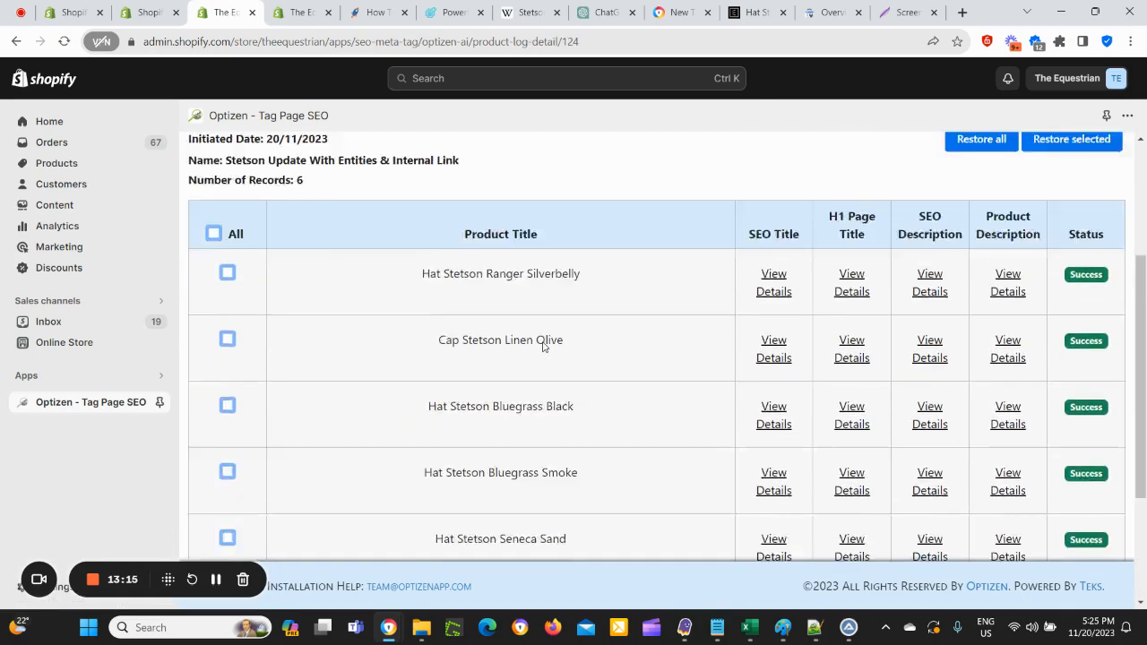
{"action": "scroll", "coordinate": [542, 346], "scroll_direction": "up", "scroll_amount": 2}
Step: Compare the old and new SEO Title and H1 Page Title of Hat Stetson Ranger Silverbelly
{"action": "left_click", "coordinate": [773, 397]}
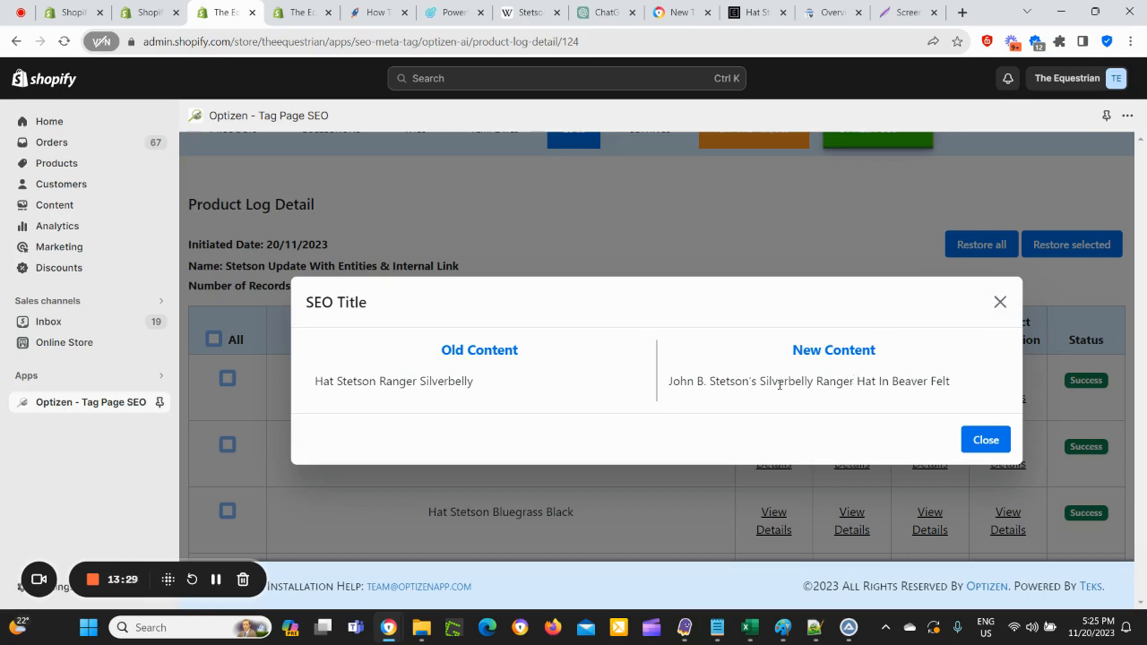
{"action": "left_click", "coordinate": [1000, 302]}
{"action": "left_click", "coordinate": [851, 394]}
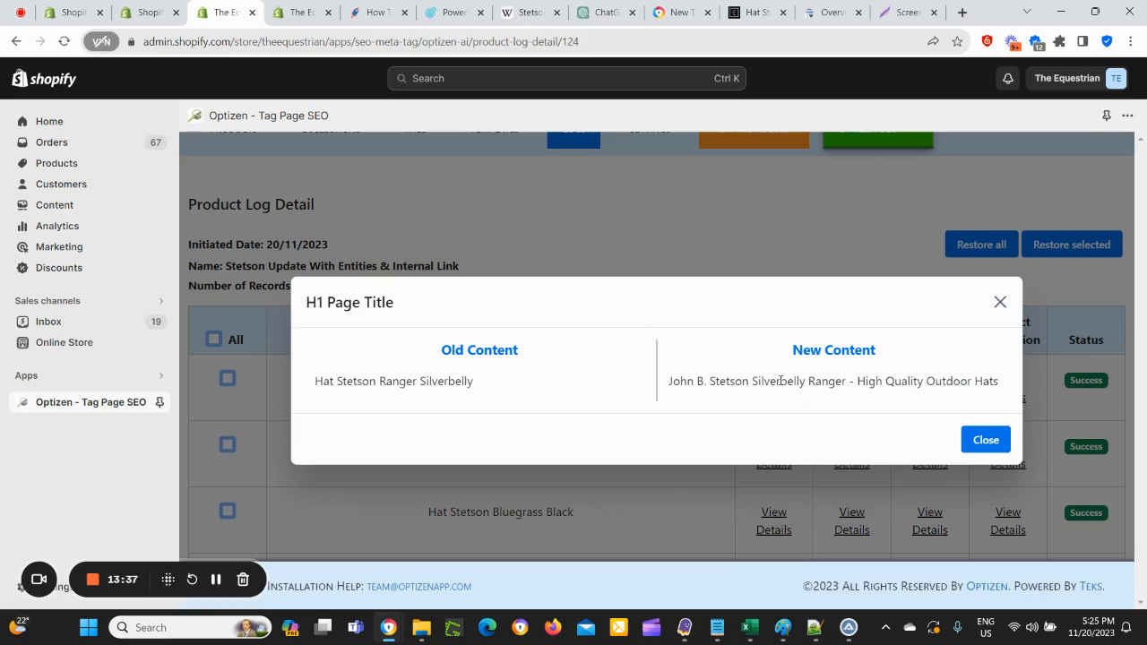
{"action": "left_click", "coordinate": [1000, 301]}
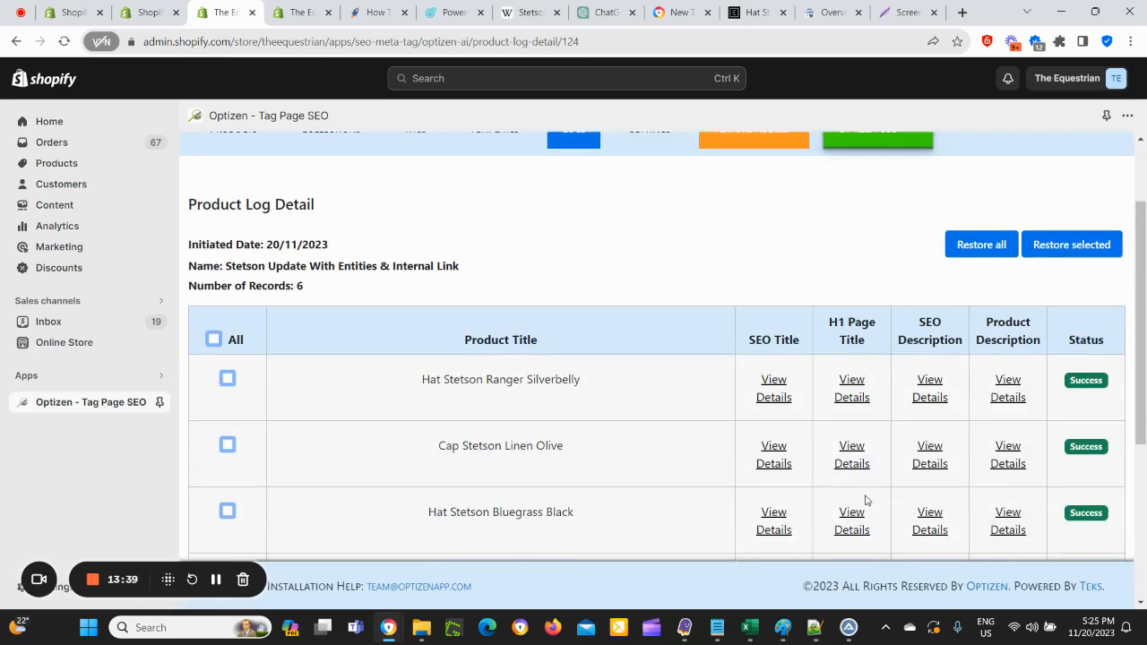
Step: Compare the old and new SEO Title and H1 Page Title of Hat Stetson Bluegrass Smoke
{"action": "scroll", "coordinate": [896, 500], "scroll_direction": "down", "scroll_amount": 2}
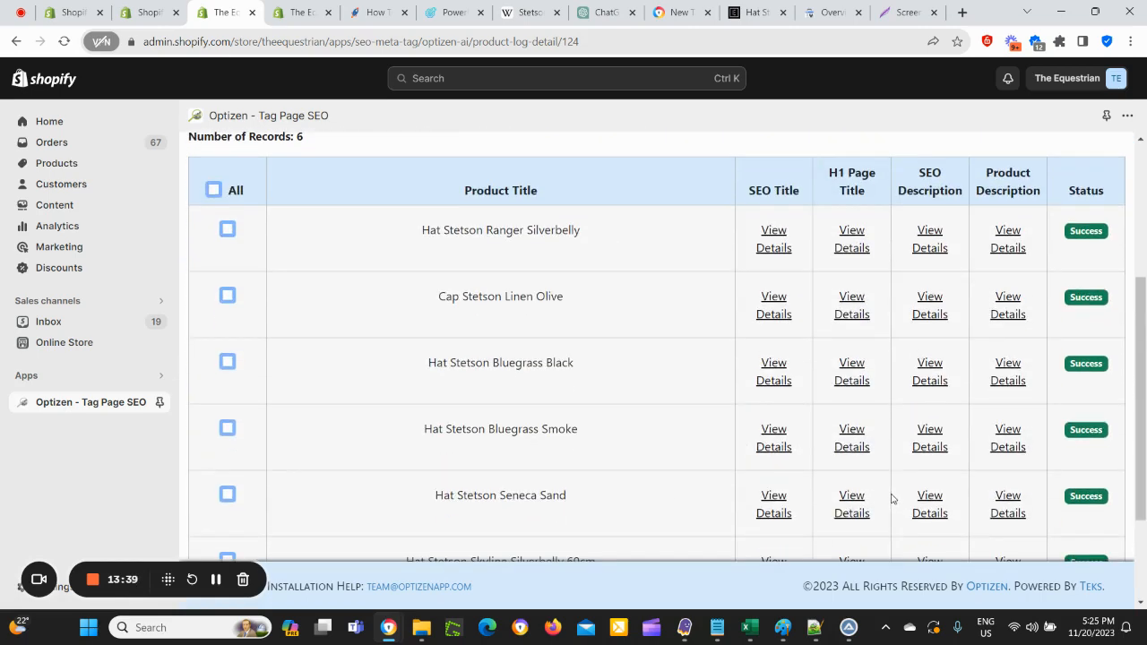
{"action": "left_click", "coordinate": [774, 447]}
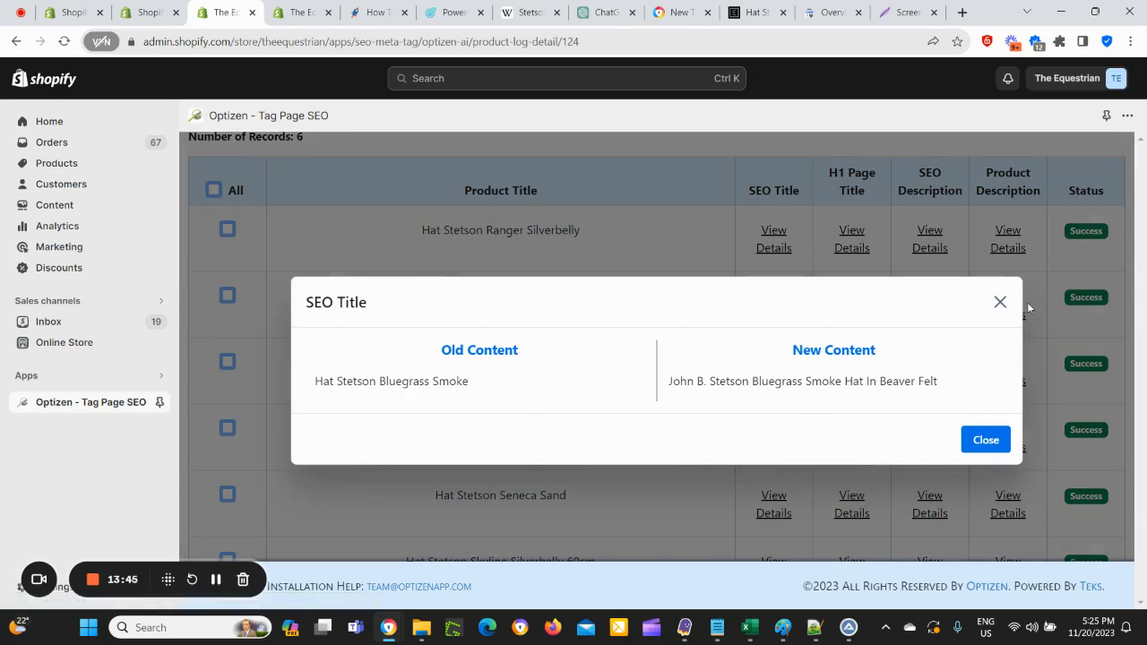
{"action": "left_click", "coordinate": [999, 302]}
{"action": "left_click", "coordinate": [852, 442]}
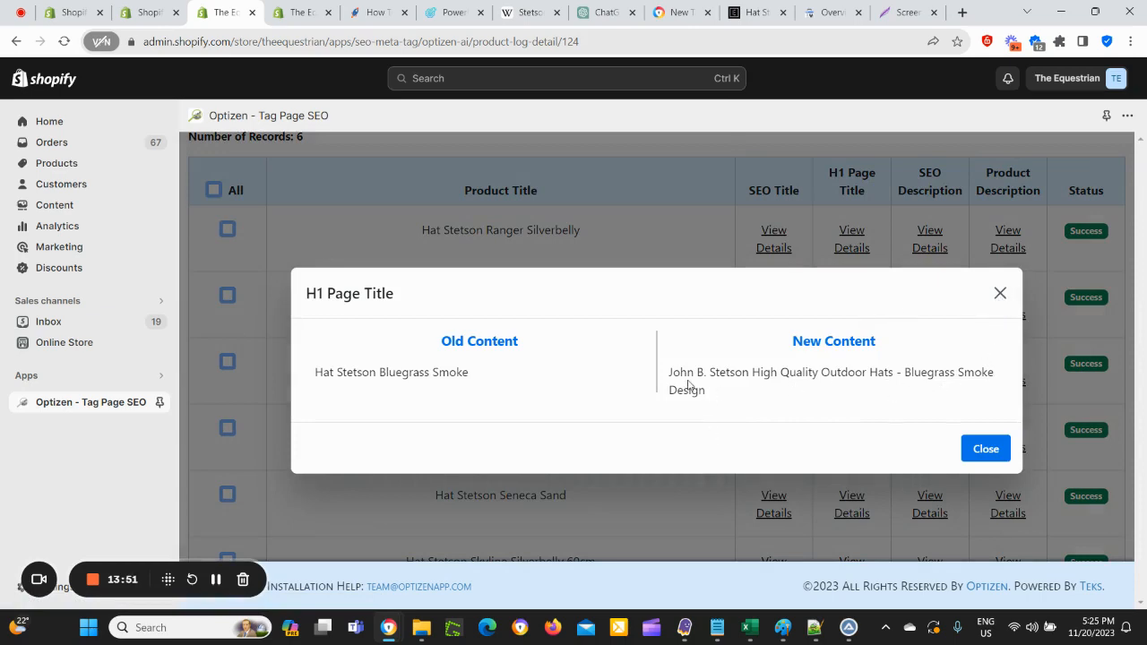
{"action": "left_click", "coordinate": [1000, 295]}
Step: View the logged SEO Description changes of Hat Stetson Bluegrass Black and the Product Description changes of Cap Stetson Linen Olive
{"action": "scroll", "coordinate": [1000, 304], "scroll_direction": "down", "scroll_amount": 2}
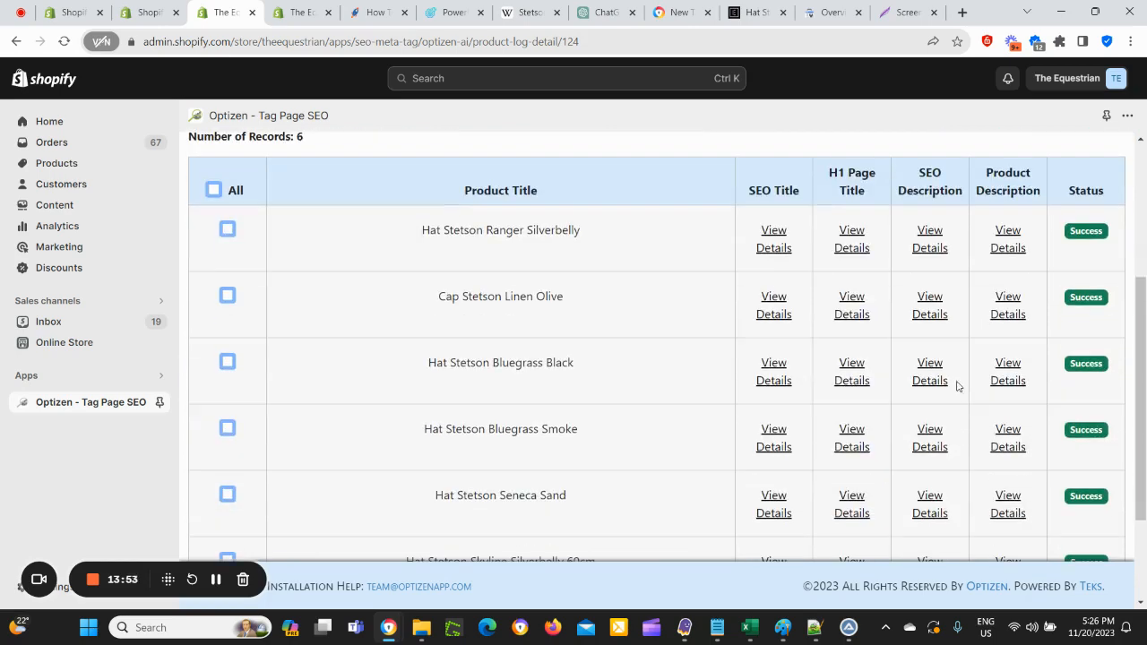
{"action": "left_click", "coordinate": [931, 387]}
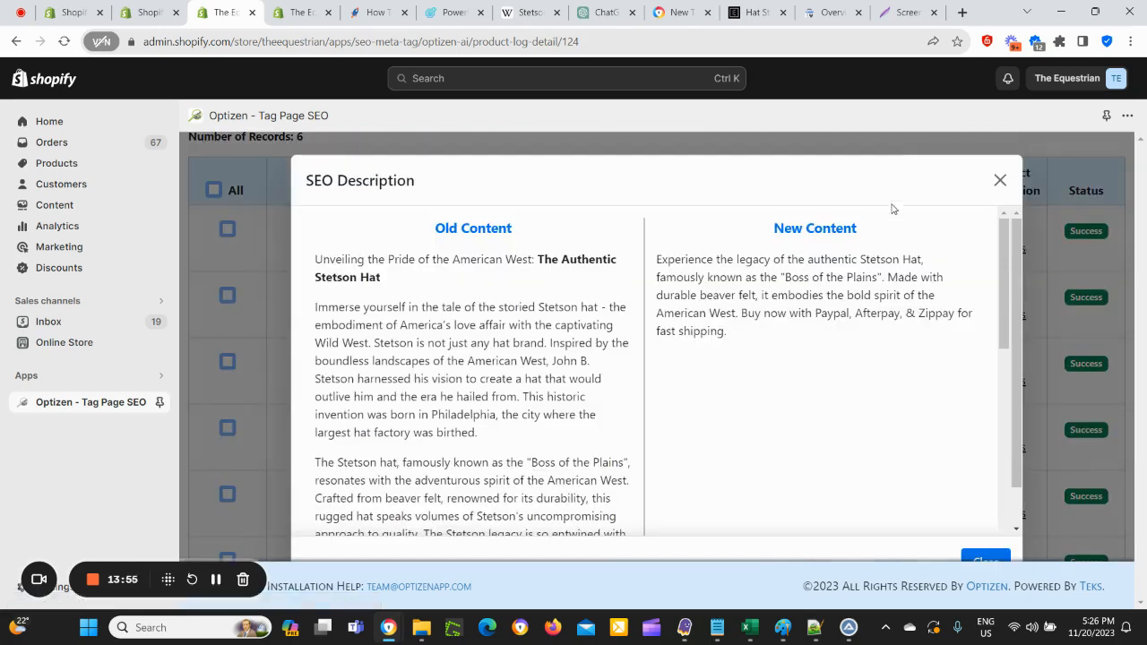
{"action": "left_click", "coordinate": [1001, 180]}
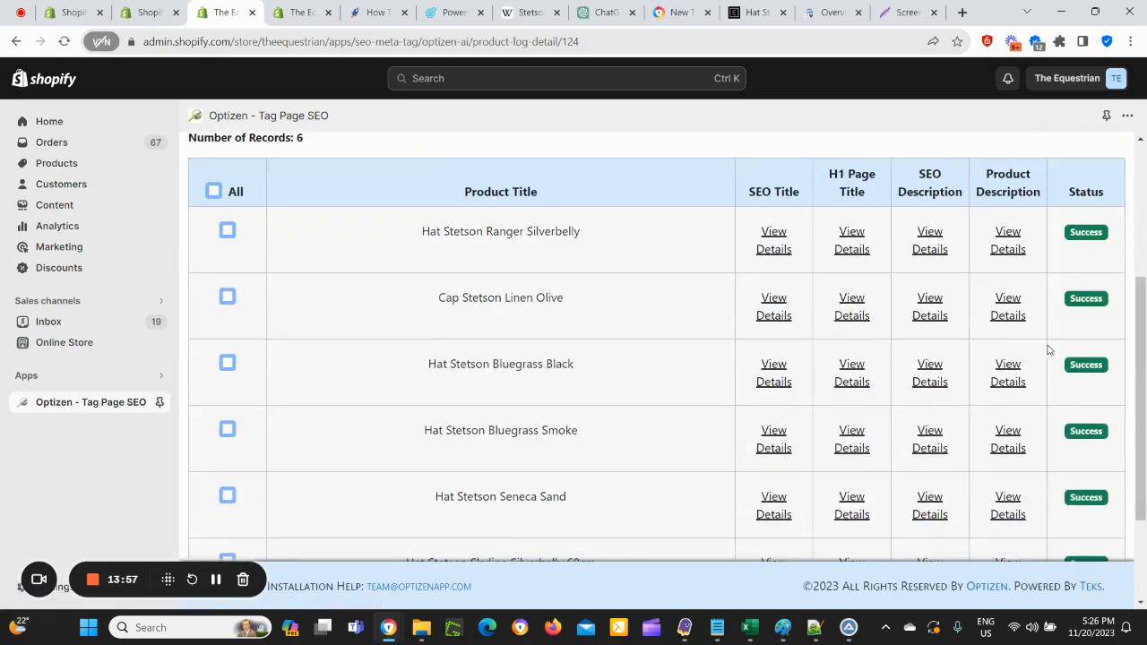
{"action": "left_click", "coordinate": [1020, 310]}
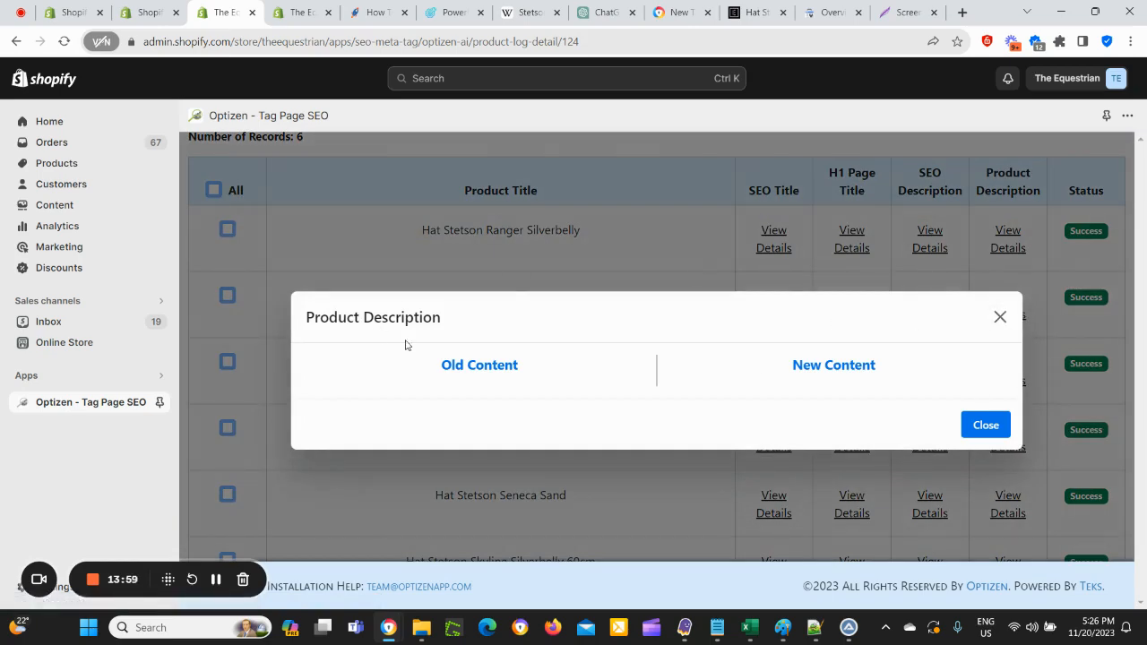
{"action": "left_click", "coordinate": [1000, 317]}
{"action": "scroll", "coordinate": [818, 381], "scroll_direction": "down", "scroll_amount": 4}
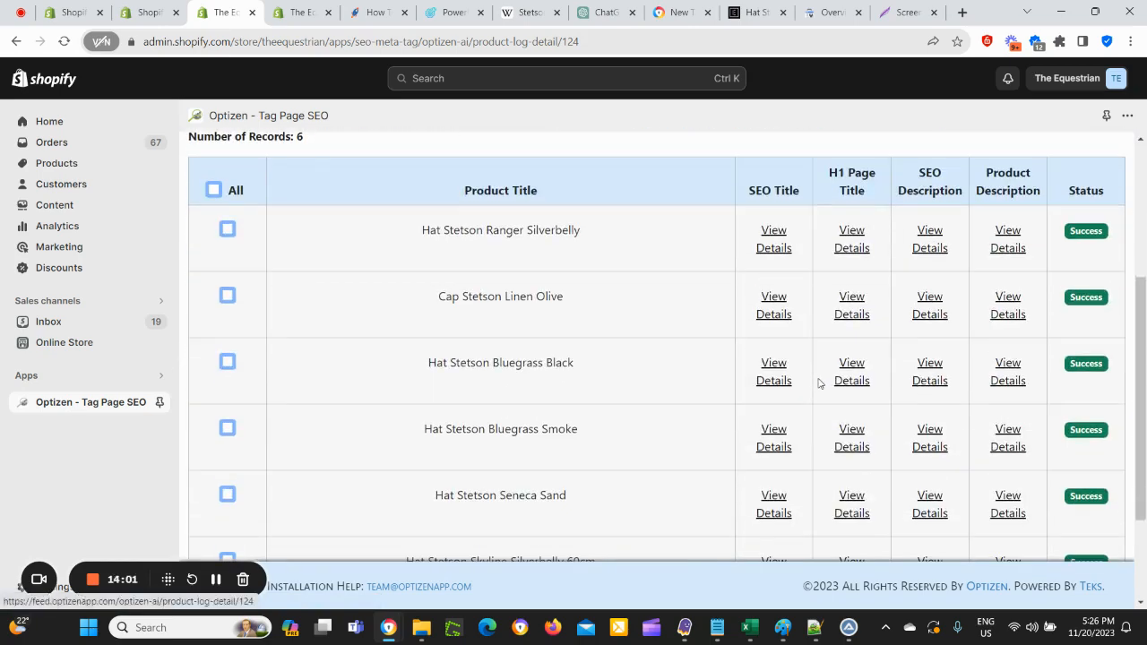
{"action": "scroll", "coordinate": [818, 381], "scroll_direction": "up", "scroll_amount": 4}
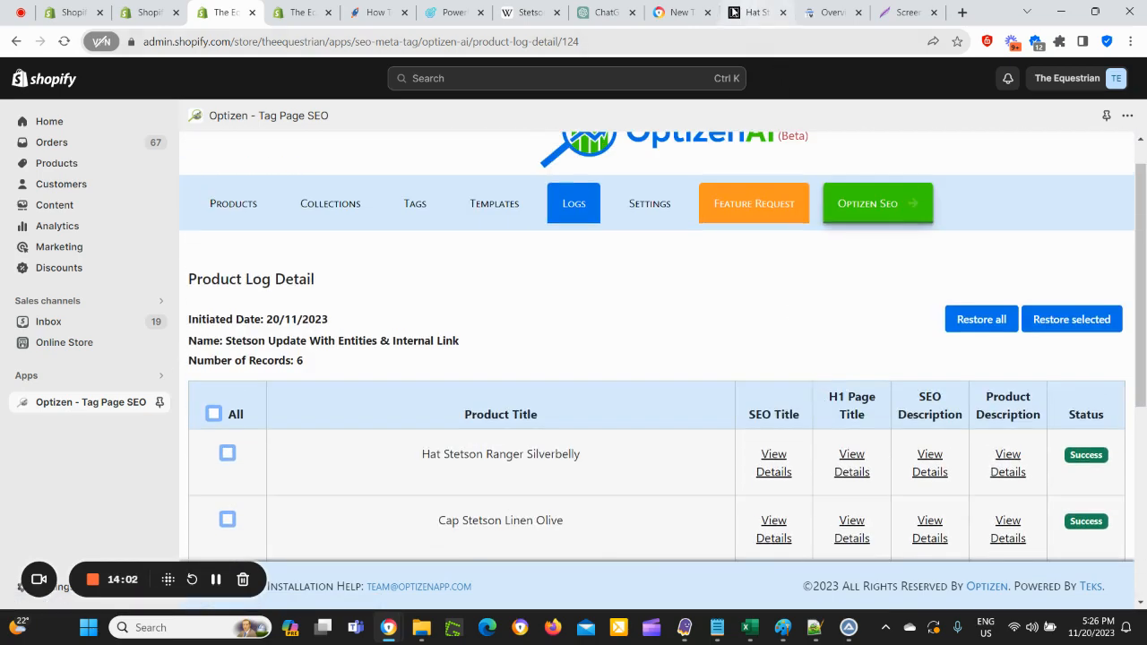
Step: Reload the Stetson Seneca Sand page on the live store and review its title and description
{"action": "left_click", "coordinate": [753, 13]}
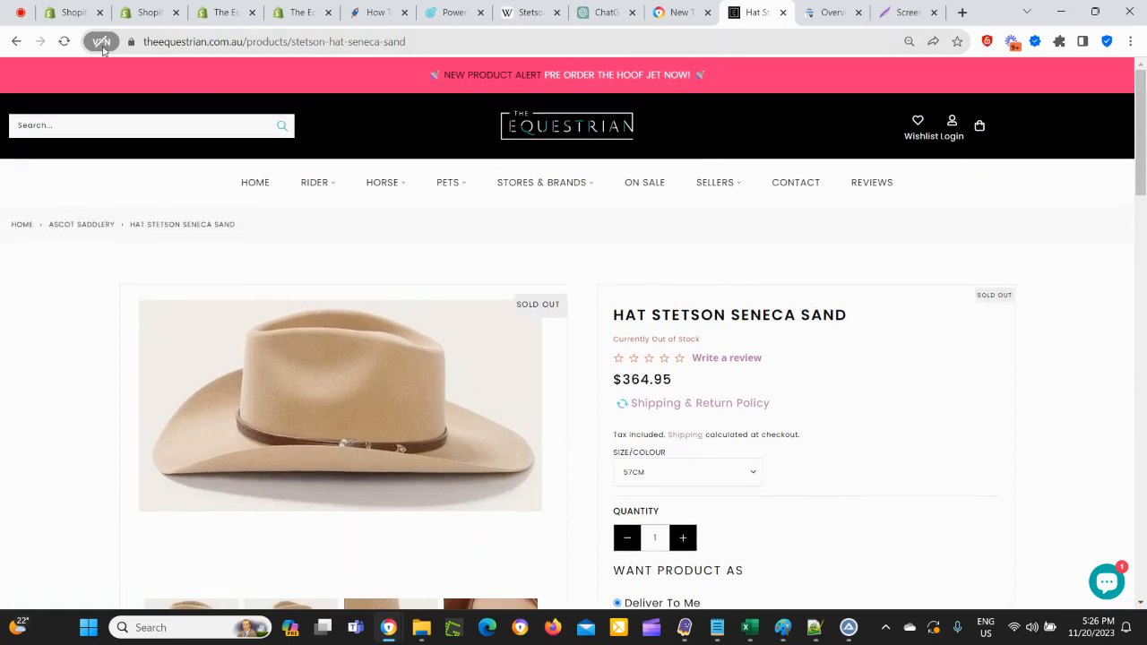
{"action": "left_click", "coordinate": [63, 41]}
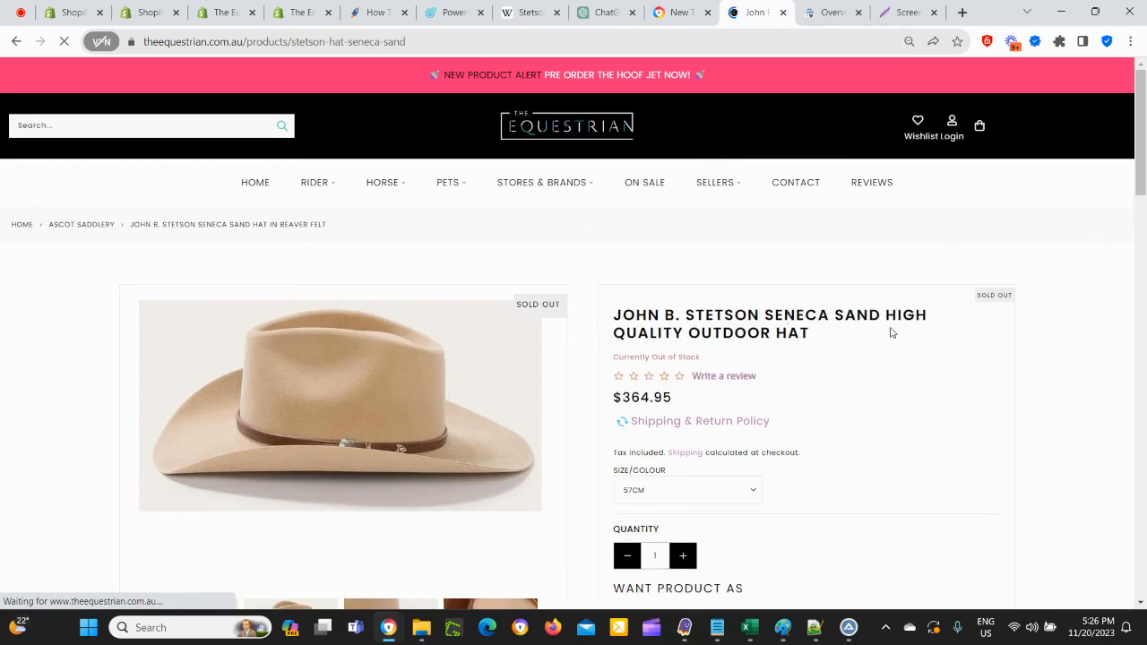
{"action": "scroll", "coordinate": [698, 439], "scroll_direction": "down", "scroll_amount": 2}
{"action": "scroll", "coordinate": [698, 439], "scroll_direction": "up", "scroll_amount": 2}
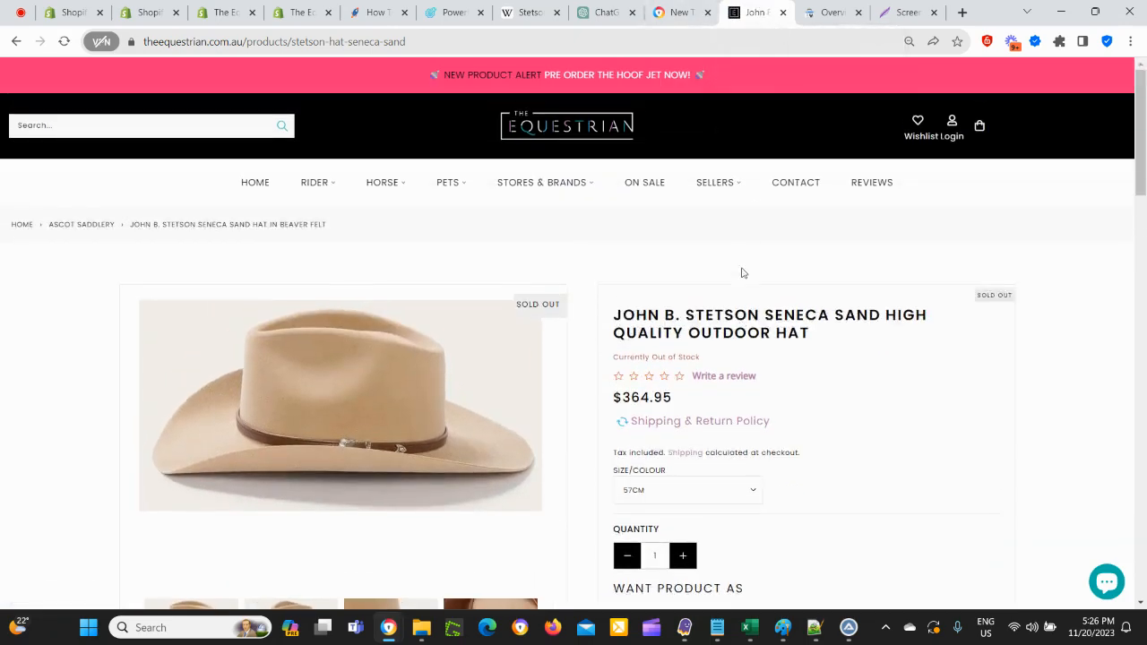
{"action": "scroll", "coordinate": [645, 325], "scroll_direction": "down", "scroll_amount": 3}
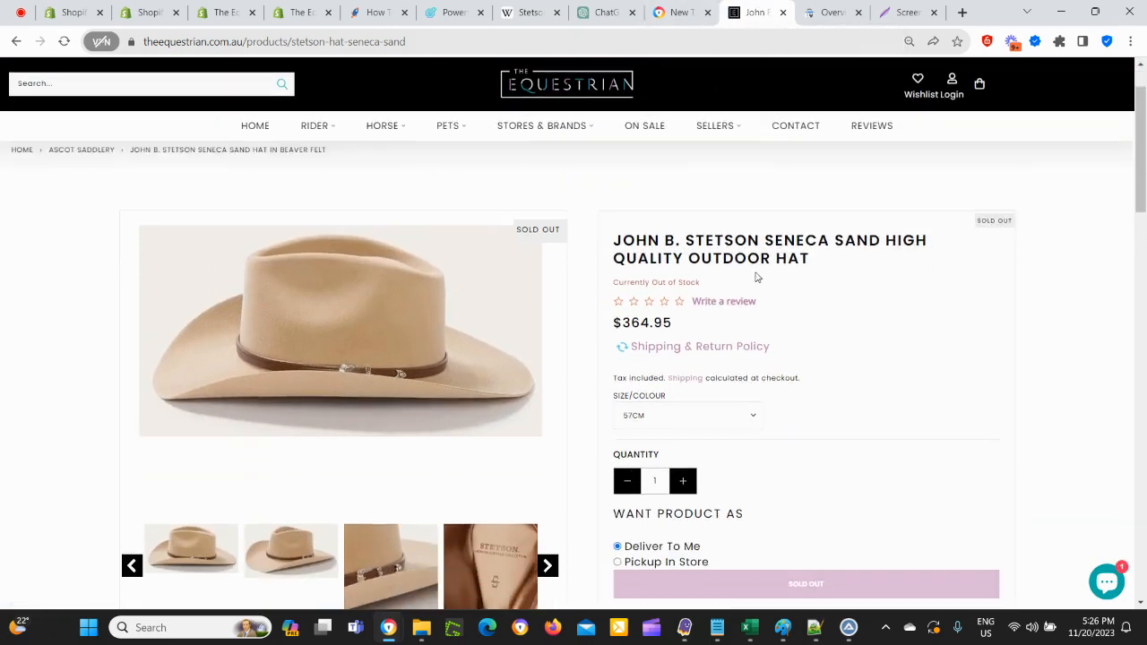
{"action": "scroll", "coordinate": [579, 493], "scroll_direction": "up", "scroll_amount": 2}
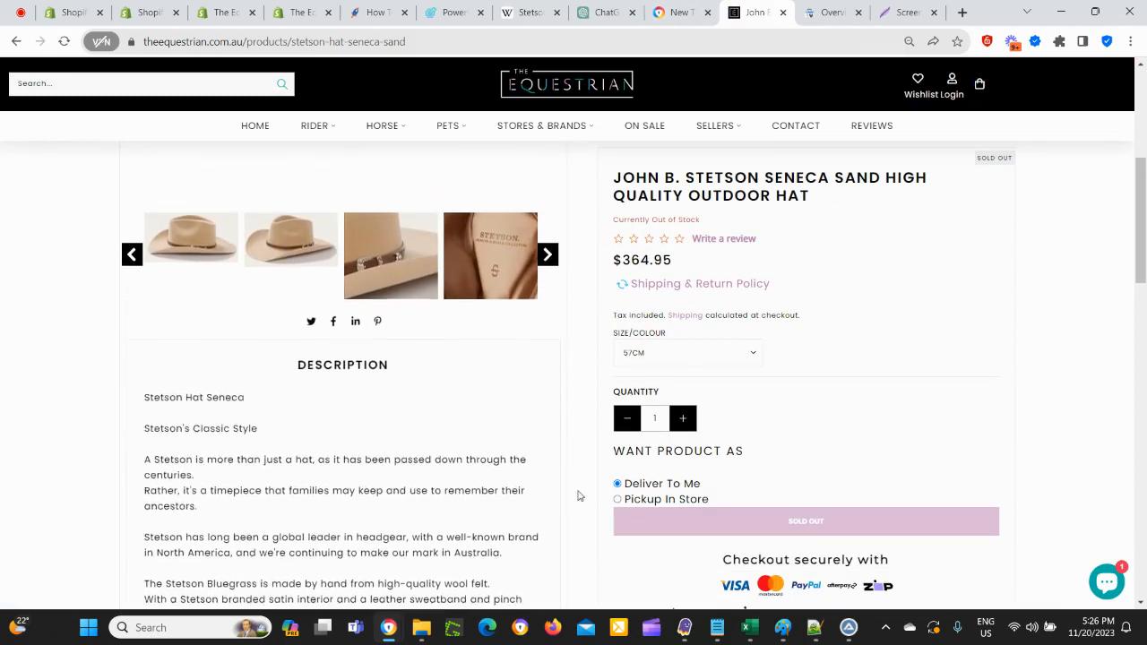
{"action": "scroll", "coordinate": [325, 487], "scroll_direction": "down", "scroll_amount": 3}
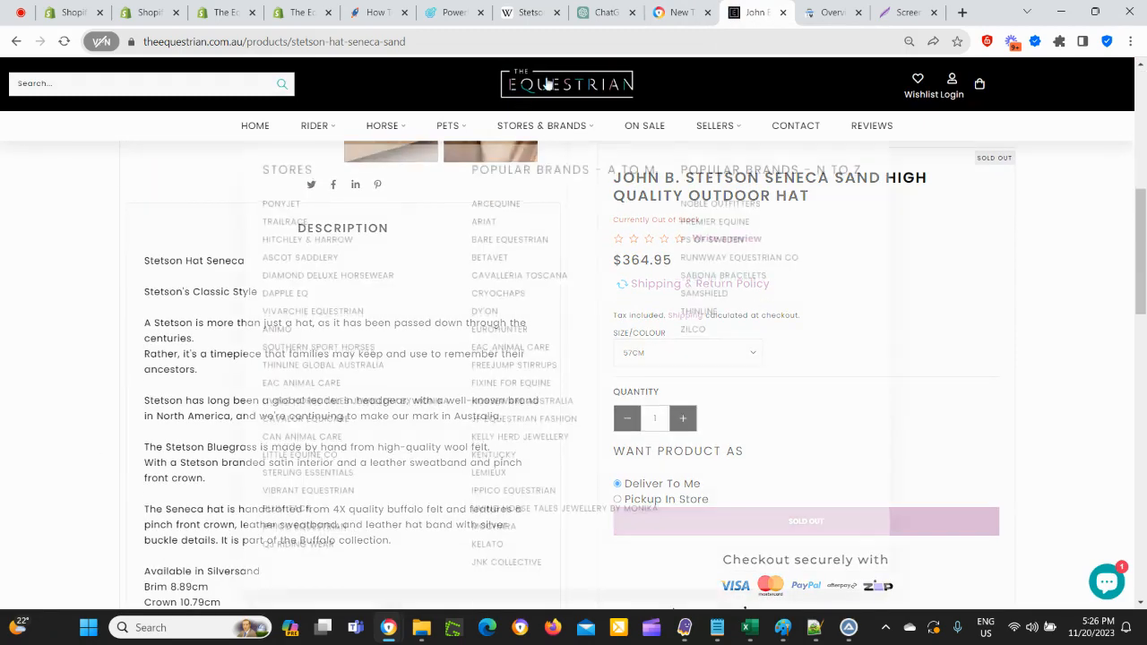
Step: Return to OptizenAI's product selection and search for products by the tag "stetson"
{"action": "left_click", "coordinate": [313, 18]}
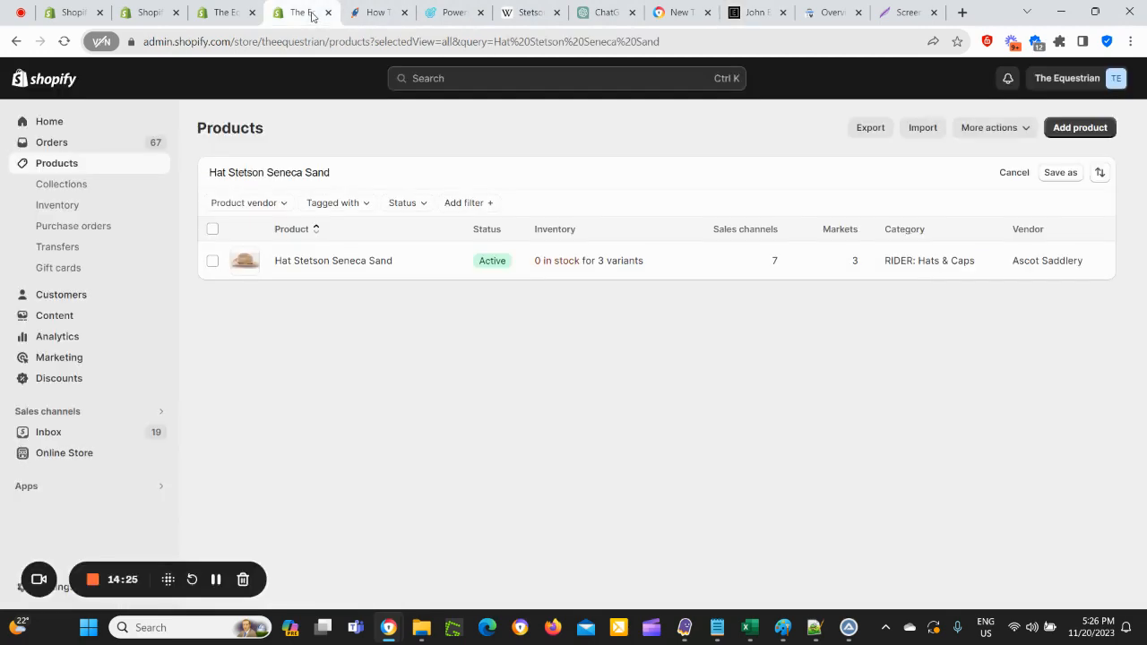
{"action": "left_click", "coordinate": [224, 12]}
{"action": "scroll", "coordinate": [570, 397], "scroll_direction": "down", "scroll_amount": 2}
{"action": "scroll", "coordinate": [570, 397], "scroll_direction": "up", "scroll_amount": 5}
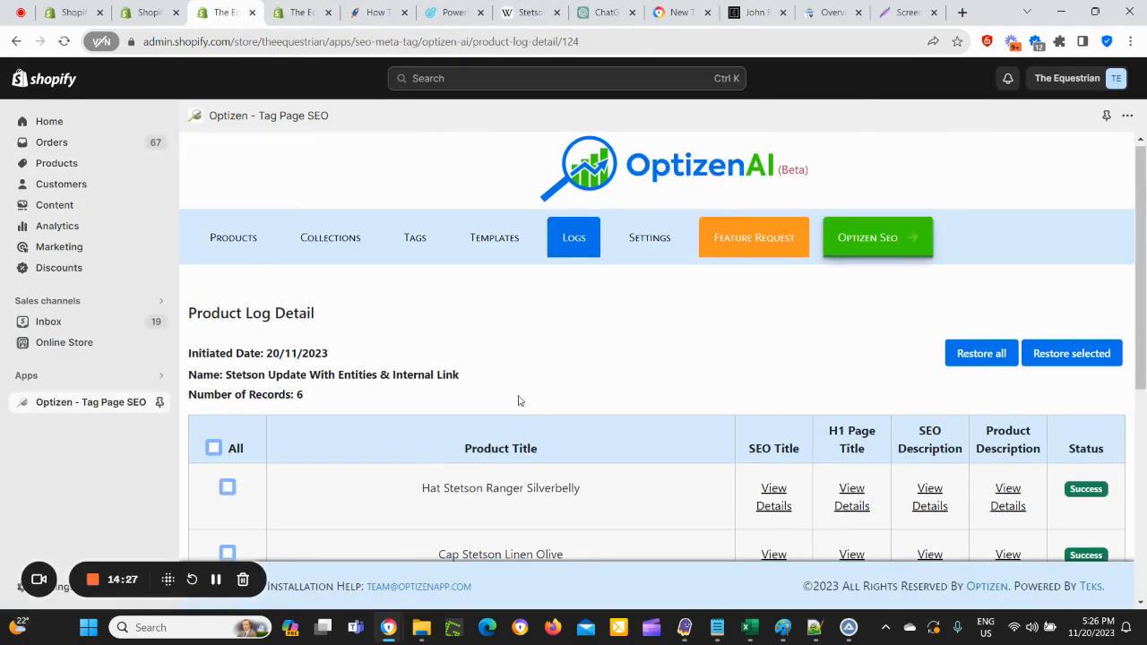
{"action": "left_click", "coordinate": [236, 243]}
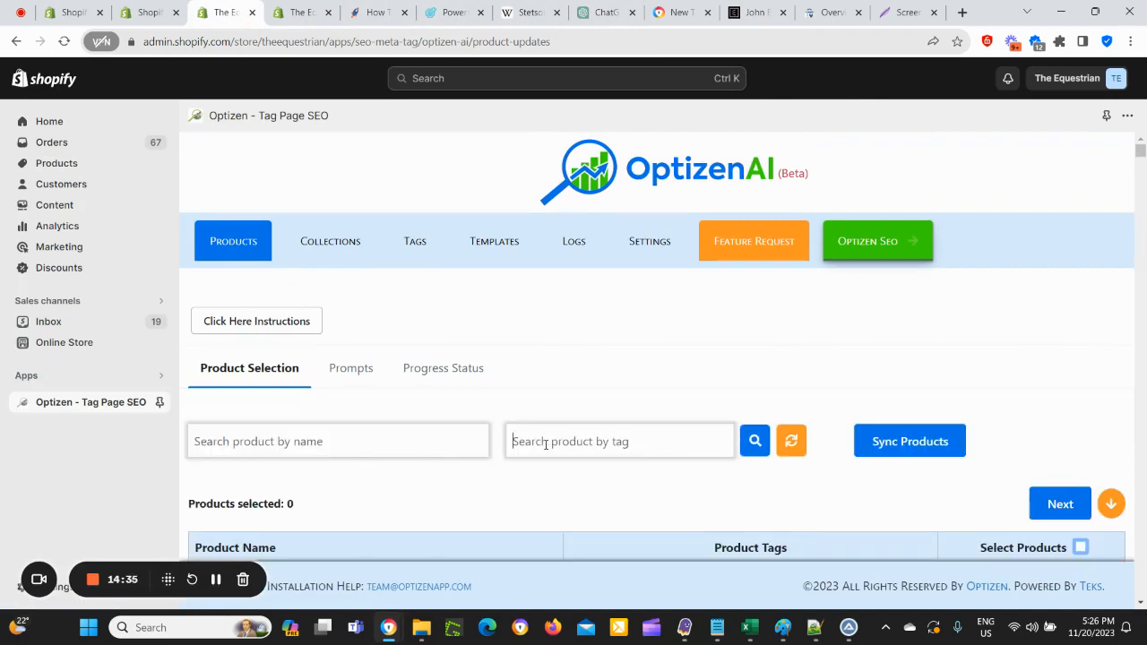
{"action": "type", "text": "stetson"}
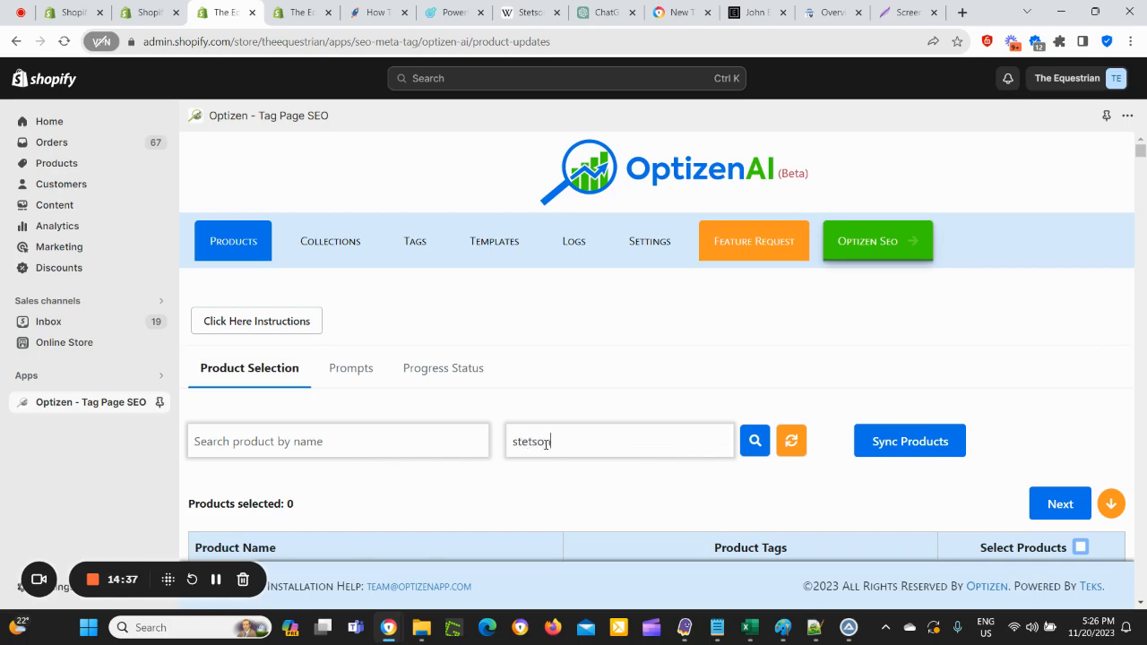
{"action": "left_click", "coordinate": [756, 440]}
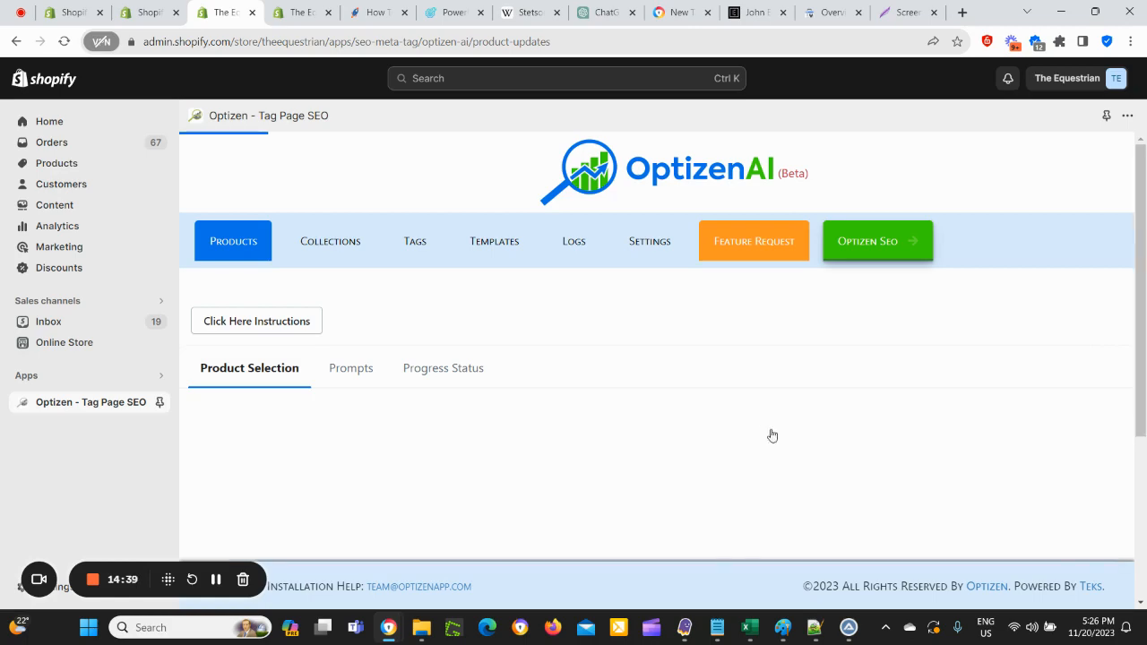
Step: Select all the listed Stetson products and continue to the prompts setup
{"action": "scroll", "coordinate": [695, 429], "scroll_direction": "down", "scroll_amount": 4}
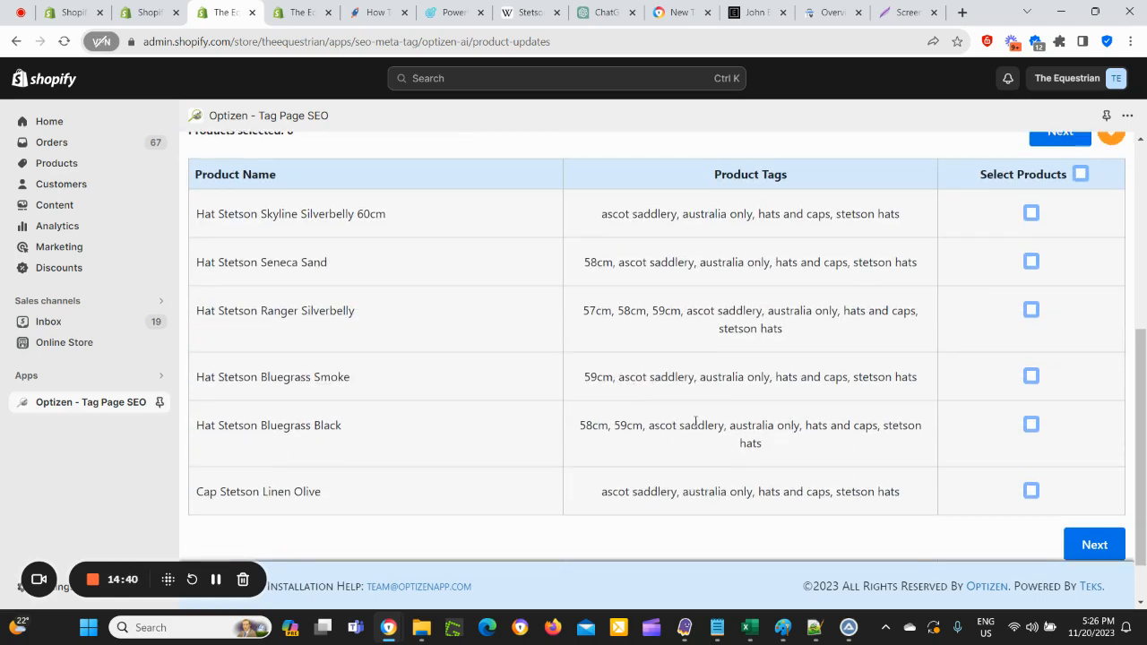
{"action": "left_click", "coordinate": [1082, 176]}
{"action": "left_click", "coordinate": [1095, 545]}
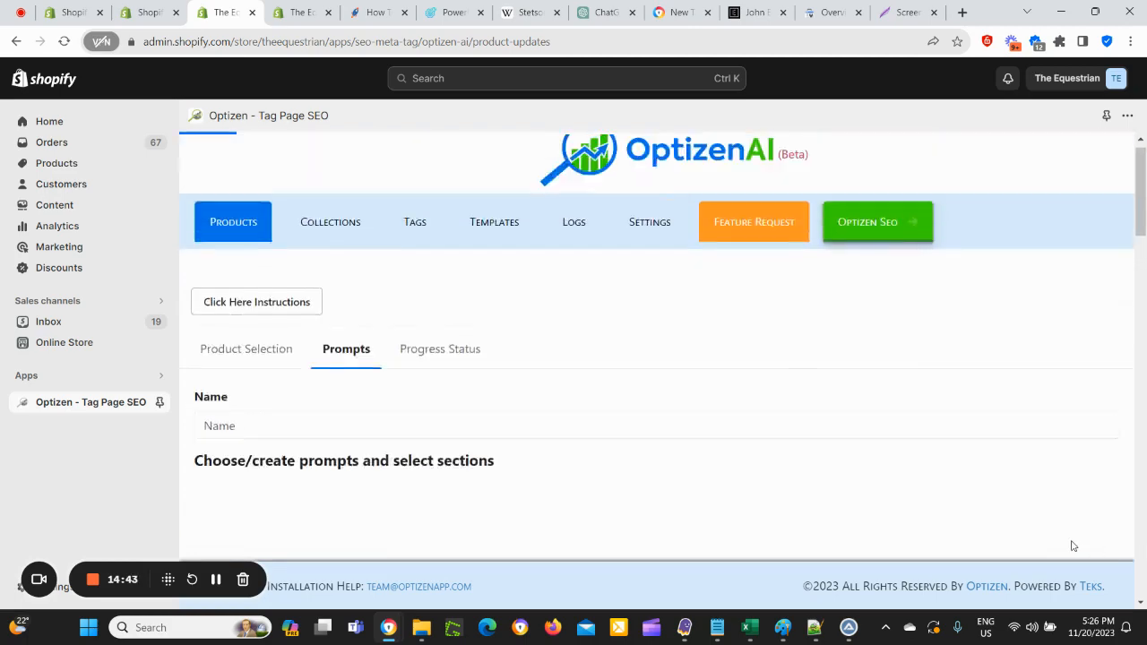
Step: Name the update "Stetson Description With Entities & Internal Links"
{"action": "scroll", "coordinate": [226, 434], "scroll_direction": "down", "scroll_amount": 3}
{"action": "scroll", "coordinate": [284, 314], "scroll_direction": "up", "scroll_amount": 3}
{"action": "left_click", "coordinate": [276, 363]}
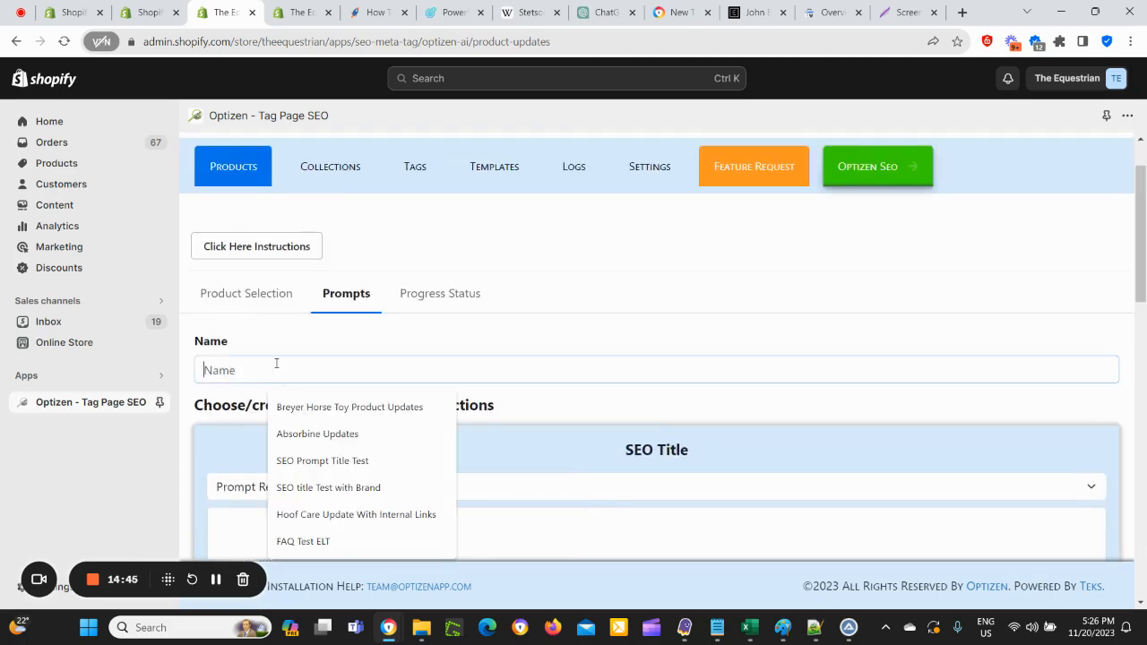
{"action": "type", "text": "Stet"}
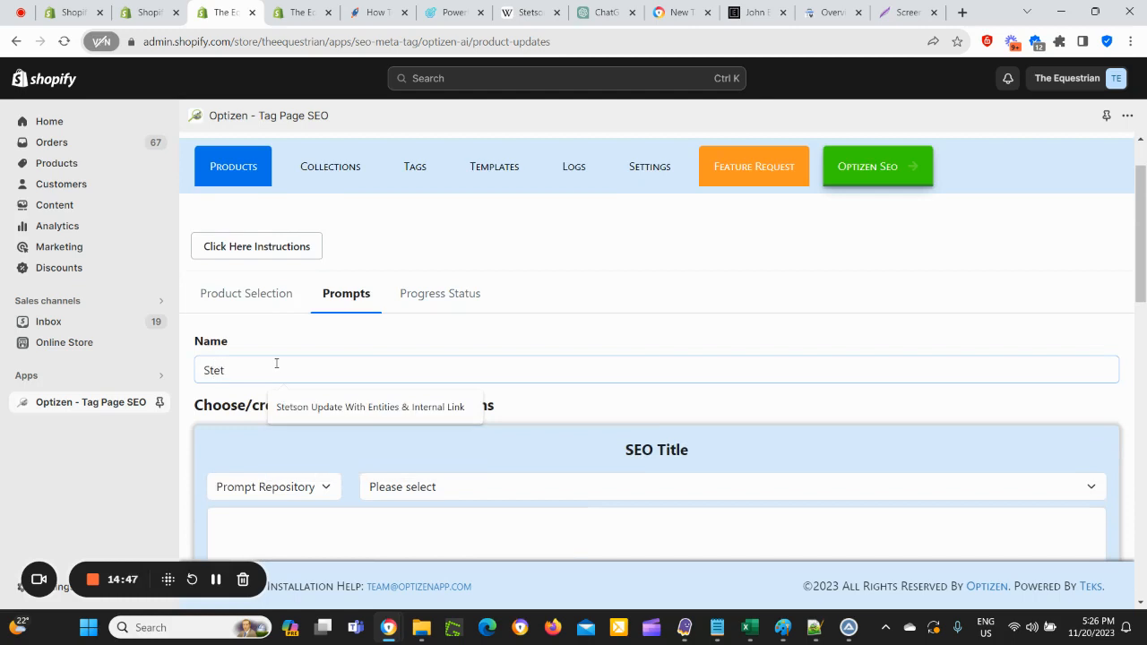
{"action": "type", "text": "son Descrtpion"}
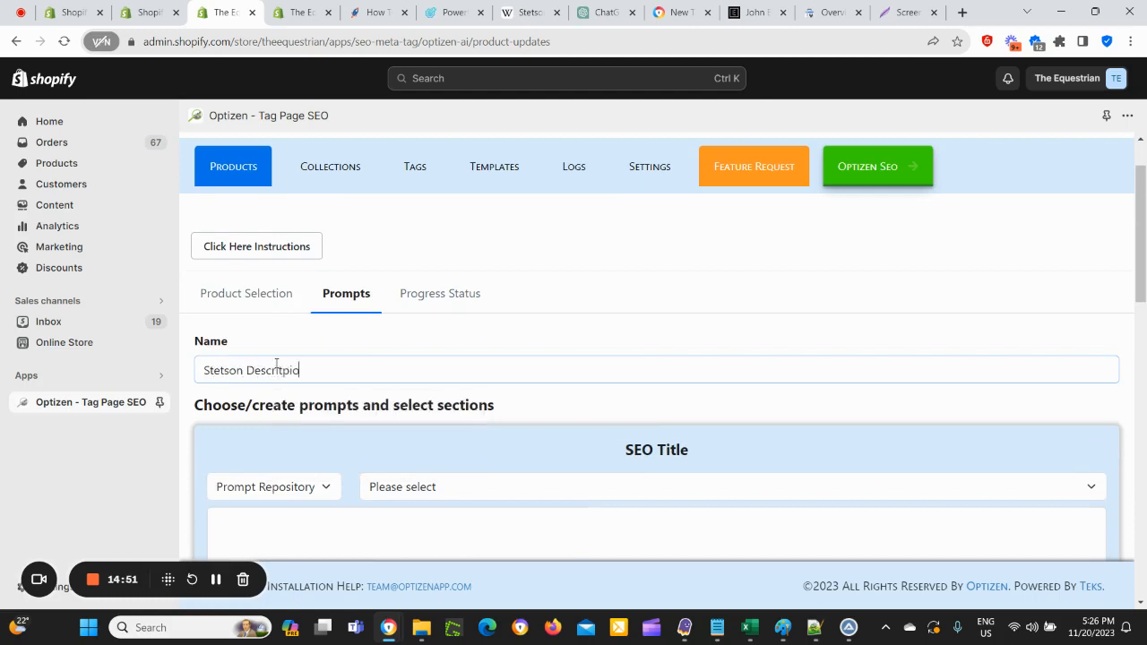
{"action": "key", "text": "BackSpace"}
{"action": "key", "text": "BackSpace"}
{"action": "key", "text": "BackSpace"}
{"action": "key", "text": "BackSpace"}
{"action": "key", "text": "BackSpace"}
{"action": "key", "text": "BackSpace"}
{"action": "type", "text": "iption With Entities &"}
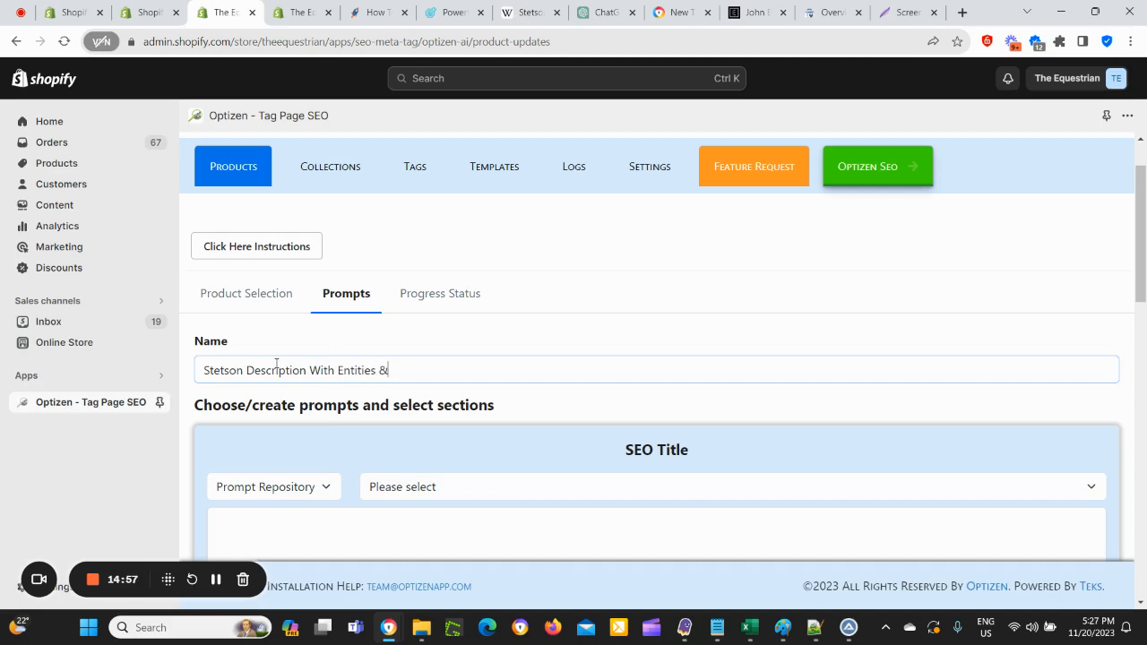
{"action": "type", "text": " INternal Links"}
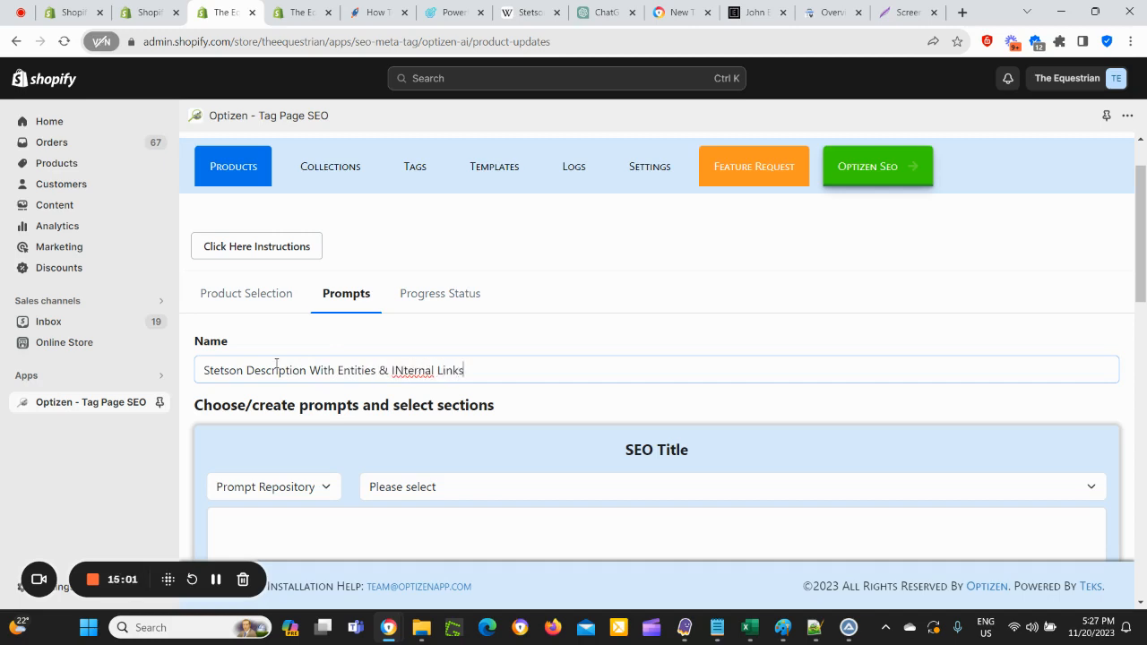
{"action": "right_click", "coordinate": [401, 370]}
{"action": "left_click", "coordinate": [438, 380]}
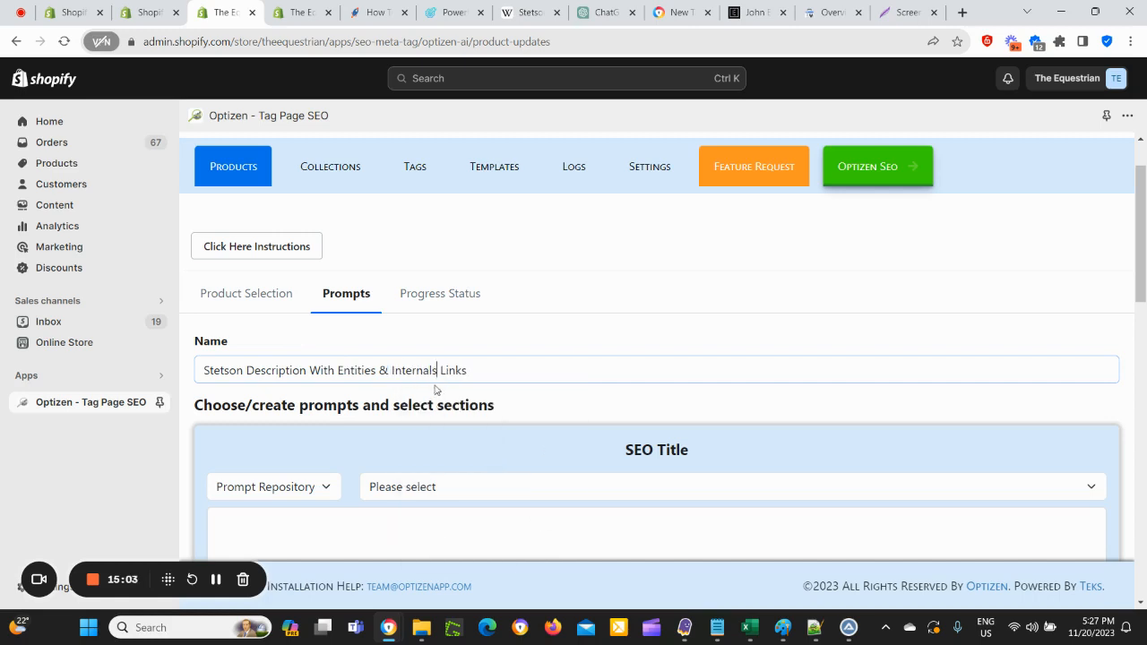
{"action": "key", "text": "BackSpace"}
{"action": "scroll", "coordinate": [439, 380], "scroll_direction": "down", "scroll_amount": 3}
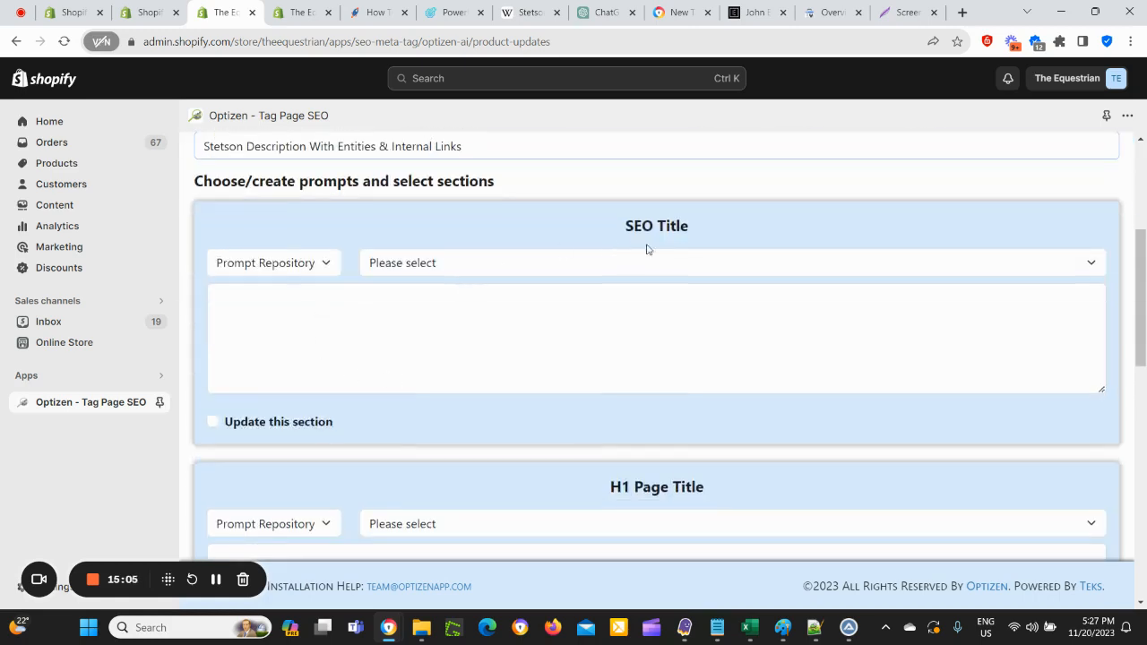
Step: Mark the Product Description section to be included in the update
{"action": "scroll", "coordinate": [658, 466], "scroll_direction": "down", "scroll_amount": 6}
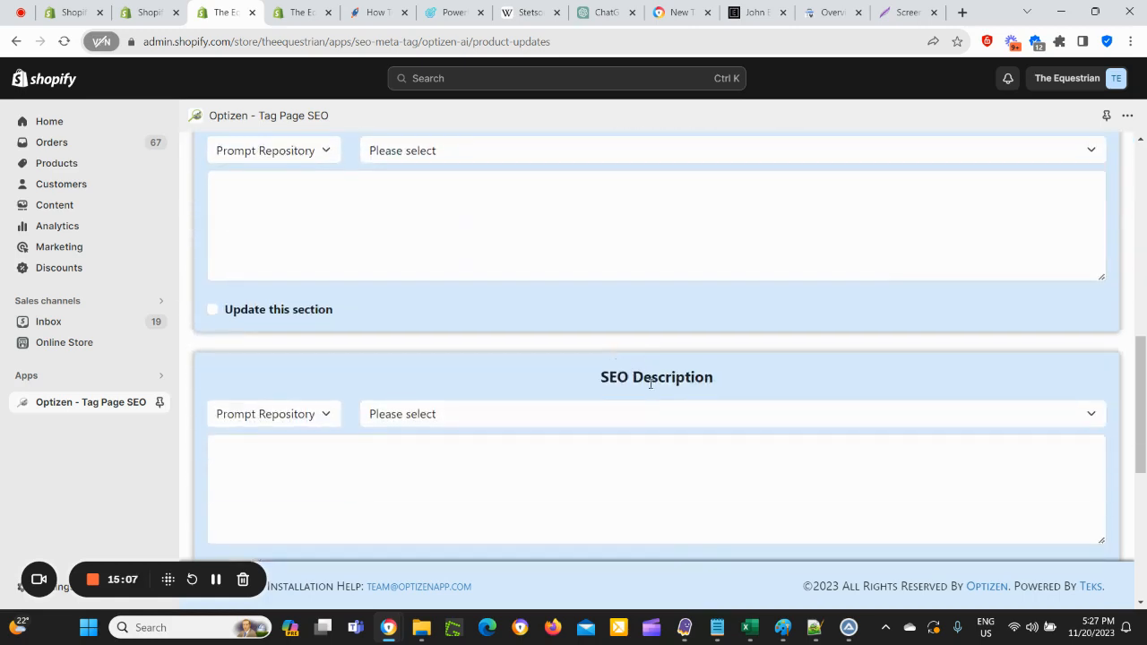
{"action": "scroll", "coordinate": [631, 292], "scroll_direction": "down", "scroll_amount": 2}
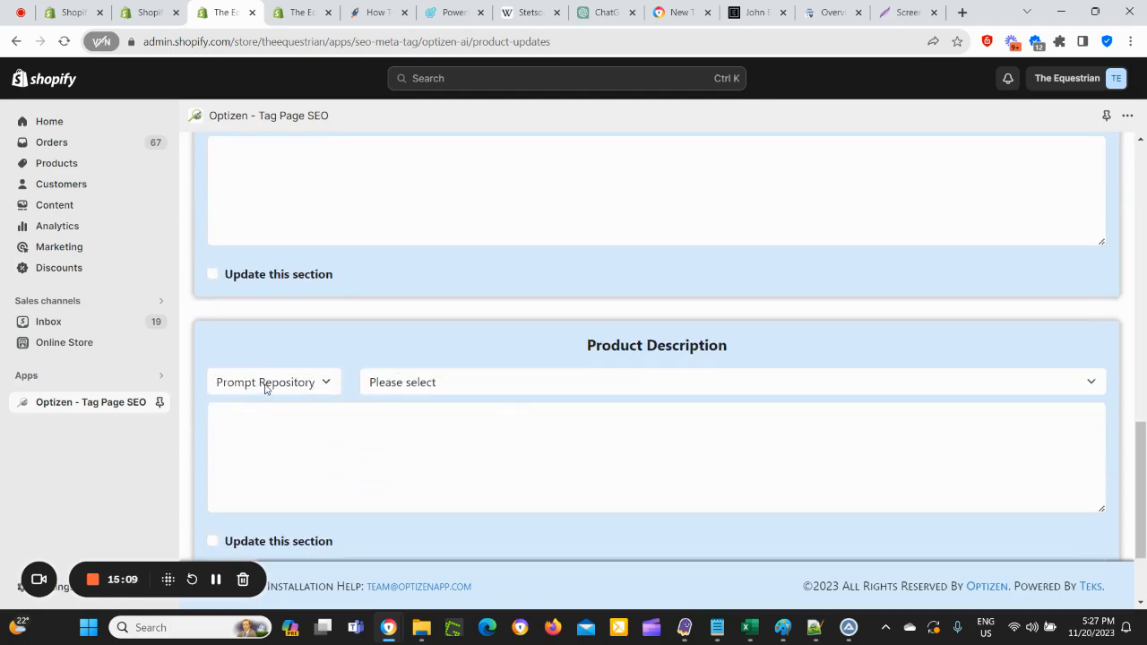
{"action": "scroll", "coordinate": [240, 450], "scroll_direction": "down", "scroll_amount": 1}
{"action": "left_click", "coordinate": [213, 466]}
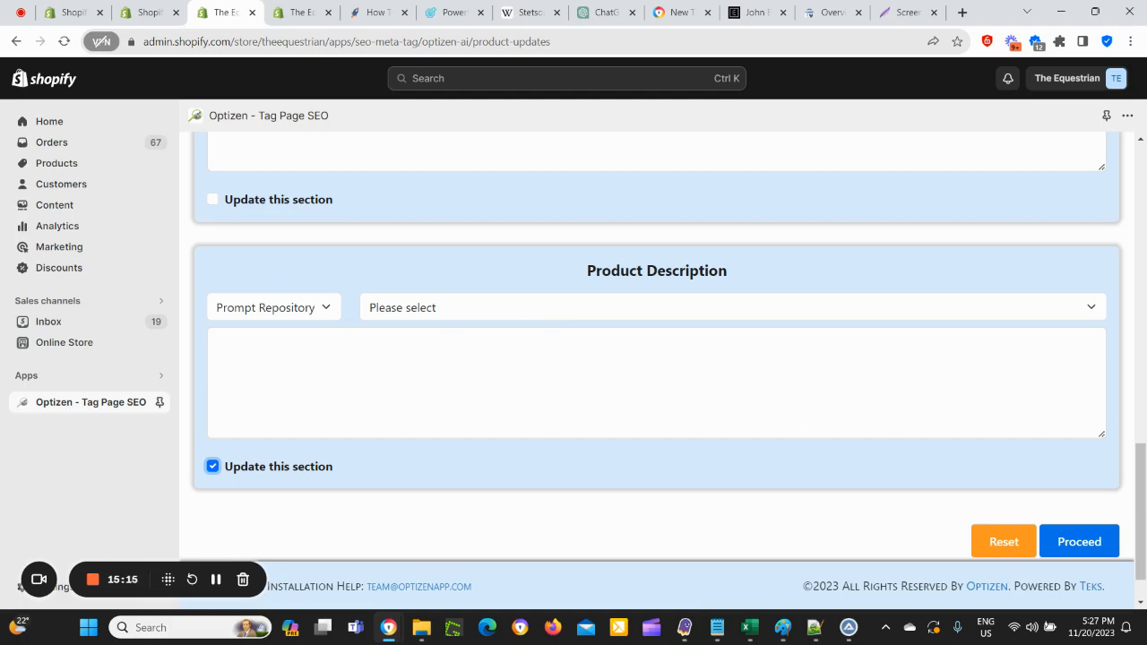
Step: Look through the Prompt Repository's ready-made product description prompts and the available prompt sources
{"action": "key", "text": "alt+Tab"}
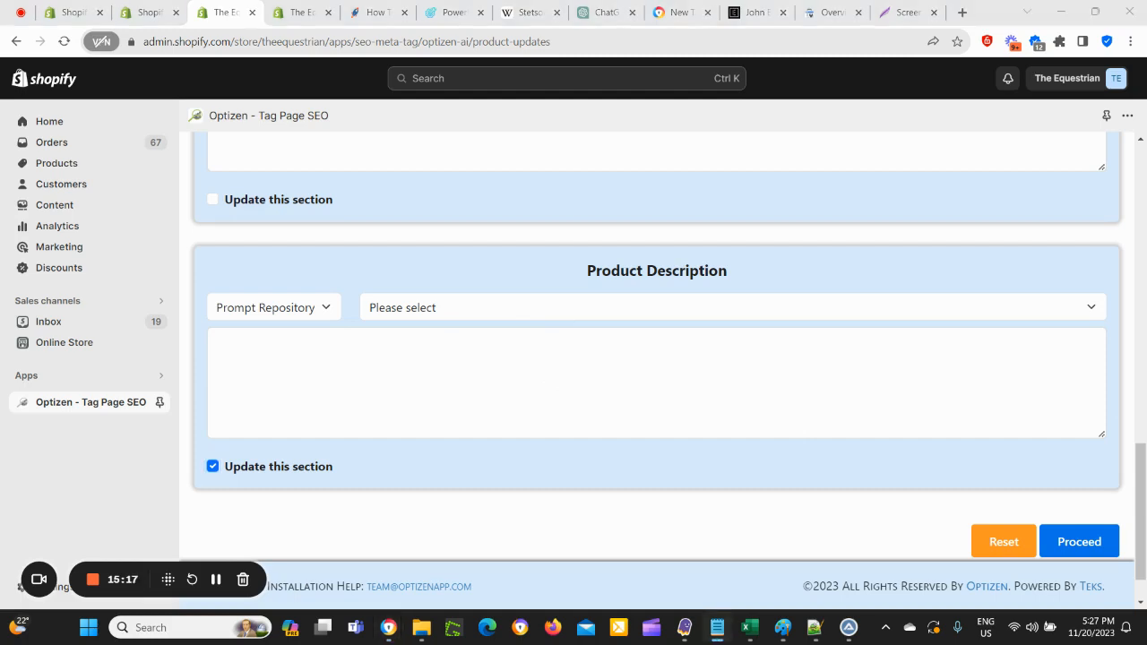
{"action": "left_click", "coordinate": [430, 313]}
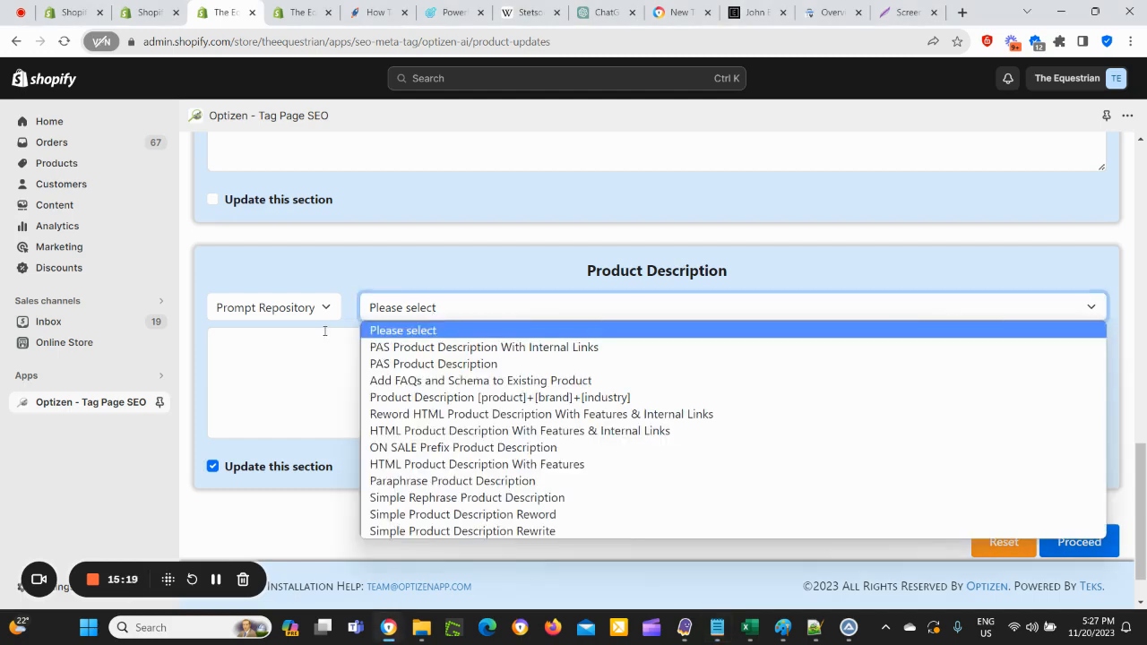
{"action": "left_click", "coordinate": [325, 331]}
{"action": "left_click", "coordinate": [276, 312]}
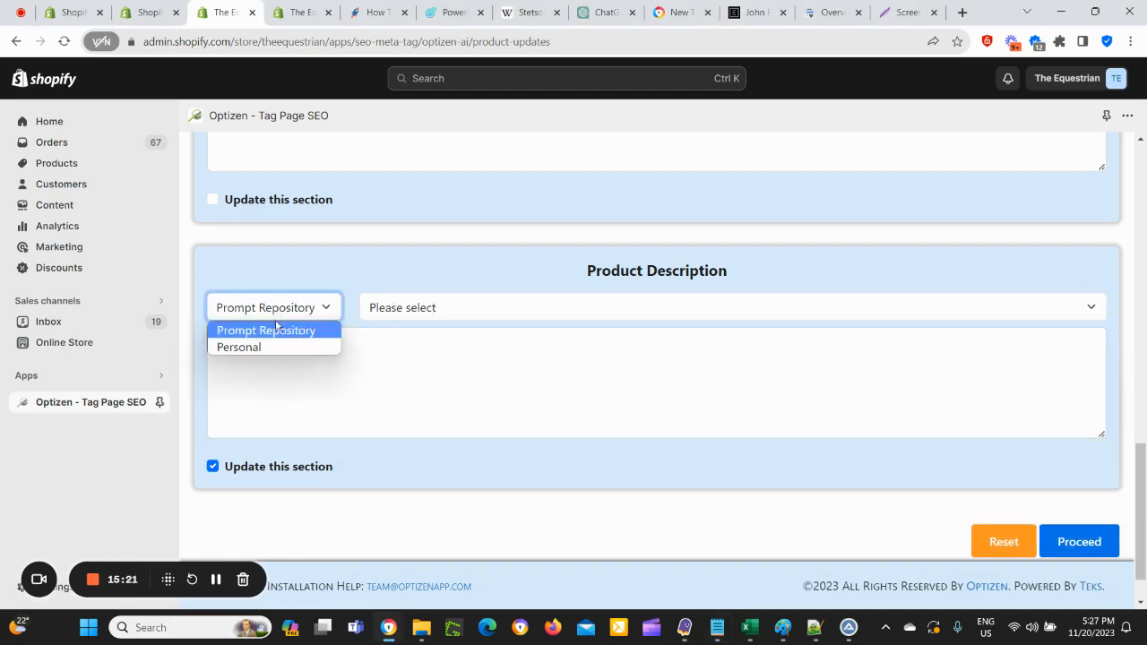
{"action": "left_click", "coordinate": [415, 312]}
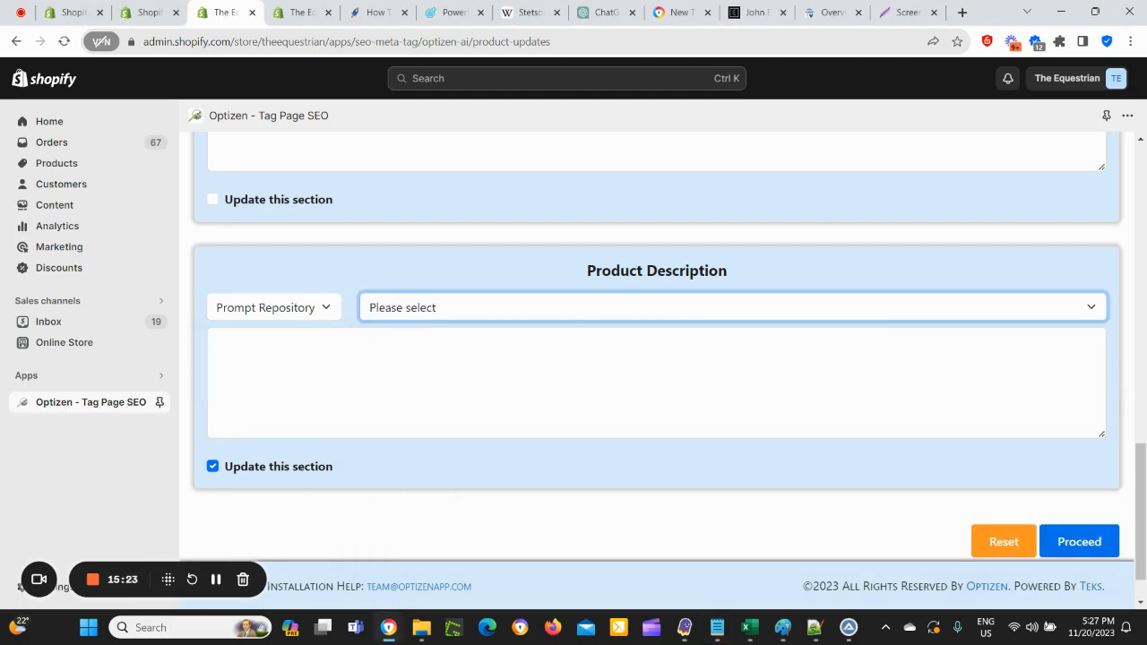
Step: Paste the prepared SEO copywriter prompt from the notes into the Product Description prompt and read through it
{"action": "key", "text": "alt+Tab"}
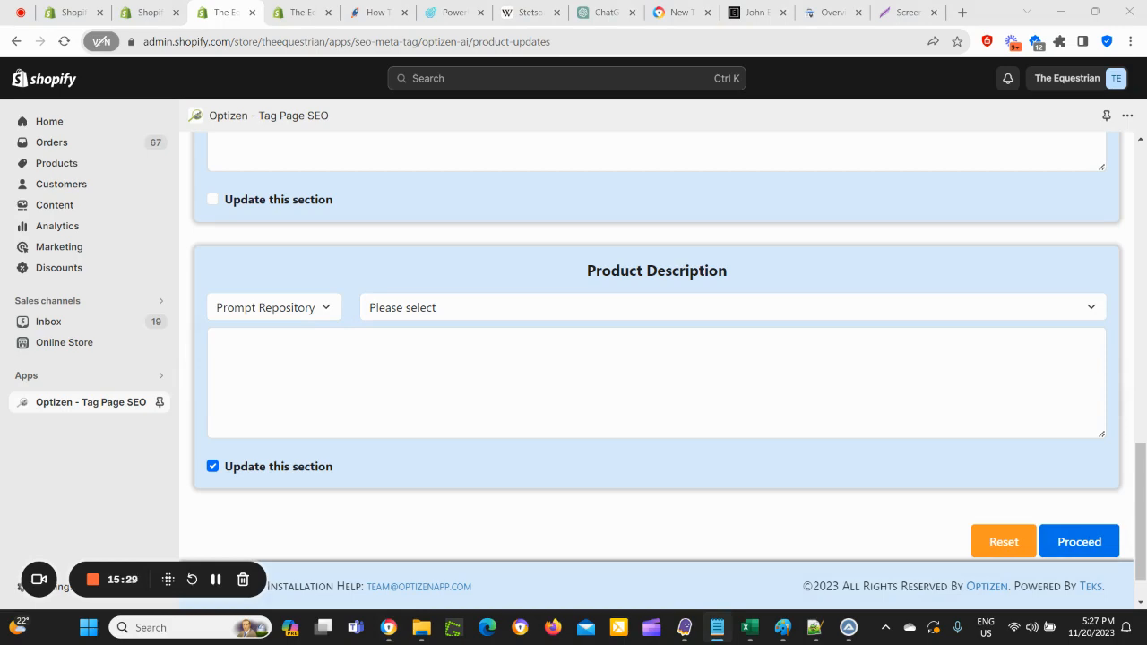
{"action": "left_click", "coordinate": [278, 341]}
{"action": "key", "text": "ctrl+v"}
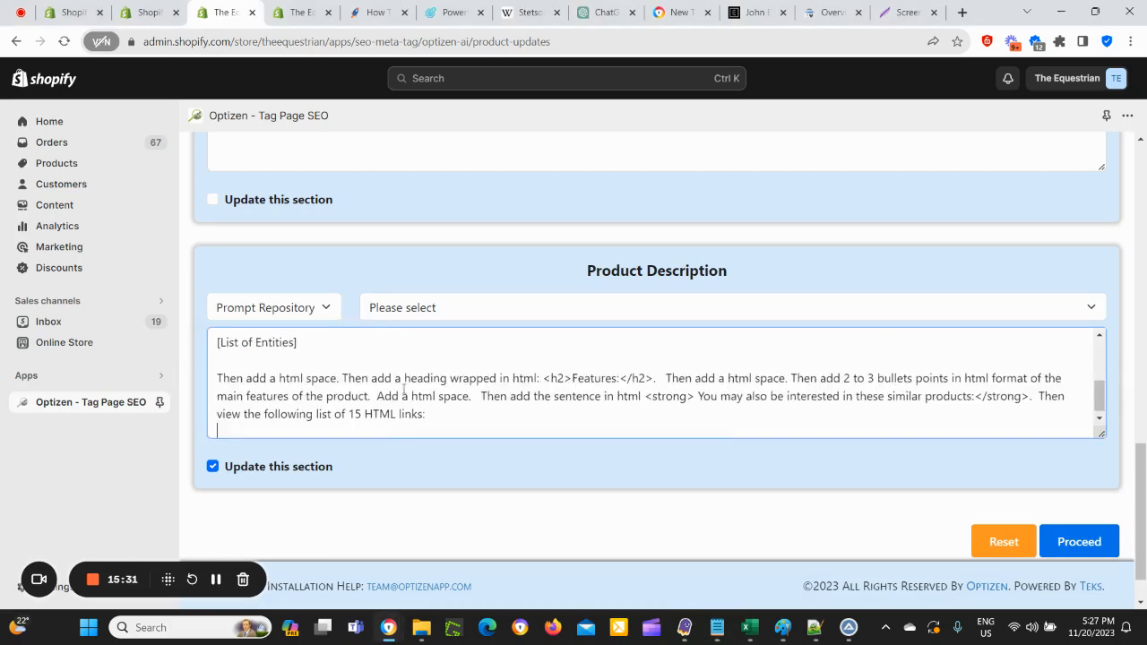
{"action": "scroll", "coordinate": [384, 391], "scroll_direction": "up", "scroll_amount": 5}
{"action": "scroll", "coordinate": [383, 391], "scroll_direction": "down", "scroll_amount": 2}
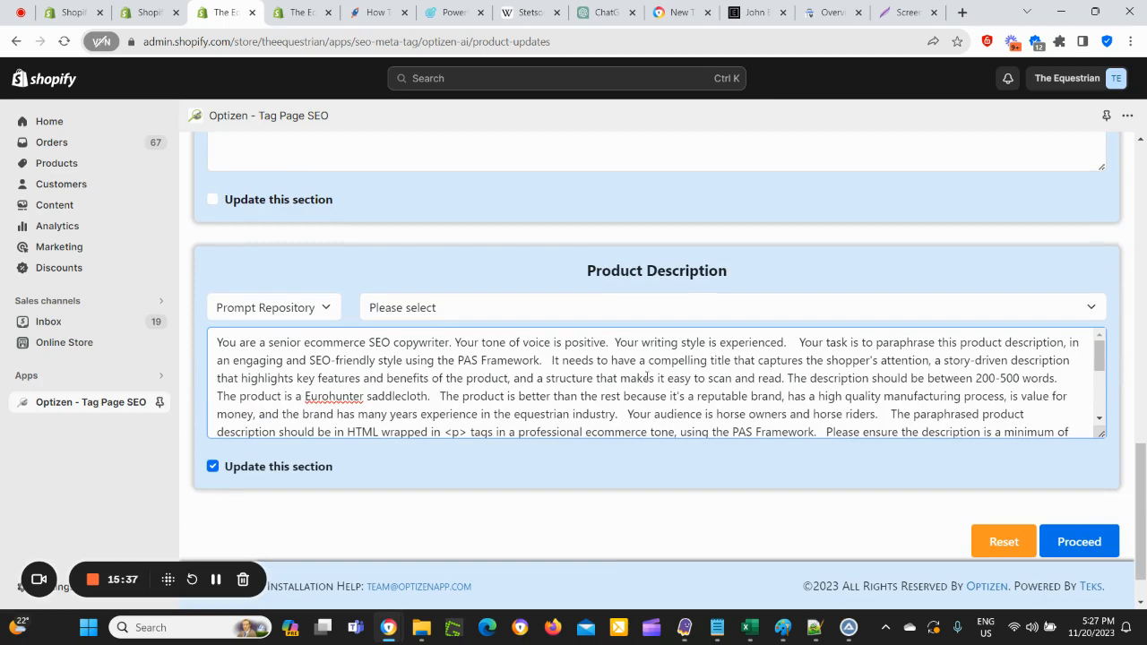
{"action": "scroll", "coordinate": [832, 376], "scroll_direction": "down", "scroll_amount": 3}
{"action": "scroll", "coordinate": [783, 402], "scroll_direction": "up", "scroll_amount": 3}
{"action": "scroll", "coordinate": [523, 395], "scroll_direction": "up", "scroll_amount": 2}
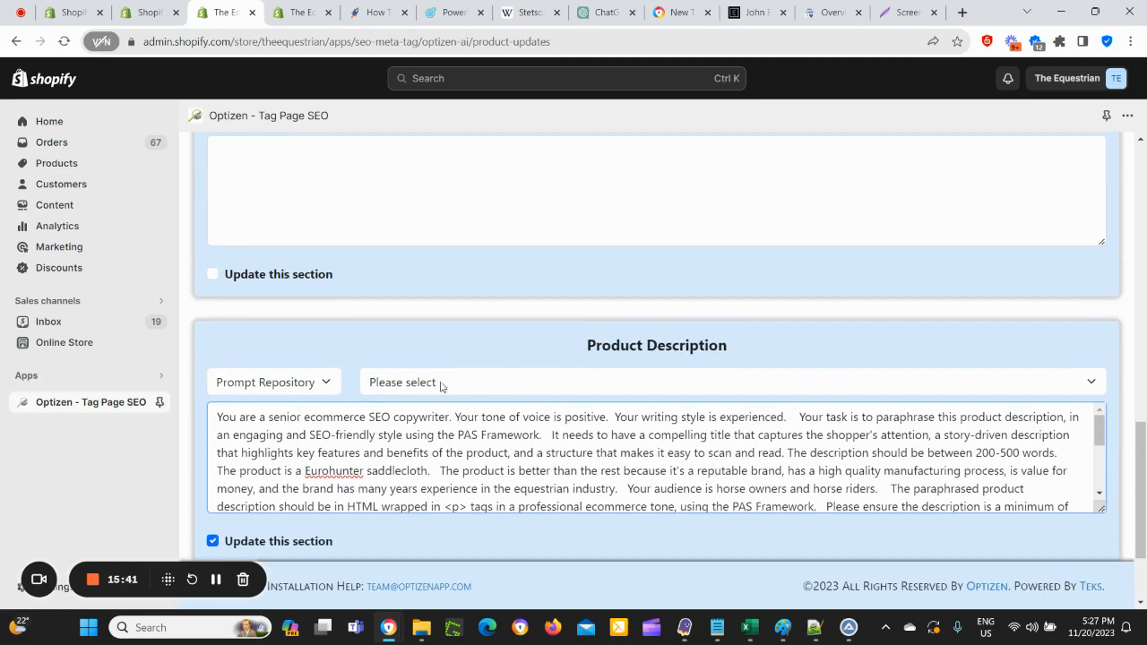
{"action": "scroll", "coordinate": [441, 387], "scroll_direction": "down", "scroll_amount": 2}
{"action": "scroll", "coordinate": [538, 334], "scroll_direction": "up", "scroll_amount": 1}
{"action": "scroll", "coordinate": [523, 337], "scroll_direction": "down", "scroll_amount": 1}
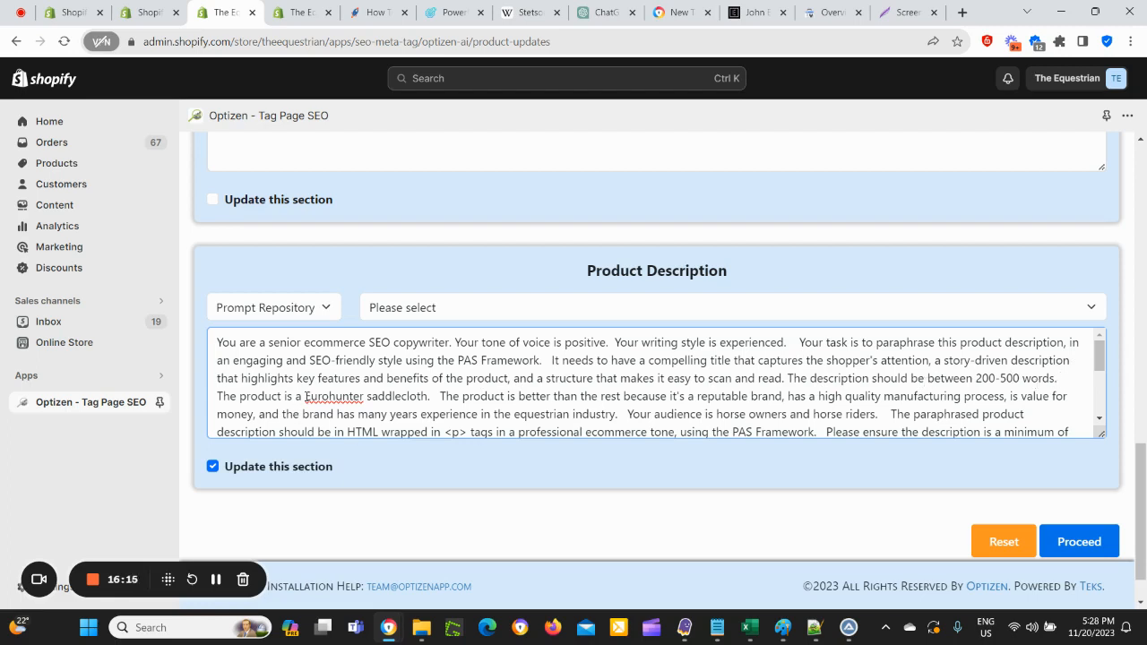
Step: Replace "Eurohunter saddlecloth" with "Stetson hat" as the product in the description prompt
{"action": "left_click_drag", "start_coordinate": [305, 396], "coordinate": [363, 403]}
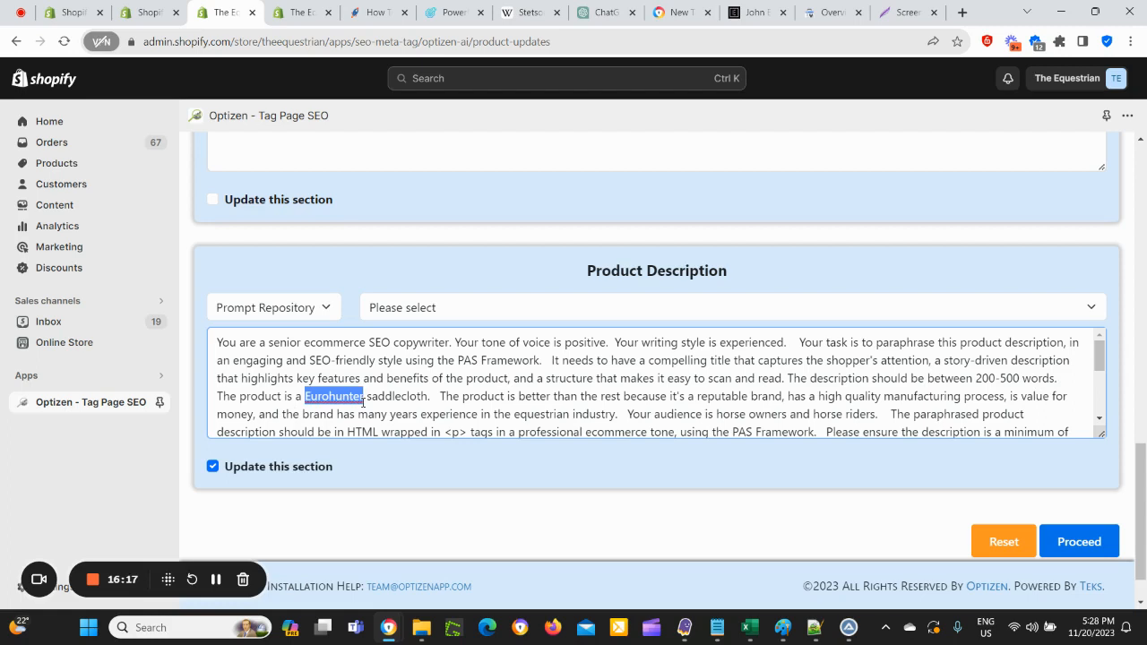
{"action": "type", "text": "Stetson ha"}
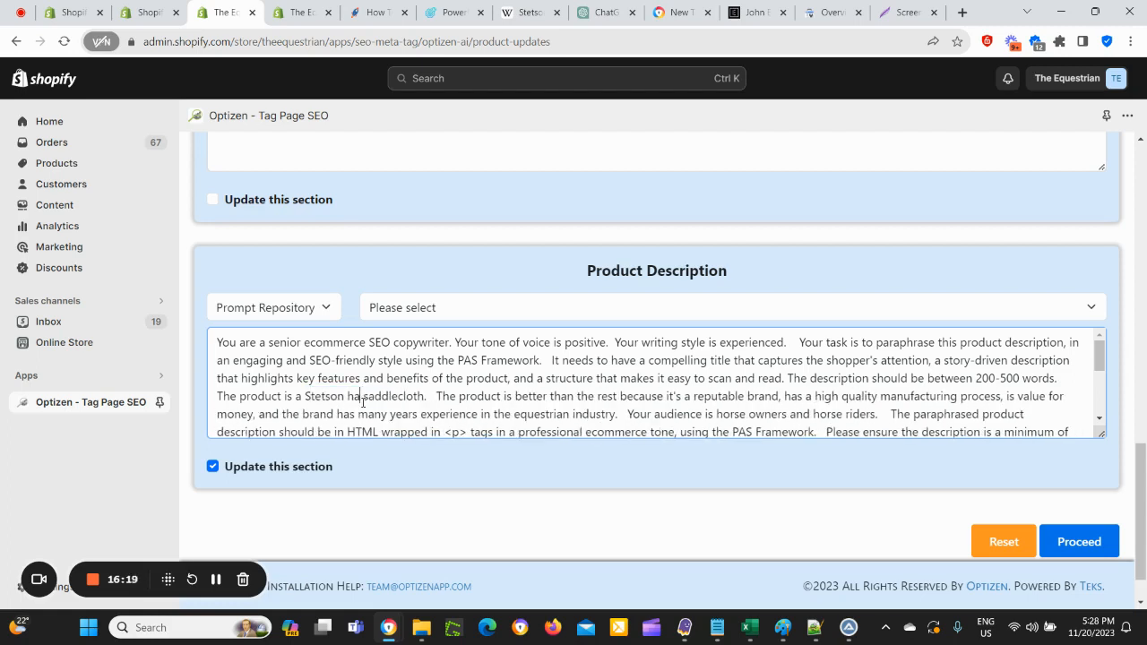
{"action": "type", "text": "t"}
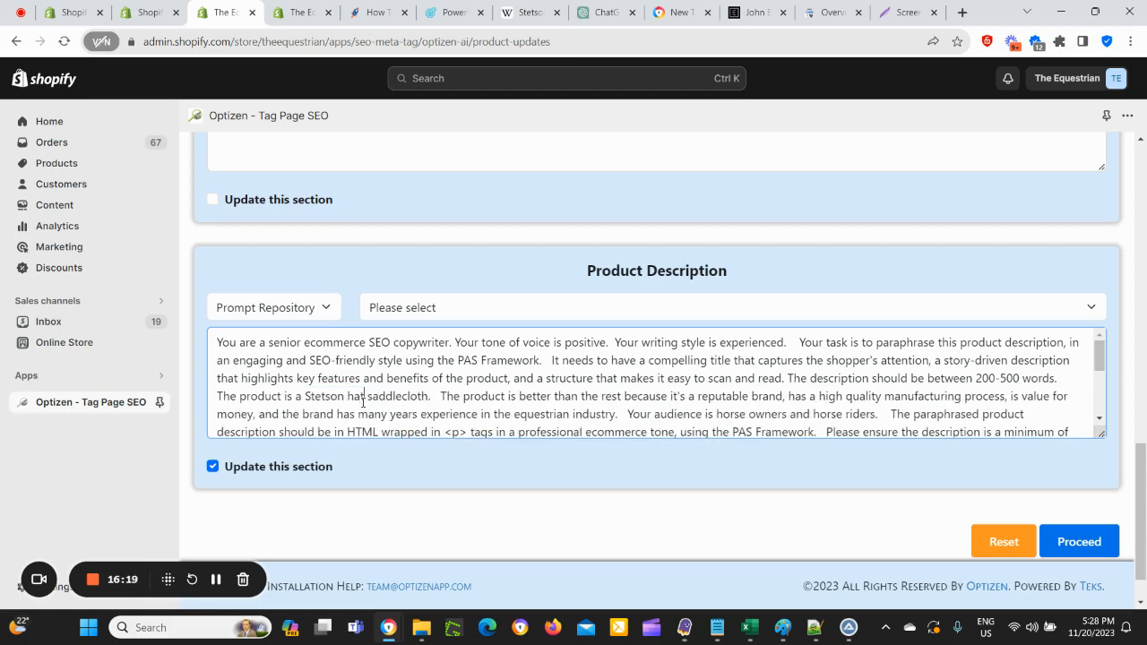
{"action": "left_click", "coordinate": [429, 396]}
{"action": "key", "text": "BackSpace"}
{"action": "key", "text": "BackSpace"}
{"action": "key", "text": "BackSpace"}
{"action": "key", "text": "BackSpace"}
{"action": "key", "text": "BackSpace"}
{"action": "key", "text": "BackSpace"}
{"action": "key", "text": "BackSpace"}
{"action": "key", "text": "BackSpace"}
{"action": "key", "text": "BackSpace"}
{"action": "key", "text": "BackSpace"}
{"action": "key", "text": "BackSpace"}
{"action": "key", "text": "BackSpace"}
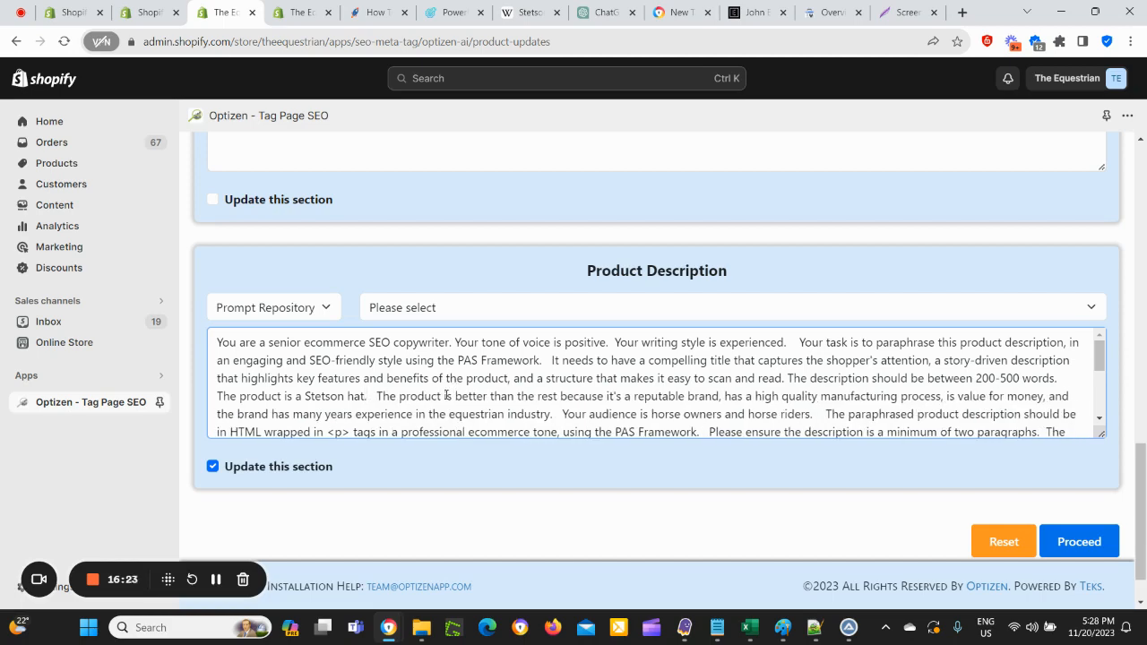
Step: Change the industry in the description prompt from "equestrian" to "cowboy hat"
{"action": "scroll", "coordinate": [598, 382], "scroll_direction": "down", "scroll_amount": 2}
{"action": "scroll", "coordinate": [601, 384], "scroll_direction": "up", "scroll_amount": 2}
{"action": "left_click_drag", "start_coordinate": [1102, 435], "coordinate": [1102, 563]}
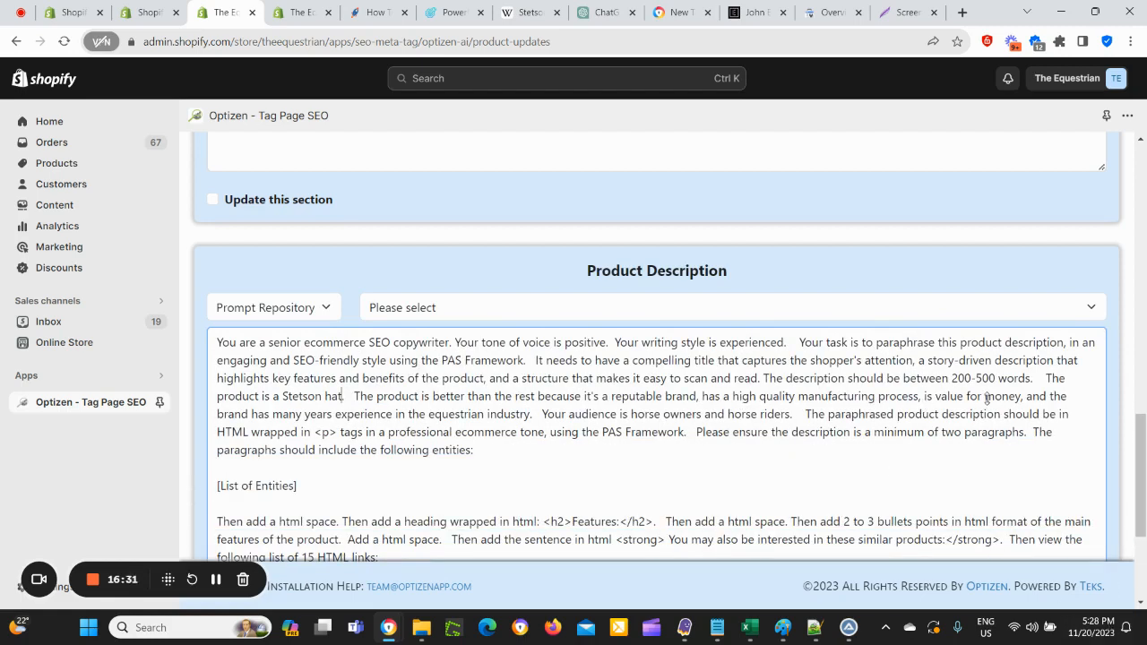
{"action": "left_click", "coordinate": [485, 413]}
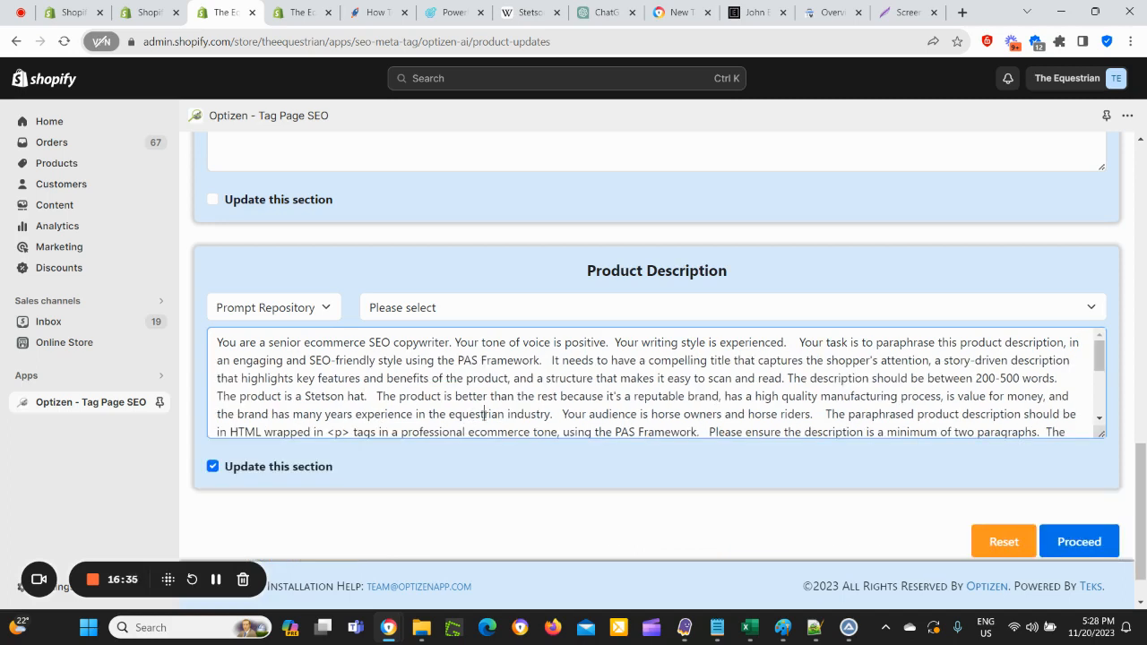
{"action": "key", "text": "BackSpace"}
{"action": "key", "text": "BackSpace"}
{"action": "key", "text": "BackSpace"}
{"action": "key", "text": "BackSpace"}
{"action": "key", "text": "BackSpace"}
{"action": "key", "text": "BackSpace"}
{"action": "key", "text": "BackSpace"}
{"action": "key", "text": "BackSpace"}
{"action": "key", "text": "BackSpace"}
{"action": "key", "text": "BackSpace"}
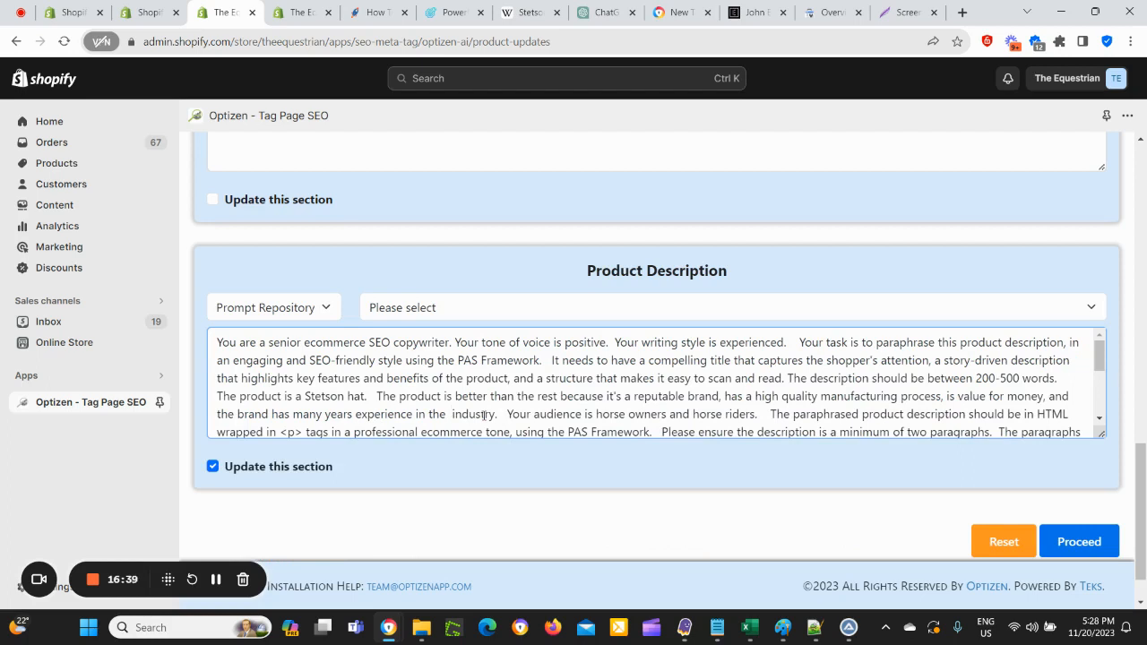
{"action": "type", "text": "cowb"}
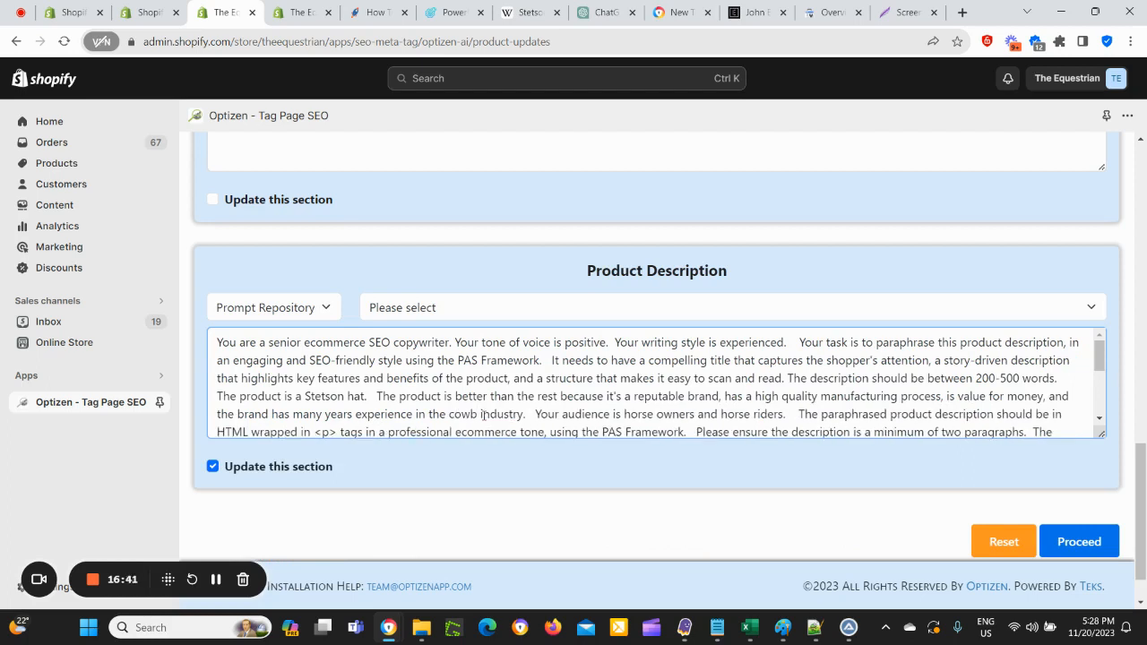
{"action": "type", "text": "oy hat"}
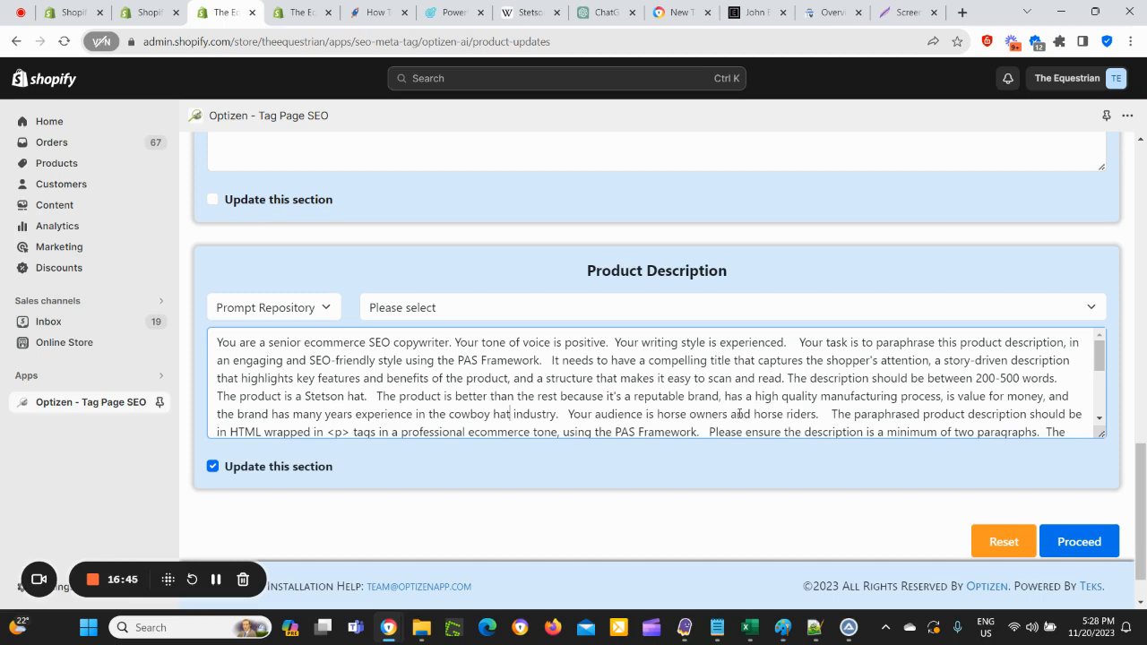
Step: Locate the "[List of Entities]" placeholder in the prompt, then switch to ChatGPT and copy its full numbered list of Stetson entities
{"action": "scroll", "coordinate": [763, 414], "scroll_direction": "down", "scroll_amount": 1}
{"action": "scroll", "coordinate": [818, 427], "scroll_direction": "up", "scroll_amount": 1}
{"action": "scroll", "coordinate": [913, 425], "scroll_direction": "down", "scroll_amount": 2}
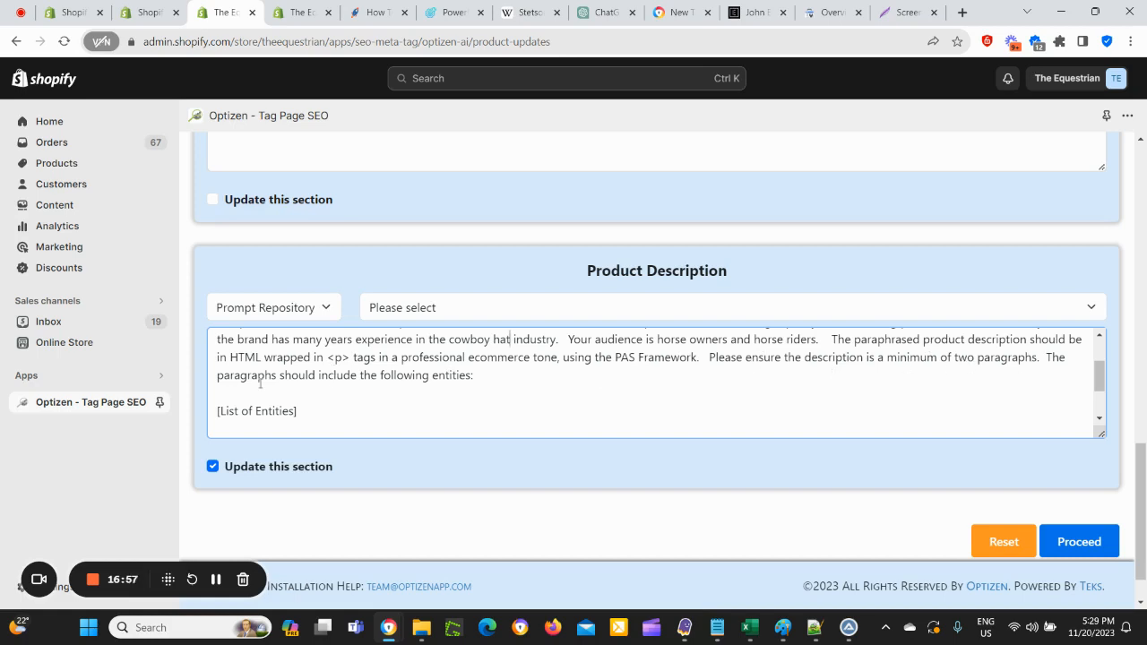
{"action": "scroll", "coordinate": [366, 393], "scroll_direction": "down", "scroll_amount": 2}
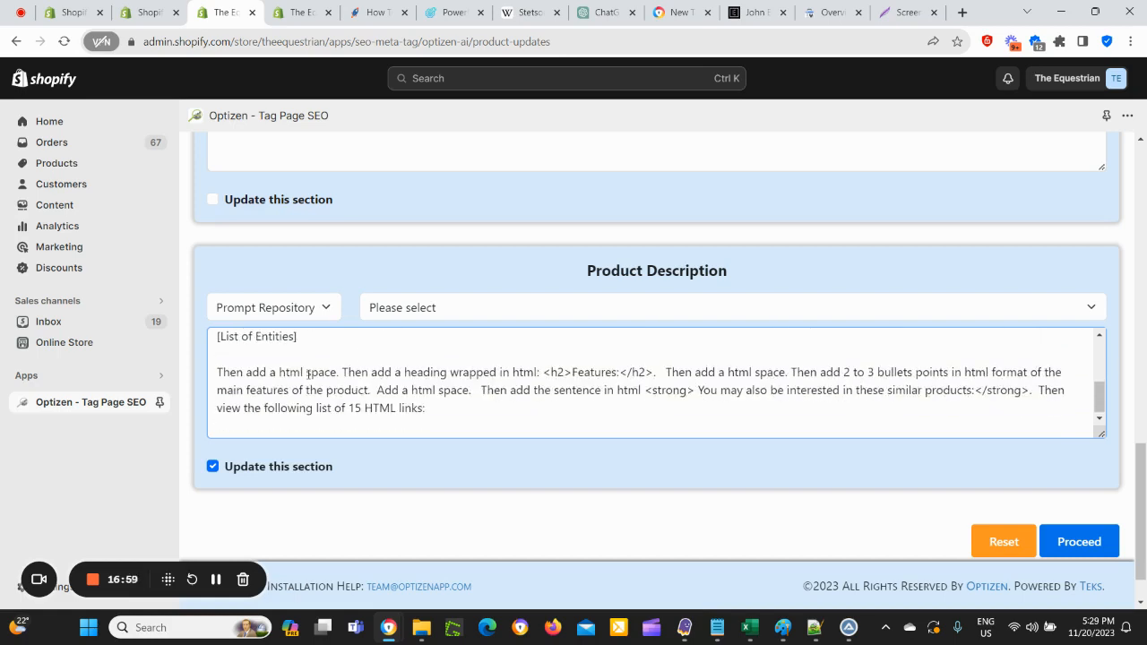
{"action": "left_click", "coordinate": [318, 340]}
{"action": "scroll", "coordinate": [308, 363], "scroll_direction": "up", "scroll_amount": 2}
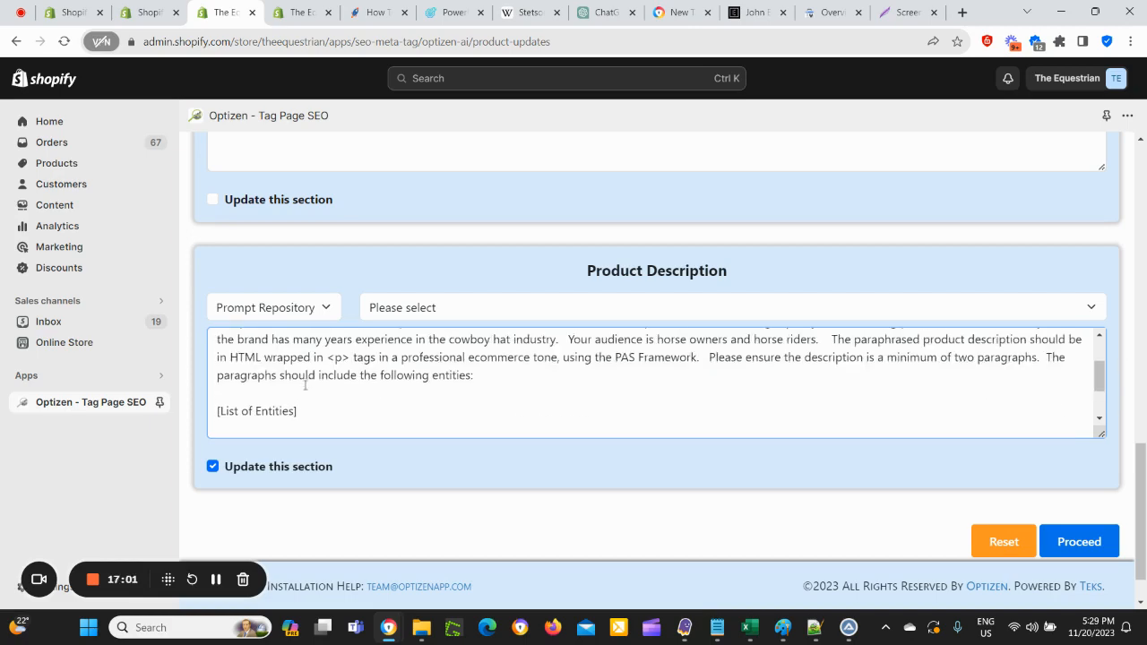
{"action": "left_click", "coordinate": [605, 13]}
{"action": "scroll", "coordinate": [469, 294], "scroll_direction": "up", "scroll_amount": 3}
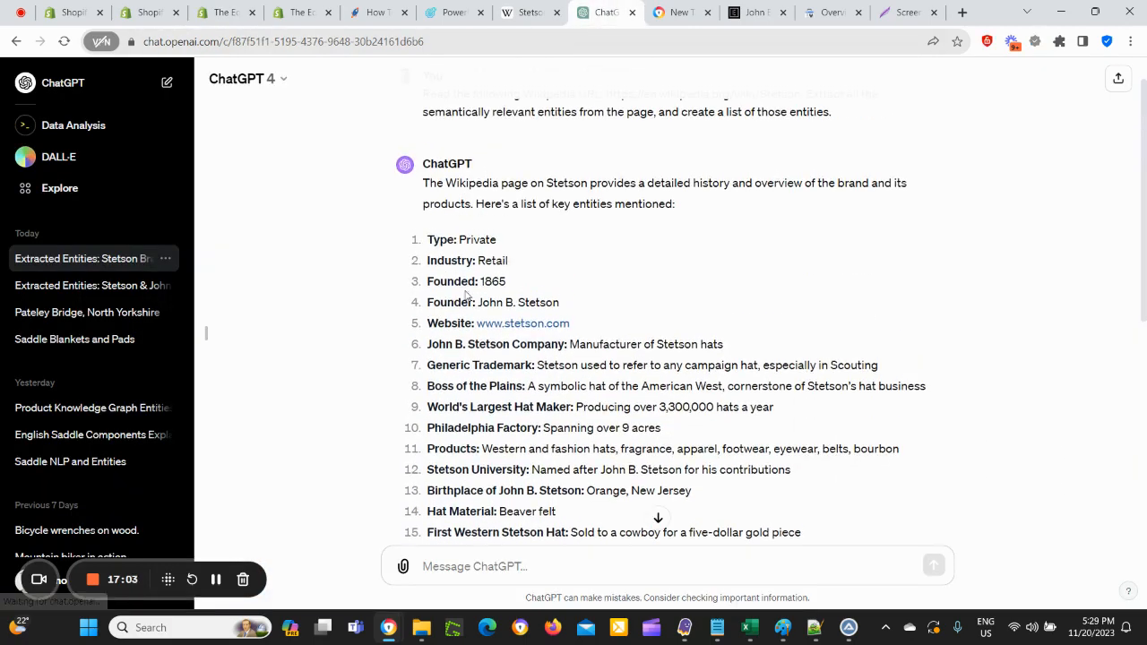
{"action": "left_click_drag", "start_coordinate": [425, 238], "coordinate": [938, 429]}
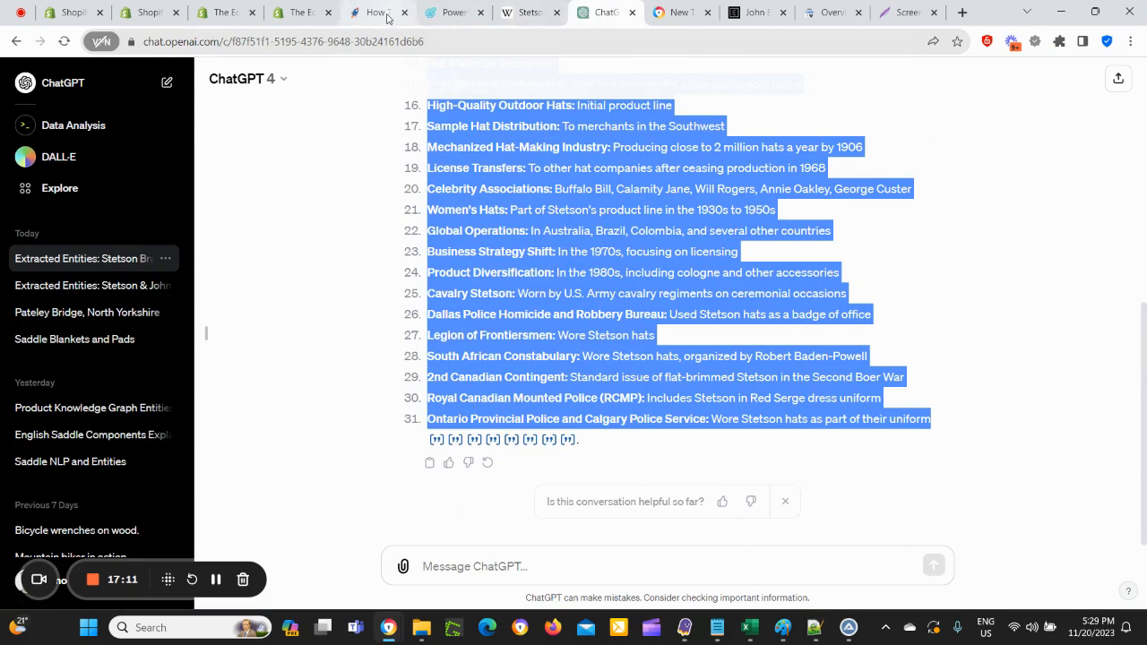
Step: Return to OptizenAI and replace the "[List of Entities]" placeholder with the copied Stetson entities
{"action": "left_click", "coordinate": [280, 13]}
{"action": "left_click", "coordinate": [242, 15]}
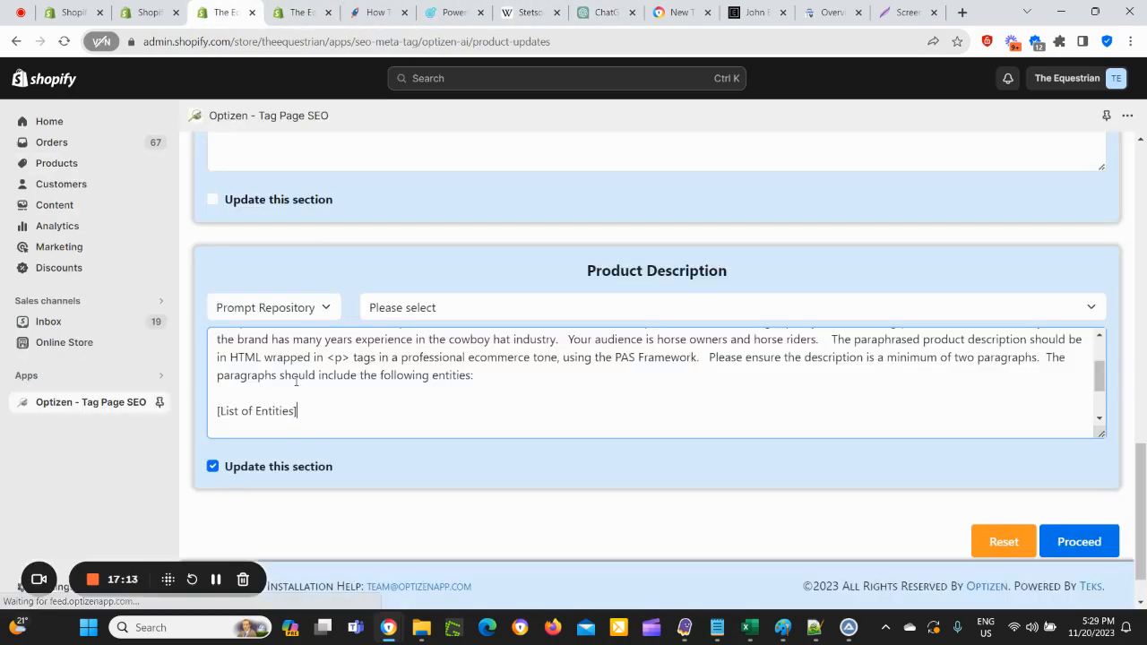
{"action": "left_click_drag", "start_coordinate": [302, 411], "coordinate": [202, 413]}
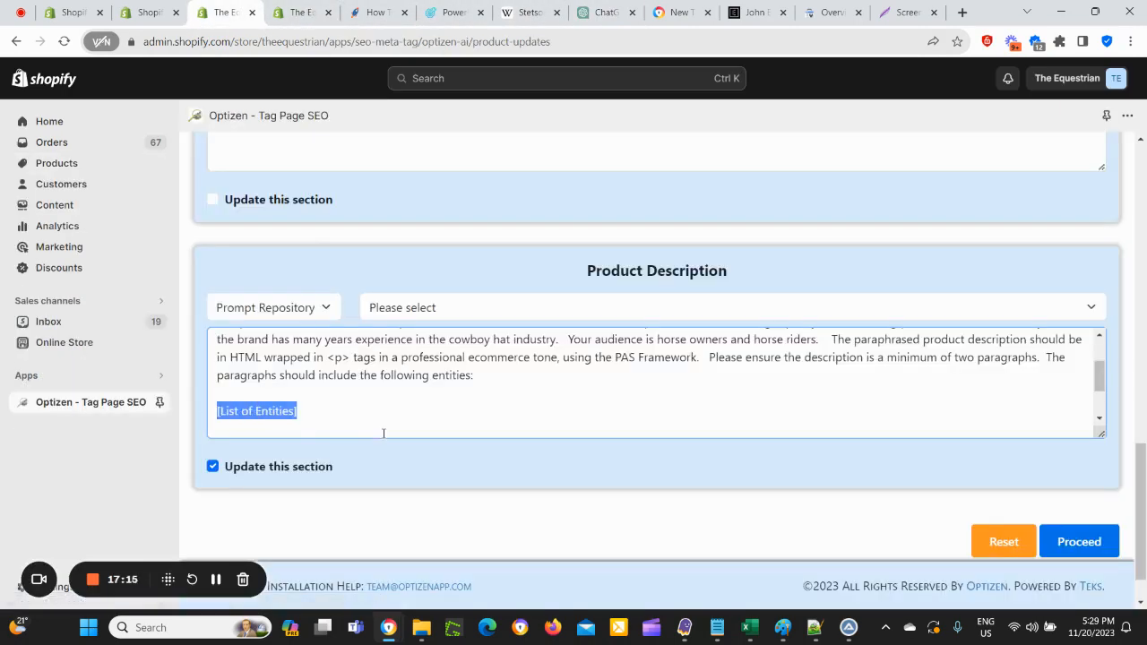
{"action": "key", "text": "ctrl+v"}
Step: Review the pasted entity list in the description prompt, from its introductory sentence through to the features and links instructions
{"action": "scroll", "coordinate": [403, 426], "scroll_direction": "up", "scroll_amount": 5}
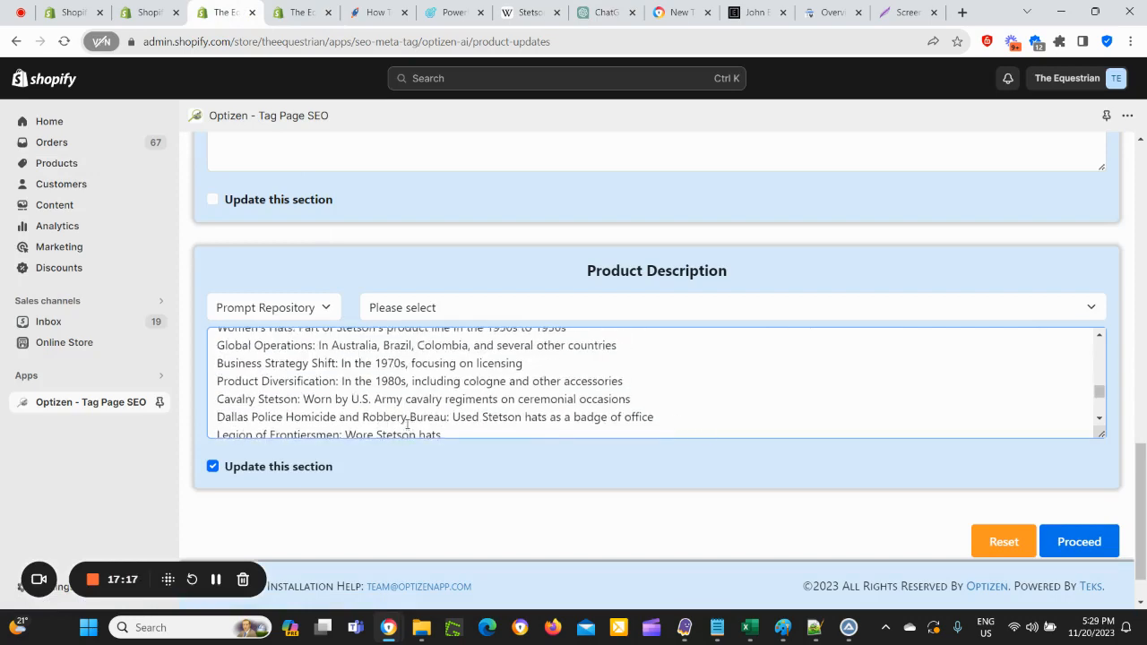
{"action": "scroll", "coordinate": [405, 424], "scroll_direction": "up", "scroll_amount": 6}
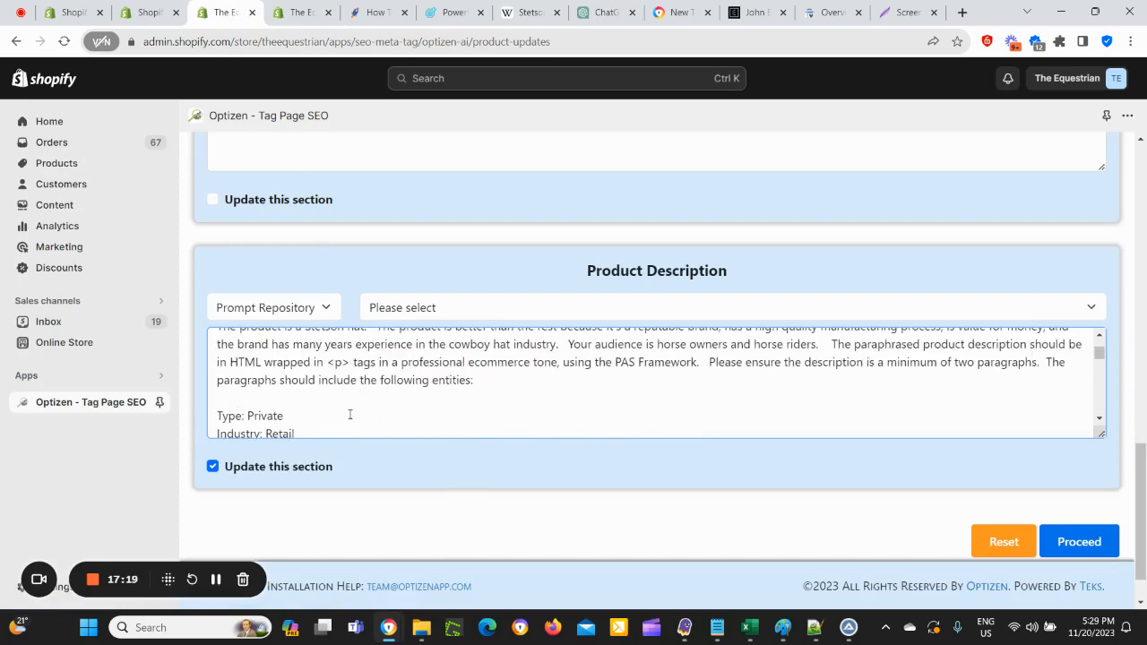
{"action": "left_click", "coordinate": [473, 379]}
{"action": "scroll", "coordinate": [335, 389], "scroll_direction": "down", "scroll_amount": 1}
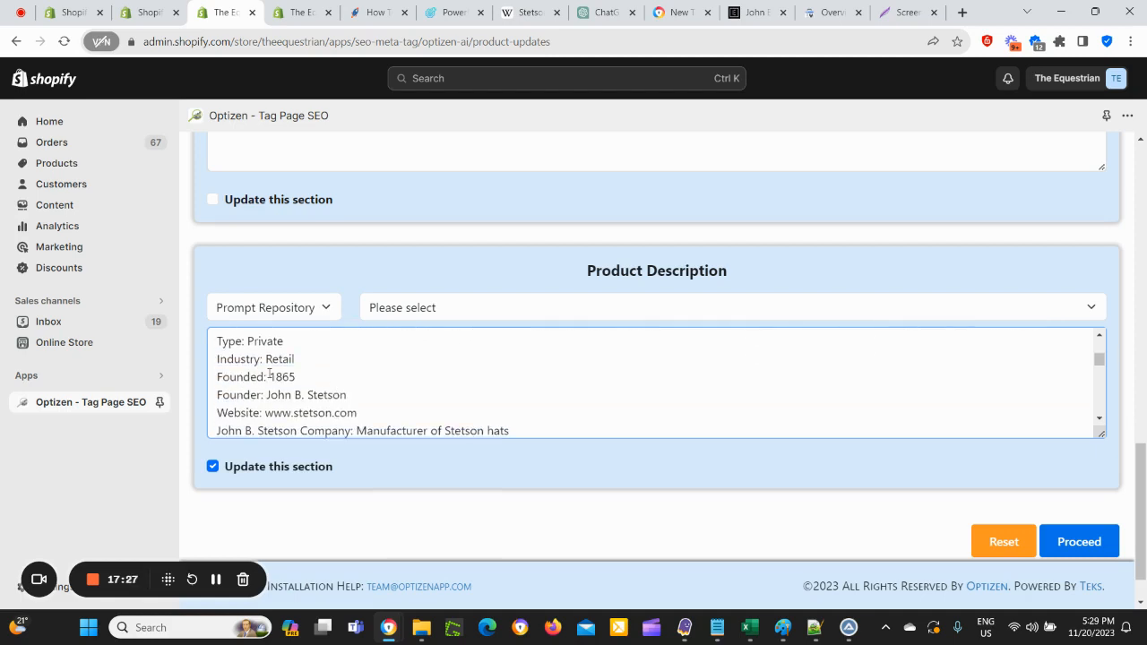
{"action": "scroll", "coordinate": [246, 384], "scroll_direction": "up", "scroll_amount": 1}
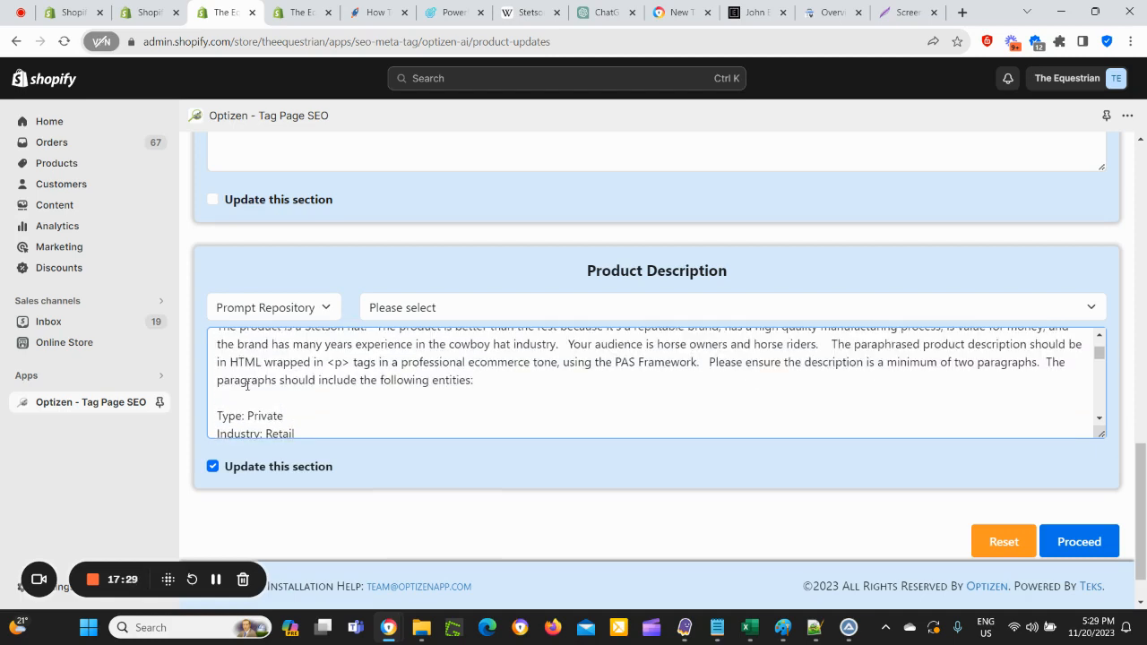
{"action": "scroll", "coordinate": [318, 404], "scroll_direction": "down", "scroll_amount": 4}
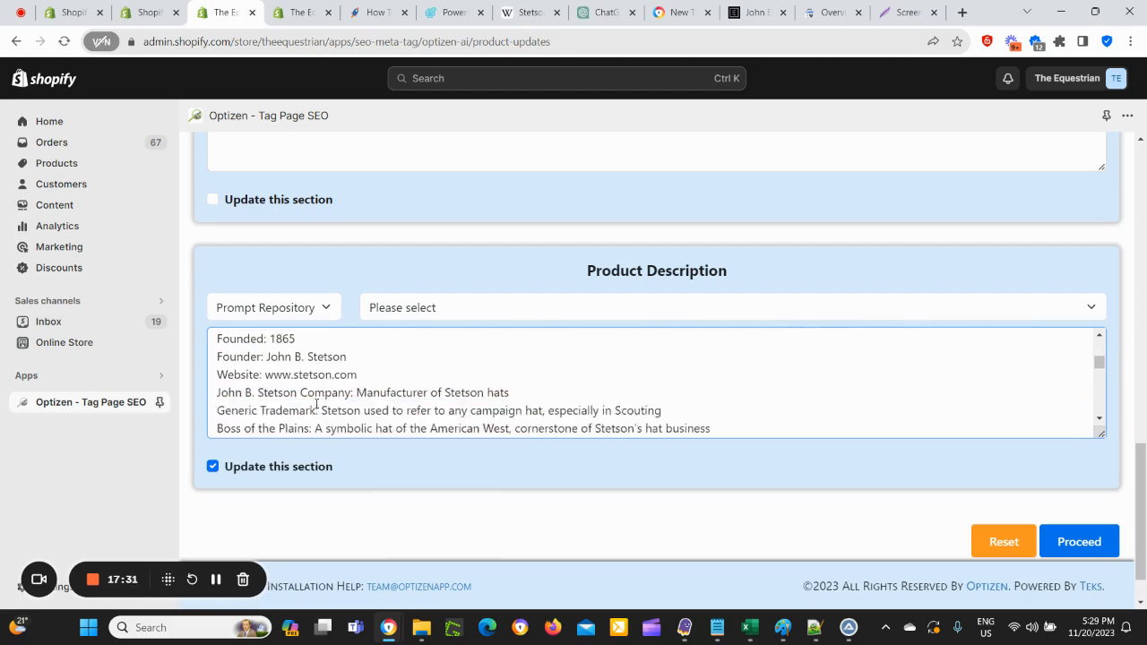
{"action": "scroll", "coordinate": [316, 399], "scroll_direction": "down", "scroll_amount": 6}
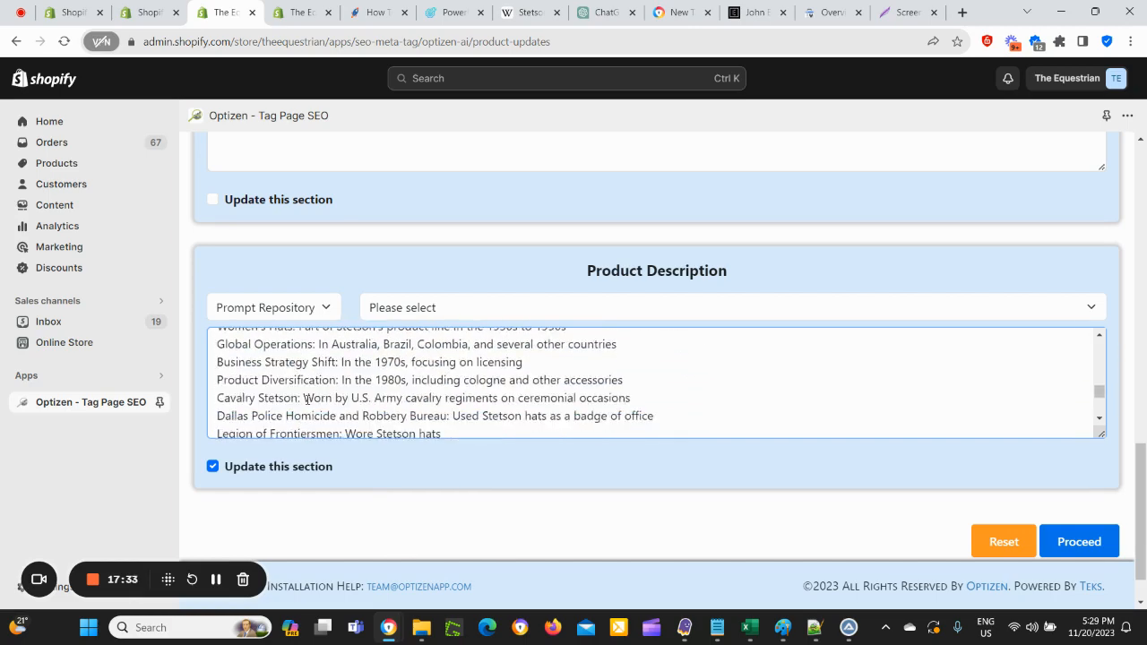
{"action": "scroll", "coordinate": [382, 392], "scroll_direction": "down", "scroll_amount": 3}
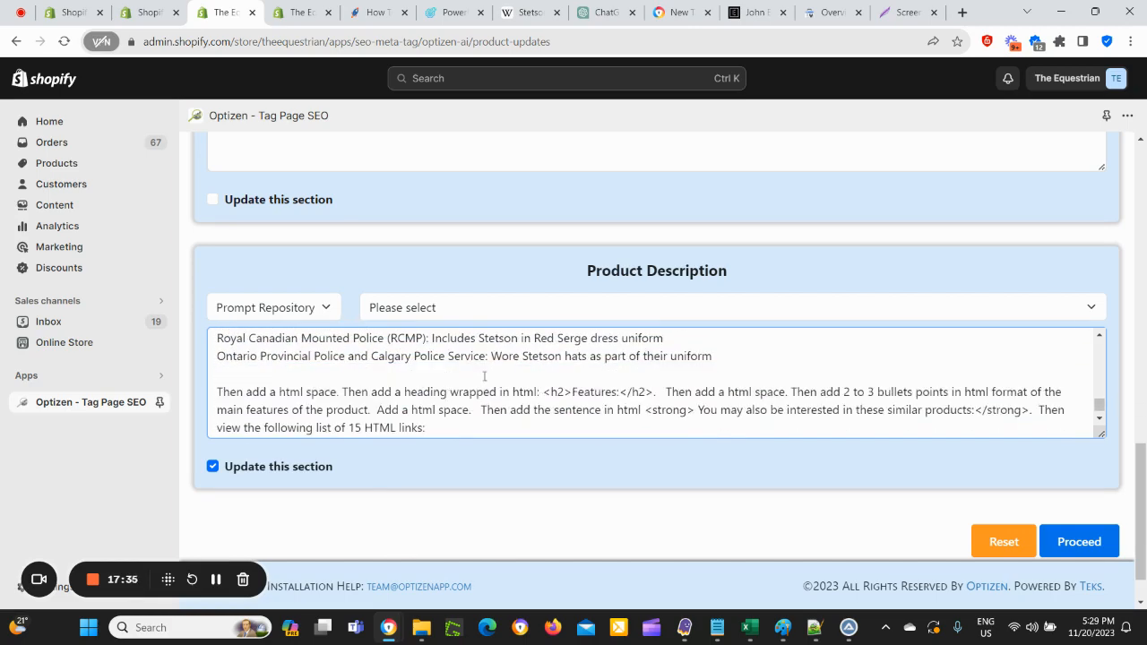
Step: Change the features heading in the description prompt to "Features Of Stetson Hat"
{"action": "scroll", "coordinate": [546, 385], "scroll_direction": "up", "scroll_amount": 2}
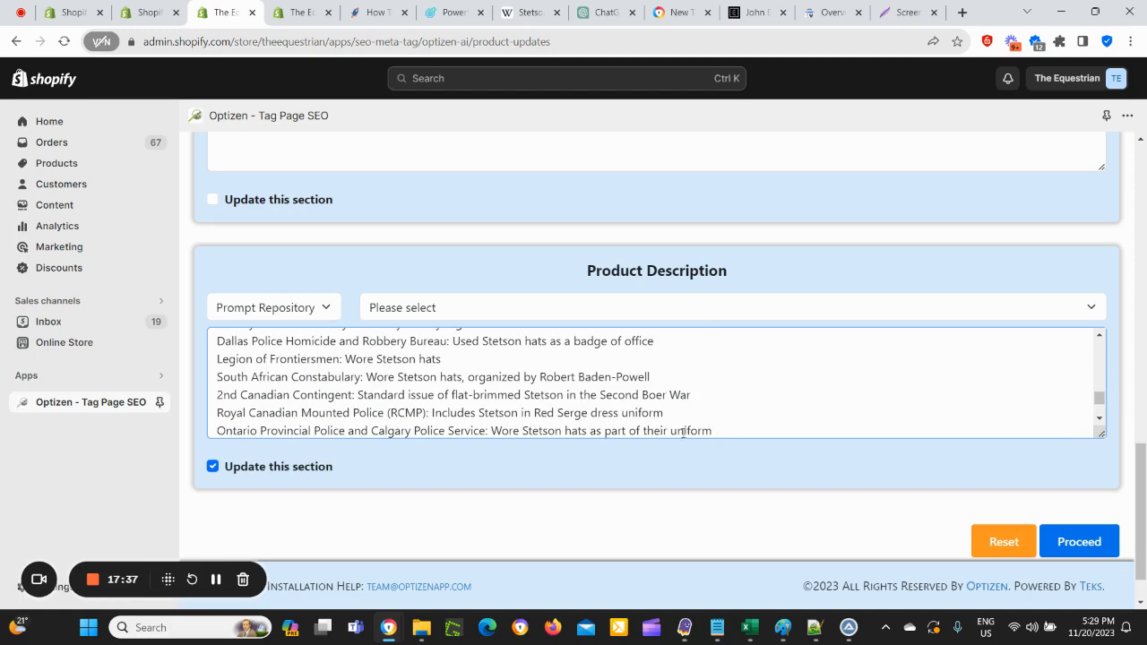
{"action": "scroll", "coordinate": [351, 378], "scroll_direction": "down", "scroll_amount": 2}
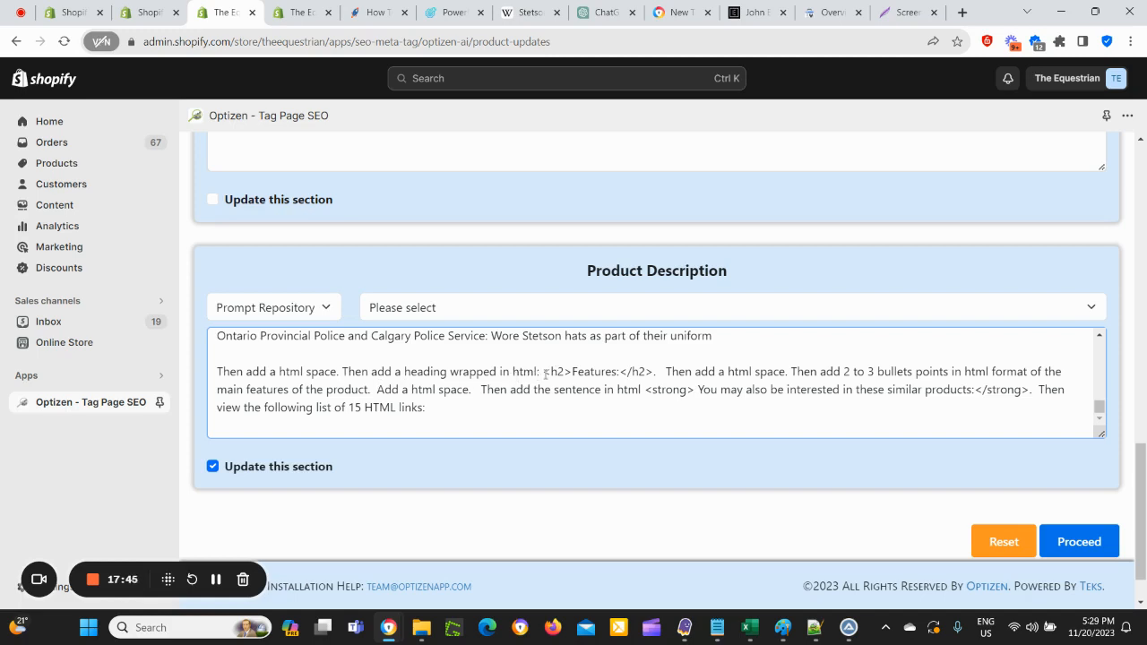
{"action": "left_click", "coordinate": [621, 371]}
{"action": "key", "text": "BackSpace"}
{"action": "type", "text": "O"}
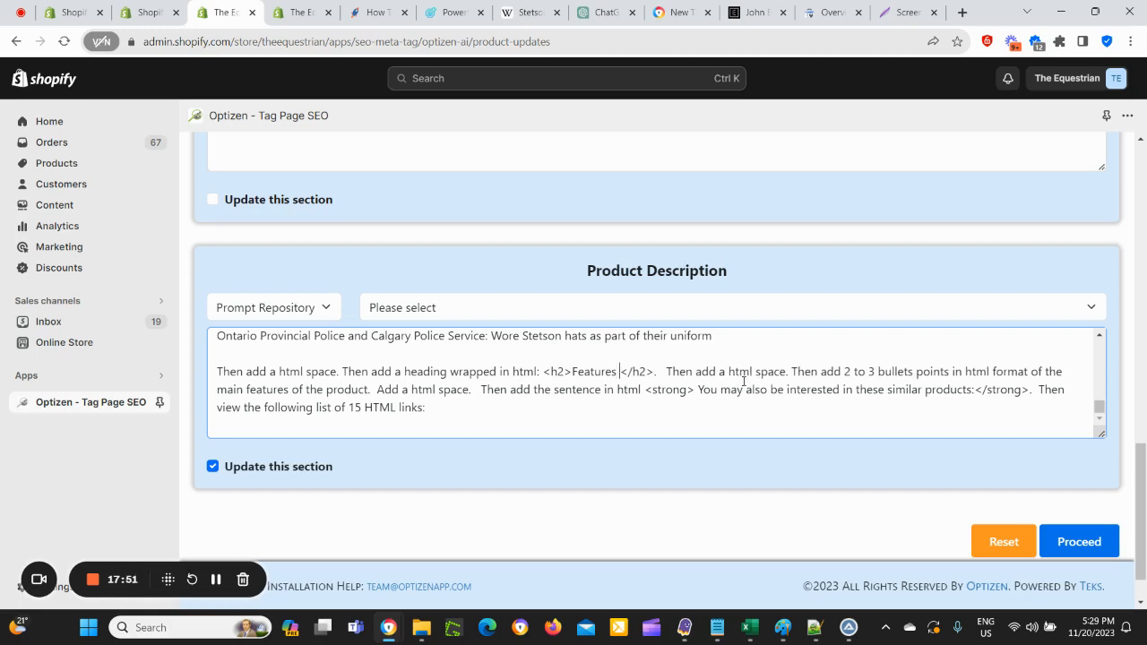
{"action": "type", "text": "f St"}
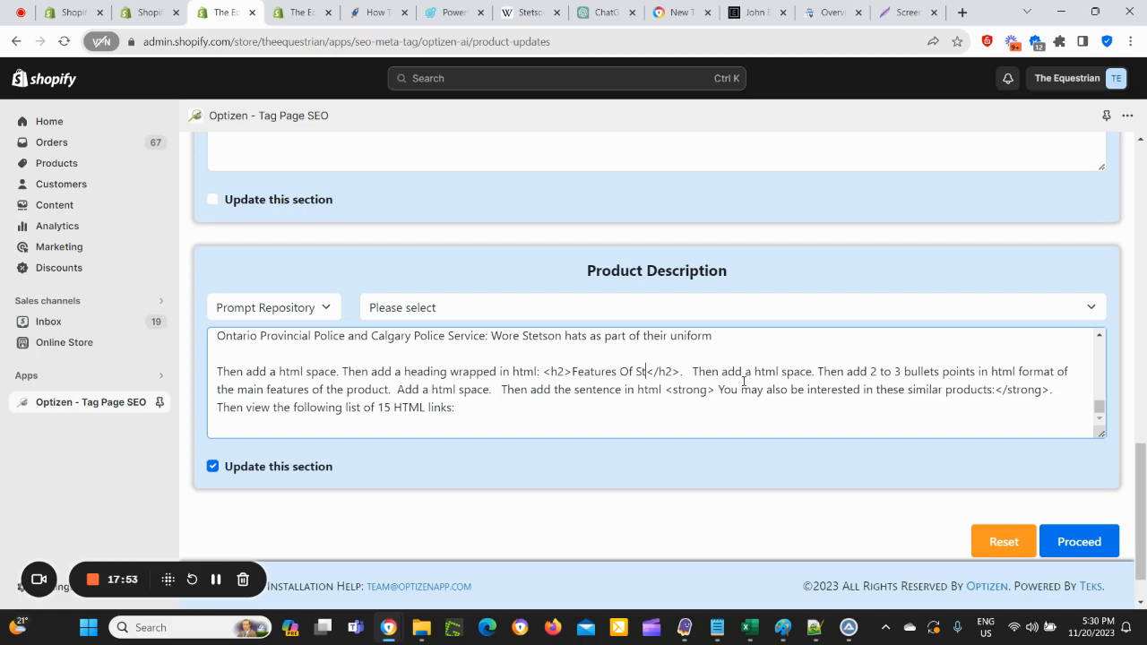
{"action": "type", "text": "eston GH"}
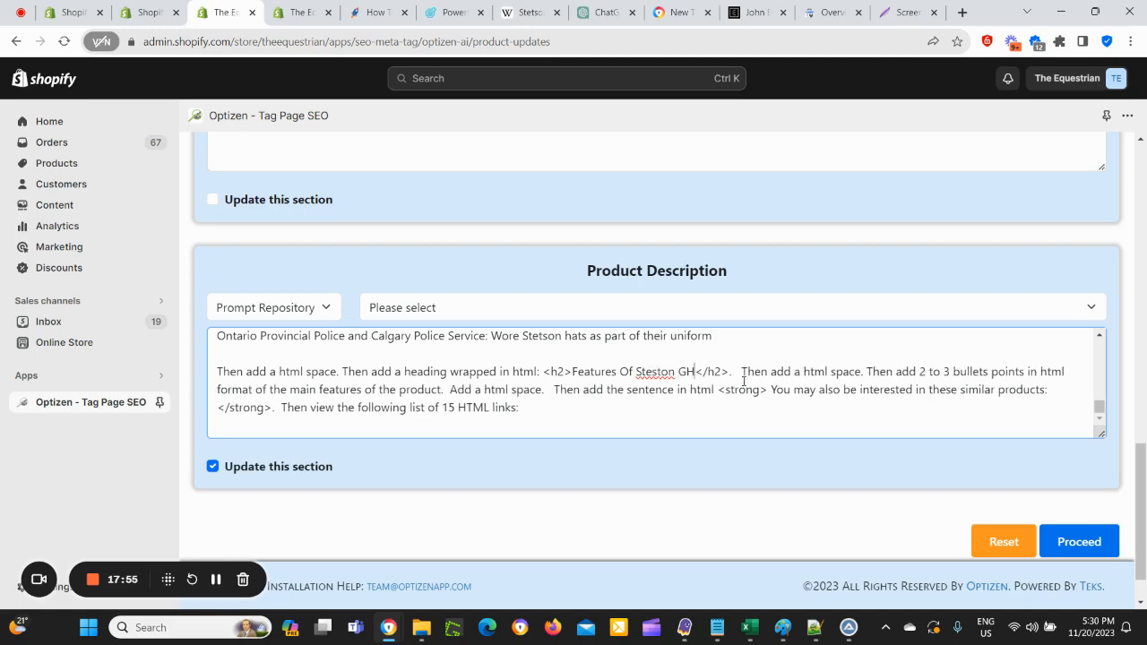
{"action": "key", "text": "BackSpace"}
{"action": "key", "text": "BackSpace"}
{"action": "type", "text": "Hat"}
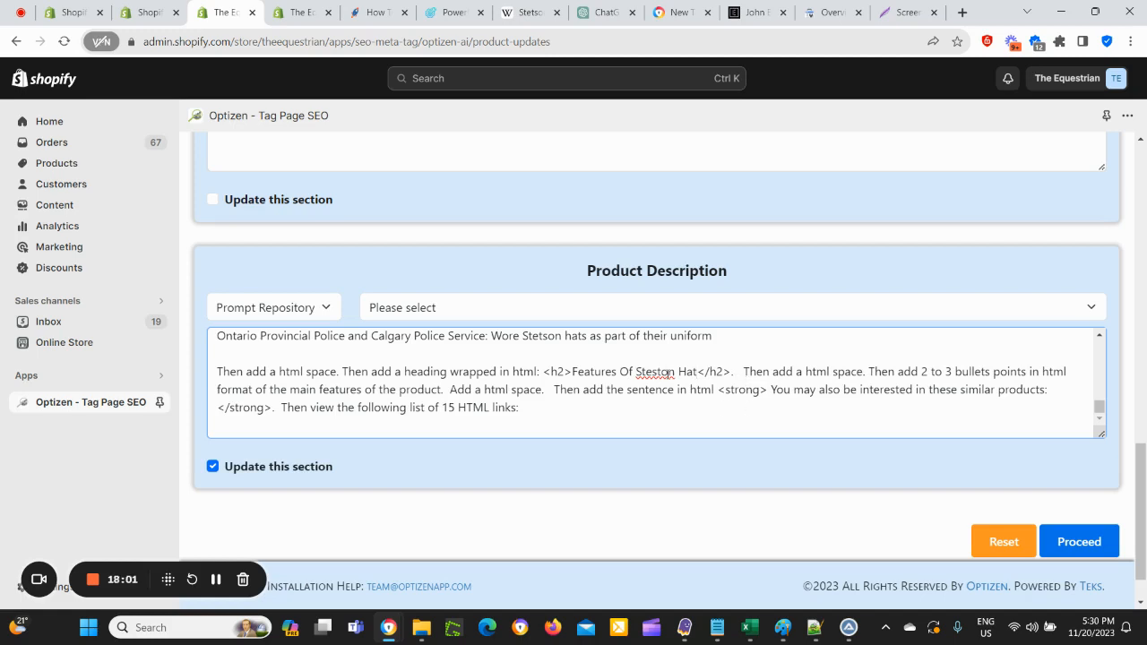
{"action": "key", "text": "BackSpace"}
{"action": "key", "text": "Right"}
{"action": "type", "text": "s"}
Step: Extend the h2 heading in the description prompt to read "Features Of This John B. Stetson Hat"
{"action": "left_click", "coordinate": [637, 373]}
{"action": "type", "text": "John B"}
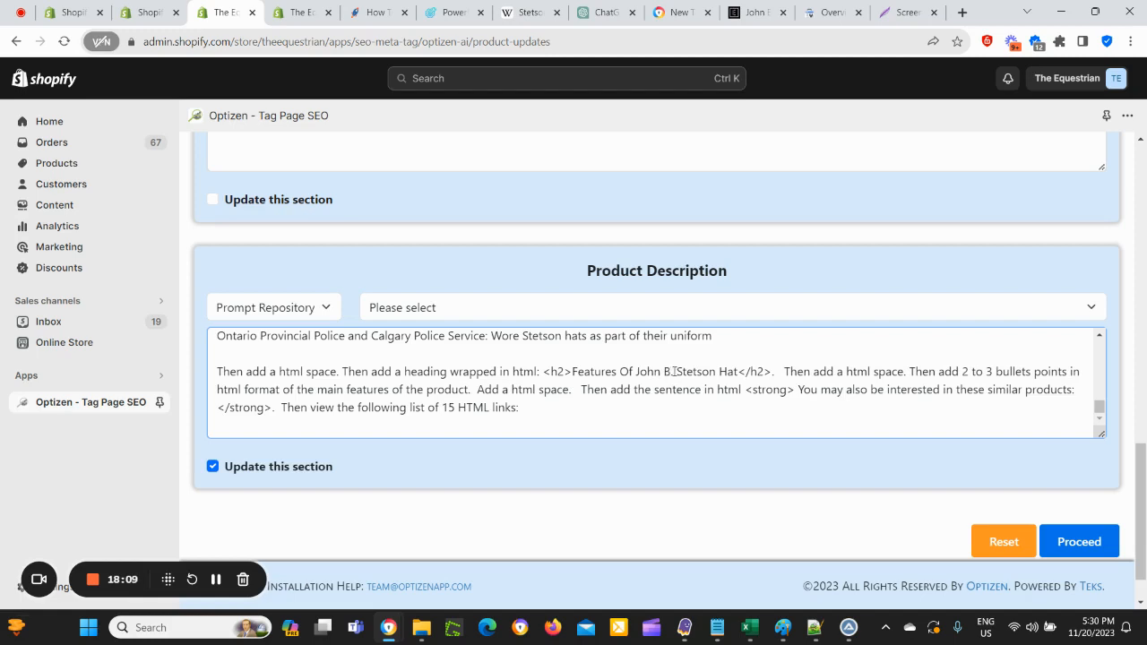
{"action": "left_click", "coordinate": [639, 372]}
{"action": "type", "text": "This"}
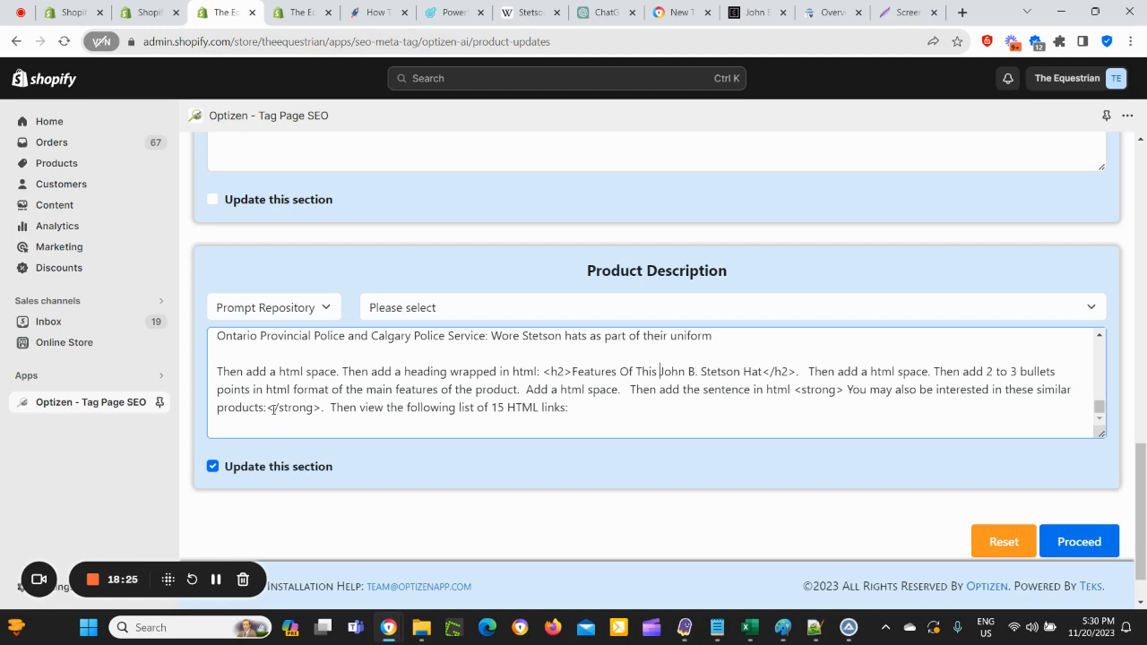
Step: Replace "products" with "hats" in the similar-products sentence and add "Then add a HTML space." after it
{"action": "left_click_drag", "start_coordinate": [262, 407], "coordinate": [216, 408]}
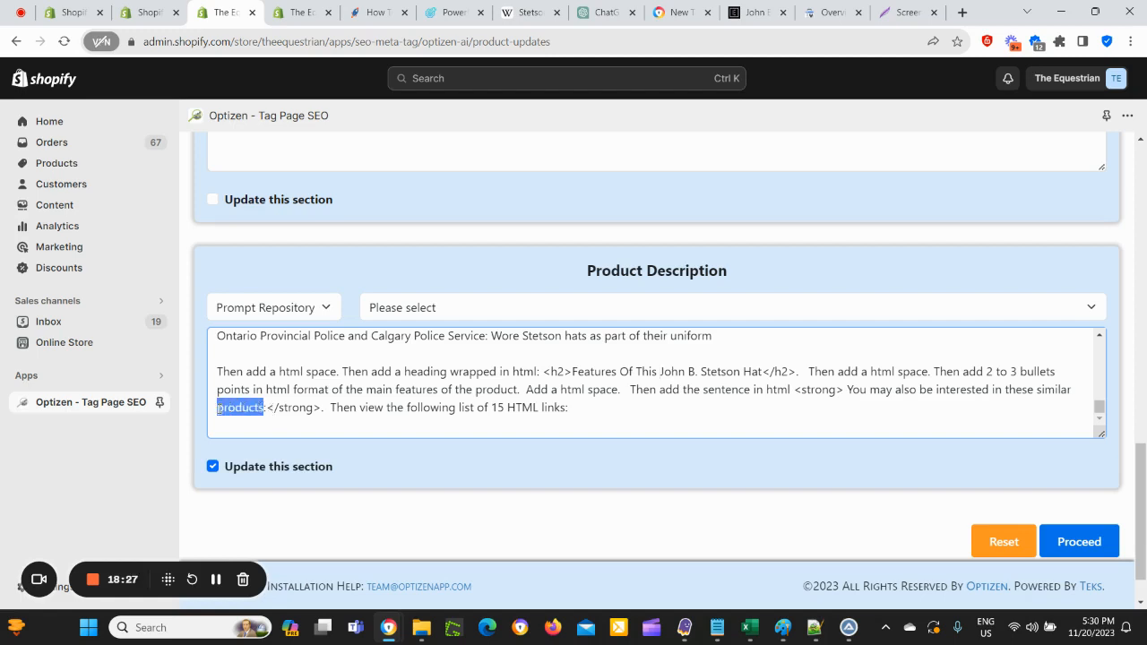
{"action": "type", "text": "hats:</strong>"}
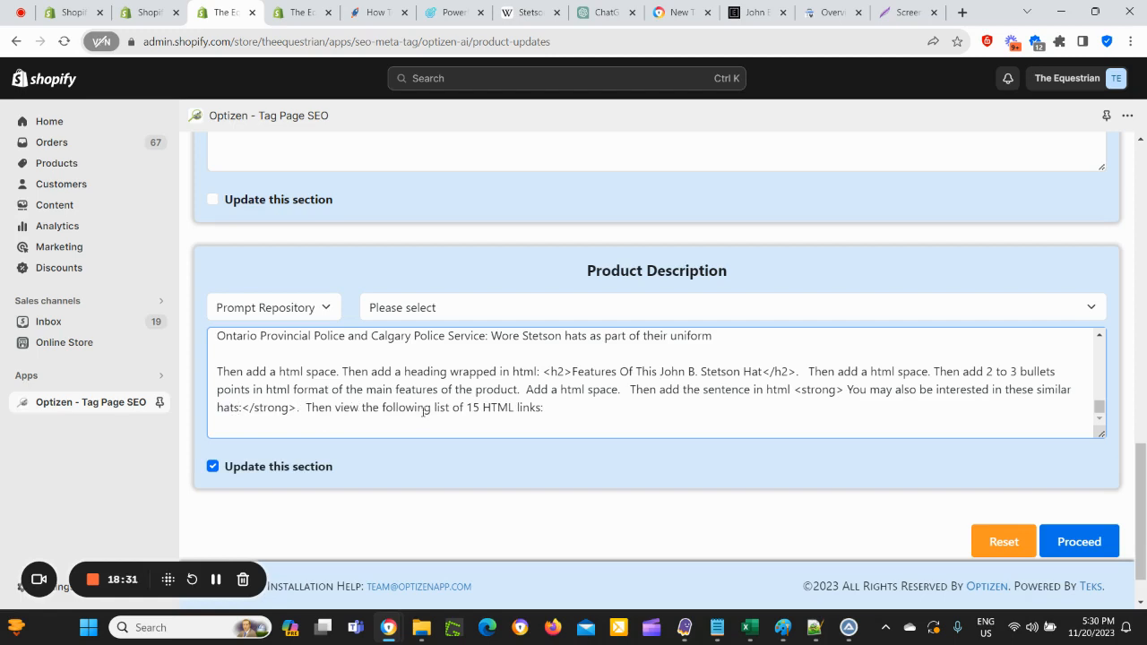
{"action": "type", "text": ". Then add a"}
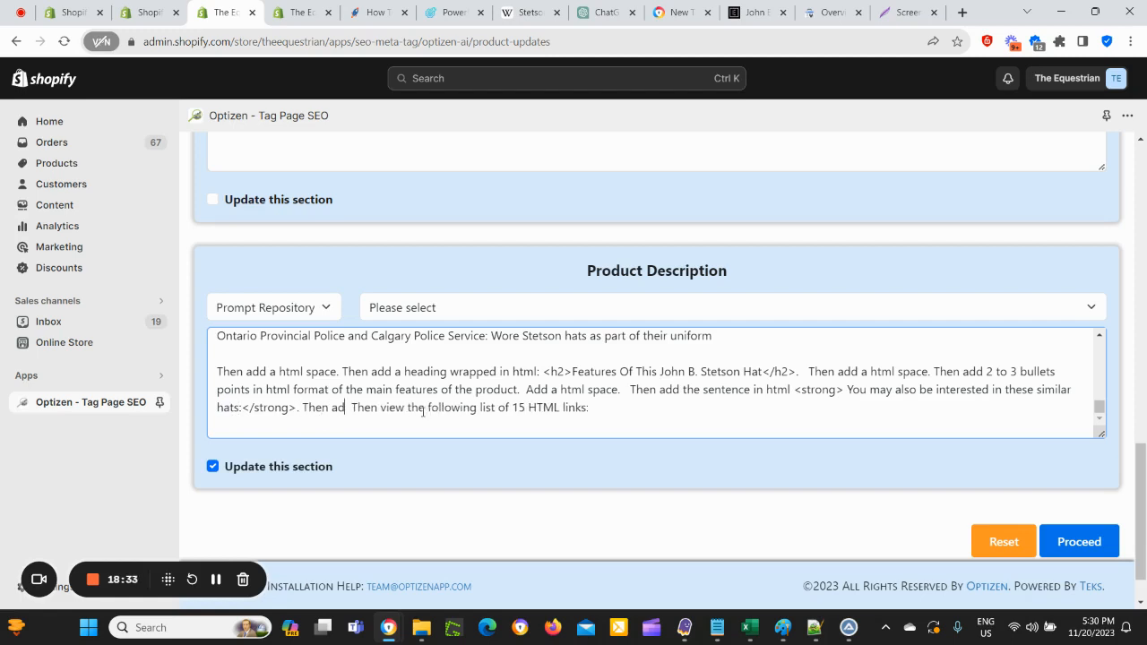
{"action": "type", "text": " html space"}
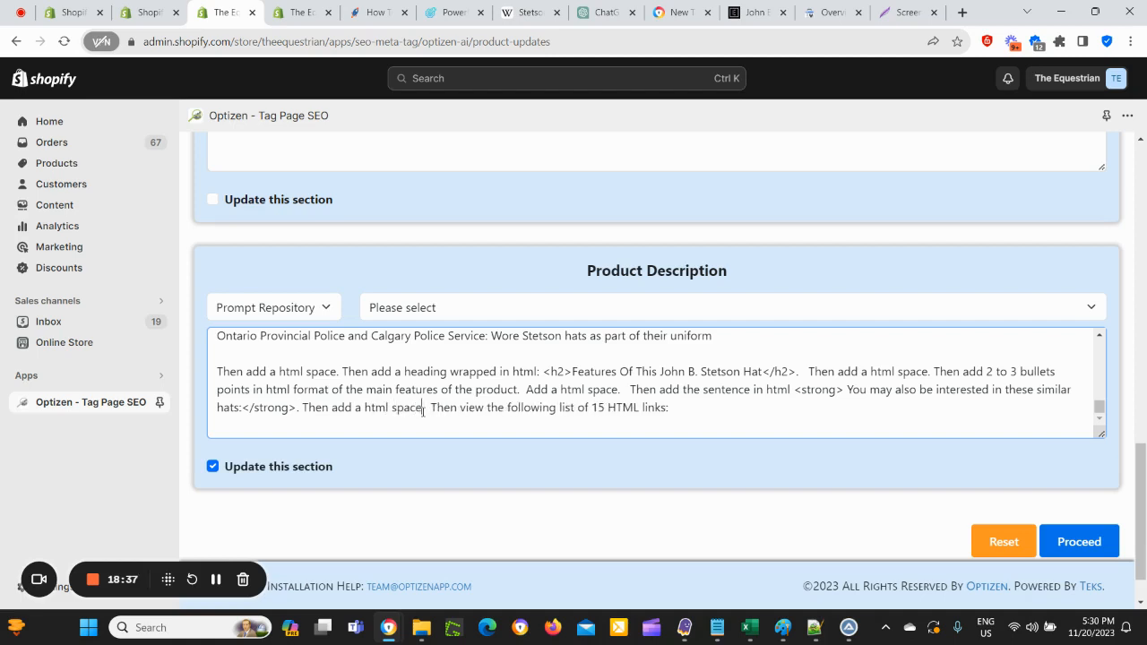
{"action": "key", "text": "Left"}
{"action": "key", "text": "Right"}
{"action": "key", "text": "BackSpace"}
{"action": "key", "text": "BackSpace"}
{"action": "key", "text": "BackSpace"}
{"action": "key", "text": "BackSpace"}
{"action": "type", "text": "HTML"}
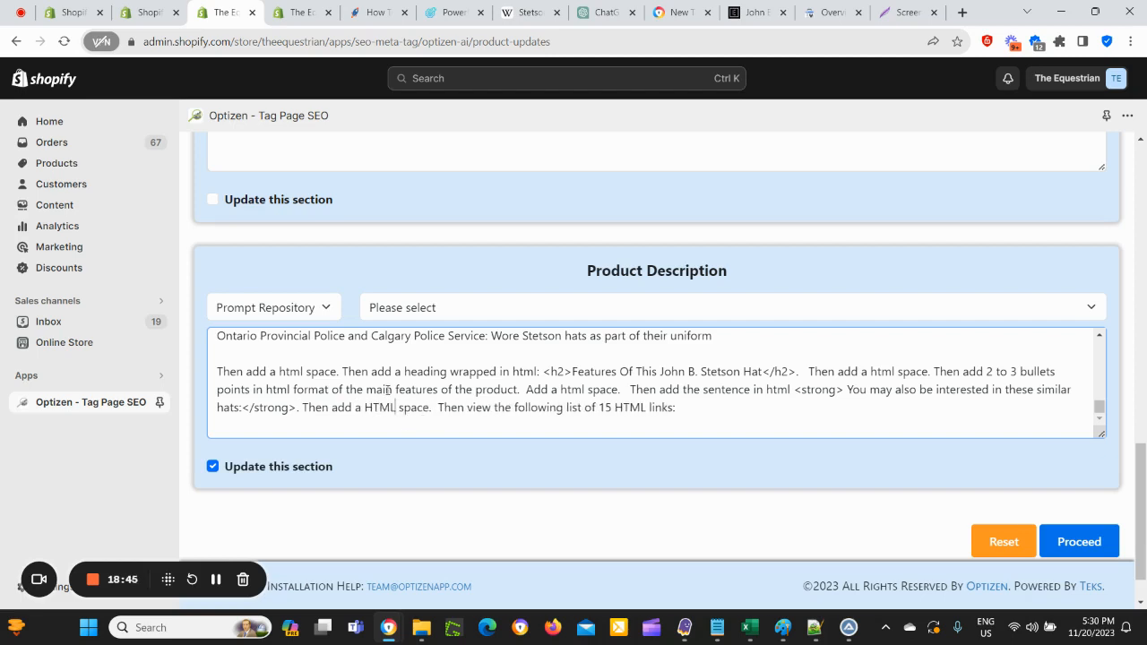
Step: Set the number of HTML links mentioned in the prompt to 5 and start a new line below that instruction
{"action": "scroll", "coordinate": [384, 391], "scroll_direction": "down", "scroll_amount": 1}
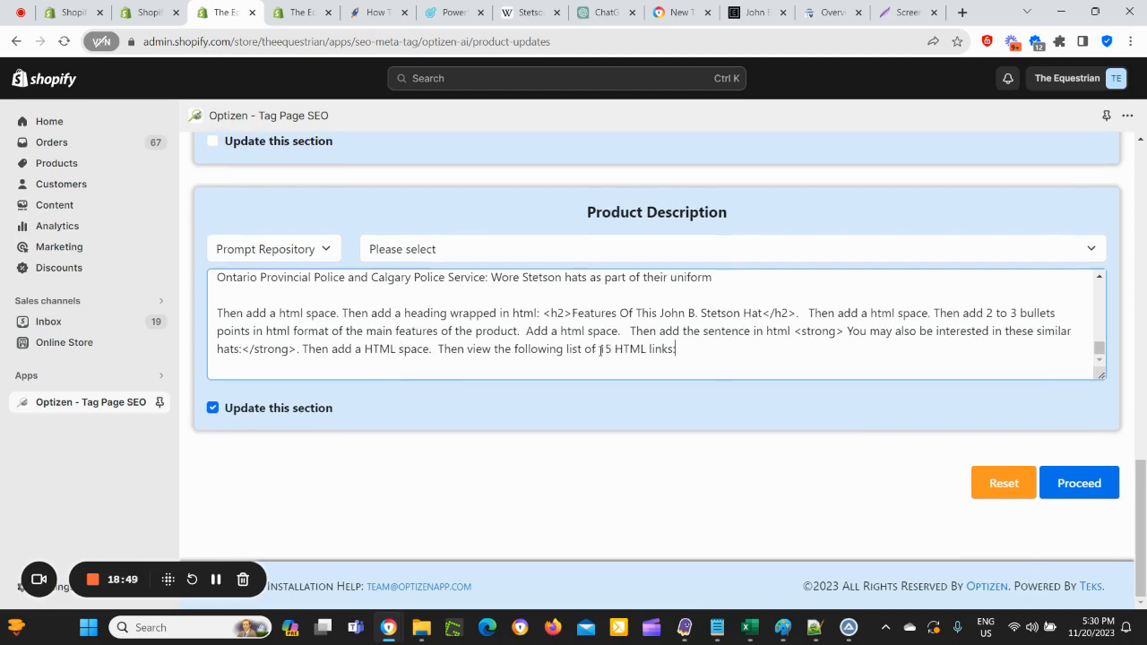
{"action": "left_click_drag", "start_coordinate": [598, 349], "coordinate": [612, 349]}
{"action": "type", "text": "5"}
{"action": "key", "text": "Return"}
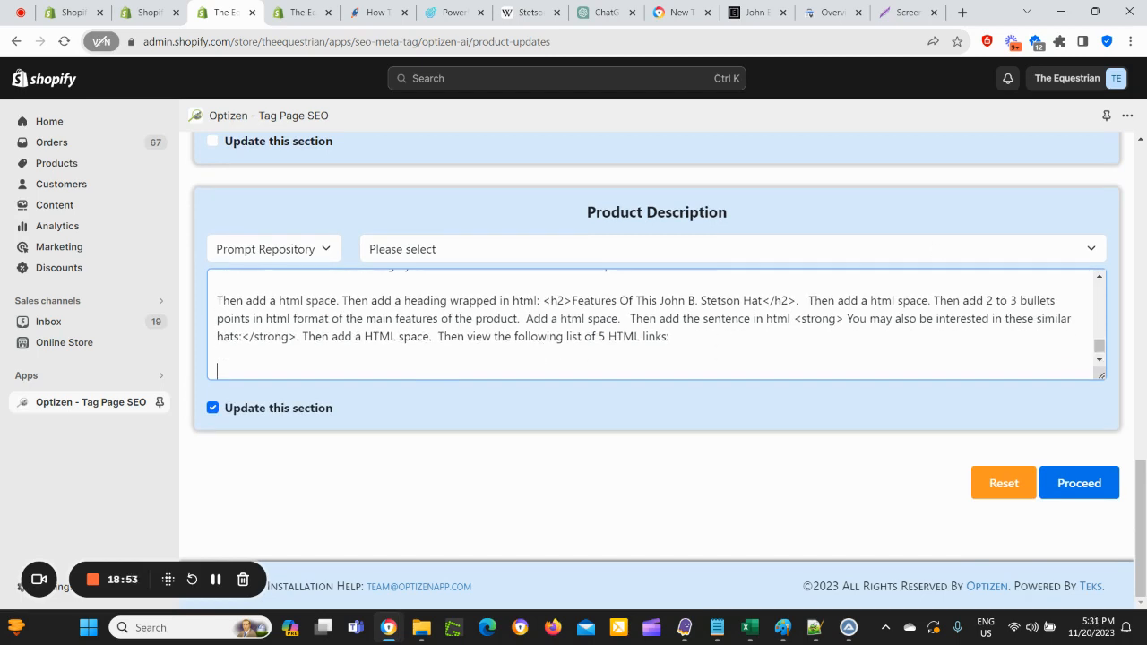
Step: Paste the five Stetson product HTML links below the link instruction, removing the "HTML Link," header and ending the list with a comma
{"action": "key", "text": "alt+Tab"}
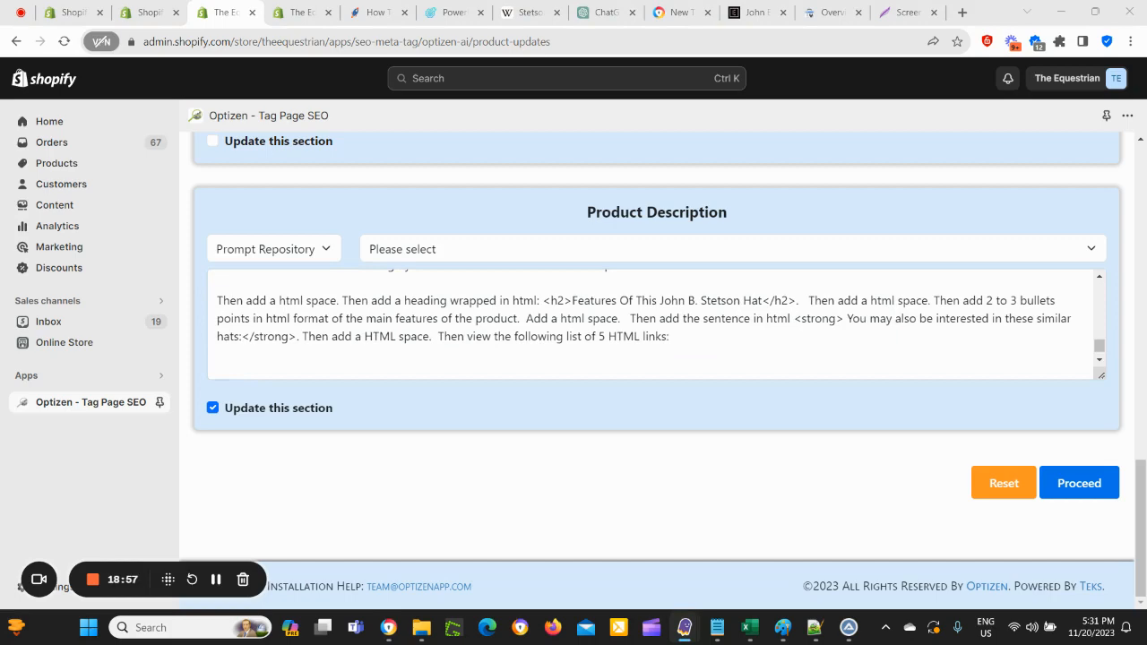
{"action": "key", "text": "alt+Tab"}
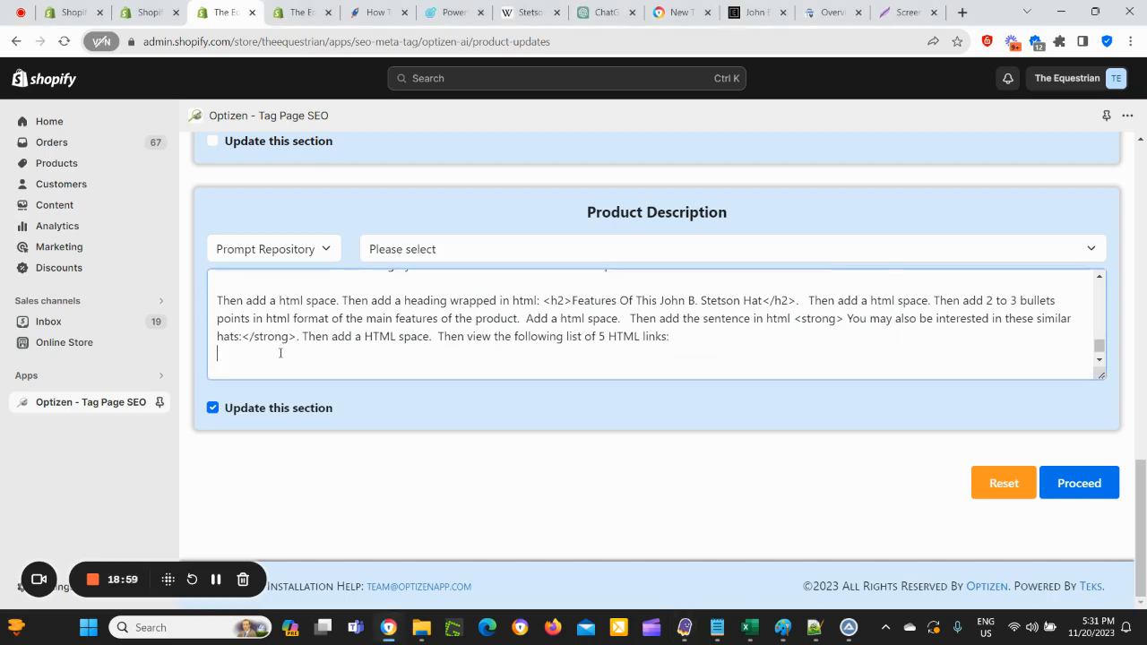
{"action": "type", "text": "HTML Link,<a href=\"https://www.theequestrian.com.au/products/stetson-cap-linen-olive\">Cap Stetson Linen Olive</a>,<a href=\"https://www.theequestrian.com.au/products/stetson-hat-bluegrass-black\">Hat Stetson Bluegrass Black</a>,<a href=\"https://www.theequestrian.com.au/products/stetson-hat-bluegrass-smoke\">Hat Stetson Bluegrass Smoke</a>,<a href=\"https://www.theequestrian.com.au/products/stetson-hat-ranger-silverbelly\">Hat Stetson Ranger Silverbelly</a>,<a href=\"https://www.theequestrian.com.au/products/stetson-hat-seneca-sand\">Hat Stetson Seneca Sand</a>"}
{"action": "scroll", "coordinate": [349, 367], "scroll_direction": "up", "scroll_amount": 1}
{"action": "scroll", "coordinate": [305, 336], "scroll_direction": "down", "scroll_amount": 1}
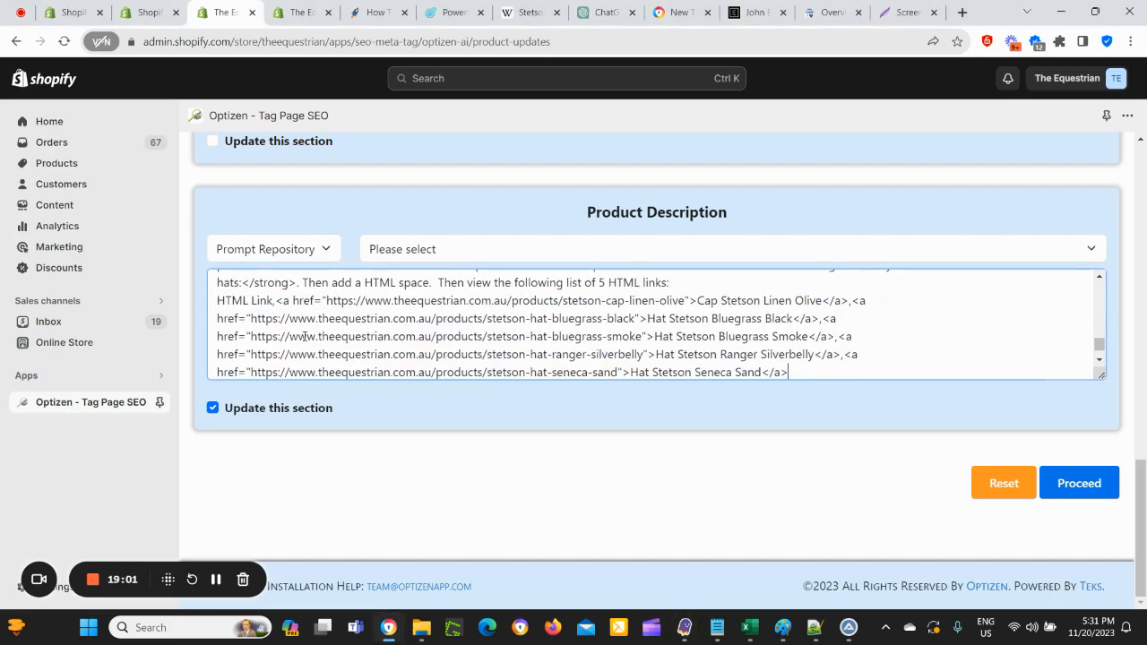
{"action": "left_click_drag", "start_coordinate": [276, 297], "coordinate": [217, 296]}
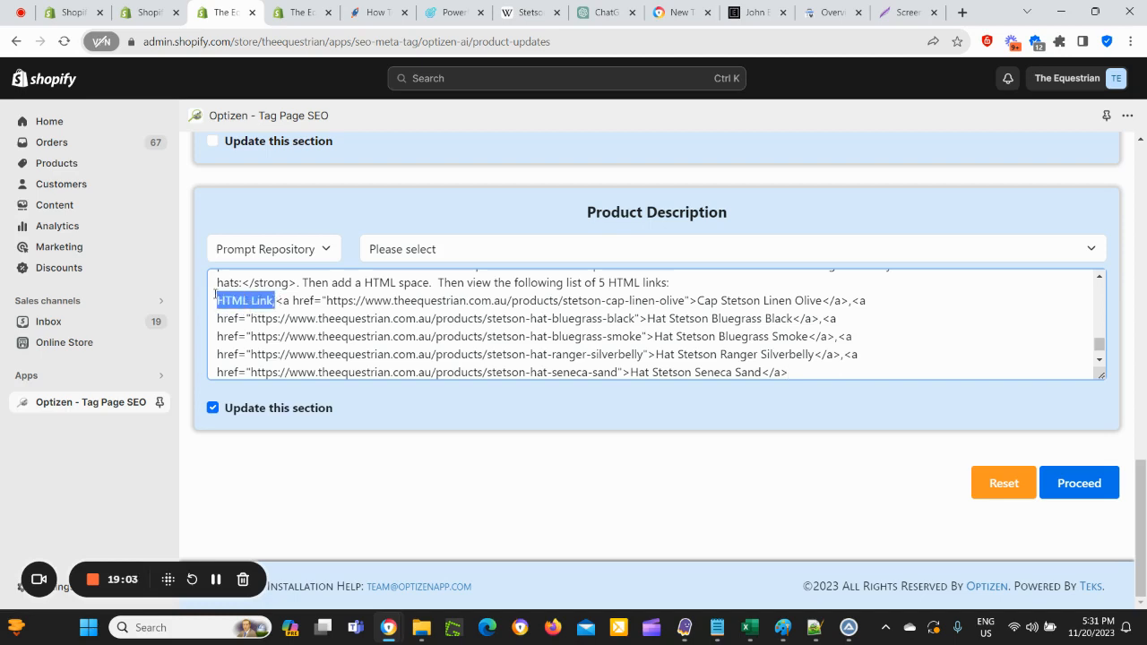
{"action": "key", "text": "BackSpace"}
{"action": "scroll", "coordinate": [894, 328], "scroll_direction": "down", "scroll_amount": 2}
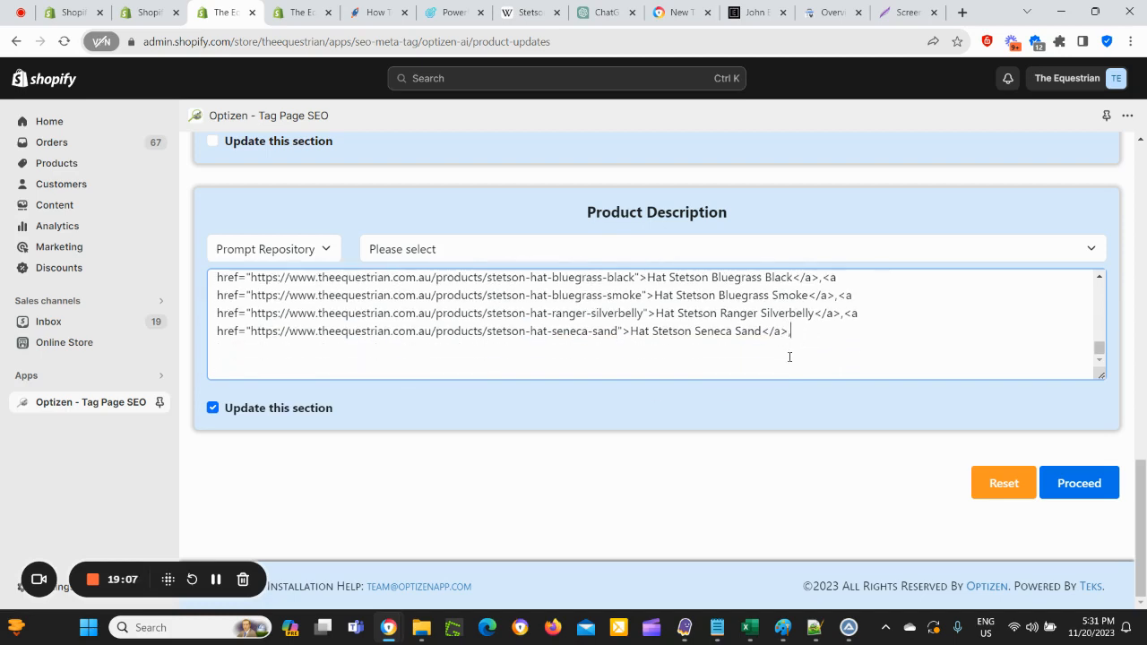
{"action": "scroll", "coordinate": [591, 307], "scroll_direction": "up", "scroll_amount": 1}
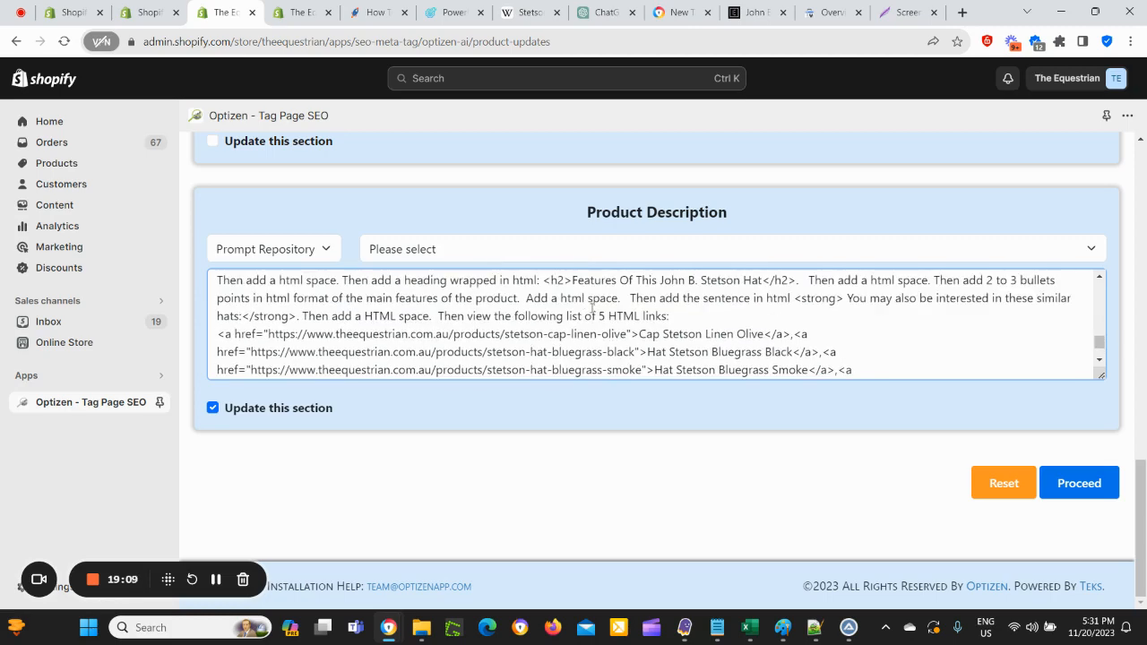
{"action": "scroll", "coordinate": [587, 330], "scroll_direction": "down", "scroll_amount": 2}
{"action": "left_click", "coordinate": [880, 327]}
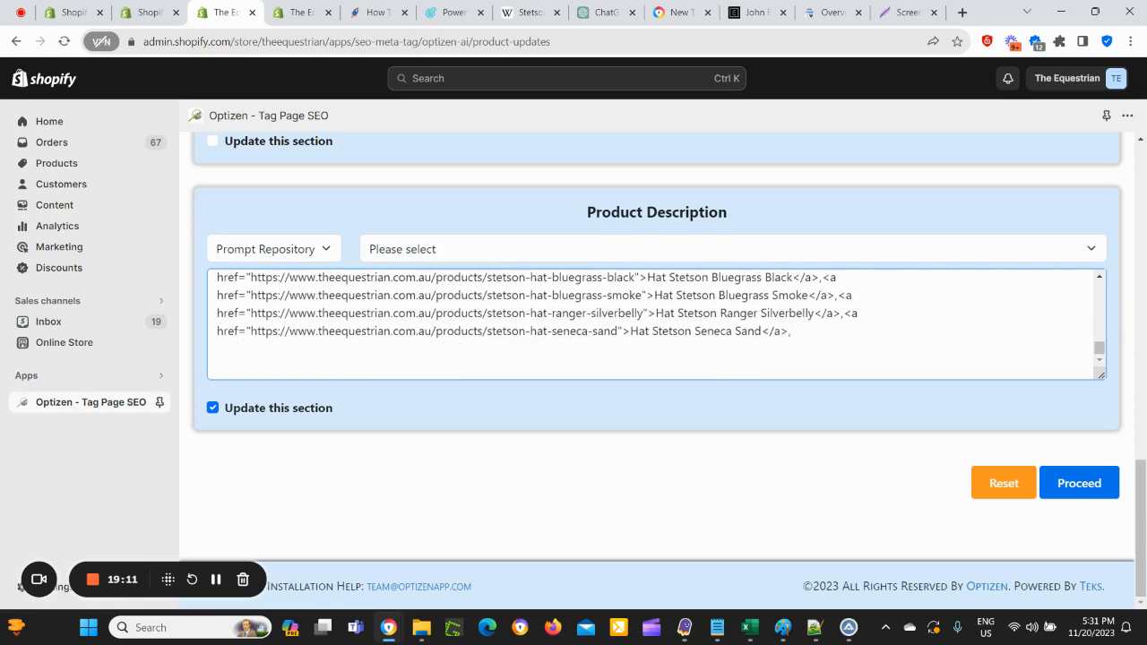
{"action": "scroll", "coordinate": [649, 312], "scroll_direction": "up", "scroll_amount": 2}
{"action": "scroll", "coordinate": [690, 333], "scroll_direction": "down", "scroll_amount": 2}
{"action": "scroll", "coordinate": [681, 330], "scroll_direction": "up", "scroll_amount": 2}
{"action": "scroll", "coordinate": [668, 327], "scroll_direction": "down", "scroll_amount": 2}
{"action": "scroll", "coordinate": [776, 334], "scroll_direction": "up", "scroll_amount": 2}
{"action": "scroll", "coordinate": [776, 334], "scroll_direction": "down", "scroll_amount": 2}
{"action": "scroll", "coordinate": [719, 333], "scroll_direction": "up", "scroll_amount": 2}
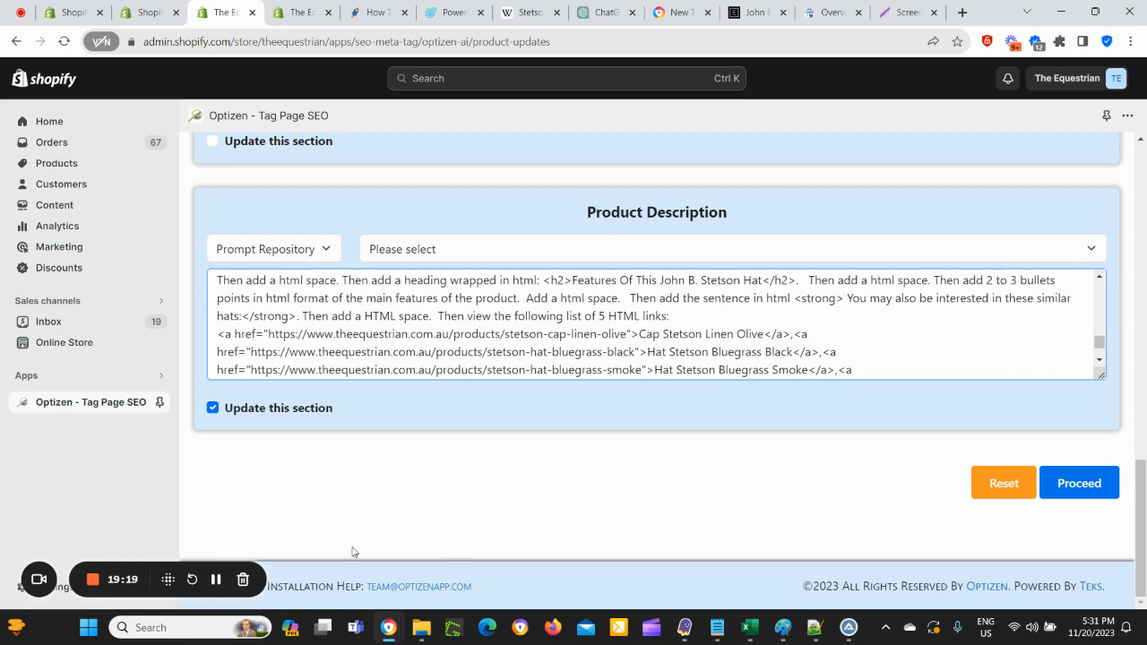
Step: Below the links, add the instruction to randomly choose 3 links from the entire list of 5 links and add them as bullet points
{"action": "scroll", "coordinate": [296, 359], "scroll_direction": "down", "scroll_amount": 1}
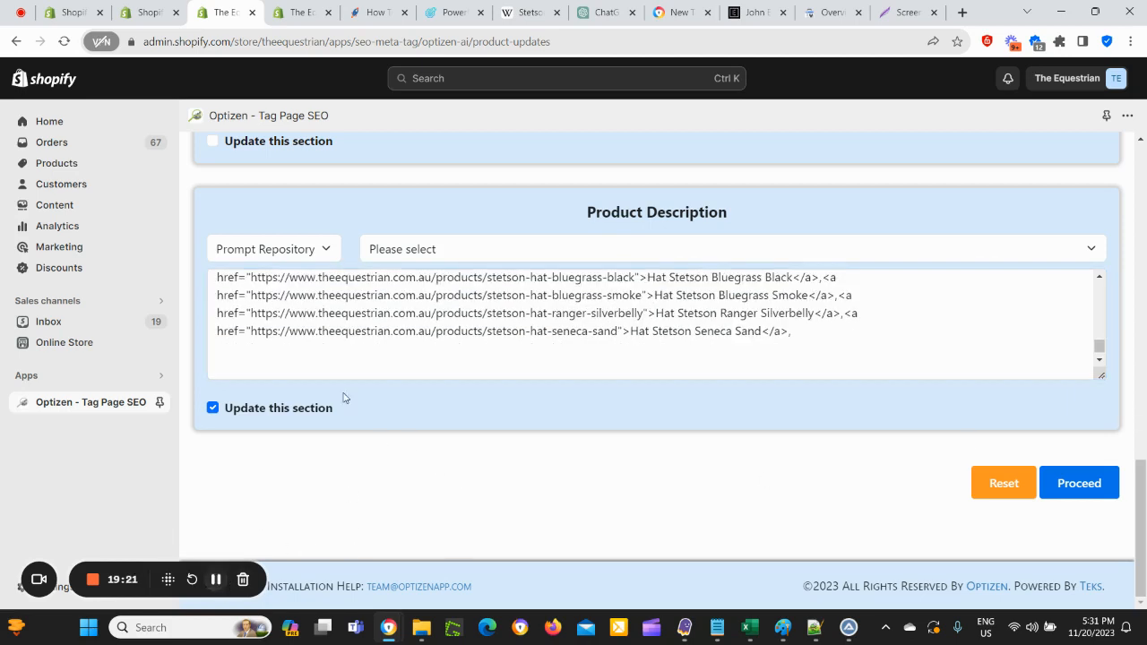
{"action": "left_click", "coordinate": [279, 368]}
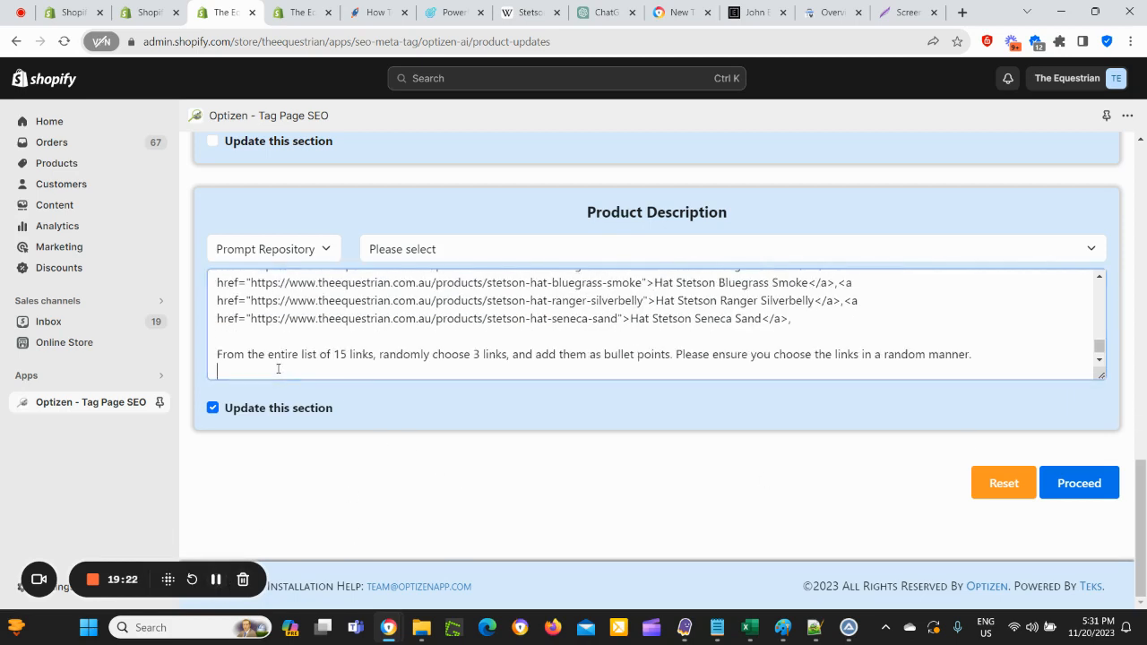
{"action": "left_click", "coordinate": [350, 353]}
{"action": "key", "text": "BackSpace"}
{"action": "key", "text": "BackSpace"}
{"action": "type", "text": "5"}
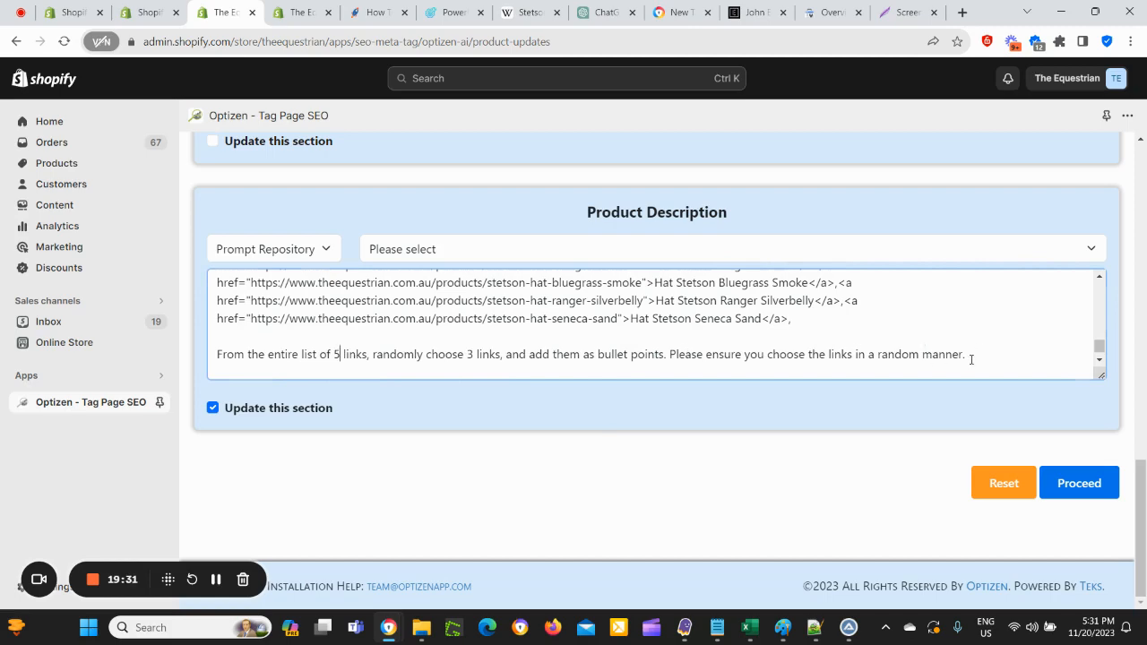
Step: Enlarge the description prompt box to review the whole prompt, and add a blank line above the HTML links
{"action": "left_click_drag", "start_coordinate": [1100, 377], "coordinate": [1101, 556]}
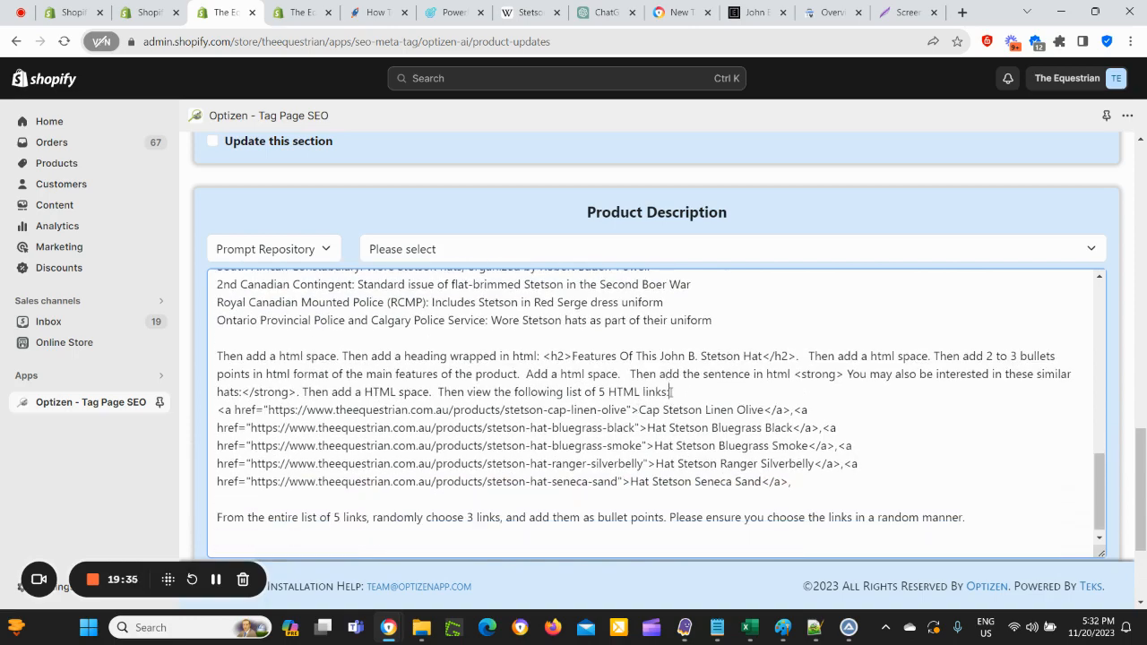
{"action": "scroll", "coordinate": [655, 379], "scroll_direction": "up", "scroll_amount": 5}
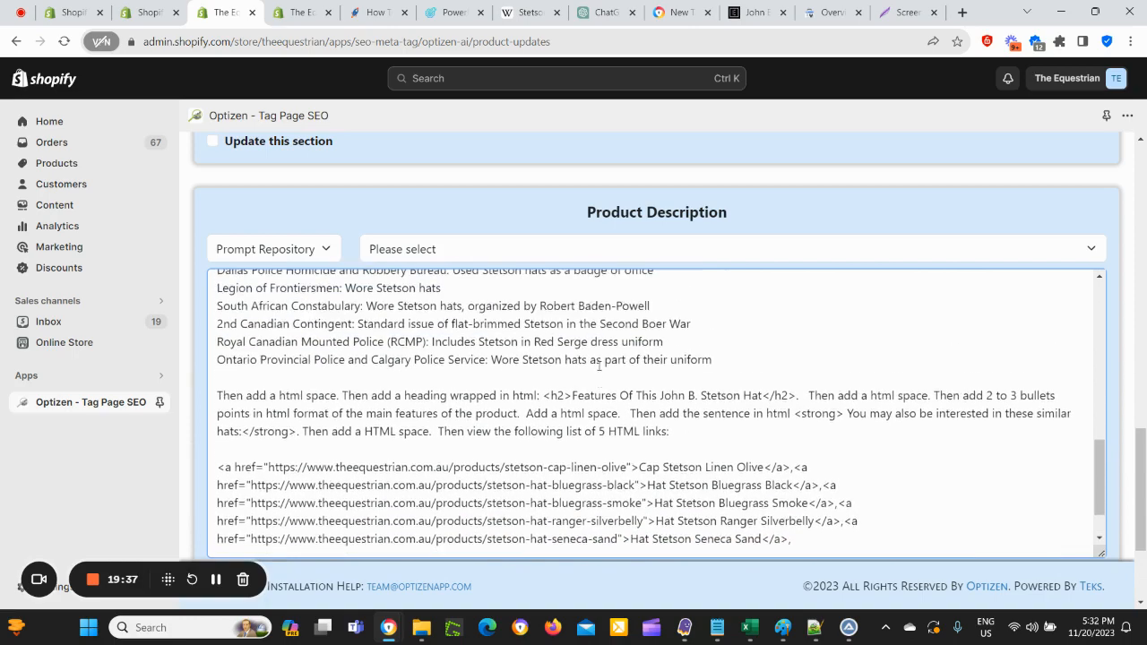
{"action": "scroll", "coordinate": [538, 404], "scroll_direction": "up", "scroll_amount": 5}
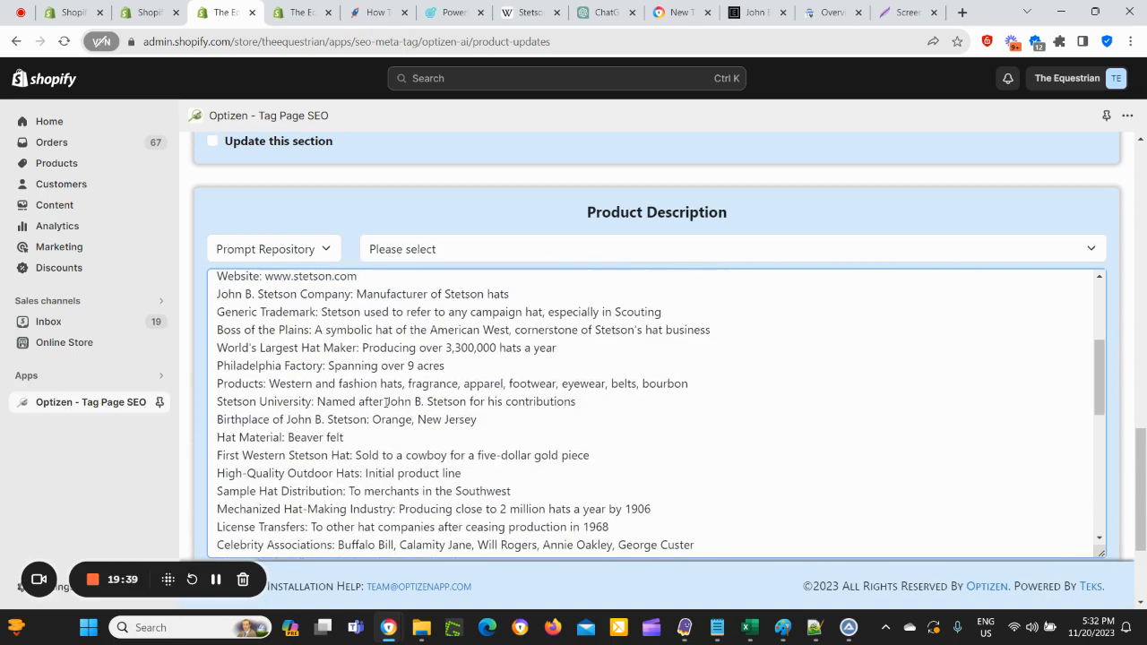
{"action": "scroll", "coordinate": [366, 398], "scroll_direction": "up", "scroll_amount": 2}
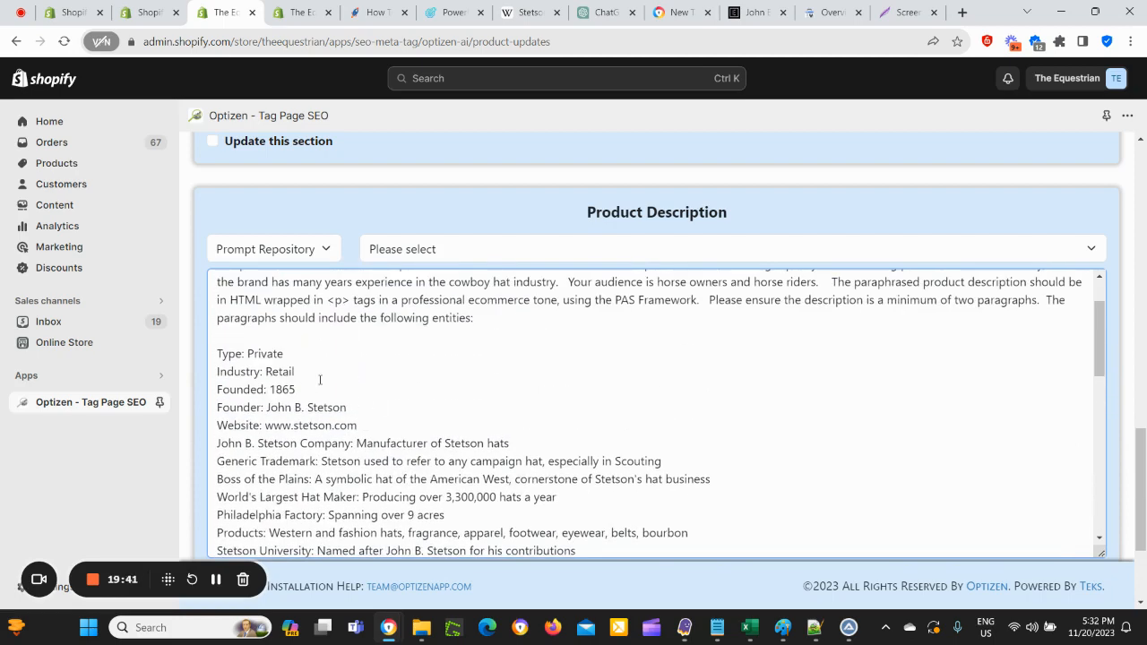
{"action": "scroll", "coordinate": [311, 388], "scroll_direction": "up", "scroll_amount": 5}
{"action": "scroll", "coordinate": [668, 425], "scroll_direction": "down", "scroll_amount": 10}
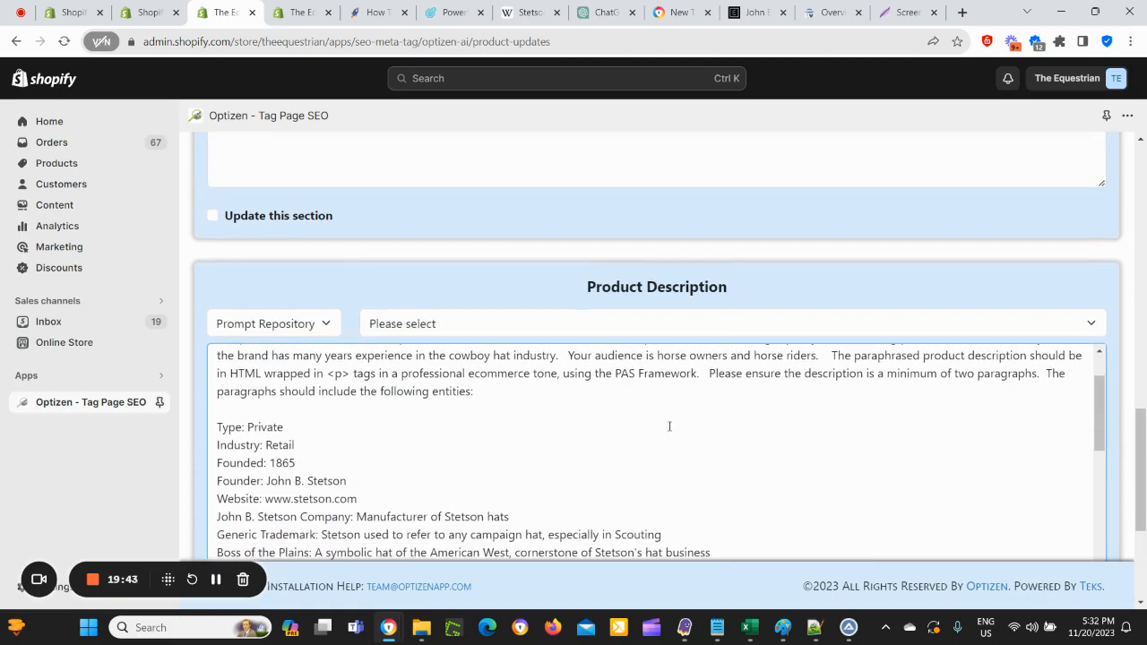
{"action": "scroll", "coordinate": [639, 434], "scroll_direction": "down", "scroll_amount": 2}
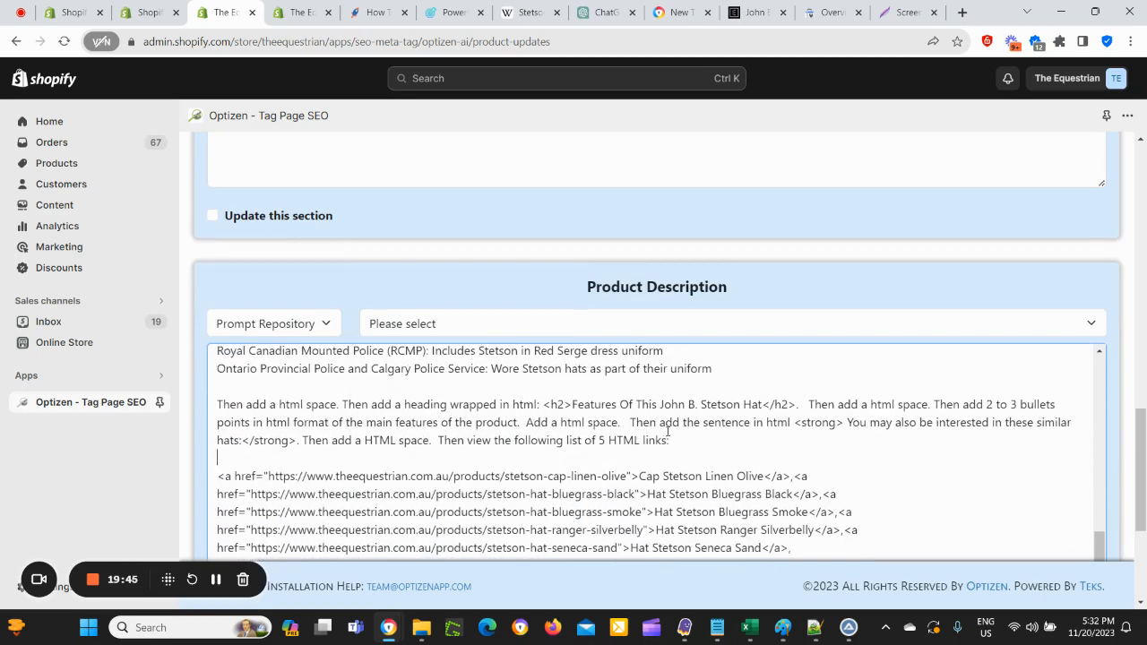
{"action": "scroll", "coordinate": [538, 439], "scroll_direction": "up", "scroll_amount": 2}
{"action": "scroll", "coordinate": [499, 446], "scroll_direction": "down", "scroll_amount": 2}
Step: Copy the entire product description prompt and switch to the Notepad window
{"action": "key", "text": "ctrl+a"}
{"action": "right_click", "coordinate": [503, 444]}
{"action": "left_click", "coordinate": [538, 271]}
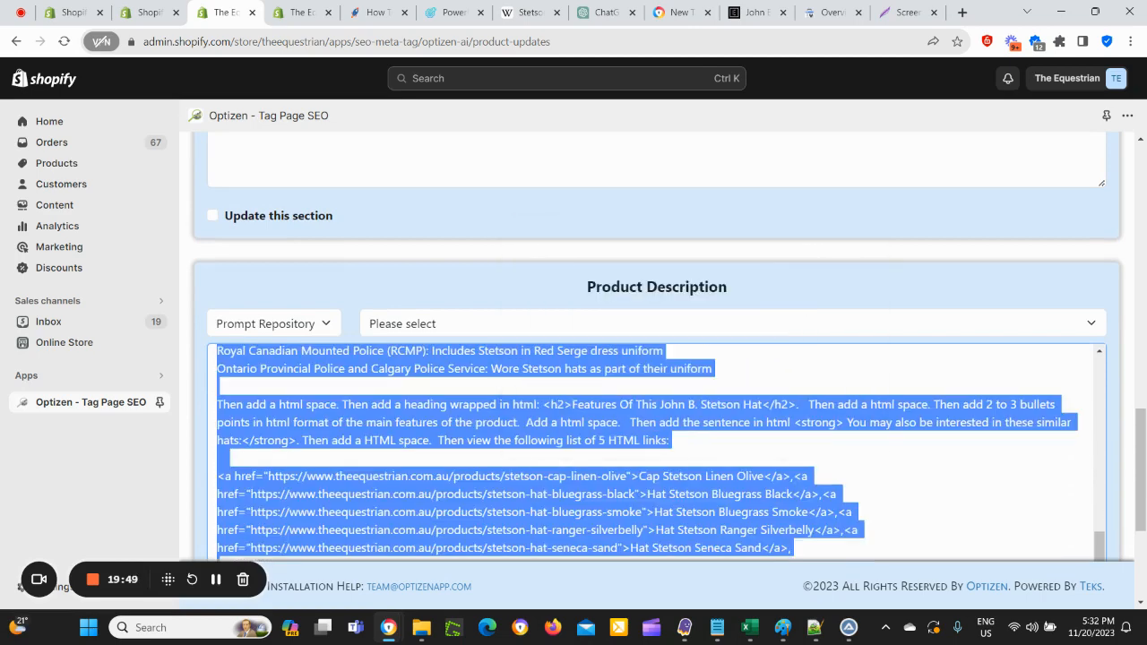
{"action": "left_click", "coordinate": [717, 627]}
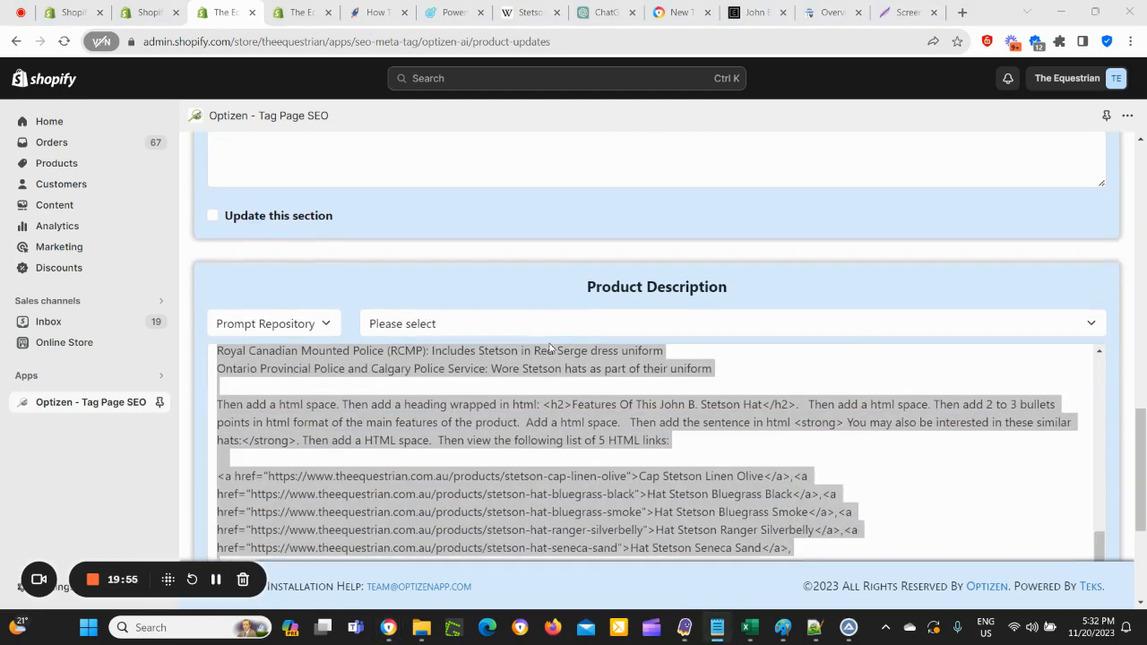
{"action": "scroll", "coordinate": [645, 341], "scroll_direction": "up", "scroll_amount": 10}
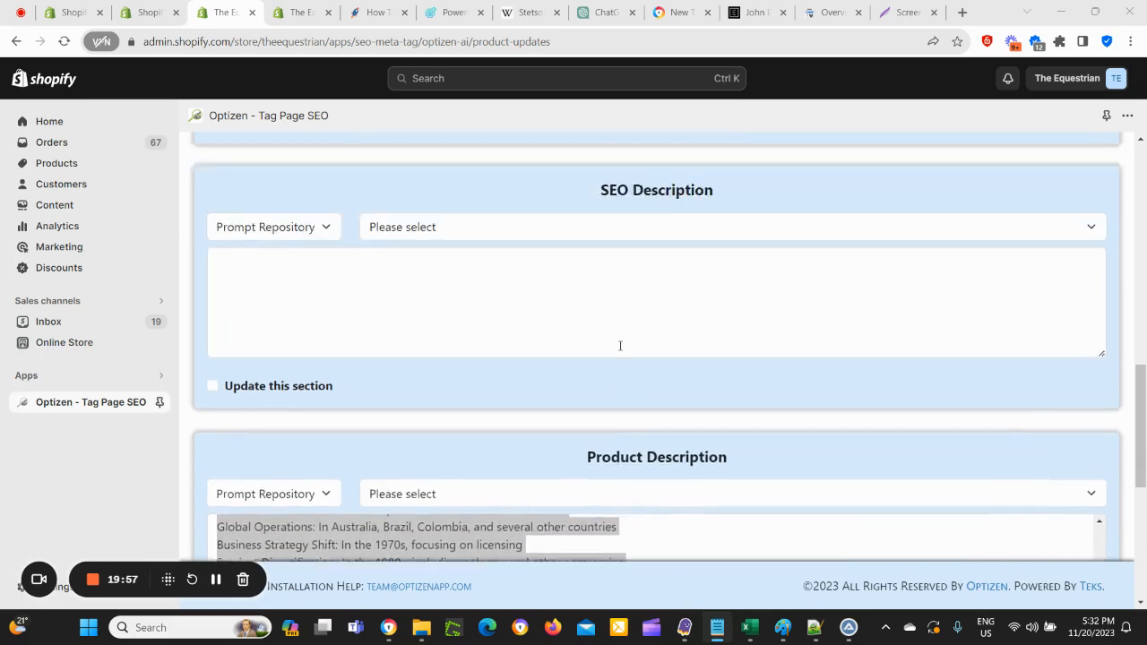
Step: Review the prompt sections, then submit the Stetson Description With Entities & Internal Links job and confirm the update
{"action": "scroll", "coordinate": [612, 366], "scroll_direction": "up", "scroll_amount": 10}
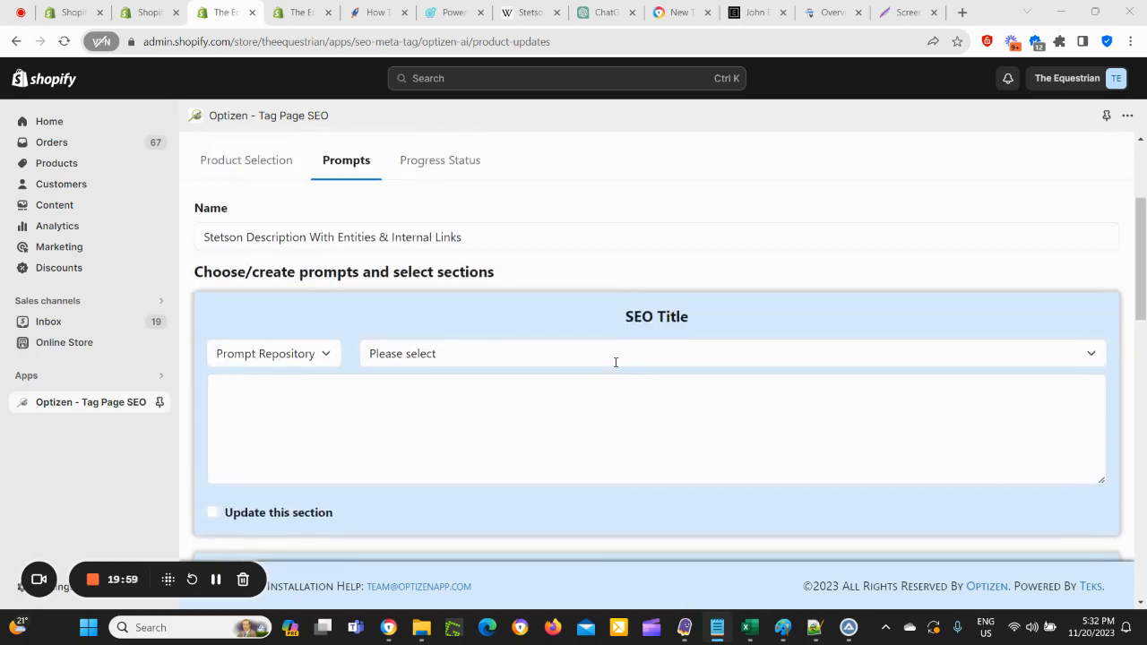
{"action": "scroll", "coordinate": [530, 299], "scroll_direction": "down", "scroll_amount": 15}
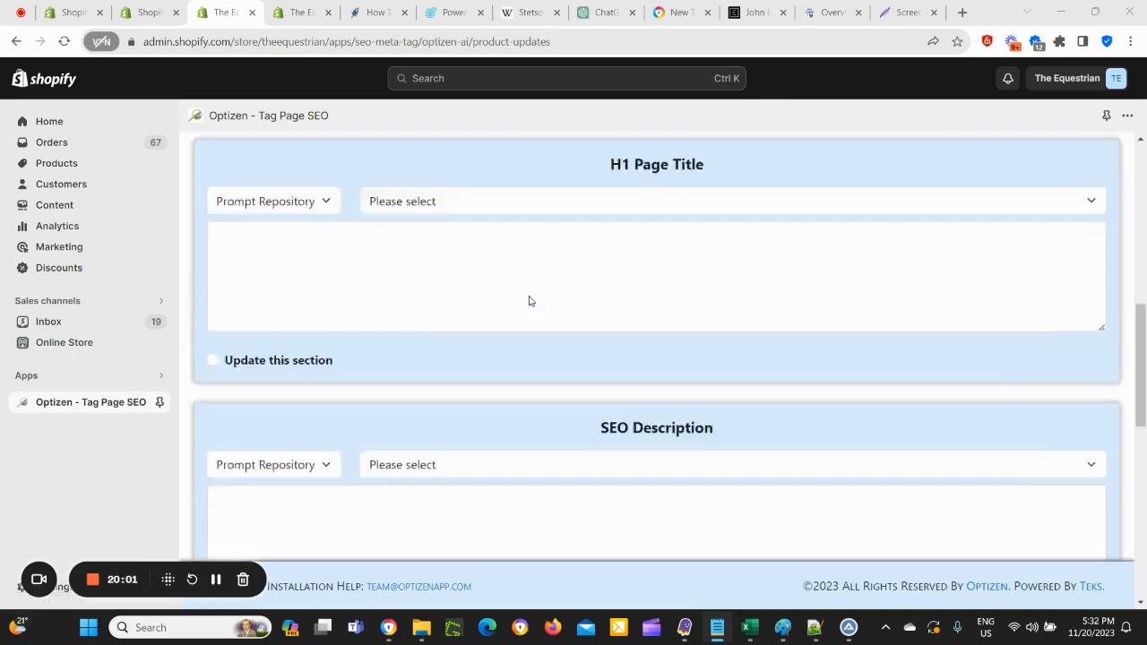
{"action": "scroll", "coordinate": [481, 277], "scroll_direction": "up", "scroll_amount": 10}
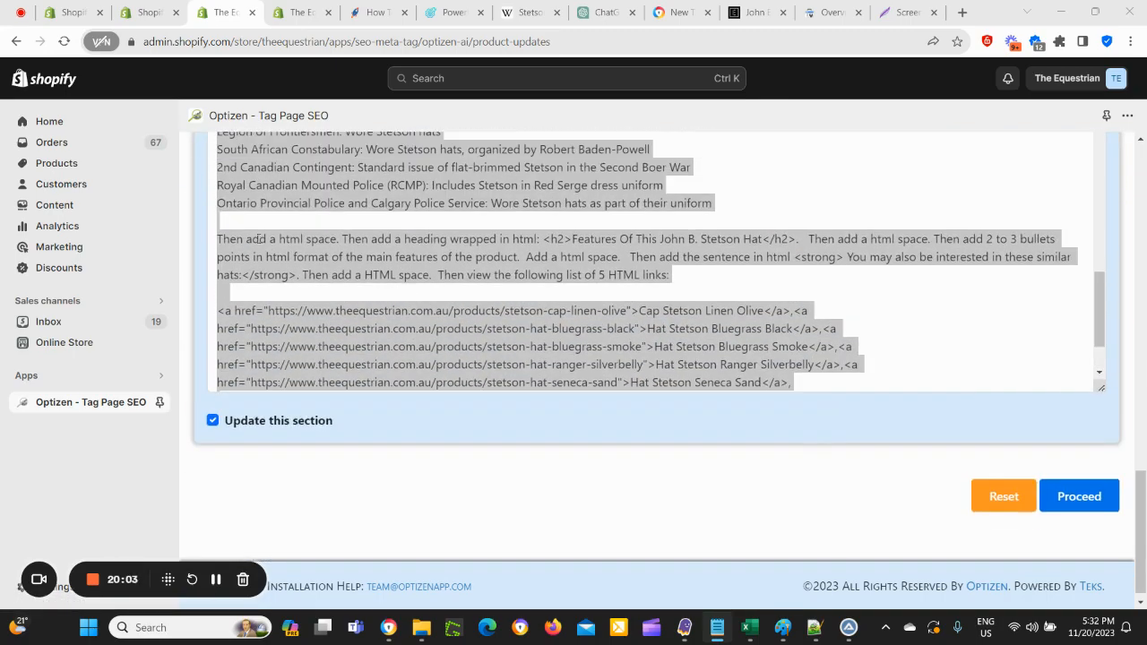
{"action": "scroll", "coordinate": [442, 264], "scroll_direction": "up", "scroll_amount": 15}
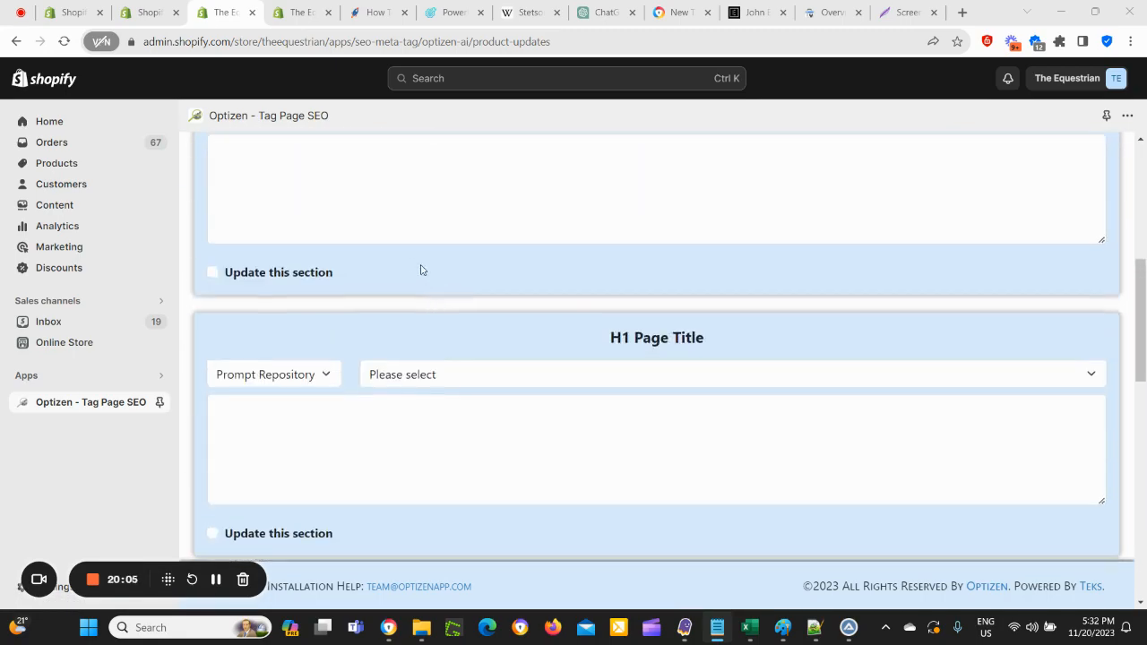
{"action": "scroll", "coordinate": [374, 313], "scroll_direction": "down", "scroll_amount": 10}
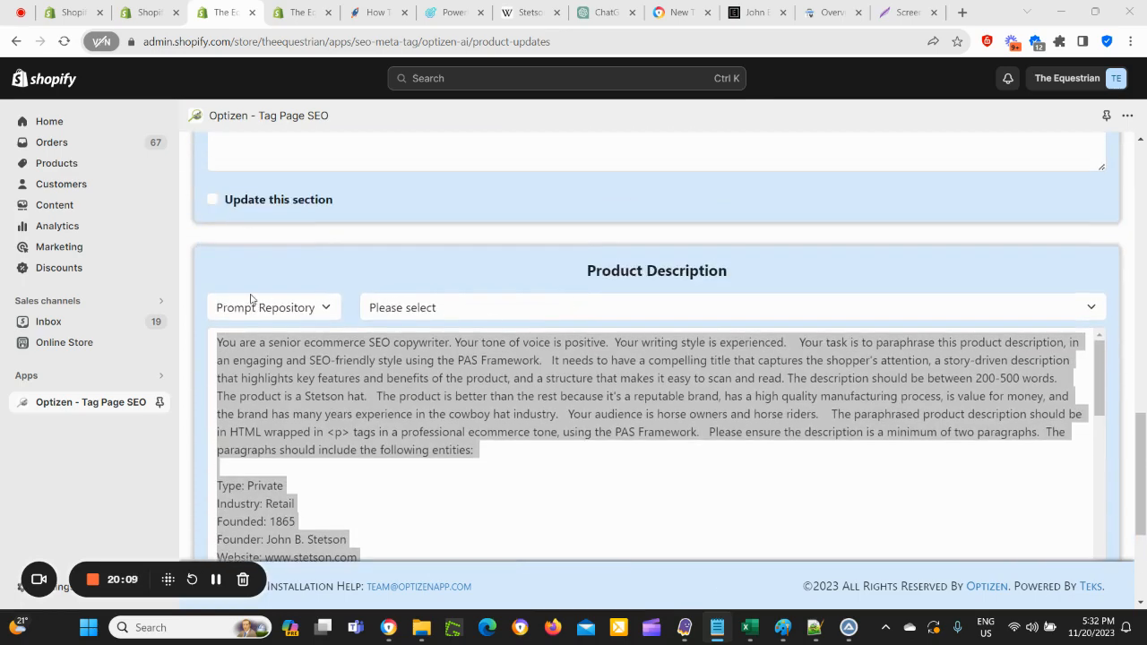
{"action": "scroll", "coordinate": [251, 305], "scroll_direction": "down", "scroll_amount": 3}
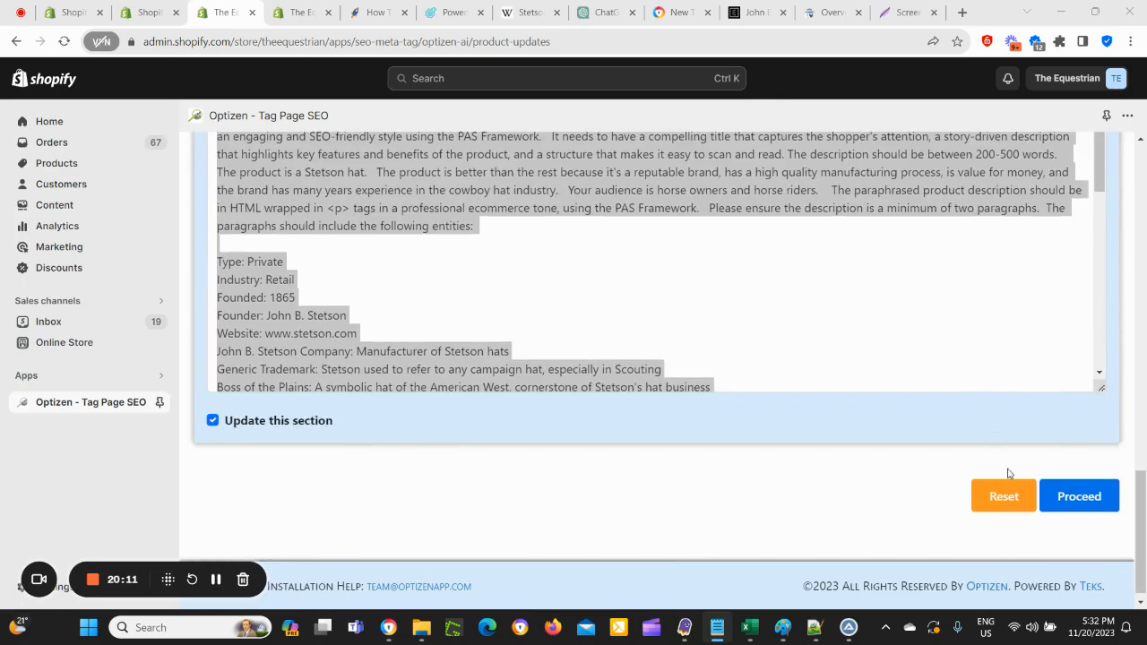
{"action": "left_click", "coordinate": [1039, 490]}
{"action": "left_click", "coordinate": [856, 397]}
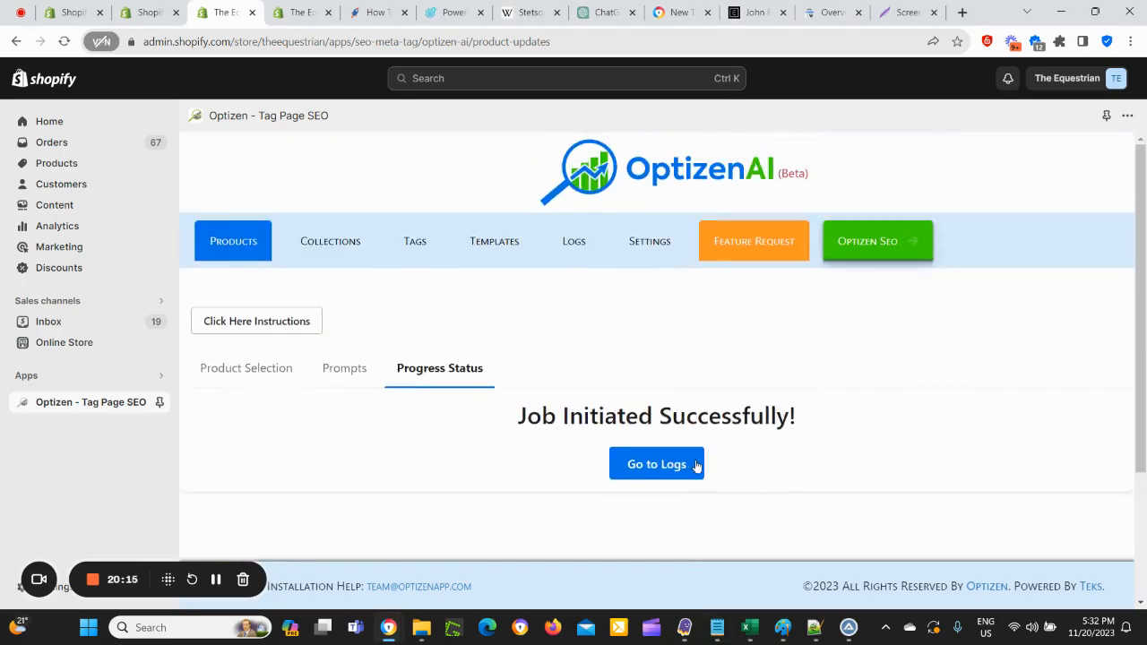
Step: Open the product update logs and check the product statuses in the Stetson Description With Entities & Internal Links job details
{"action": "left_click", "coordinate": [654, 465]}
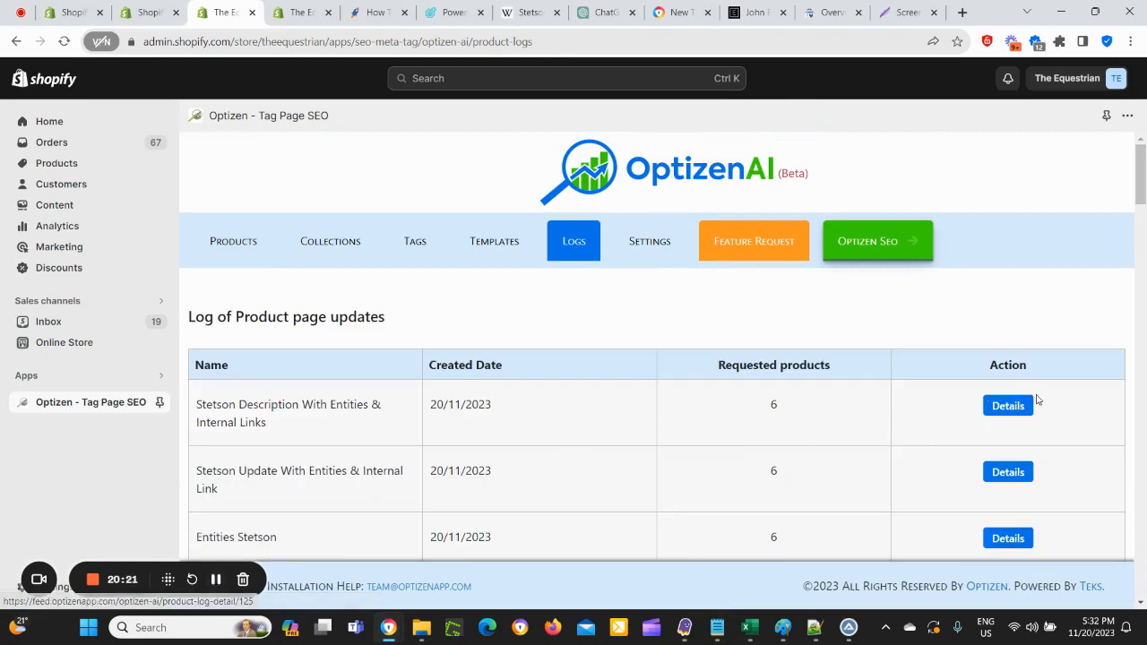
{"action": "left_click", "coordinate": [215, 580]}
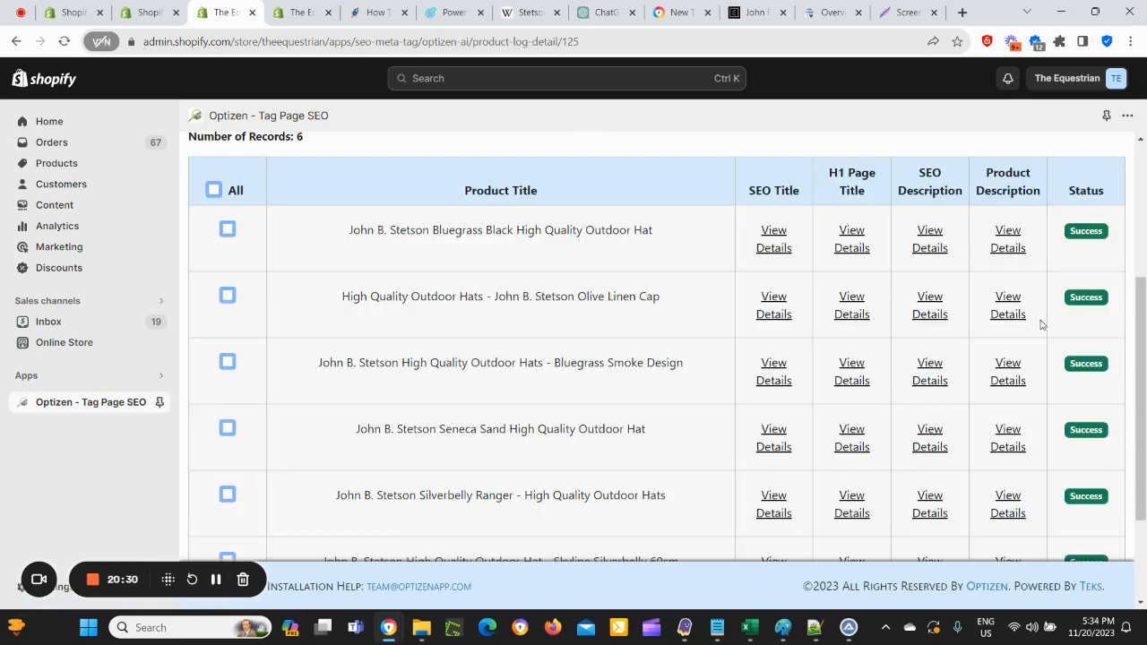
{"action": "scroll", "coordinate": [1031, 327], "scroll_direction": "down", "scroll_amount": 1}
{"action": "scroll", "coordinate": [1040, 324], "scroll_direction": "down", "scroll_amount": 1}
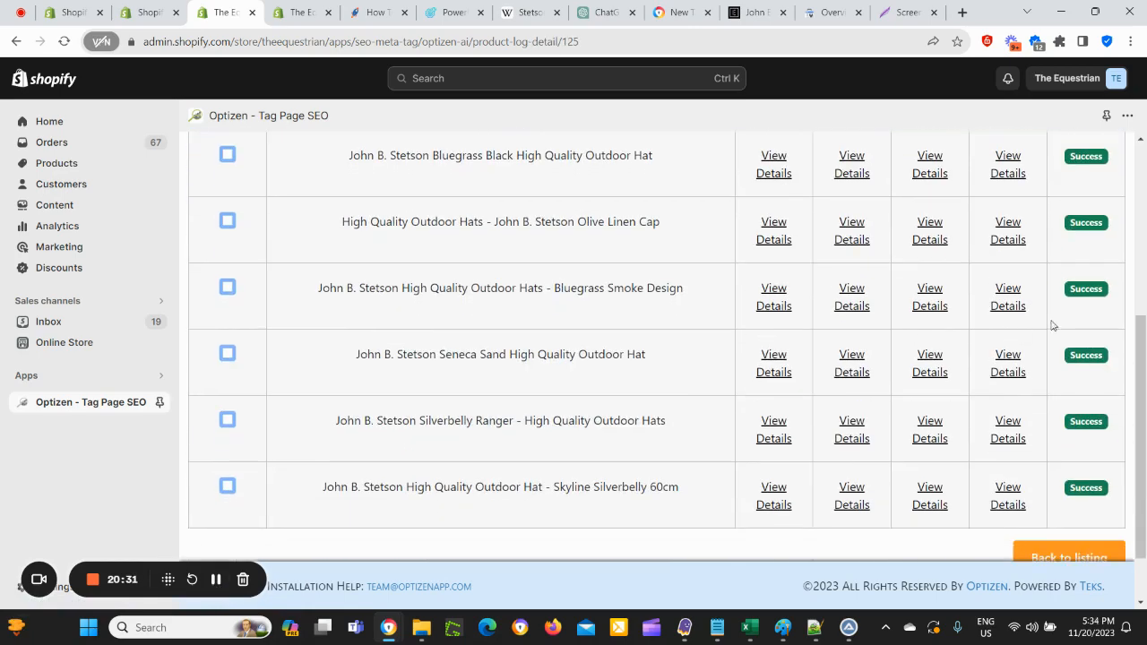
{"action": "scroll", "coordinate": [860, 296], "scroll_direction": "up", "scroll_amount": 2}
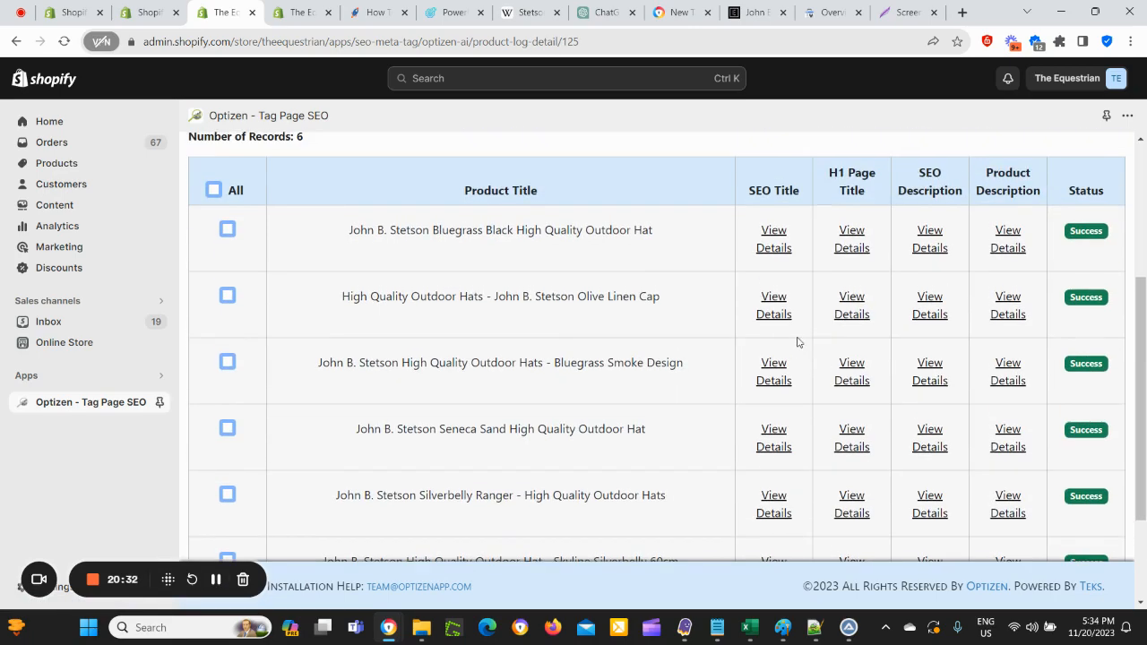
Step: Compare the old and new product descriptions of the Bluegrass Black hat, including their similar-product links, and close the comparison
{"action": "left_click", "coordinate": [1008, 253]}
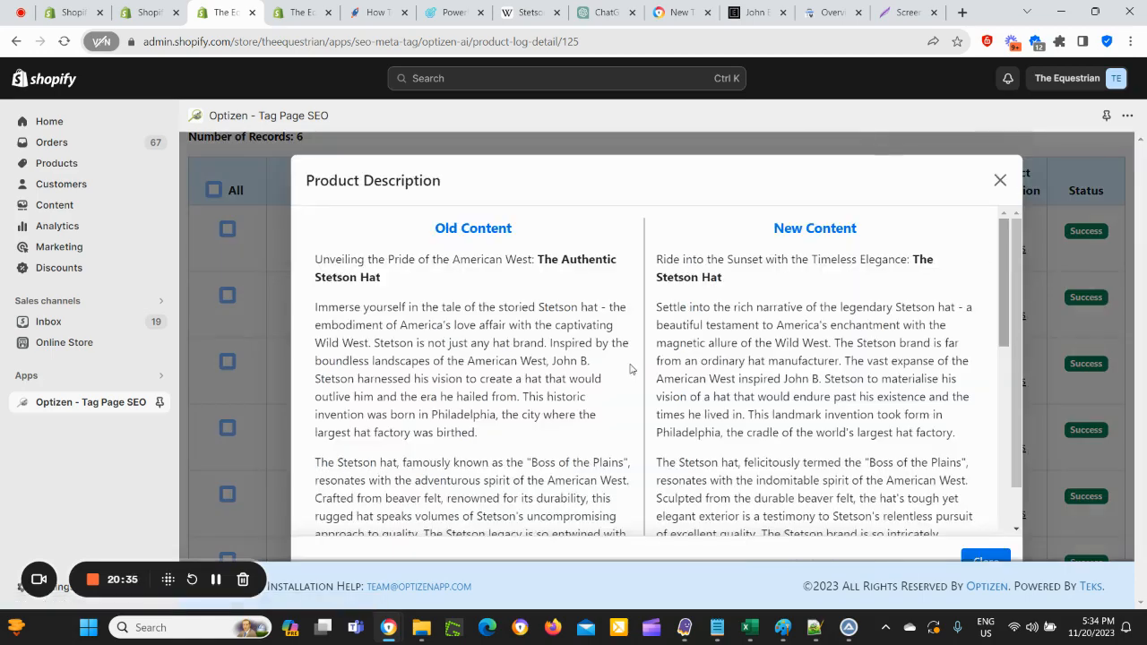
{"action": "scroll", "coordinate": [629, 366], "scroll_direction": "down", "scroll_amount": 3}
{"action": "scroll", "coordinate": [580, 396], "scroll_direction": "down", "scroll_amount": 4}
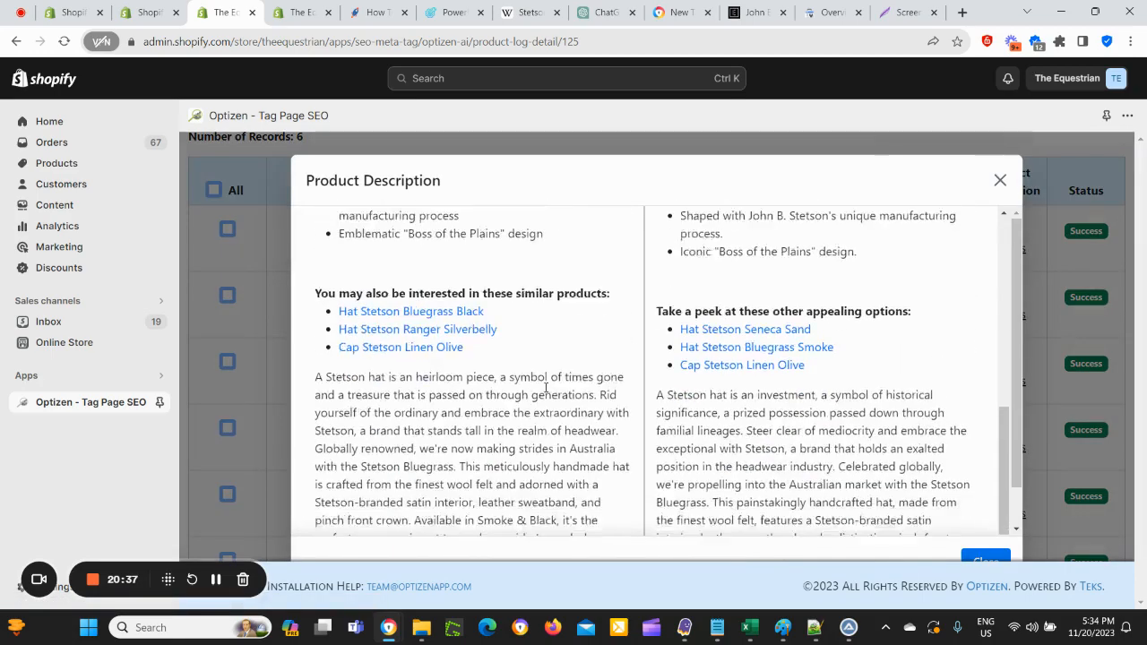
{"action": "scroll", "coordinate": [545, 363], "scroll_direction": "up", "scroll_amount": 4}
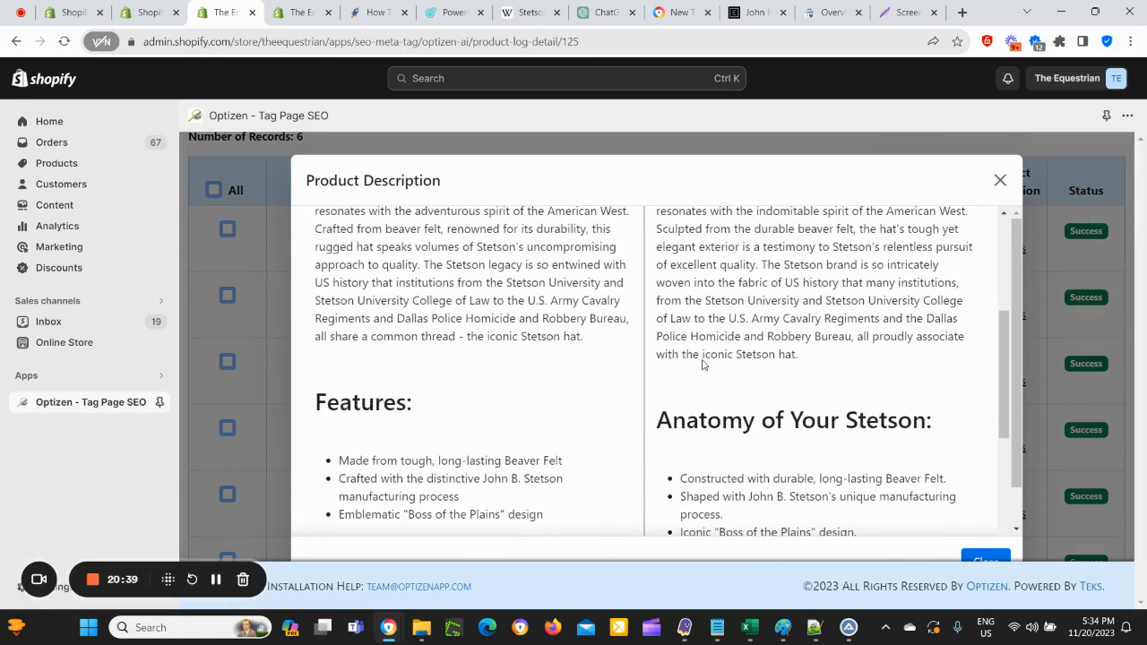
{"action": "left_click", "coordinate": [999, 180]}
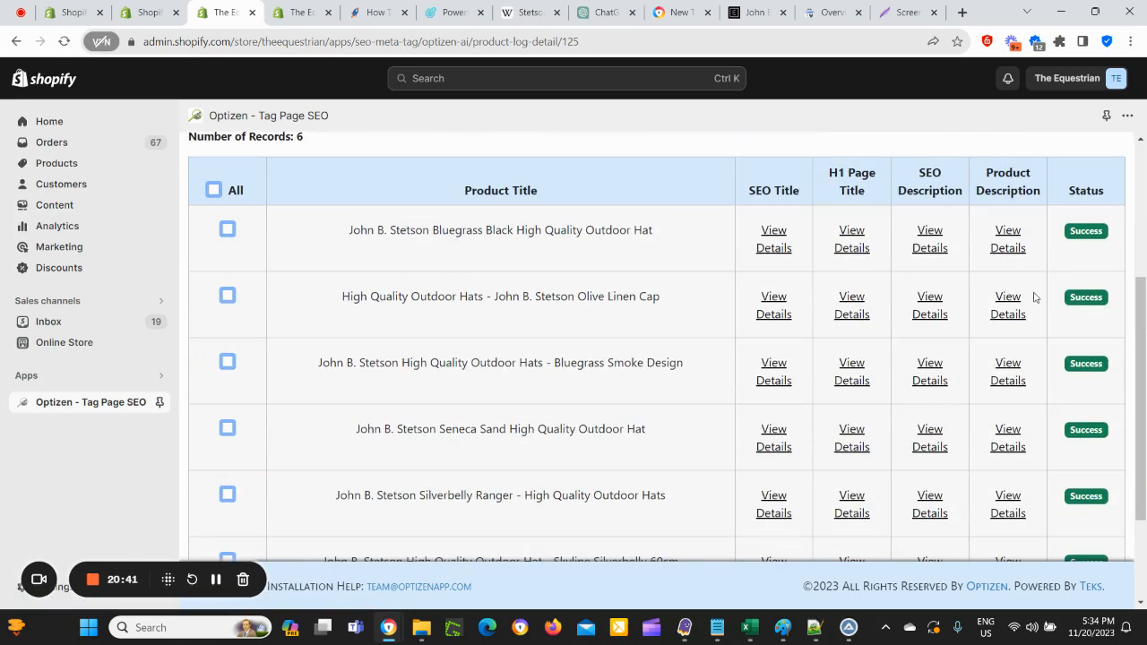
Step: Open the Olive Linen Cap's product description comparison and highlight the John B. Stetson mention in the new content
{"action": "left_click", "coordinate": [1004, 316]}
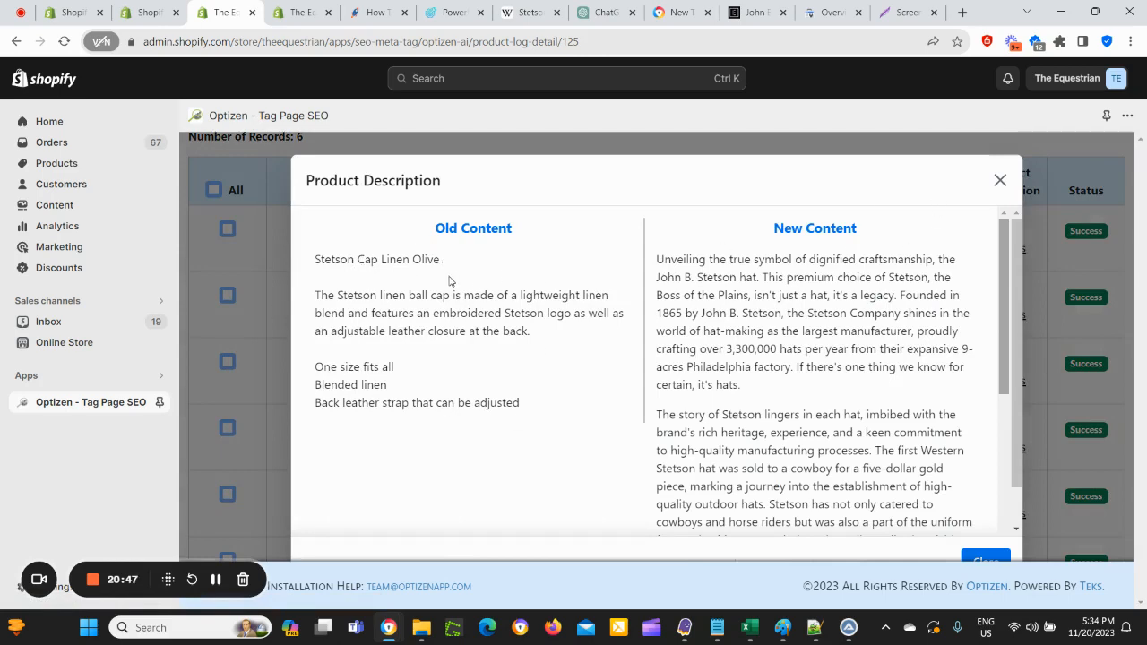
{"action": "scroll", "coordinate": [494, 281], "scroll_direction": "down", "scroll_amount": 2}
{"action": "scroll", "coordinate": [903, 239], "scroll_direction": "up", "scroll_amount": 2}
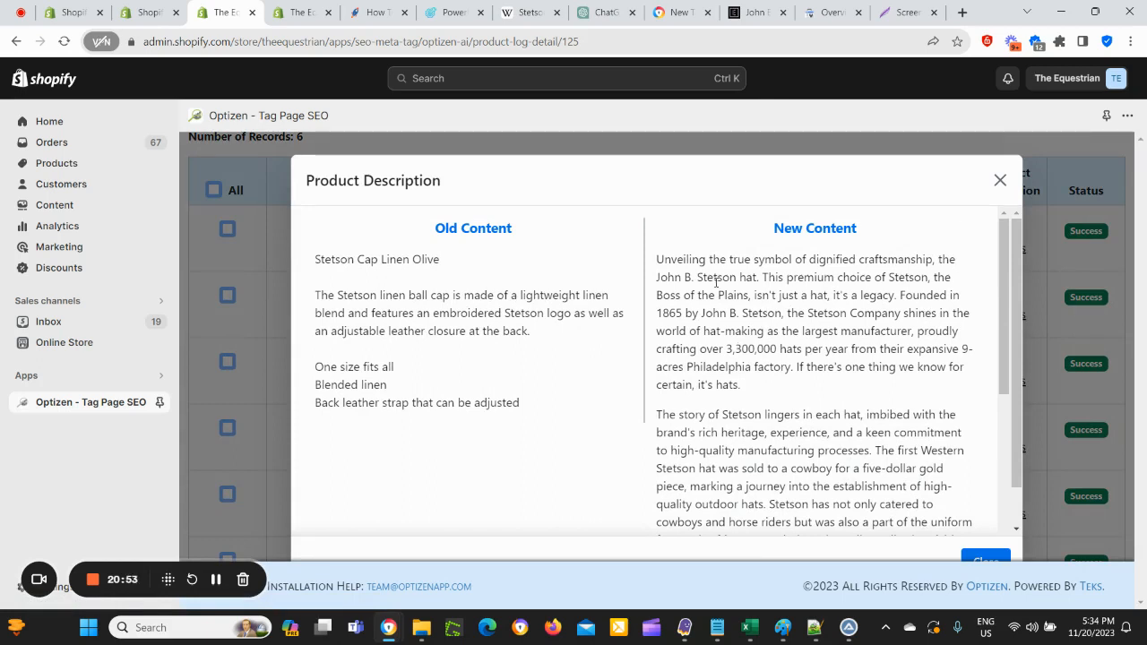
{"action": "left_click_drag", "start_coordinate": [733, 278], "coordinate": [654, 277]}
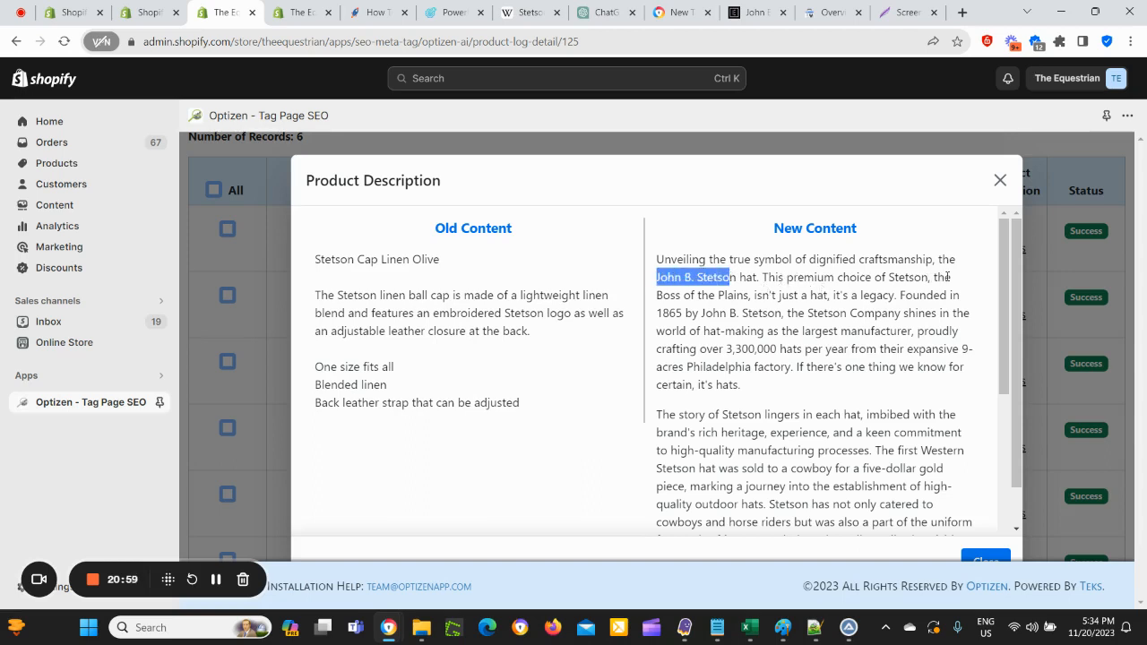
Step: Switch to ChatGPT, highlight "Boss of the Plains" in the Stetson entity list, and return to the Optizen description comparison
{"action": "left_click", "coordinate": [605, 12]}
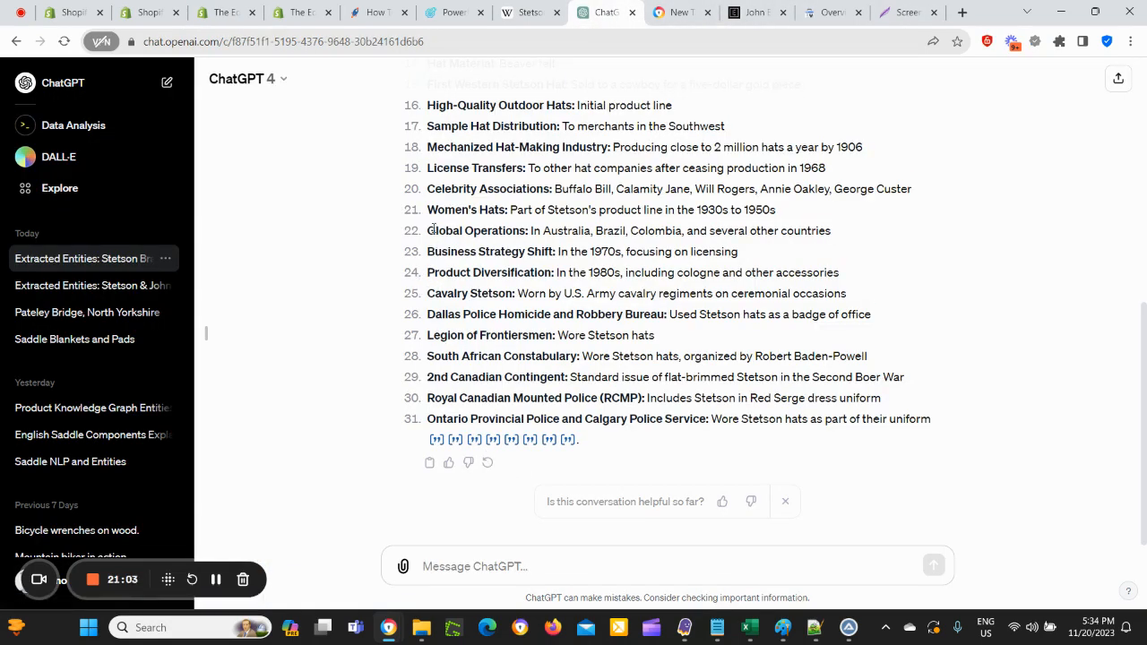
{"action": "scroll", "coordinate": [426, 387], "scroll_direction": "up", "scroll_amount": 3}
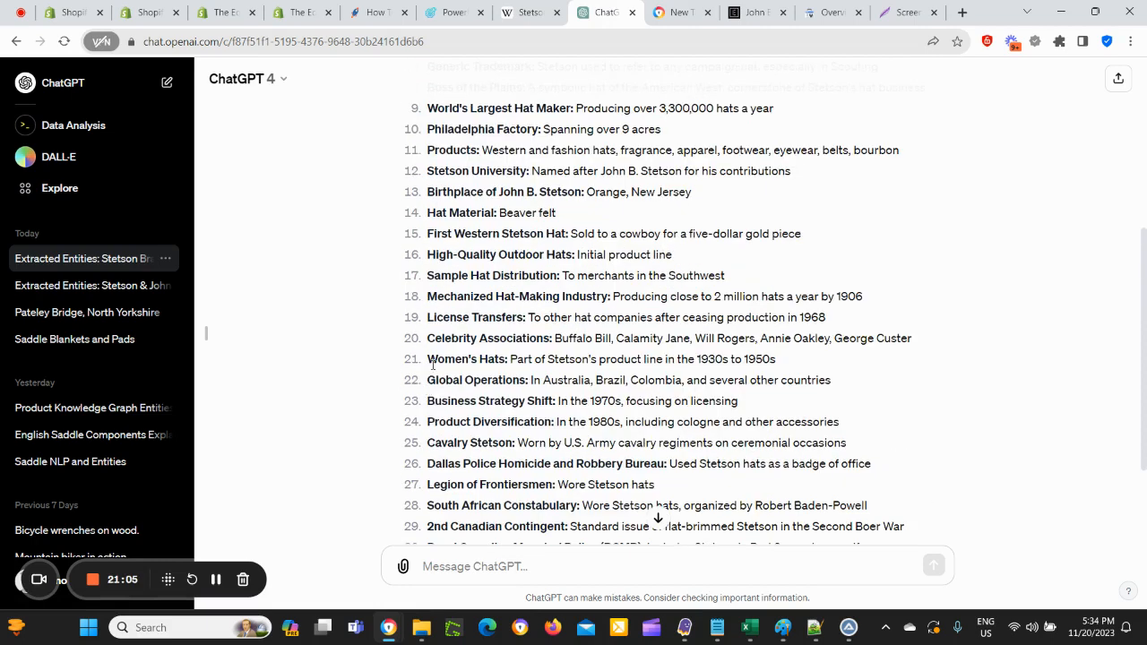
{"action": "scroll", "coordinate": [433, 296], "scroll_direction": "up", "scroll_amount": 2}
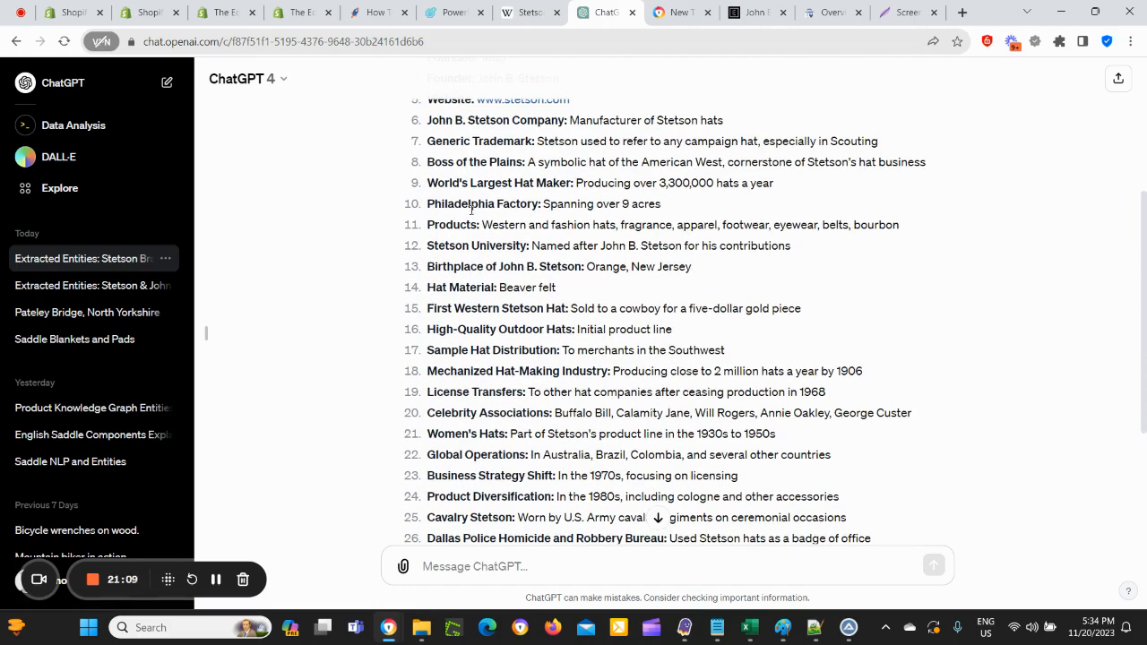
{"action": "scroll", "coordinate": [473, 209], "scroll_direction": "up", "scroll_amount": 2}
{"action": "left_click_drag", "start_coordinate": [428, 237], "coordinate": [526, 235]}
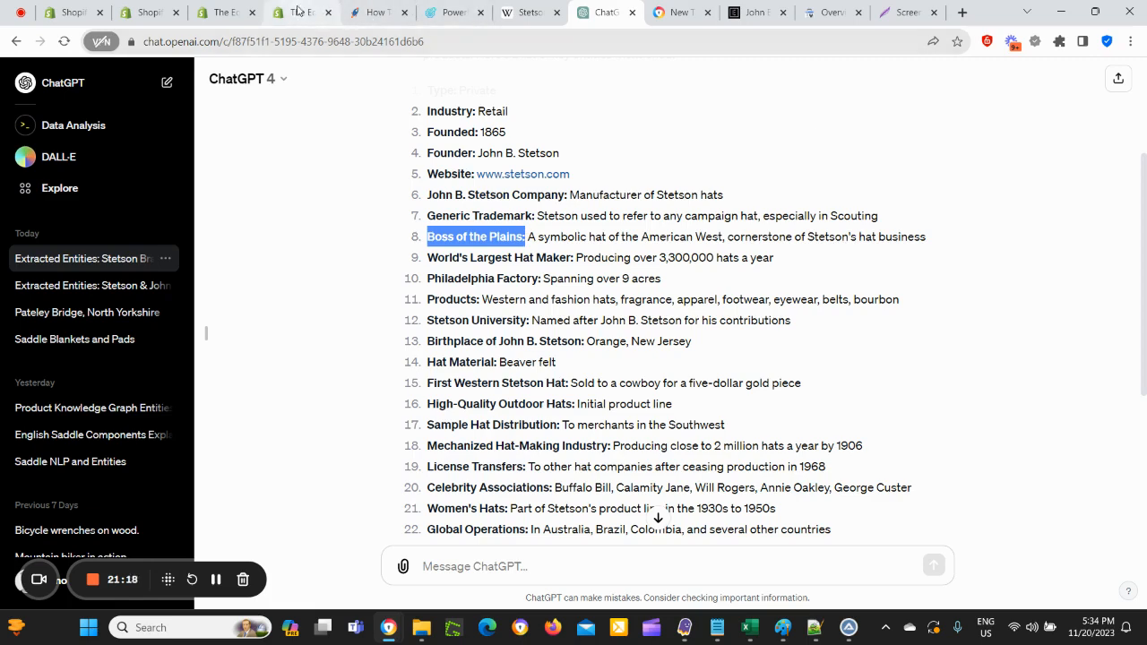
{"action": "left_click", "coordinate": [303, 13]}
{"action": "left_click", "coordinate": [233, 12]}
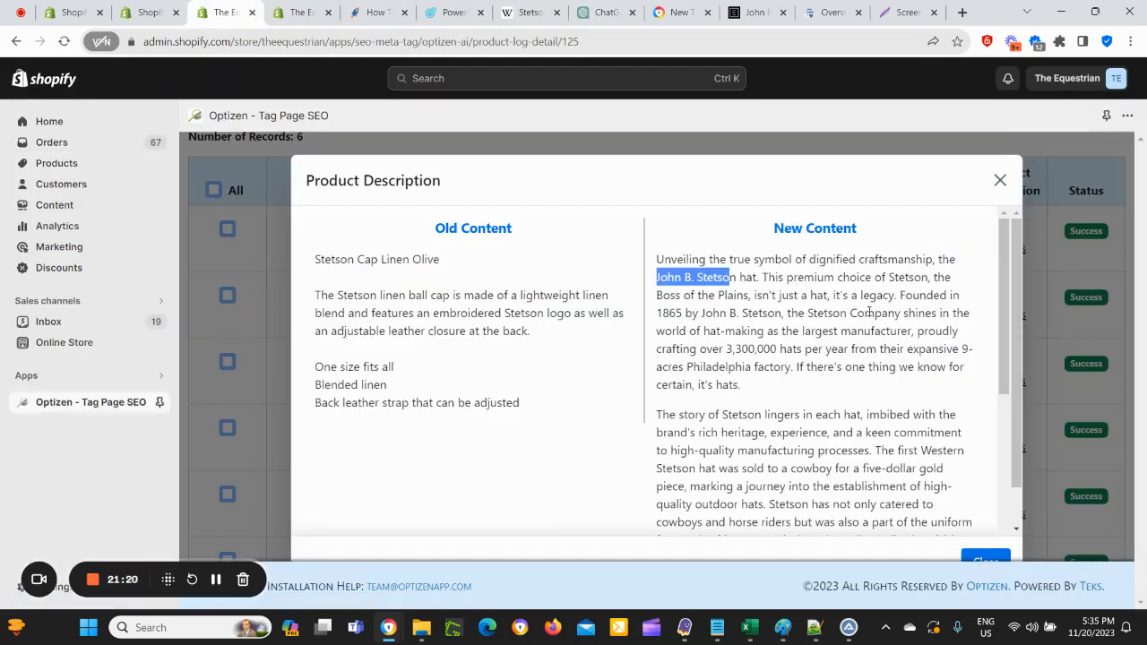
Step: Check the new cap description against ChatGPT's entity list, highlighting the "Founded: 1865" entity, and return to the comparison
{"action": "scroll", "coordinate": [830, 315], "scroll_direction": "down", "scroll_amount": 2}
{"action": "scroll", "coordinate": [830, 315], "scroll_direction": "up", "scroll_amount": 2}
{"action": "left_click", "coordinate": [607, 12]}
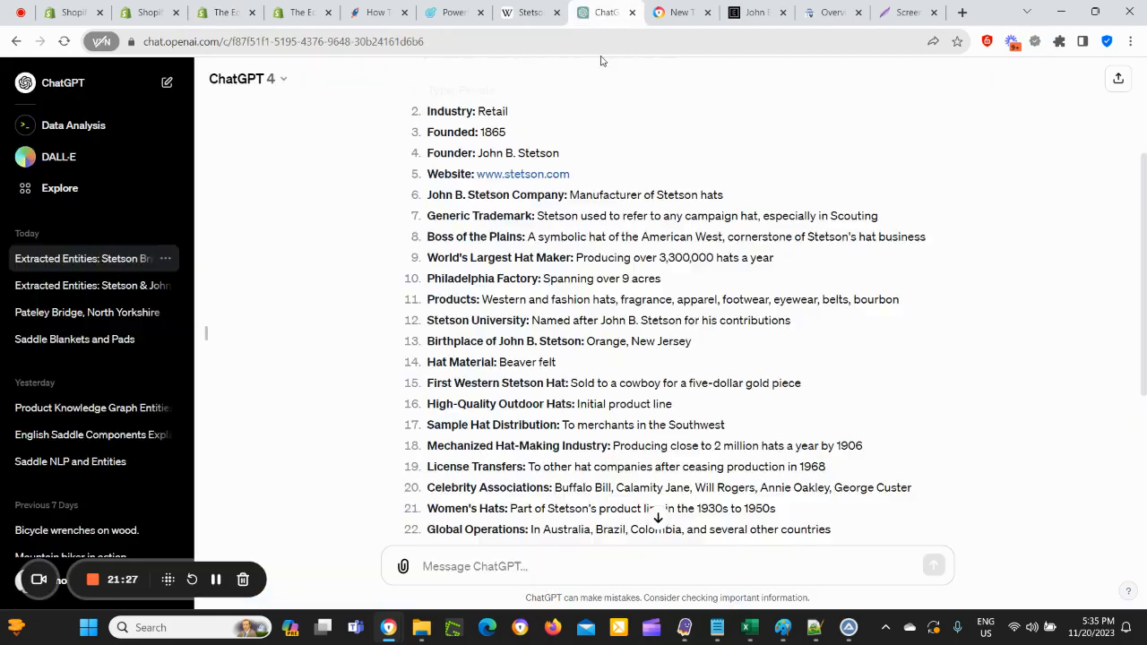
{"action": "scroll", "coordinate": [493, 359], "scroll_direction": "up", "scroll_amount": 3}
{"action": "left_click_drag", "start_coordinate": [516, 289], "coordinate": [461, 281]}
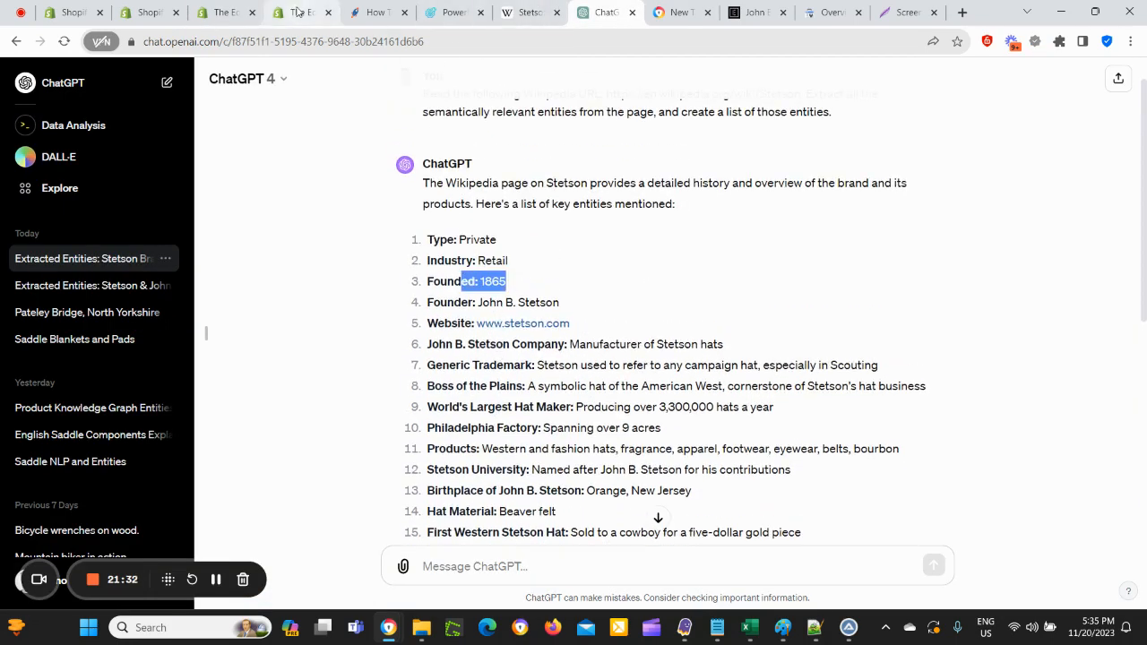
{"action": "left_click", "coordinate": [242, 12]}
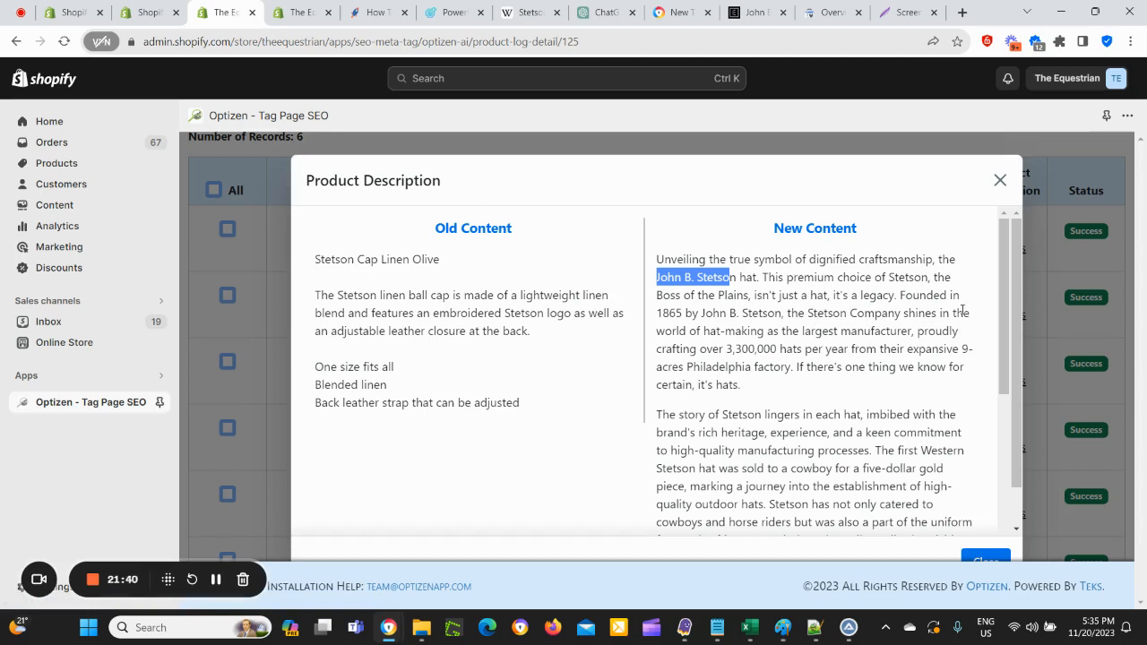
Step: Highlight "Company" in the new description and "World's Largest Hat Maker" in ChatGPT's entity list, then return to the comparison
{"action": "double_click", "coordinate": [854, 319]}
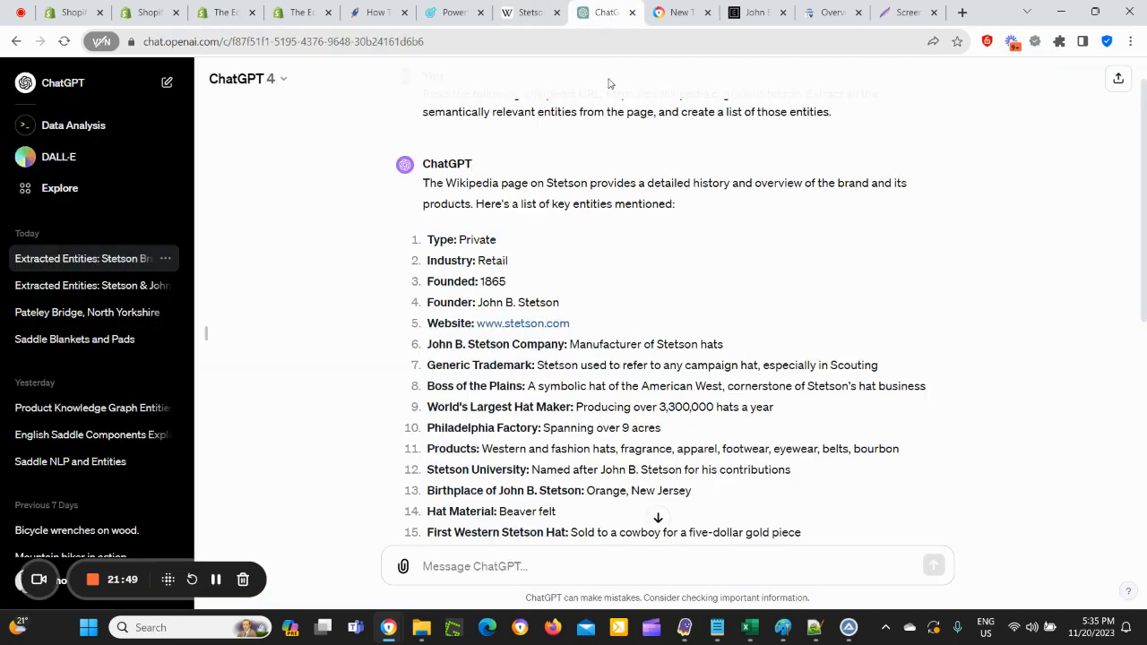
{"action": "left_click", "coordinate": [607, 12]}
{"action": "left_click_drag", "start_coordinate": [444, 409], "coordinate": [575, 408]}
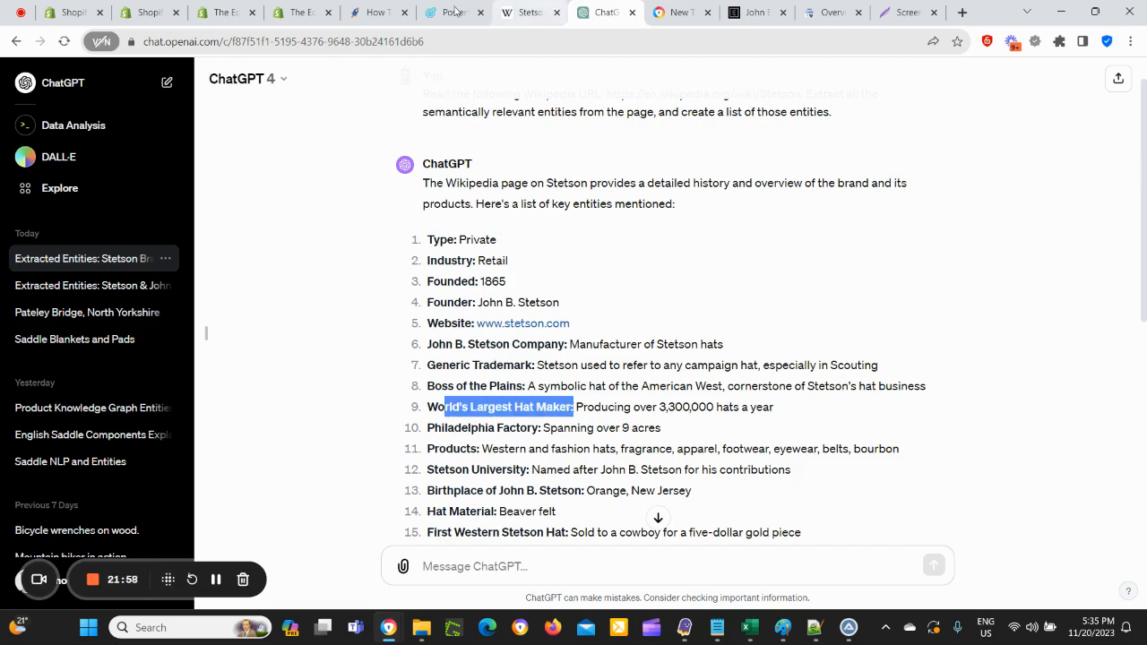
{"action": "left_click", "coordinate": [143, 12]}
{"action": "left_click", "coordinate": [217, 12]}
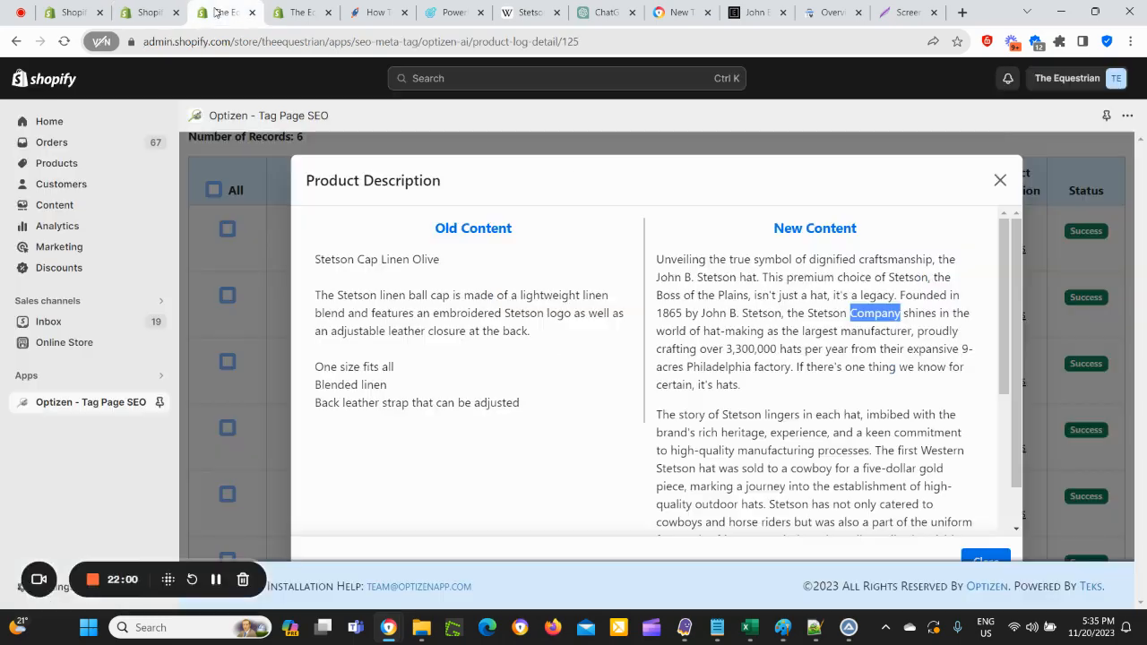
Step: Examine the remaining paragraphs of the cap's new description for entities and highlight the Royal Canadian Mounted Police mention
{"action": "scroll", "coordinate": [797, 417], "scroll_direction": "down", "scroll_amount": 2}
{"action": "scroll", "coordinate": [822, 330], "scroll_direction": "up", "scroll_amount": 1}
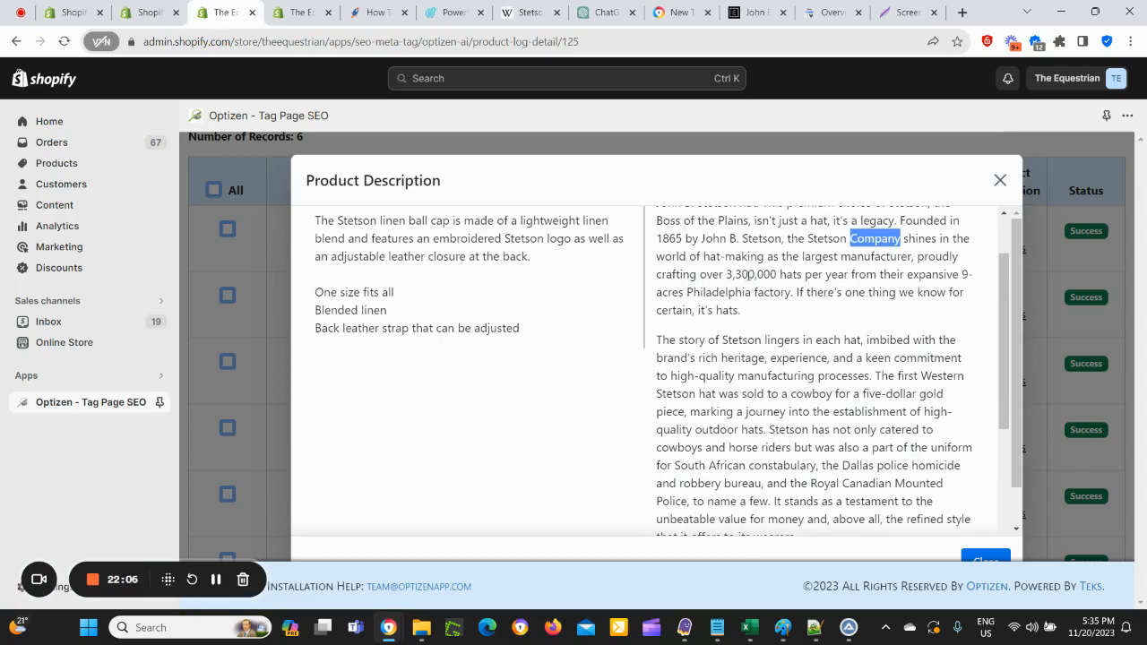
{"action": "scroll", "coordinate": [776, 358], "scroll_direction": "down", "scroll_amount": 2}
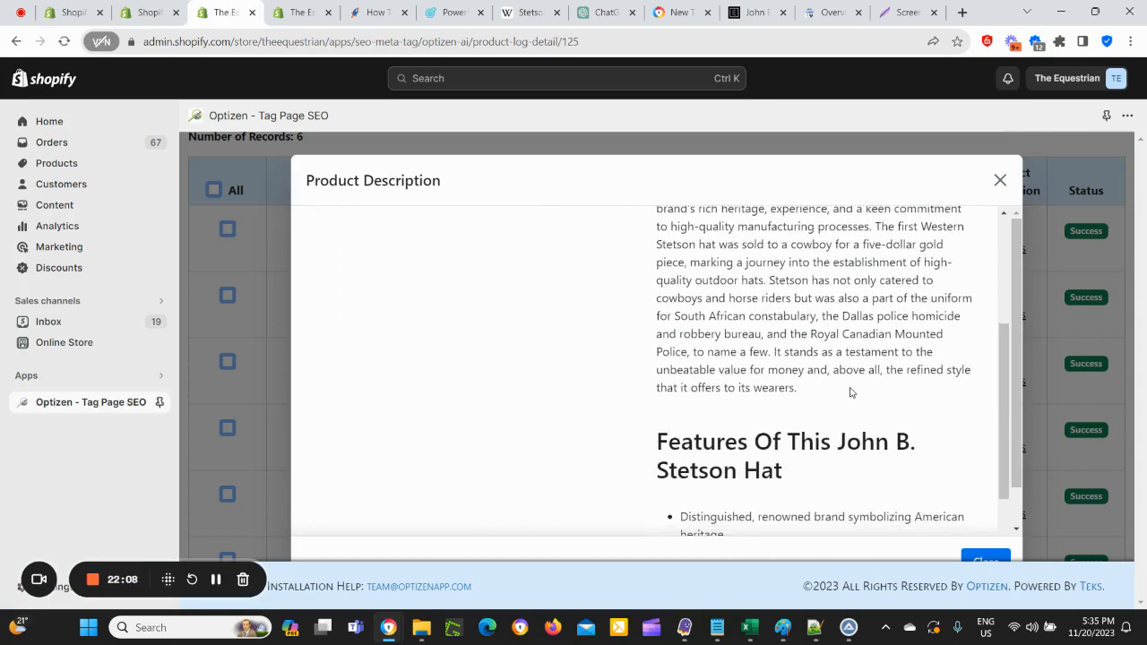
{"action": "scroll", "coordinate": [824, 387], "scroll_direction": "up", "scroll_amount": 1}
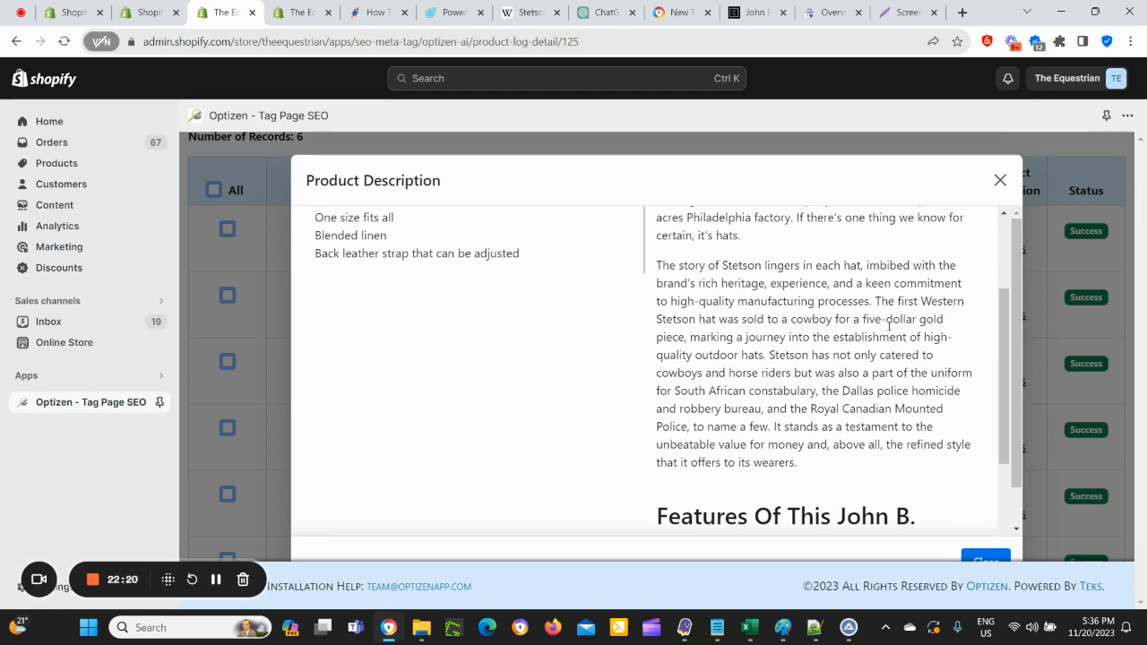
{"action": "scroll", "coordinate": [783, 384], "scroll_direction": "down", "scroll_amount": 1}
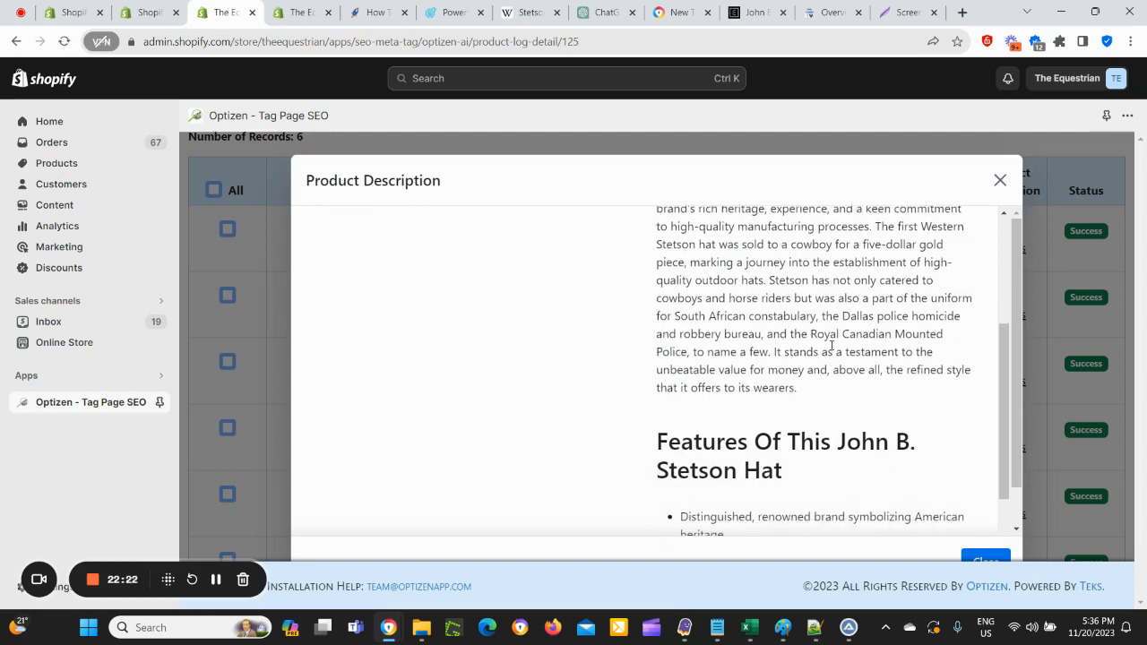
{"action": "left_click_drag", "start_coordinate": [810, 334], "coordinate": [932, 335]}
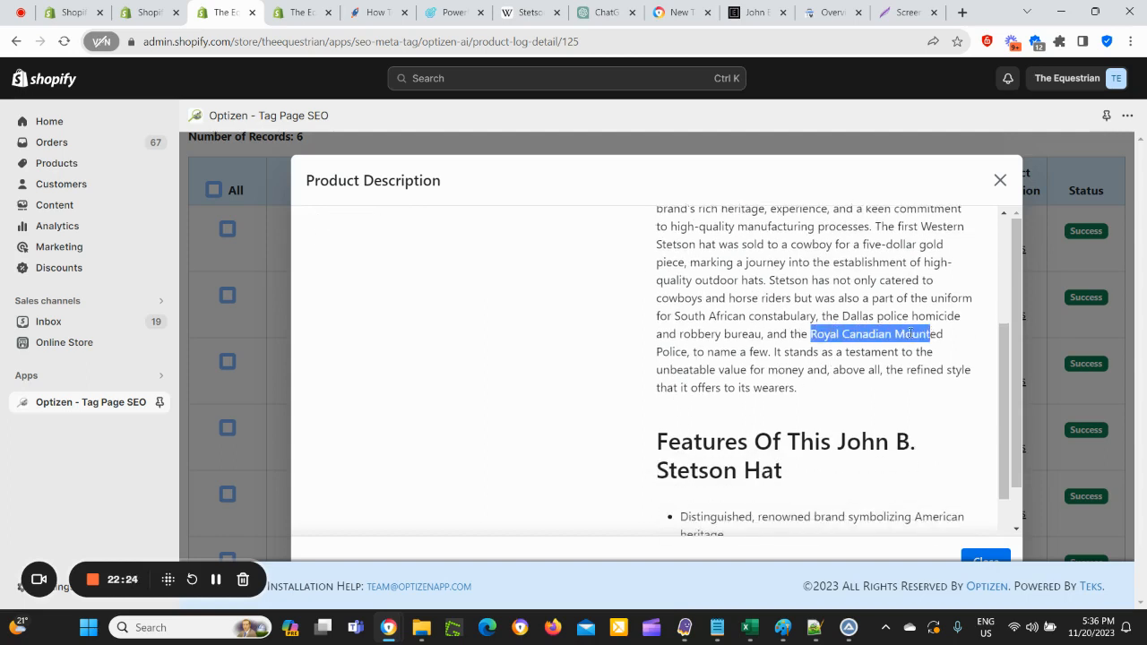
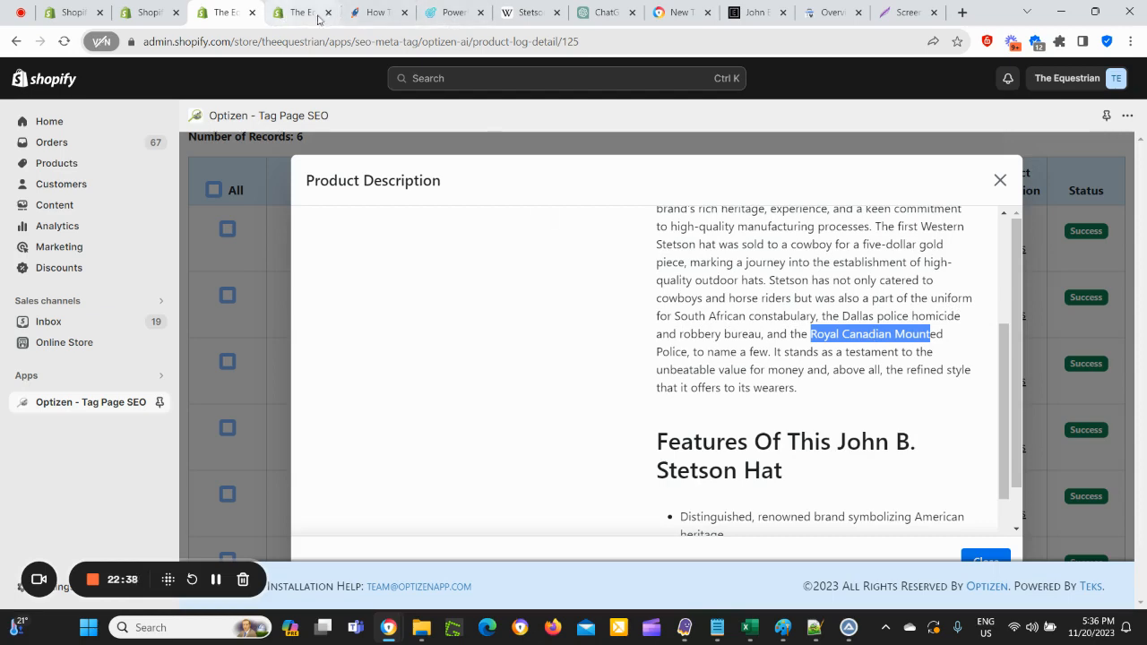
Step: Look through the lower part of ChatGPT's Stetson entity list and return to the Optizen description comparison
{"action": "left_click", "coordinate": [615, 16]}
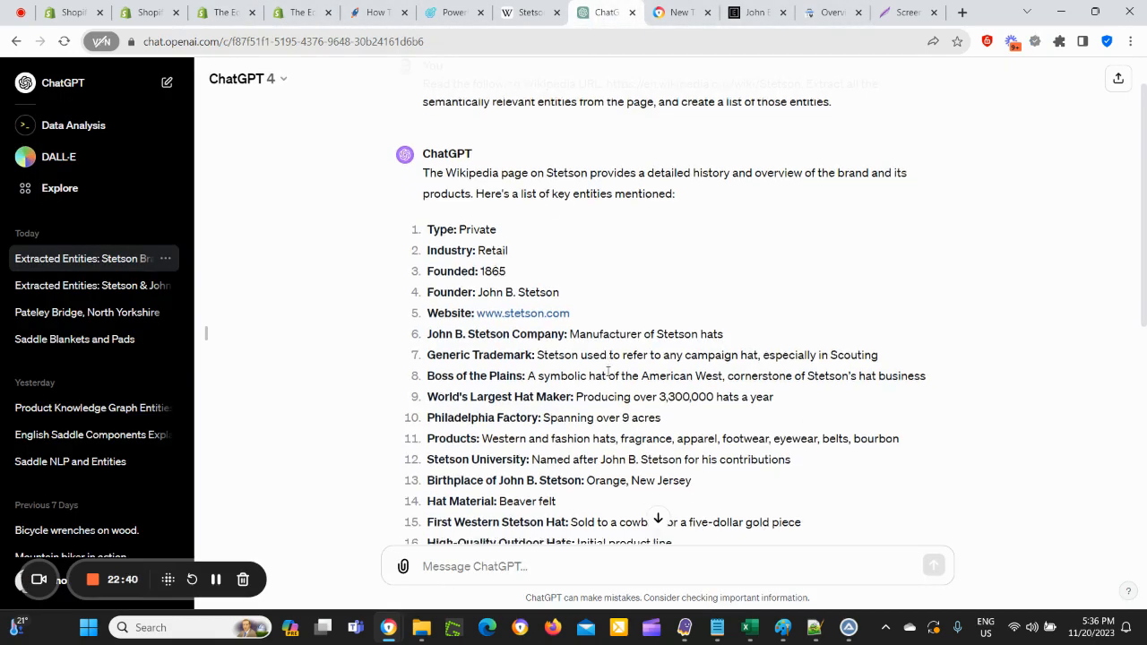
{"action": "scroll", "coordinate": [607, 371], "scroll_direction": "down", "scroll_amount": 3}
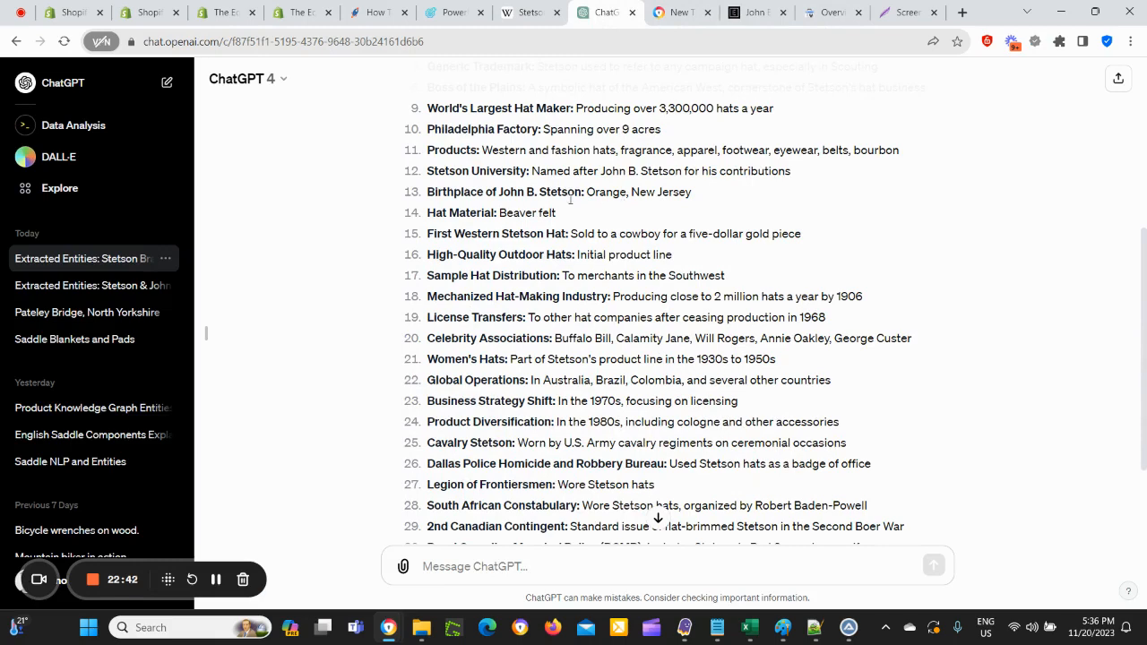
{"action": "left_click", "coordinate": [222, 16]}
Step: Review the features section and similar-hat links in the cap's new description and close the comparison
{"action": "scroll", "coordinate": [780, 394], "scroll_direction": "down", "scroll_amount": 2}
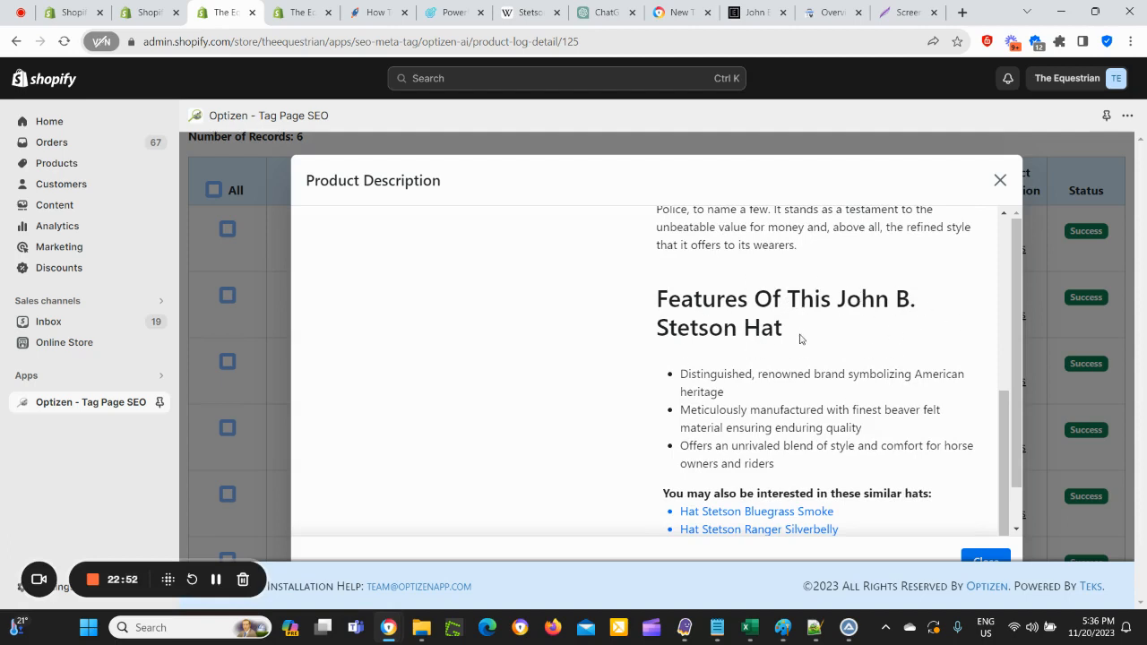
{"action": "scroll", "coordinate": [869, 363], "scroll_direction": "down", "scroll_amount": 1}
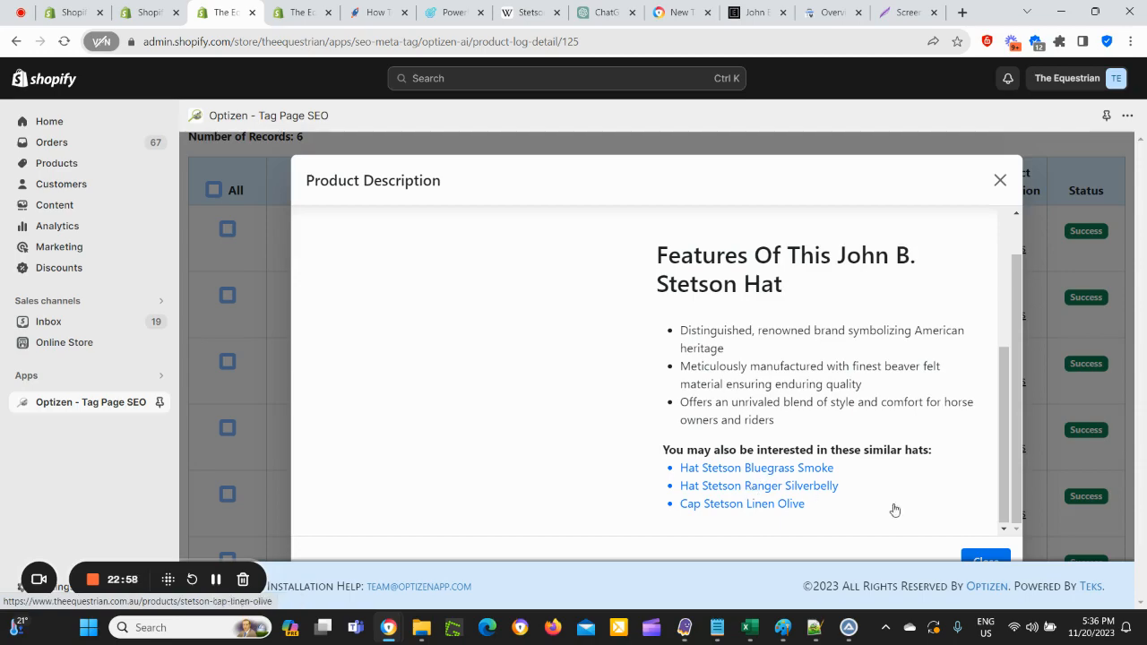
{"action": "left_click", "coordinate": [984, 560]}
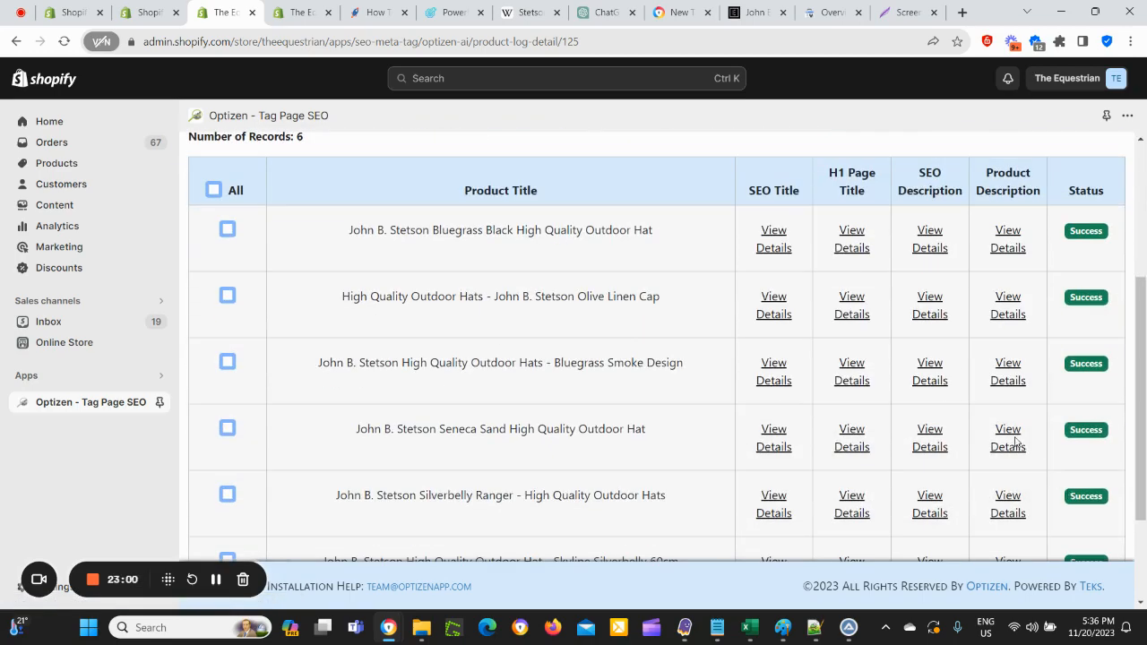
Step: Open the Seneca Sand hat's product description comparison, review its old and new content and close it
{"action": "left_click", "coordinate": [1010, 440]}
{"action": "scroll", "coordinate": [896, 435], "scroll_direction": "down", "scroll_amount": 5}
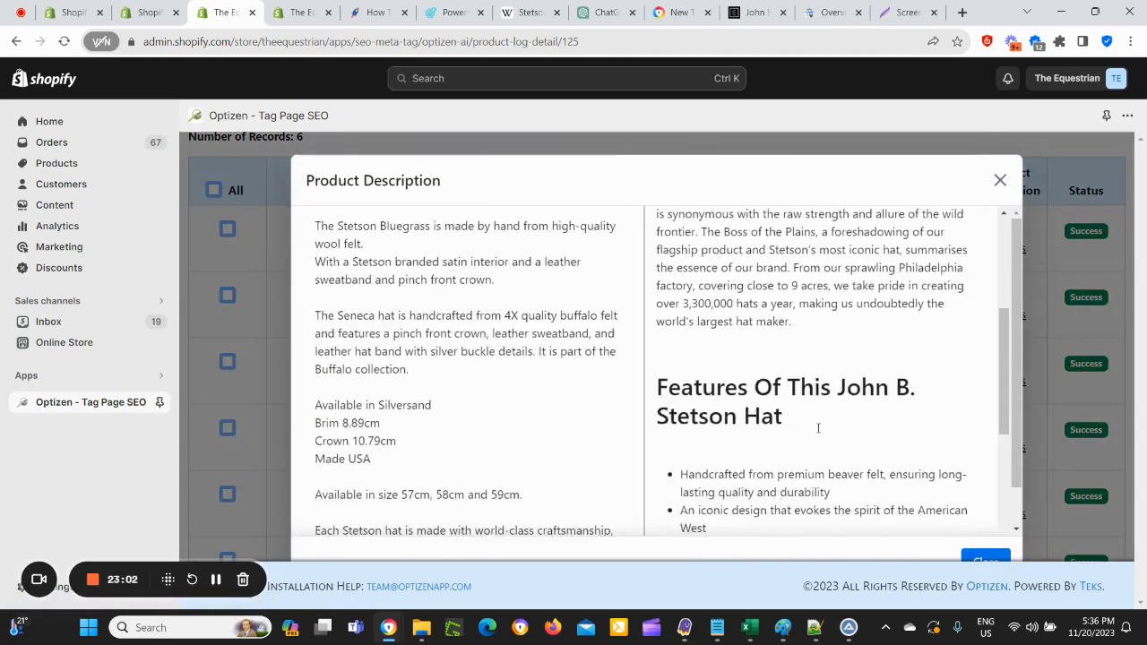
{"action": "scroll", "coordinate": [817, 429], "scroll_direction": "down", "scroll_amount": 5}
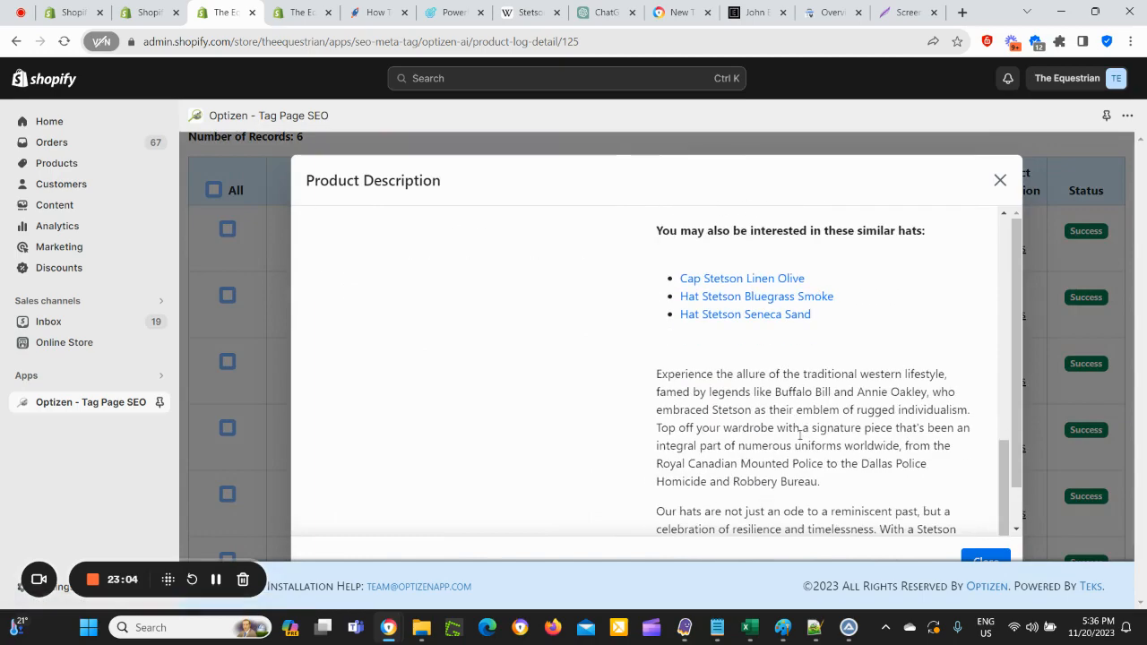
{"action": "scroll", "coordinate": [788, 453], "scroll_direction": "up", "scroll_amount": 10}
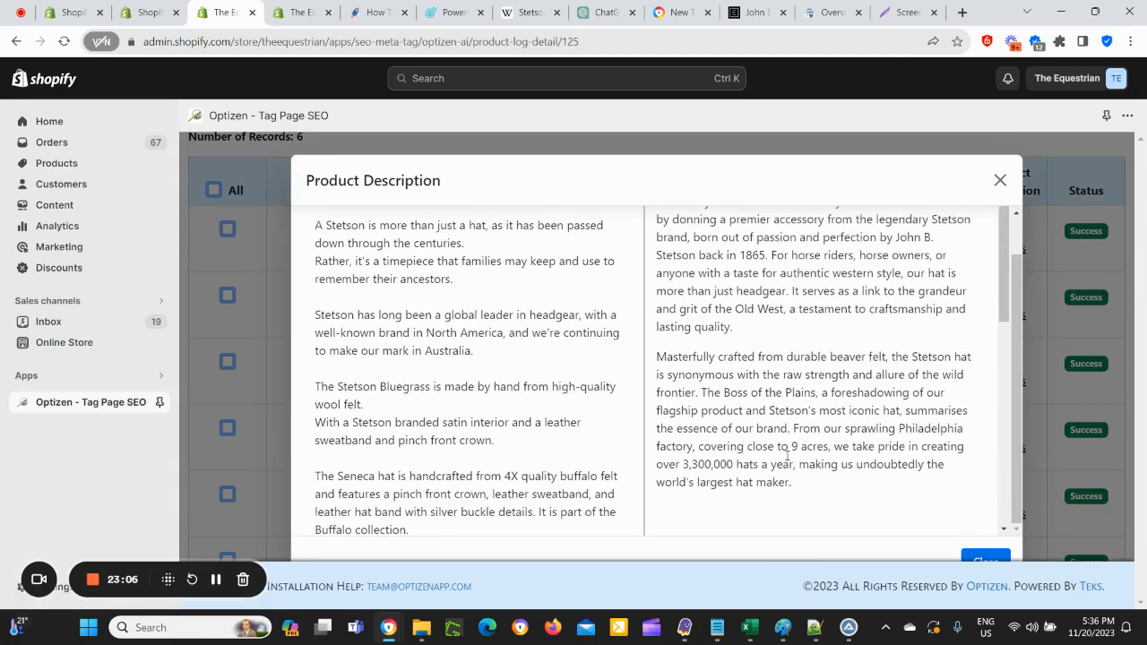
{"action": "scroll", "coordinate": [787, 455], "scroll_direction": "up", "scroll_amount": 5}
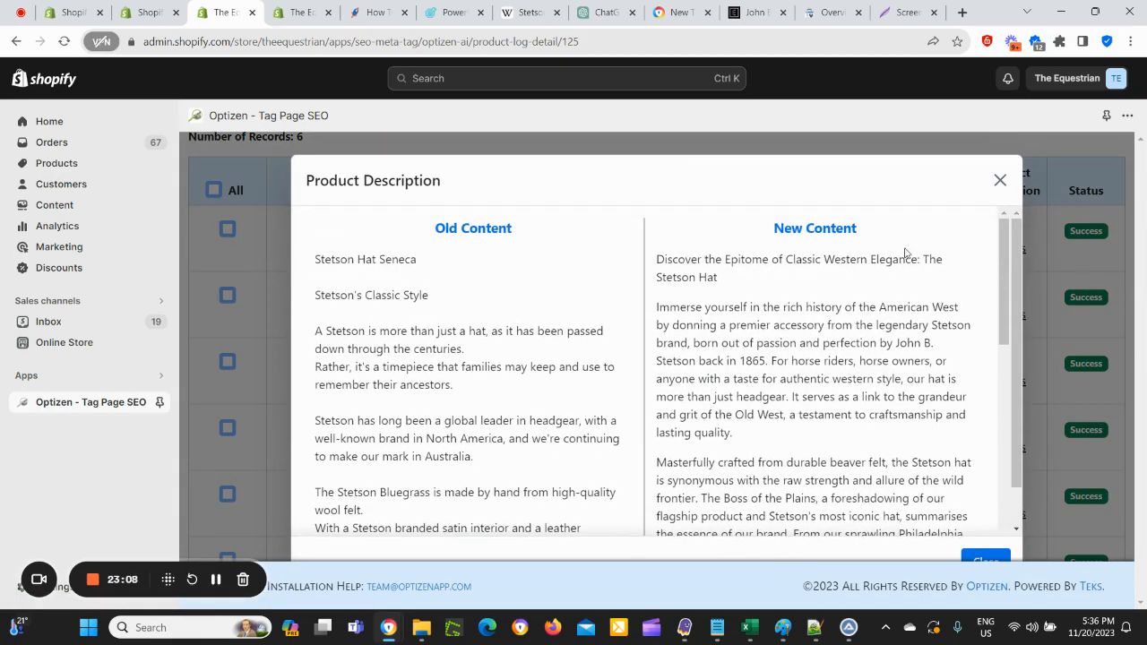
{"action": "scroll", "coordinate": [829, 376], "scroll_direction": "down", "scroll_amount": 5}
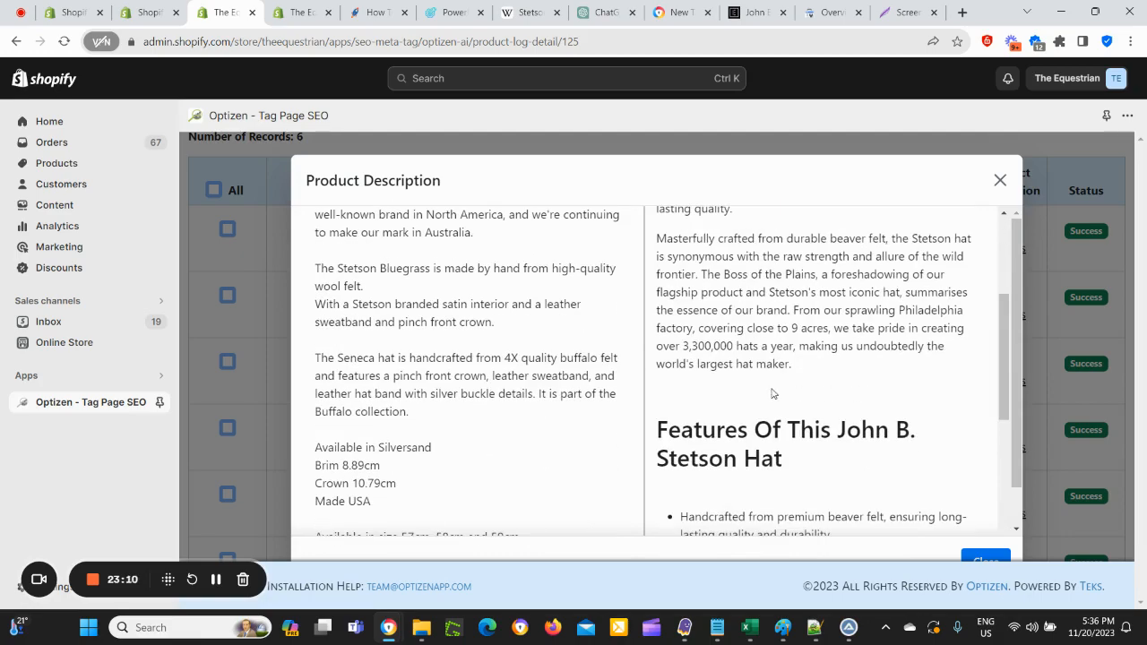
{"action": "scroll", "coordinate": [892, 315], "scroll_direction": "up", "scroll_amount": 1}
{"action": "left_click", "coordinate": [1000, 180]}
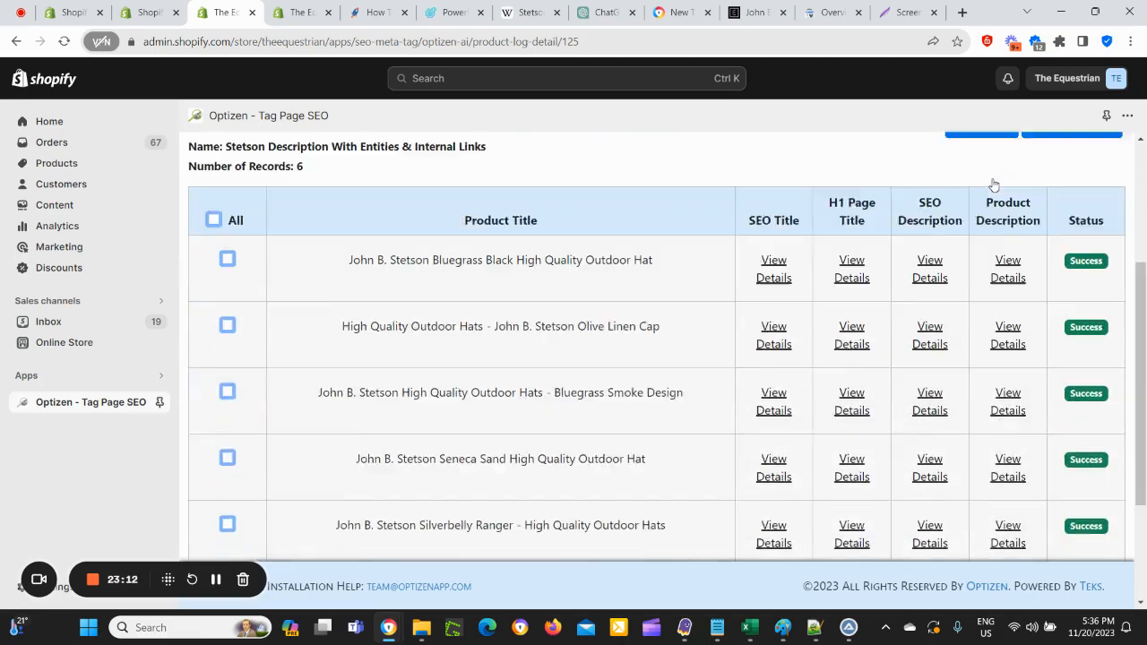
{"action": "scroll", "coordinate": [1049, 474], "scroll_direction": "down", "scroll_amount": 3}
Step: Switch to the store's Seneca Sand hat page, reload it and highlight the product title
{"action": "left_click", "coordinate": [755, 11]}
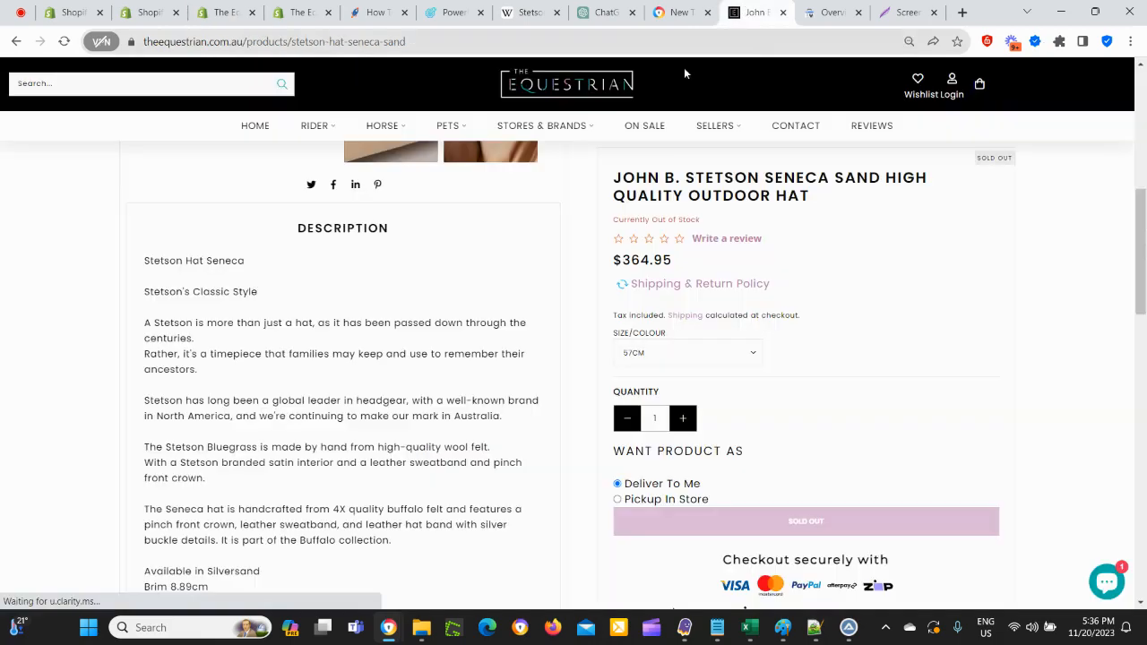
{"action": "left_click", "coordinate": [64, 41]}
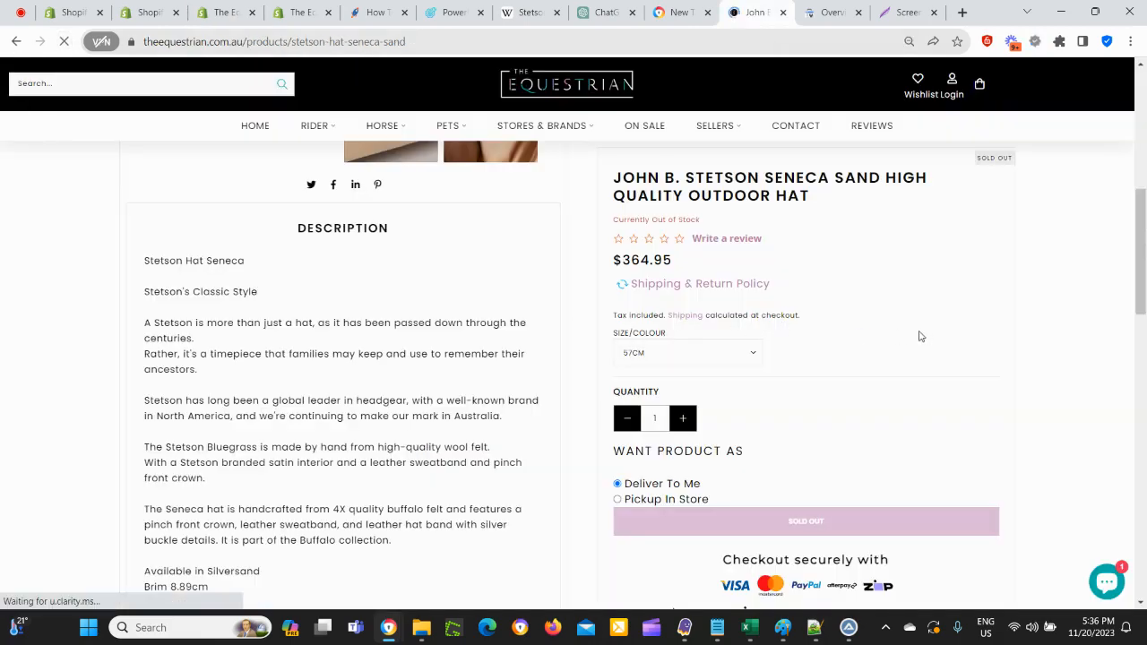
{"action": "scroll", "coordinate": [747, 409], "scroll_direction": "up", "scroll_amount": 5}
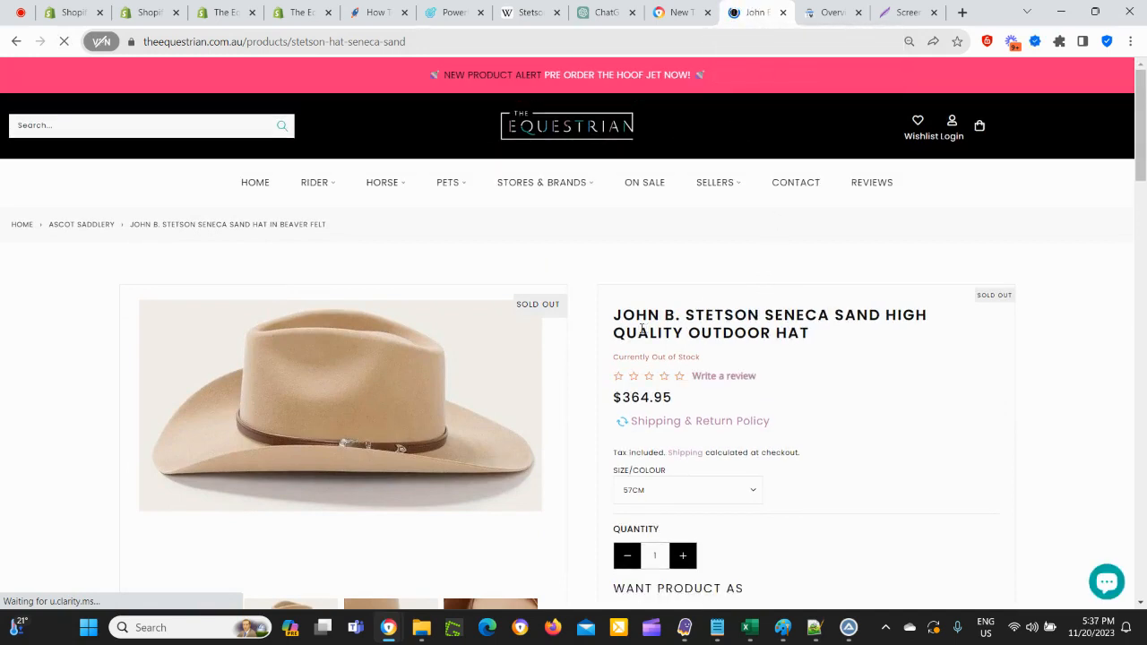
{"action": "left_click_drag", "start_coordinate": [616, 320], "coordinate": [840, 356]}
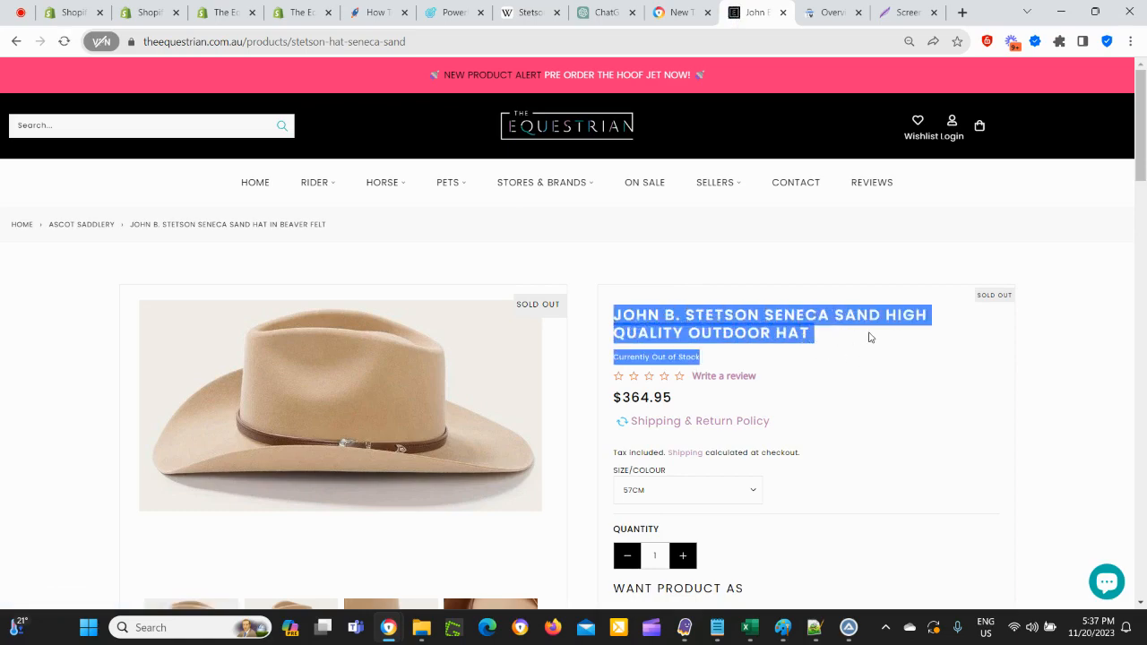
Step: Examine the live Seneca Sand description for the Stetson entities, the features heading and the similar-hat links
{"action": "scroll", "coordinate": [762, 397], "scroll_direction": "down", "scroll_amount": 3}
{"action": "scroll", "coordinate": [288, 341], "scroll_direction": "down", "scroll_amount": 3}
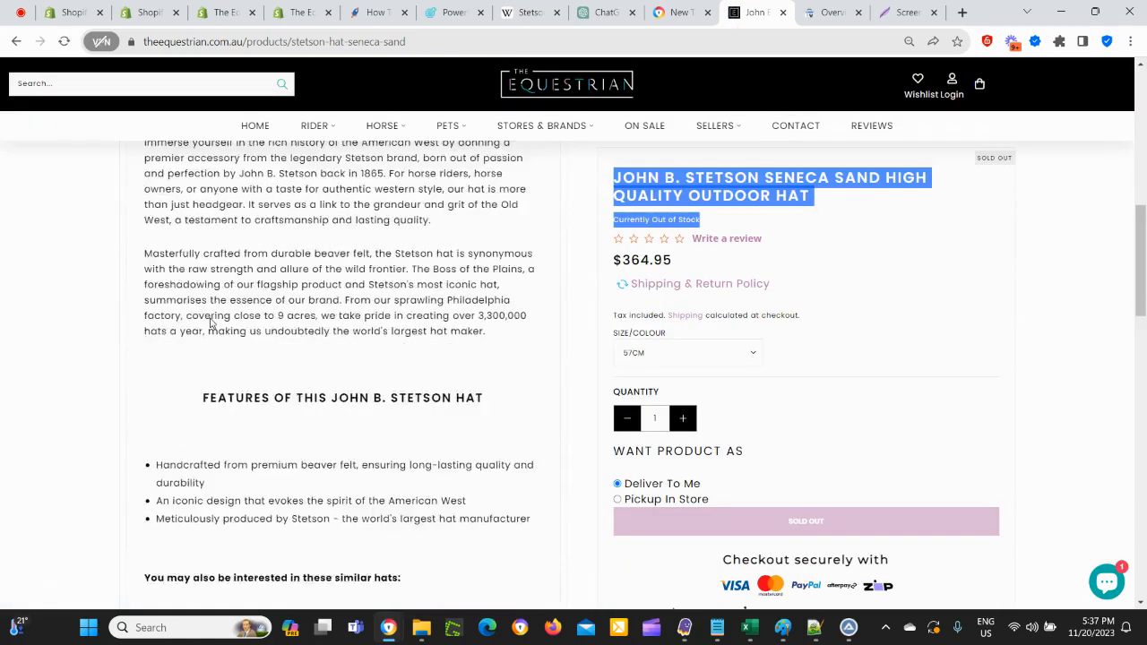
{"action": "scroll", "coordinate": [287, 341], "scroll_direction": "up", "scroll_amount": 4}
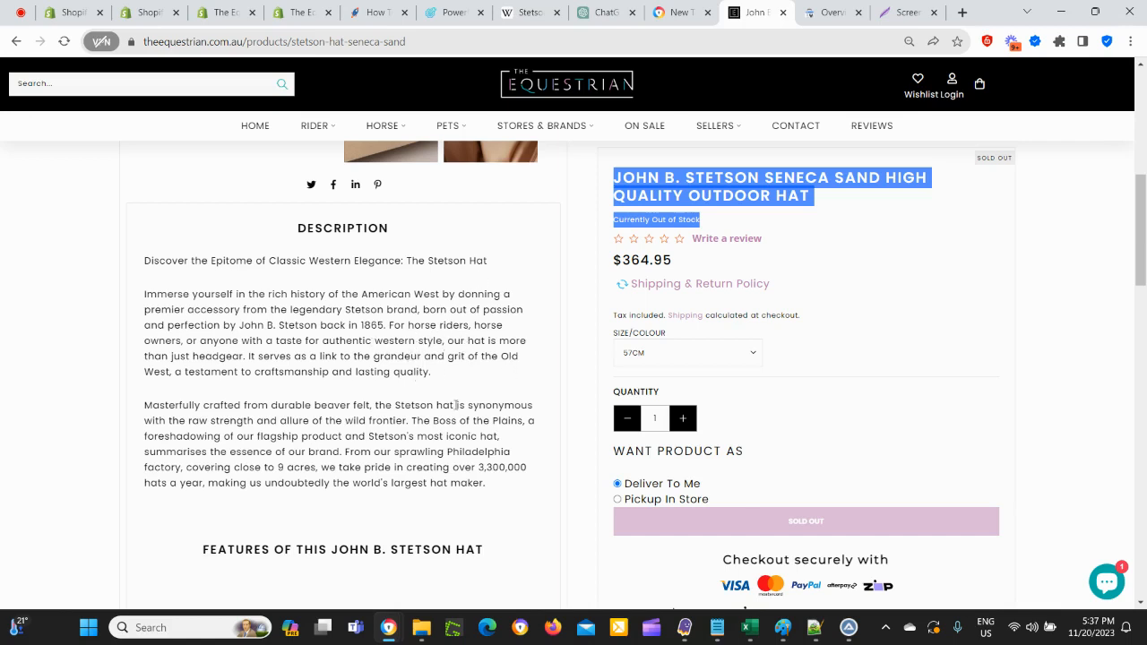
{"action": "scroll", "coordinate": [369, 344], "scroll_direction": "down", "scroll_amount": 2}
{"action": "scroll", "coordinate": [362, 352], "scroll_direction": "down", "scroll_amount": 2}
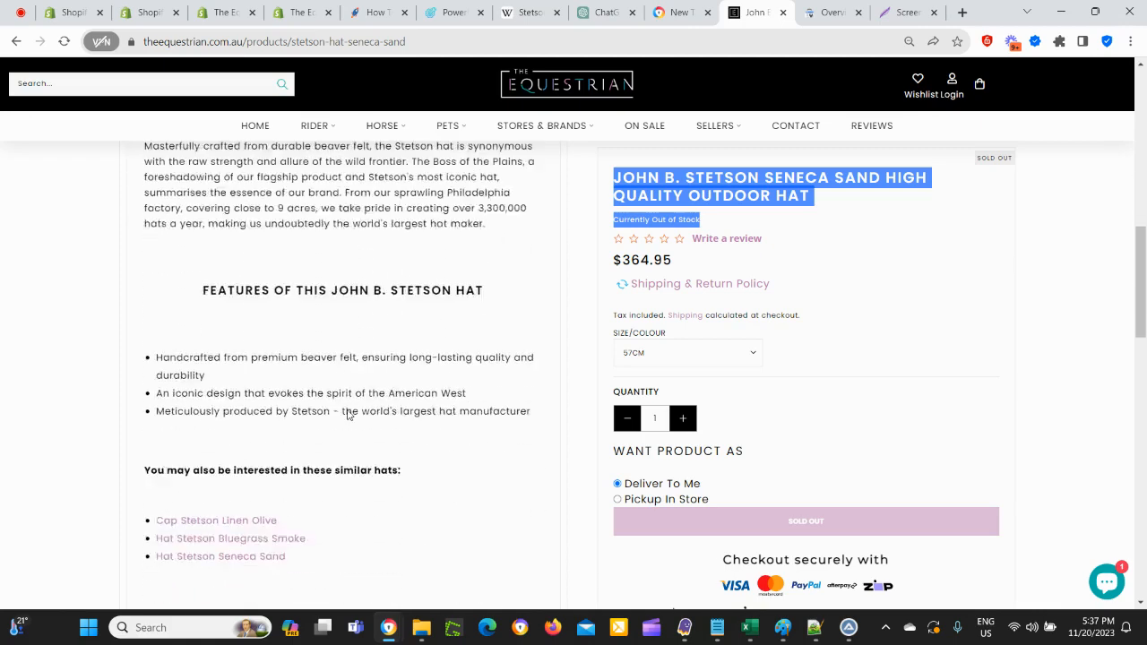
{"action": "scroll", "coordinate": [454, 443], "scroll_direction": "up", "scroll_amount": 3}
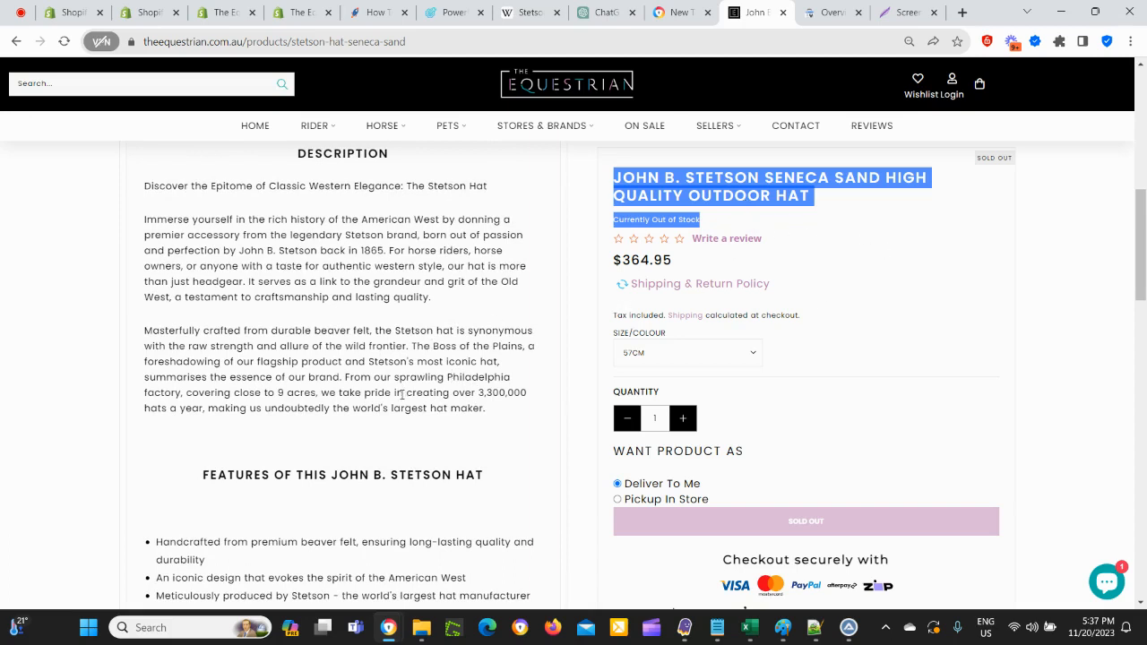
{"action": "scroll", "coordinate": [378, 376], "scroll_direction": "up", "scroll_amount": 2}
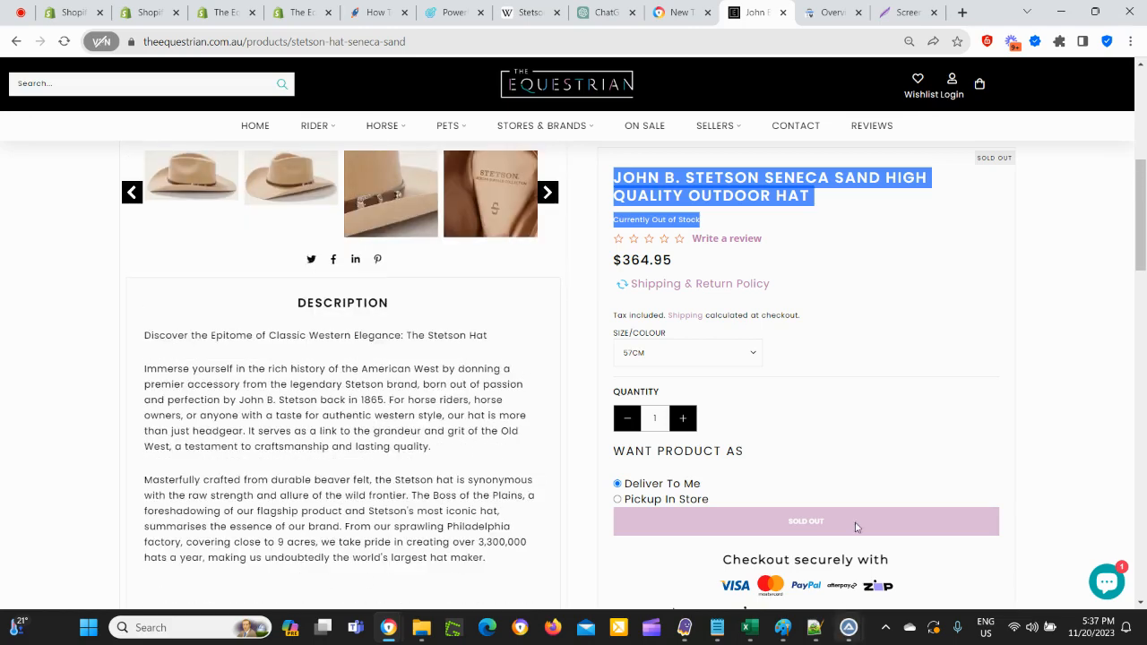
{"action": "left_click", "coordinate": [376, 12]}
{"action": "left_click", "coordinate": [300, 12]}
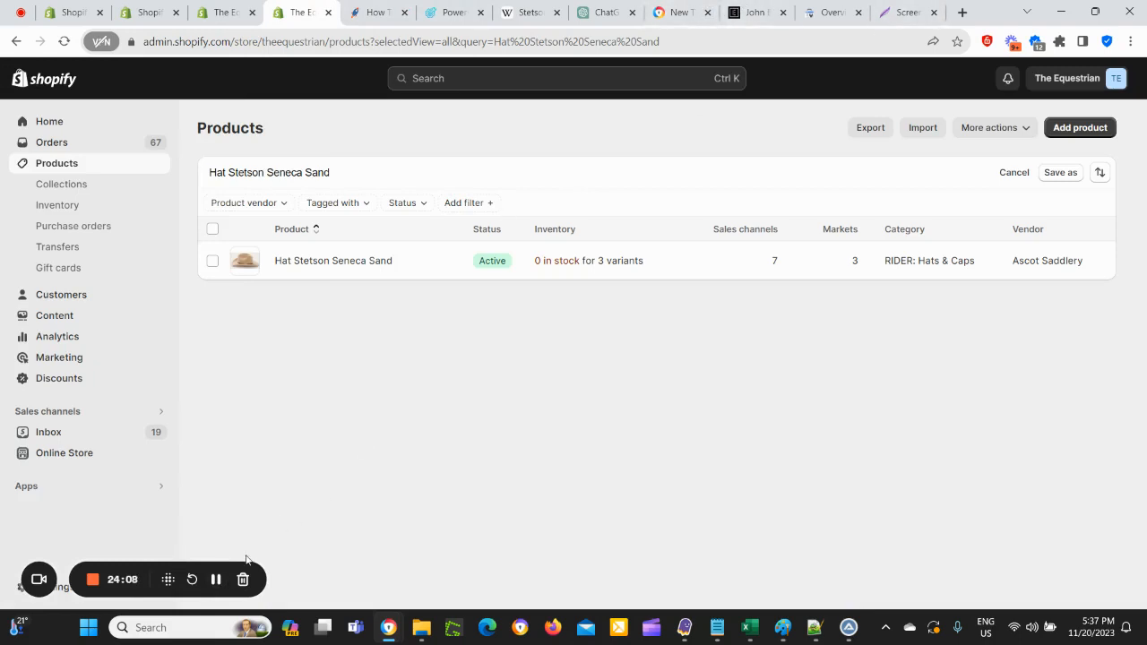
{"action": "left_click", "coordinate": [217, 580]}
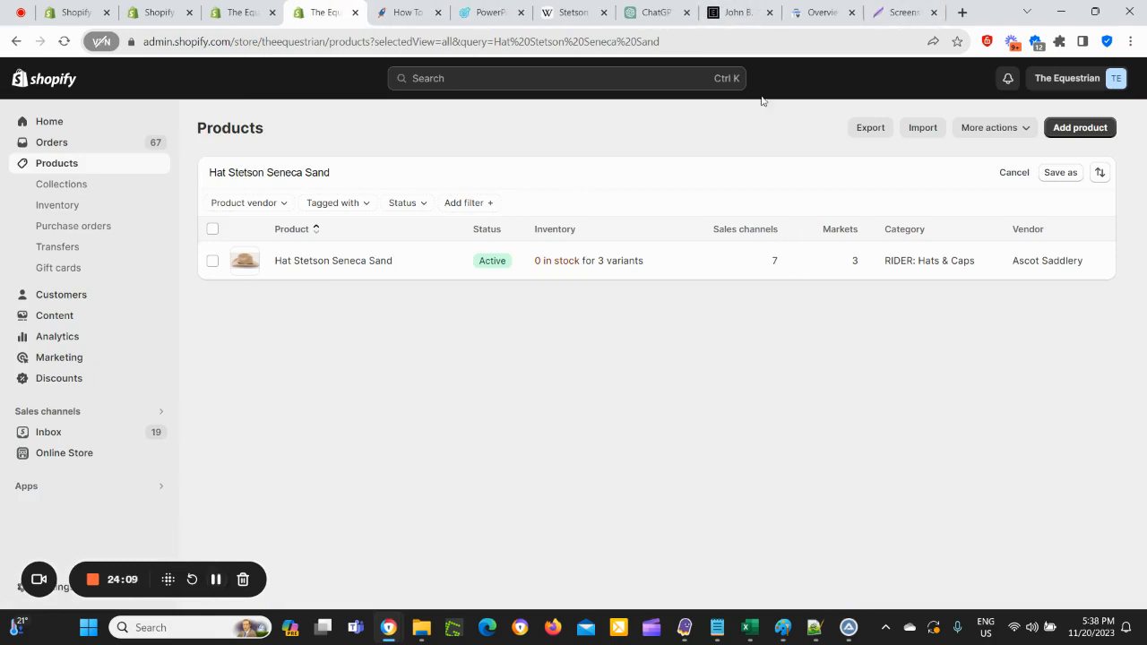
Step: Revisit the description on the live Seneca Sand page and open the screenshot of search performance for product pages
{"action": "left_click", "coordinate": [749, 13]}
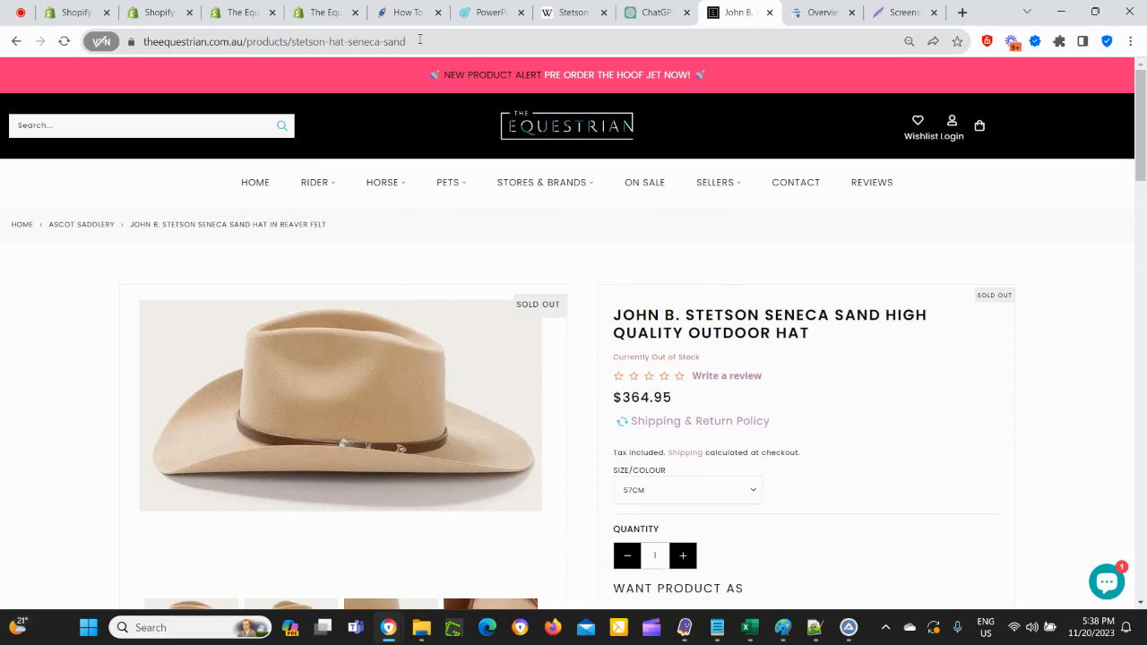
{"action": "scroll", "coordinate": [837, 436], "scroll_direction": "down", "scroll_amount": 3}
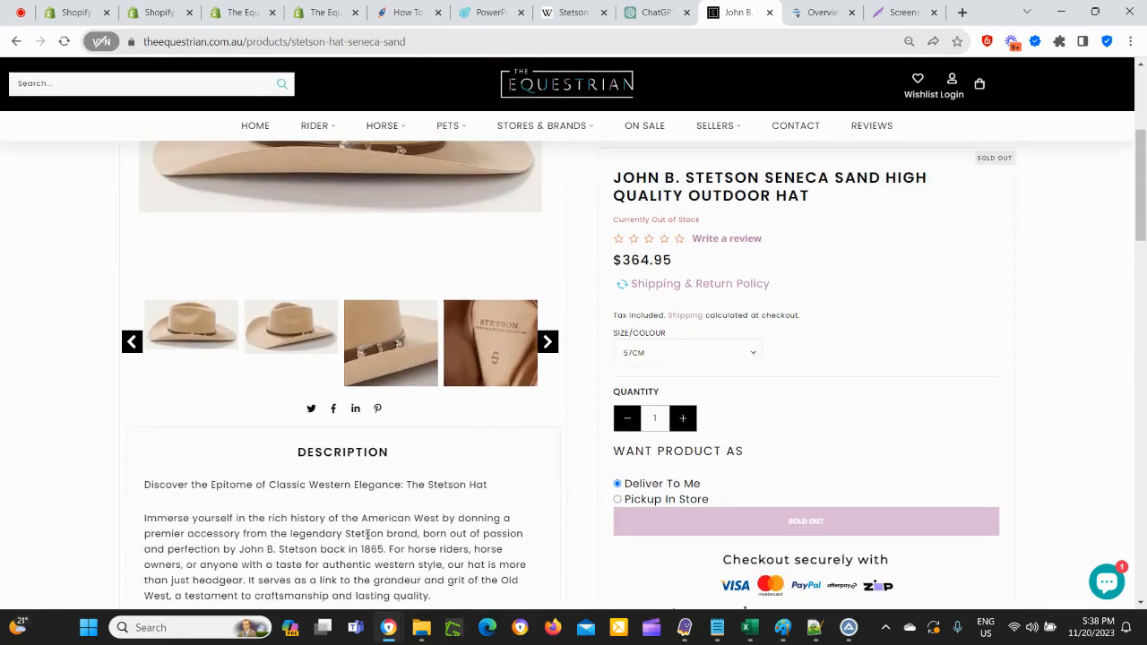
{"action": "scroll", "coordinate": [506, 520], "scroll_direction": "down", "scroll_amount": 3}
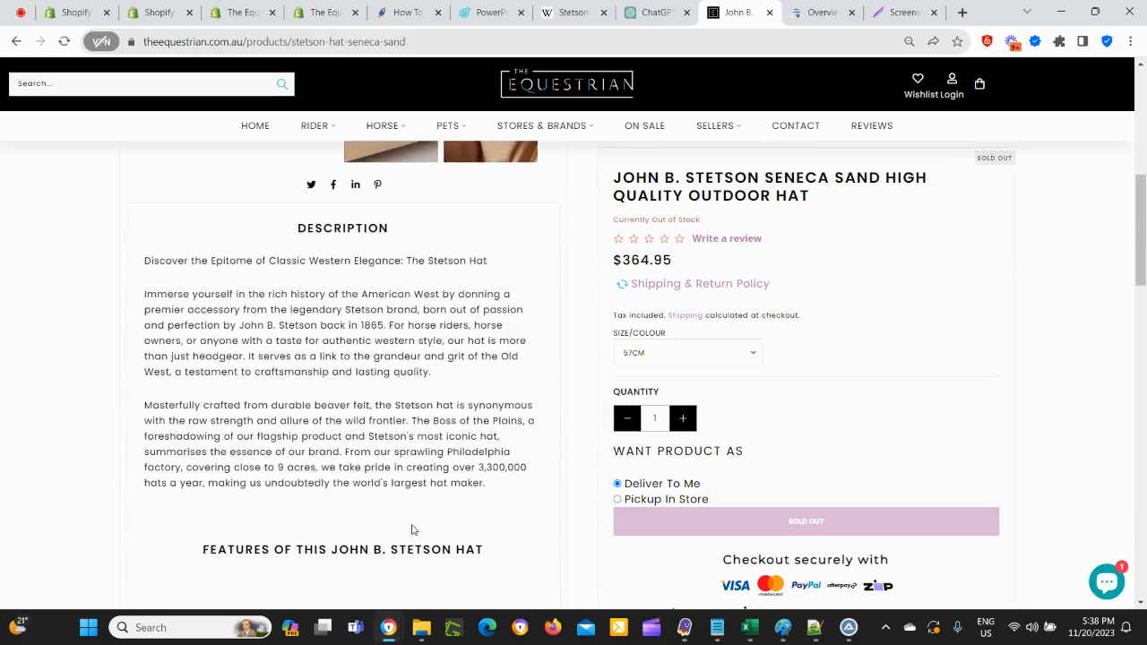
{"action": "scroll", "coordinate": [470, 500], "scroll_direction": "down", "scroll_amount": 1}
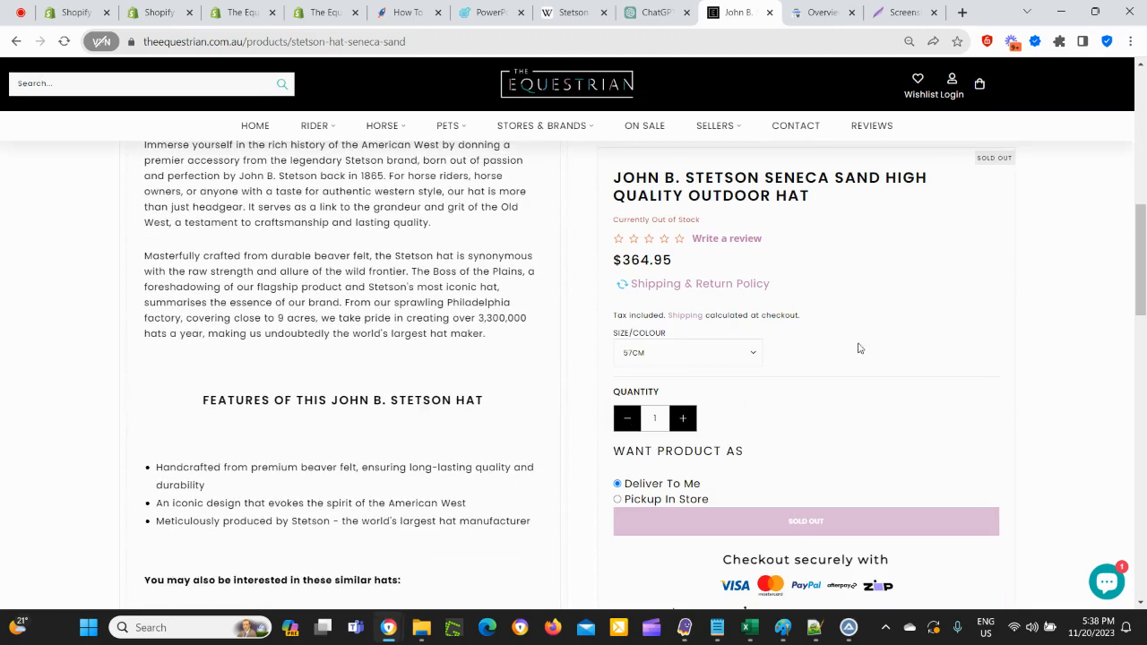
{"action": "left_click", "coordinate": [901, 13]}
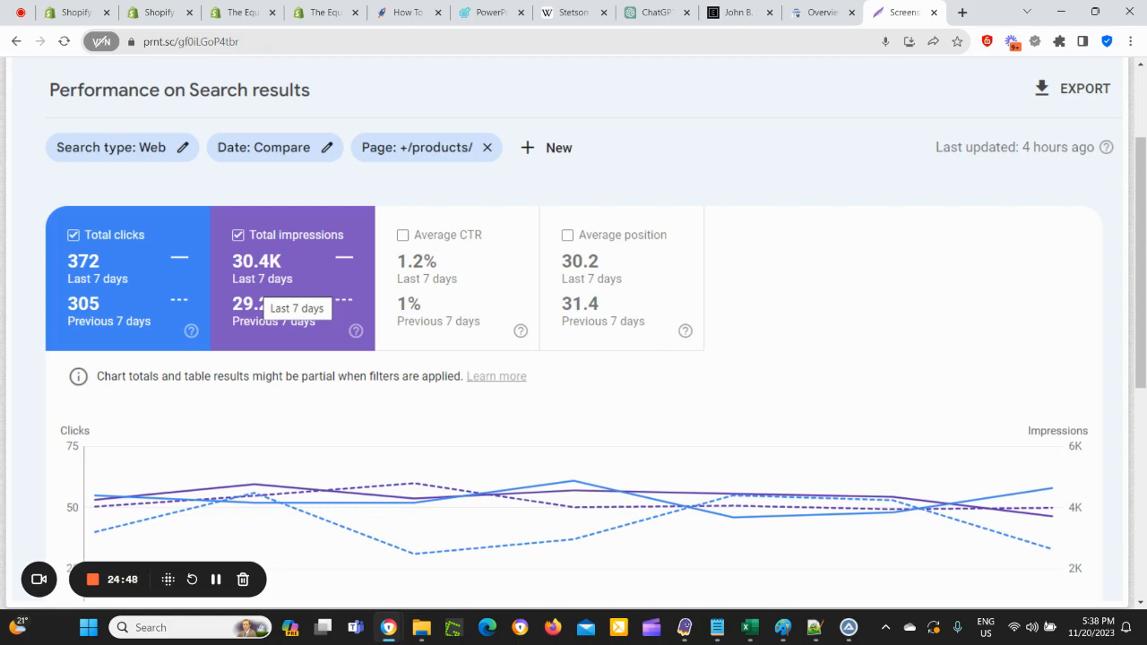
Step: Switch to the entities presentation and go back from the simple definition slide to the ham sandwich examples
{"action": "left_click", "coordinate": [490, 15]}
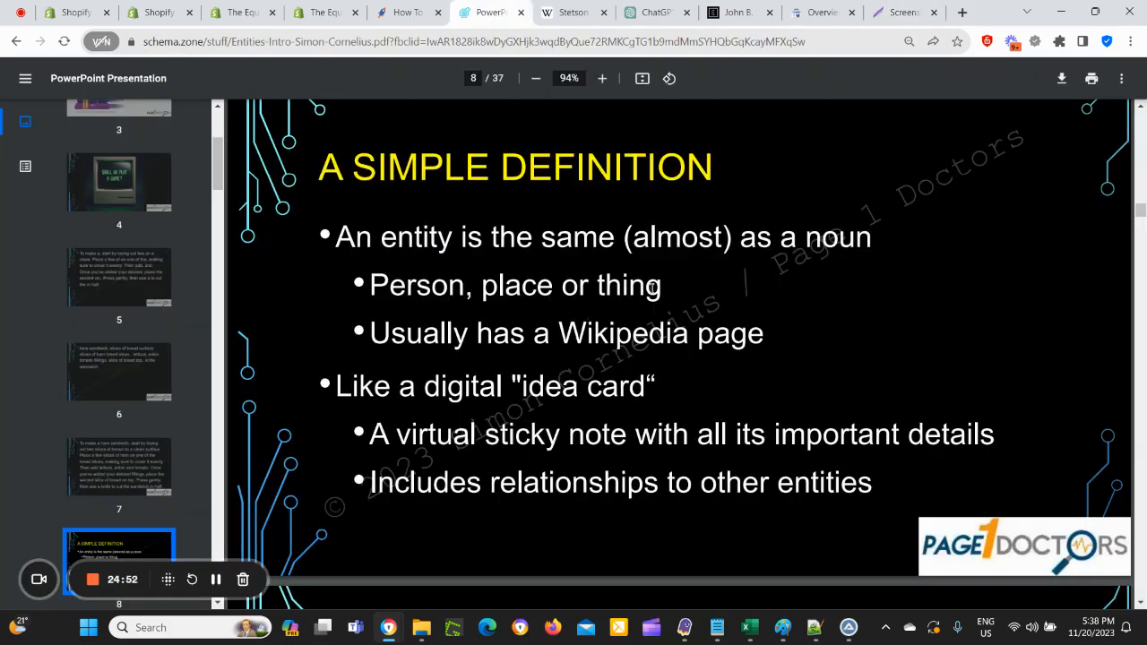
{"action": "scroll", "coordinate": [768, 336], "scroll_direction": "up", "scroll_amount": 6}
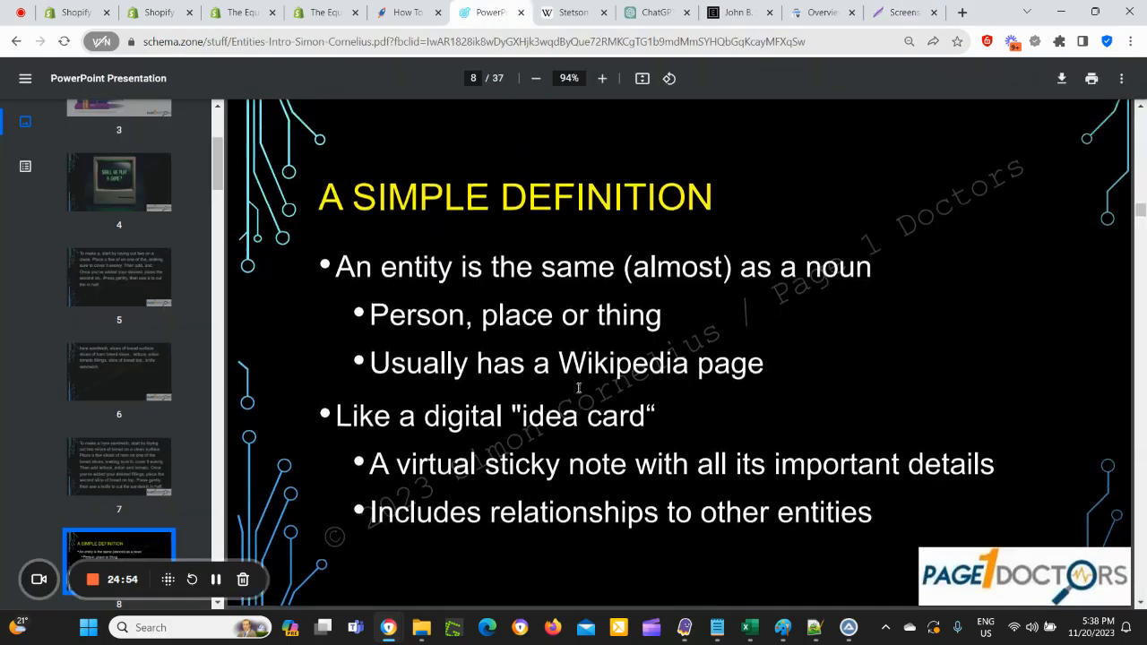
{"action": "scroll", "coordinate": [818, 412], "scroll_direction": "up", "scroll_amount": 5}
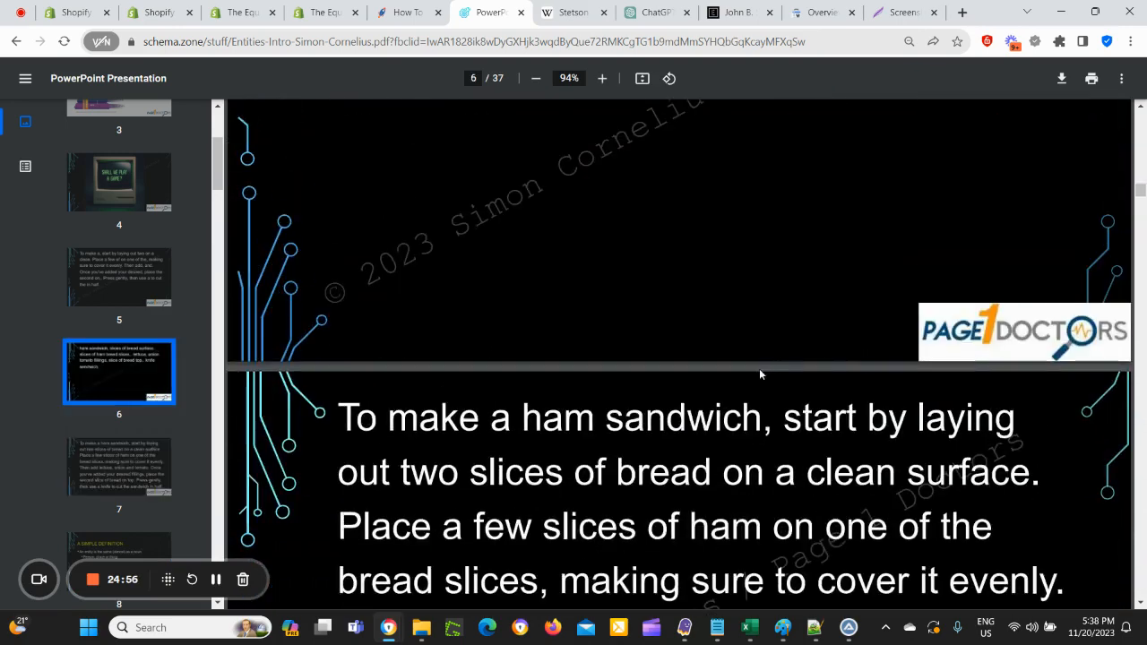
{"action": "scroll", "coordinate": [577, 362], "scroll_direction": "up", "scroll_amount": 5}
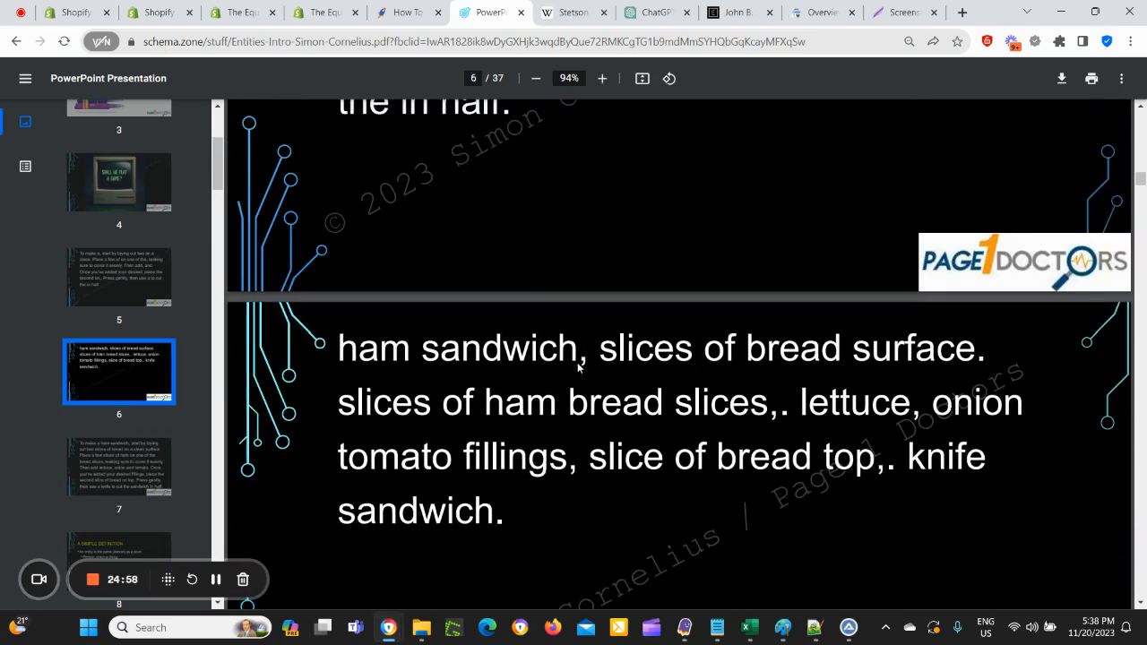
Step: Open the On-Page.ai entities article and review the "My Approach To Ranking" section on related entity density
{"action": "left_click", "coordinate": [401, 13]}
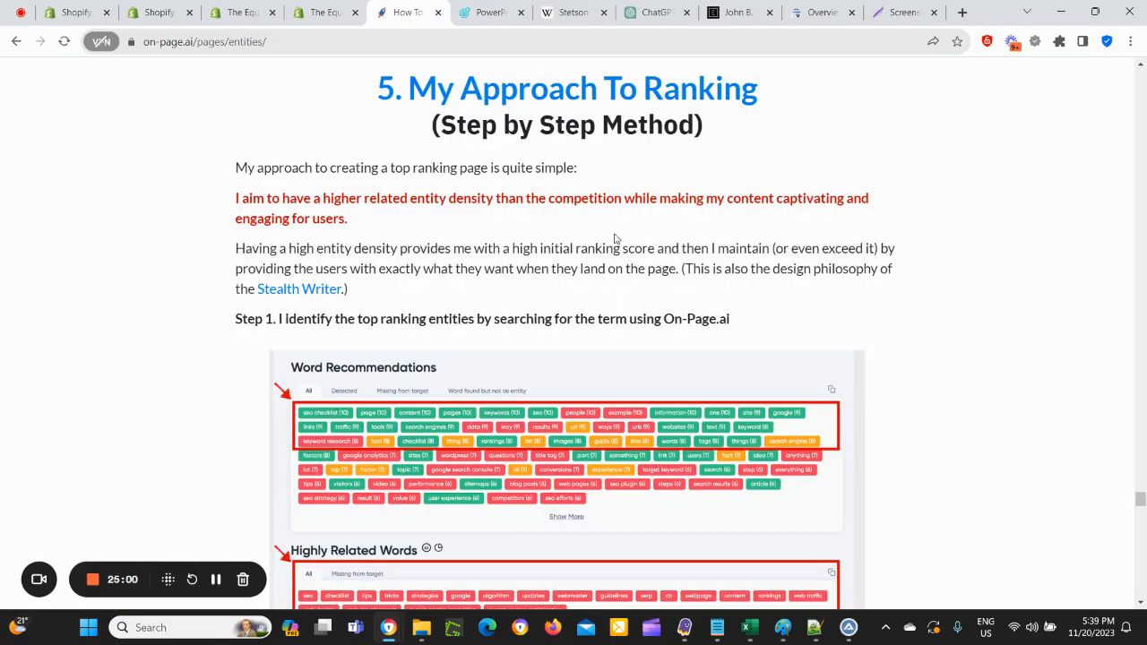
{"action": "scroll", "coordinate": [607, 281], "scroll_direction": "up", "scroll_amount": 3}
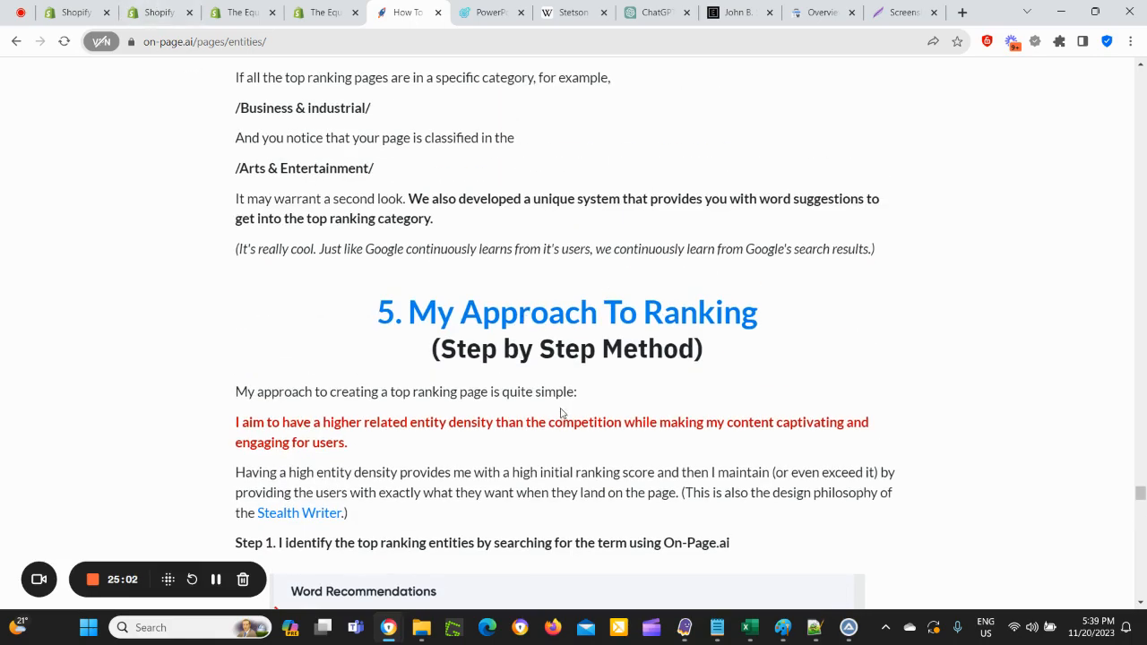
{"action": "scroll", "coordinate": [569, 392], "scroll_direction": "down", "scroll_amount": 3}
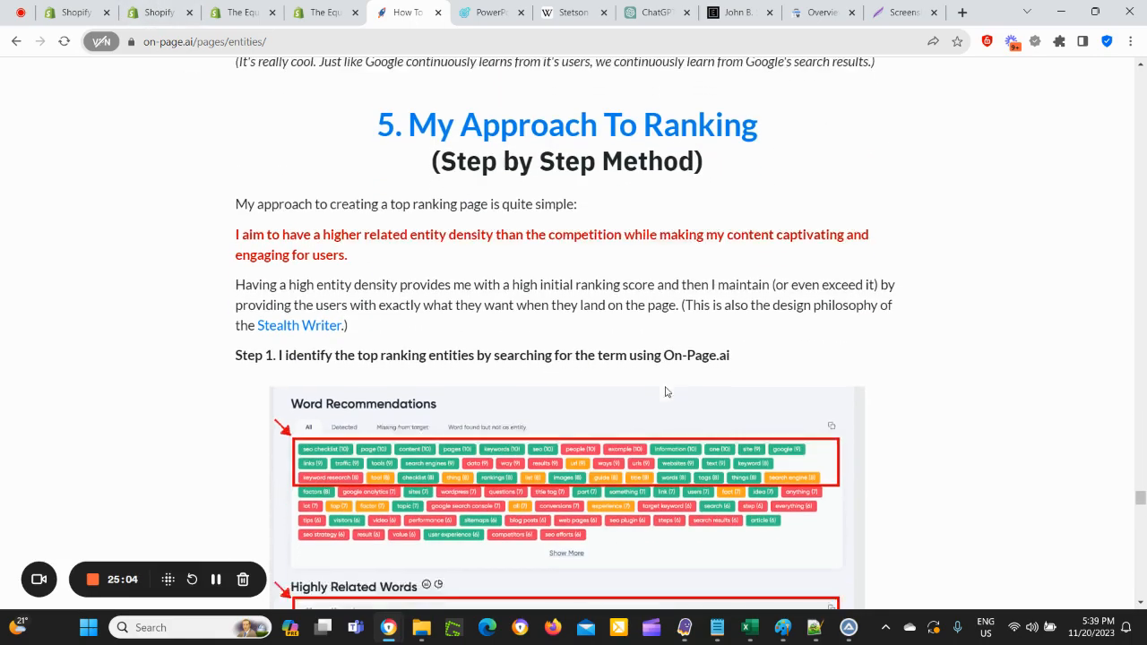
{"action": "scroll", "coordinate": [602, 305], "scroll_direction": "up", "scroll_amount": 2}
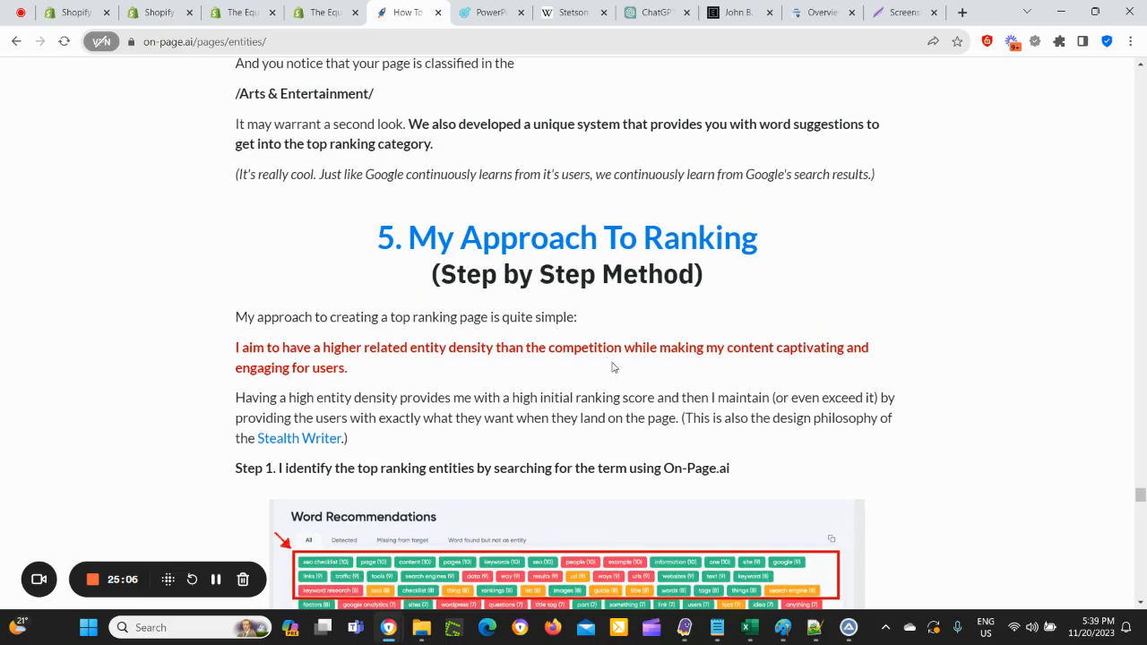
Step: Skim back over the article's entity sections and examine Steps 1 to 3 of the ranking method on using entities in content and headlines
{"action": "scroll", "coordinate": [666, 387], "scroll_direction": "up", "scroll_amount": 15}
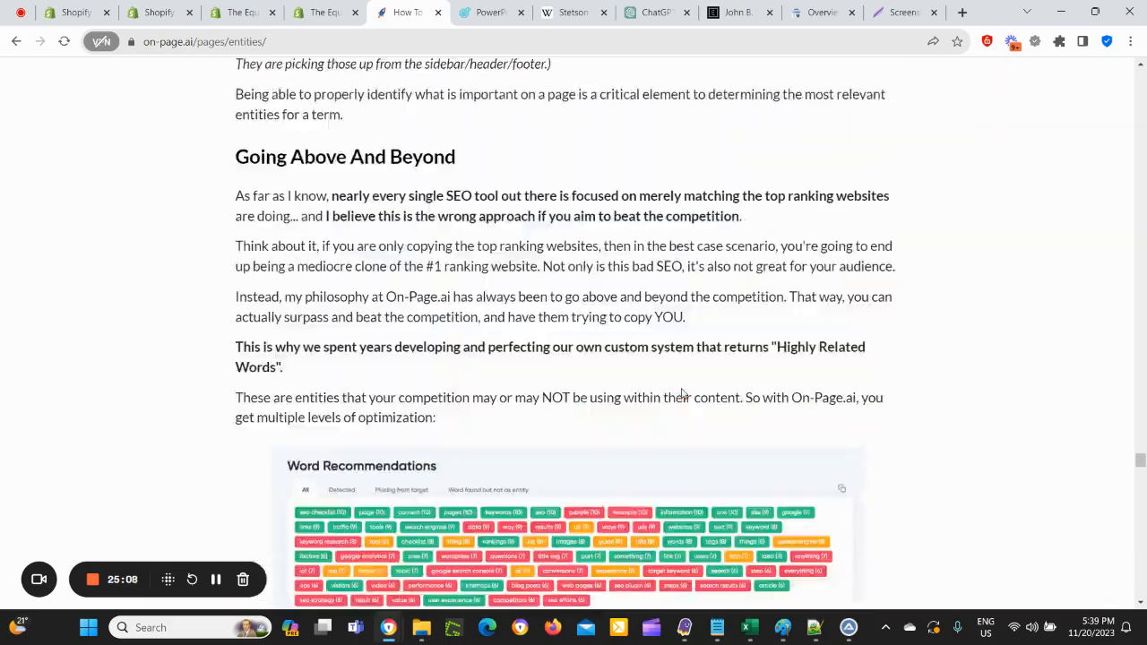
{"action": "scroll", "coordinate": [681, 394], "scroll_direction": "up", "scroll_amount": 11}
{"action": "scroll", "coordinate": [681, 393], "scroll_direction": "down", "scroll_amount": 13}
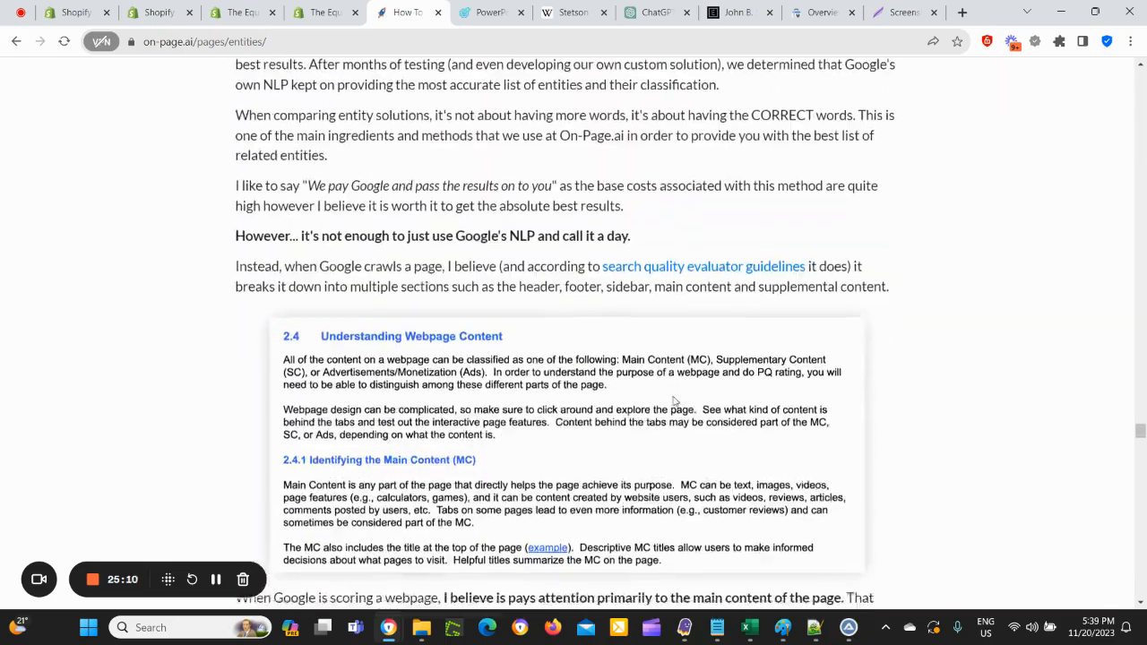
{"action": "scroll", "coordinate": [670, 404], "scroll_direction": "down", "scroll_amount": 15}
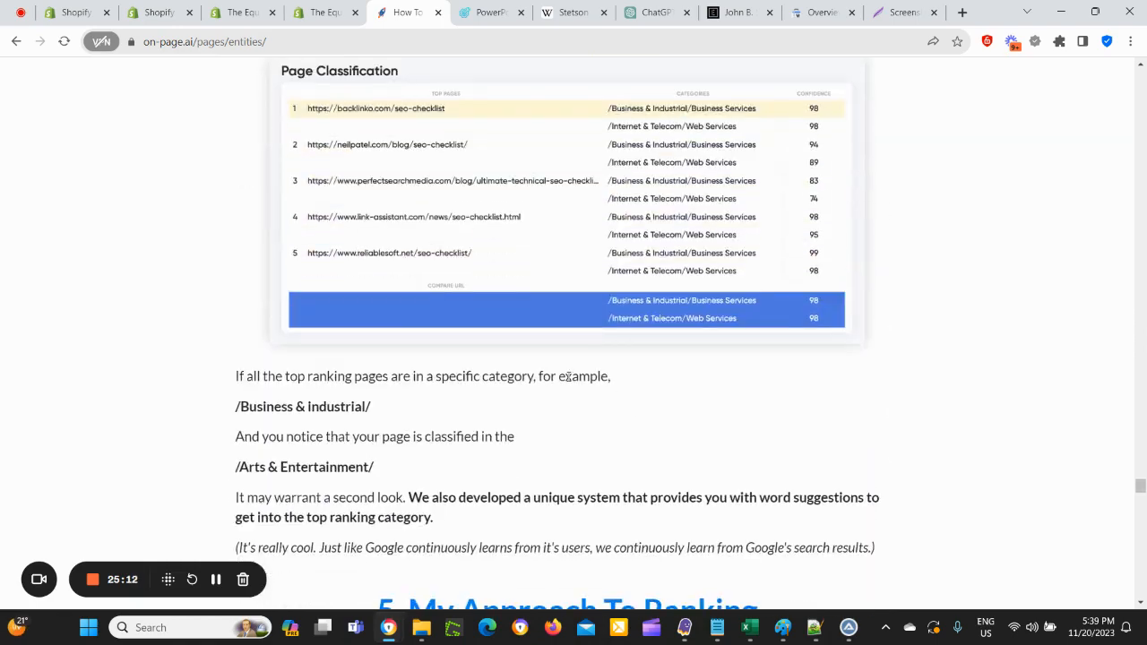
{"action": "scroll", "coordinate": [601, 380], "scroll_direction": "down", "scroll_amount": 2}
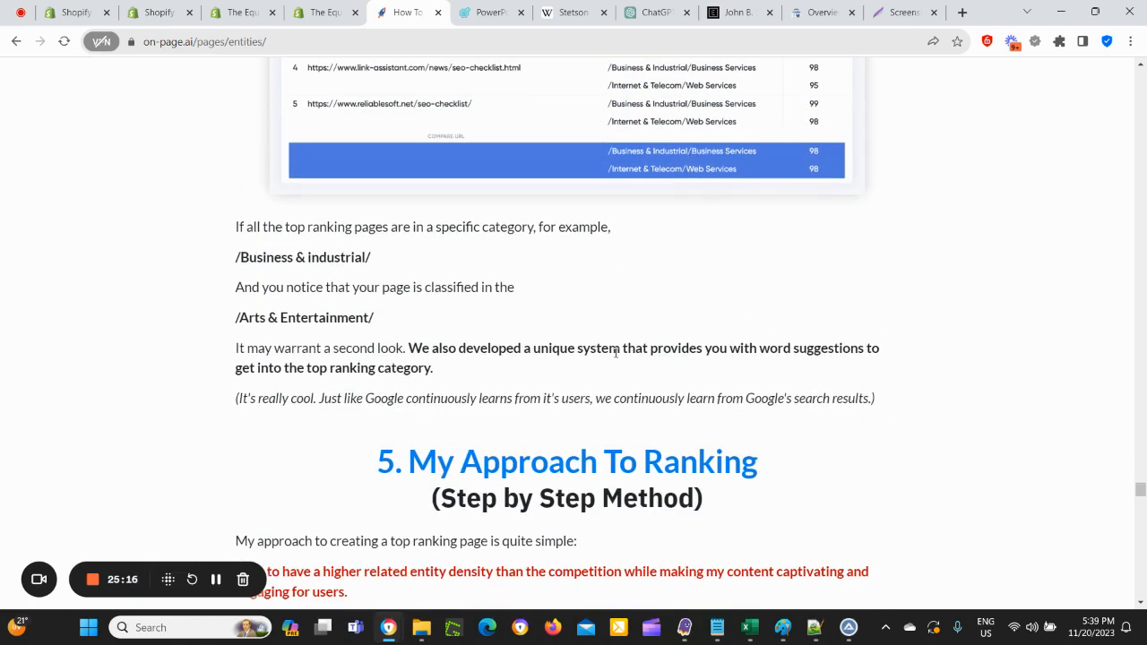
{"action": "scroll", "coordinate": [447, 349], "scroll_direction": "down", "scroll_amount": 3}
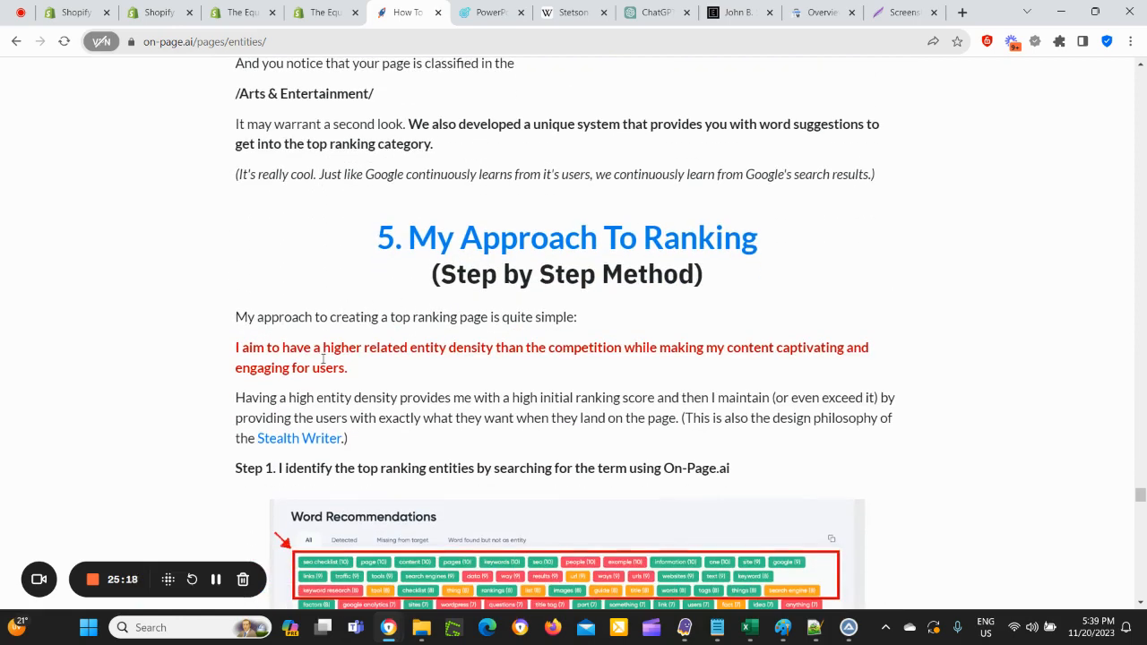
{"action": "scroll", "coordinate": [690, 384], "scroll_direction": "down", "scroll_amount": 5}
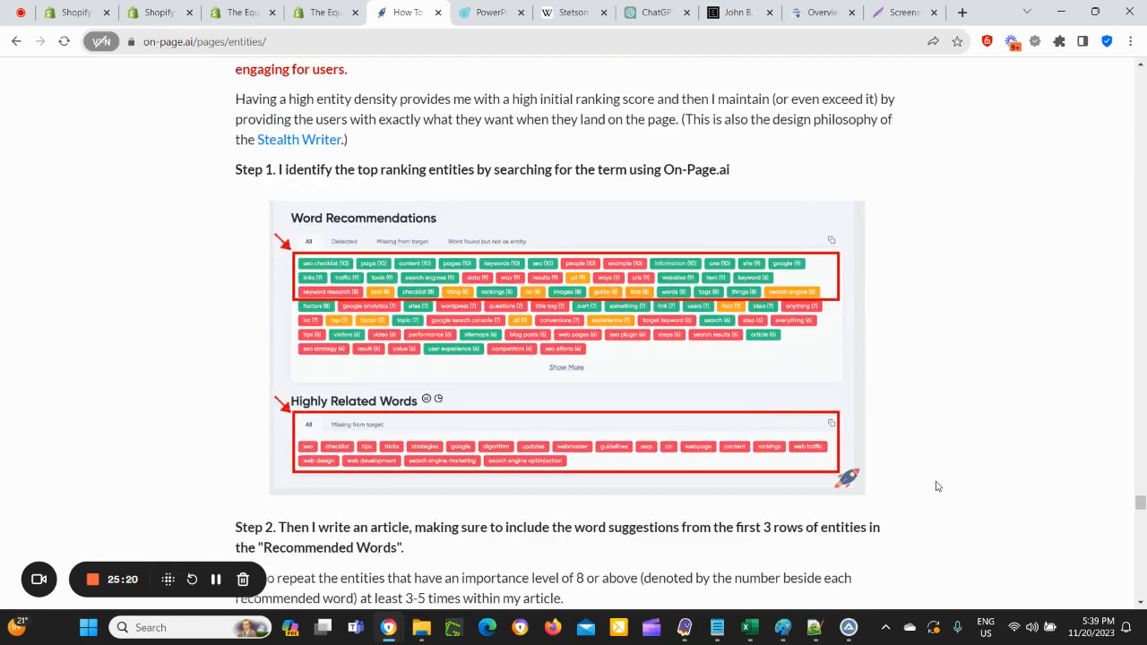
{"action": "scroll", "coordinate": [910, 492], "scroll_direction": "down", "scroll_amount": 4}
{"action": "scroll", "coordinate": [697, 456], "scroll_direction": "down", "scroll_amount": 1}
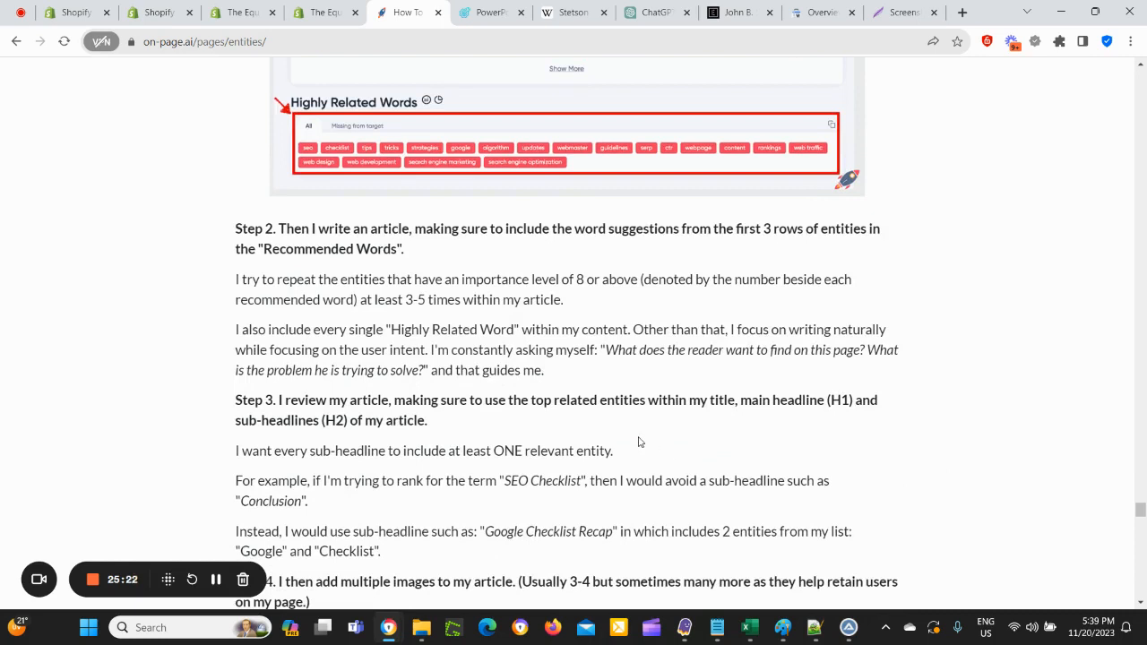
{"action": "scroll", "coordinate": [639, 441], "scroll_direction": "down", "scroll_amount": 1}
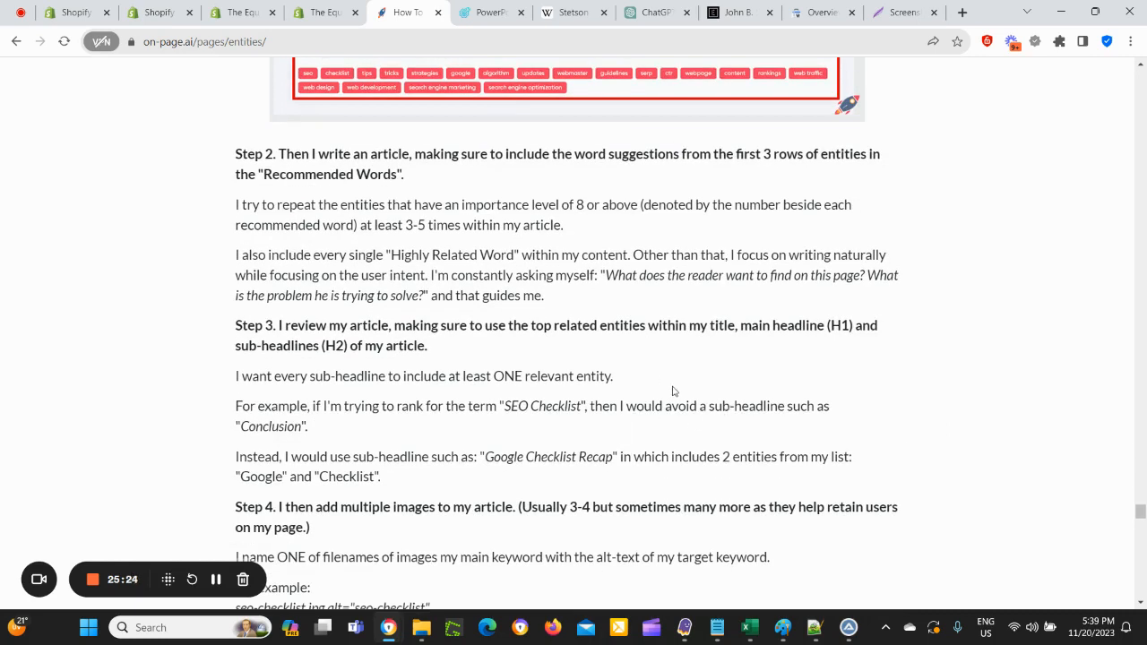